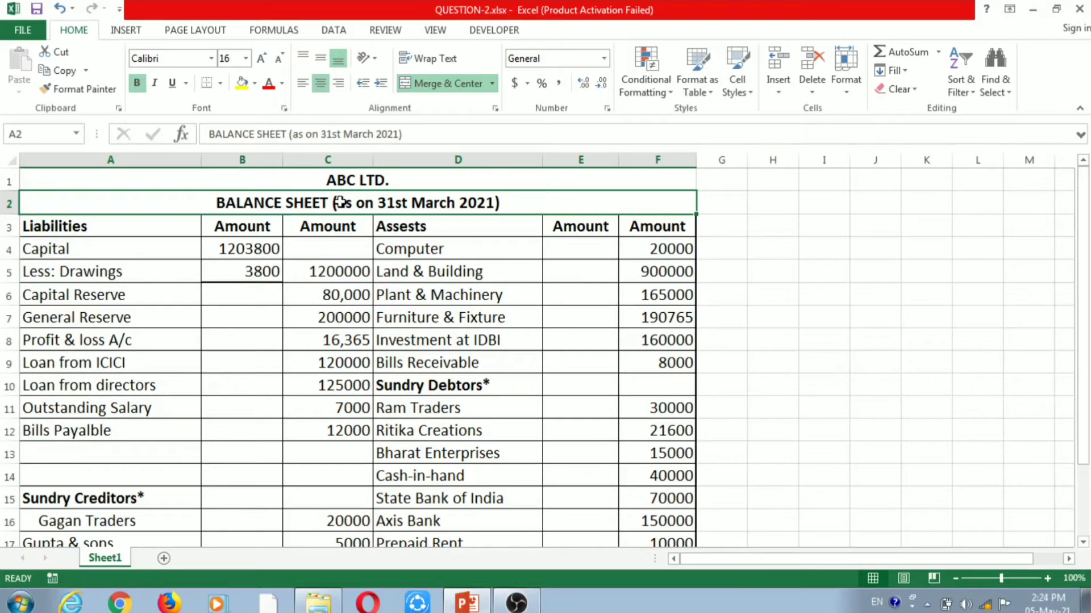
- Launch Tally.ERP 9 from the desktop and continue in Educational Mode to the Gateway of Tally
{"action": "key", "text": "super+d"}
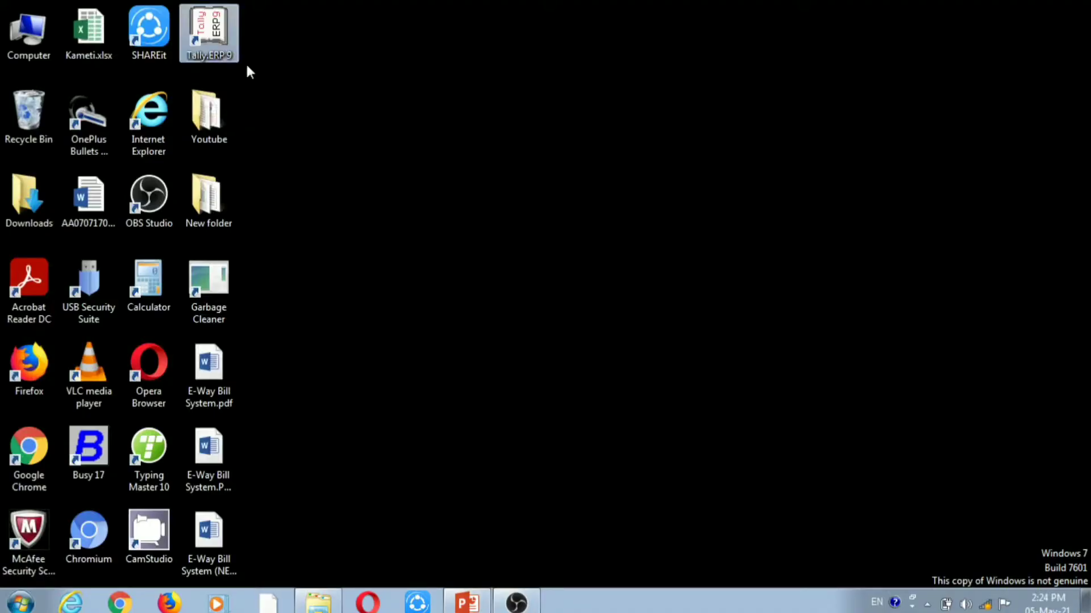
{"action": "double_click", "coordinate": [220, 34]}
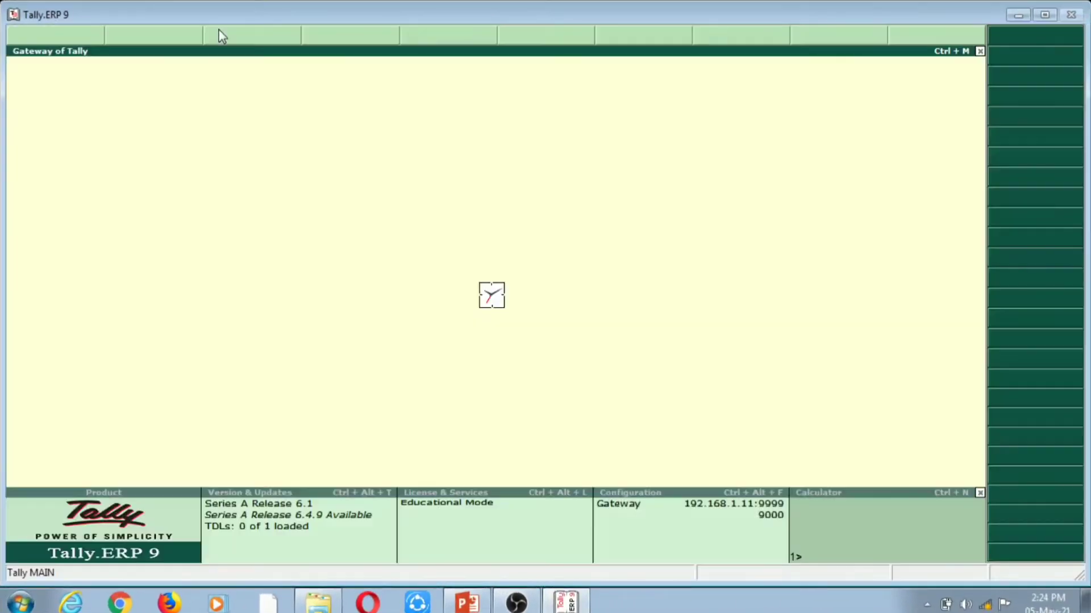
{"action": "key", "text": "Escape"}
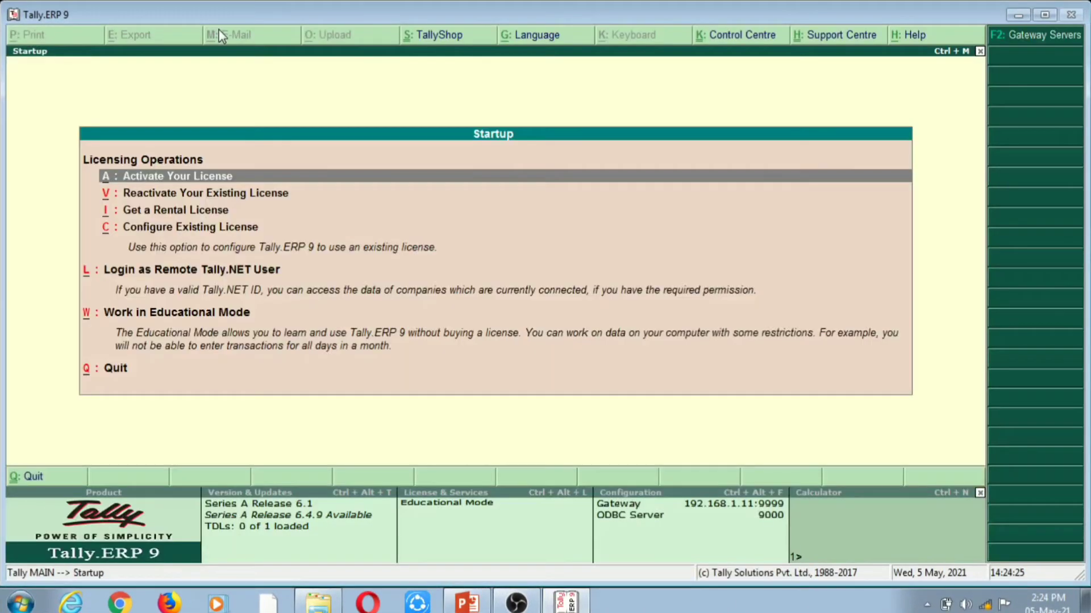
{"action": "key", "text": "Escape"}
{"action": "key", "text": "Escape"}
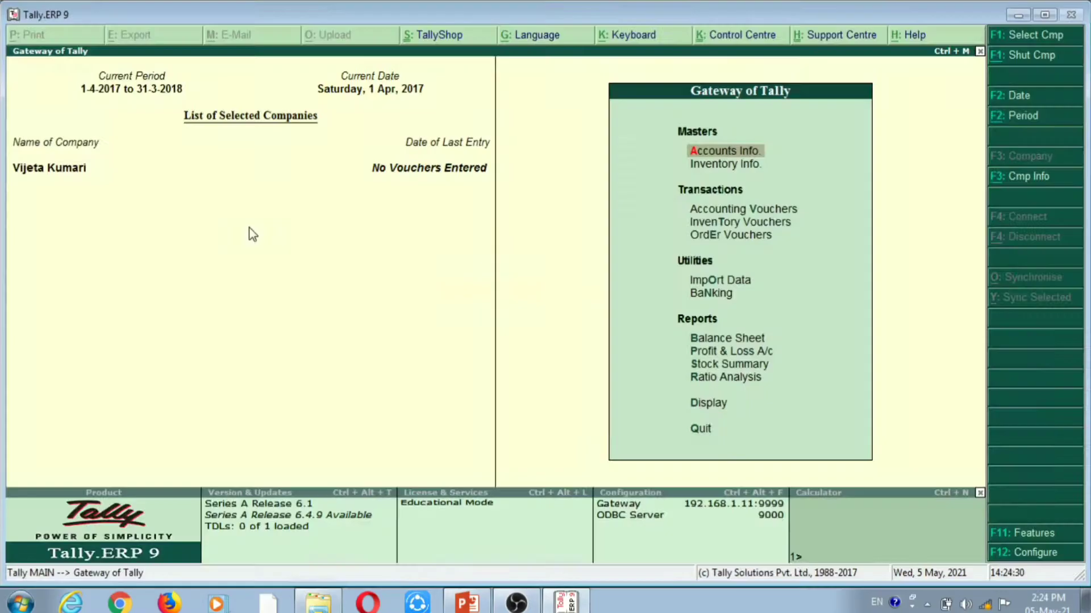
- Review the ABC LTD. balance sheet in Excel, then return to Tally.ERP 9
{"action": "key", "text": "alt+Tab"}
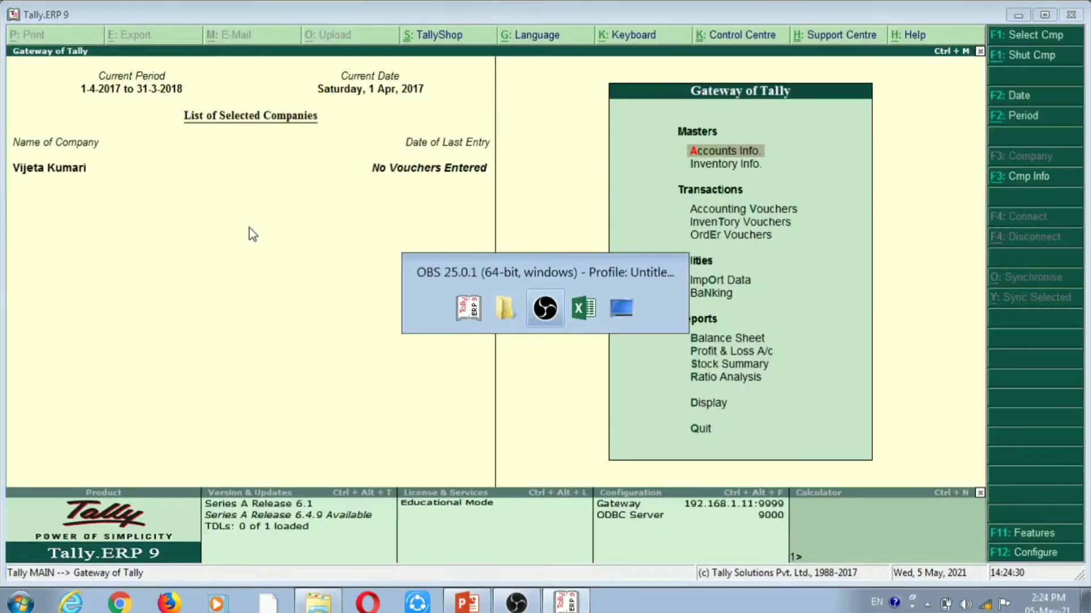
{"action": "key", "text": "alt+Tab"}
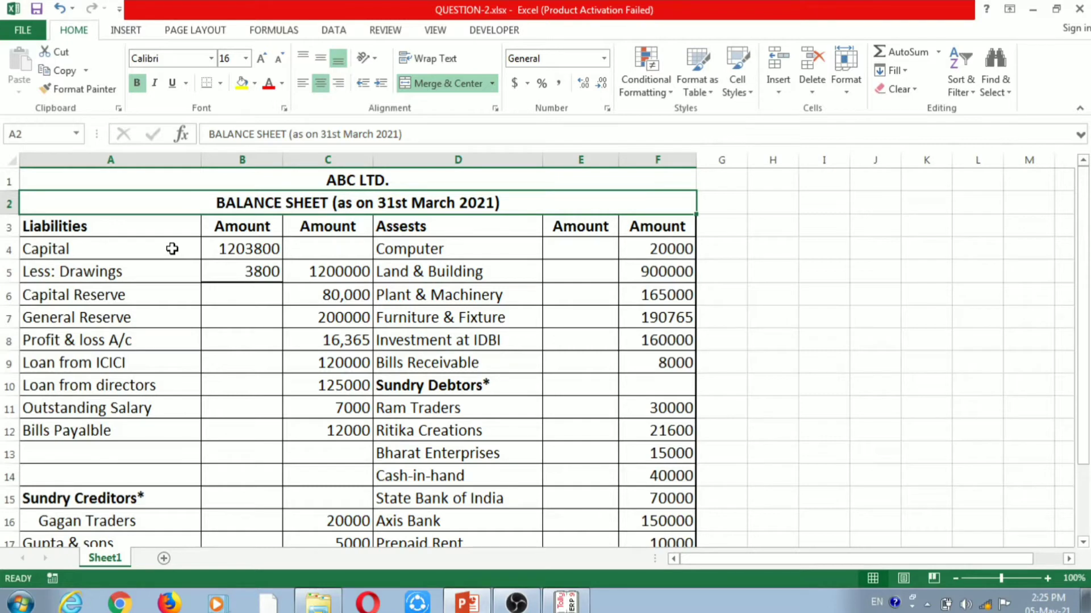
{"action": "key", "text": "alt+Tab"}
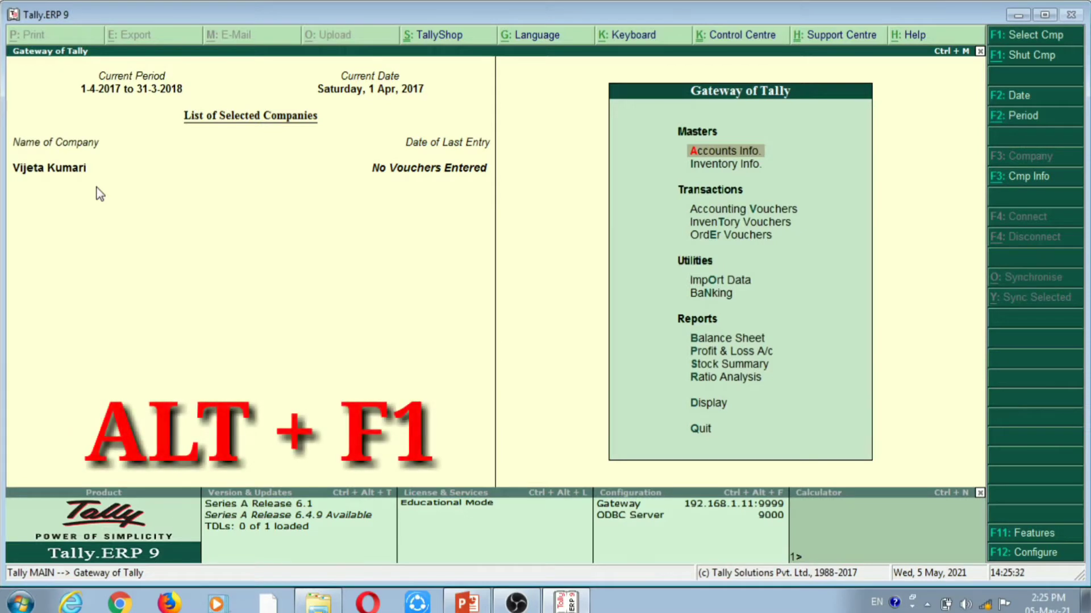
- Shut the currently open company and start creating a new company
{"action": "key", "text": "alt+F1"}
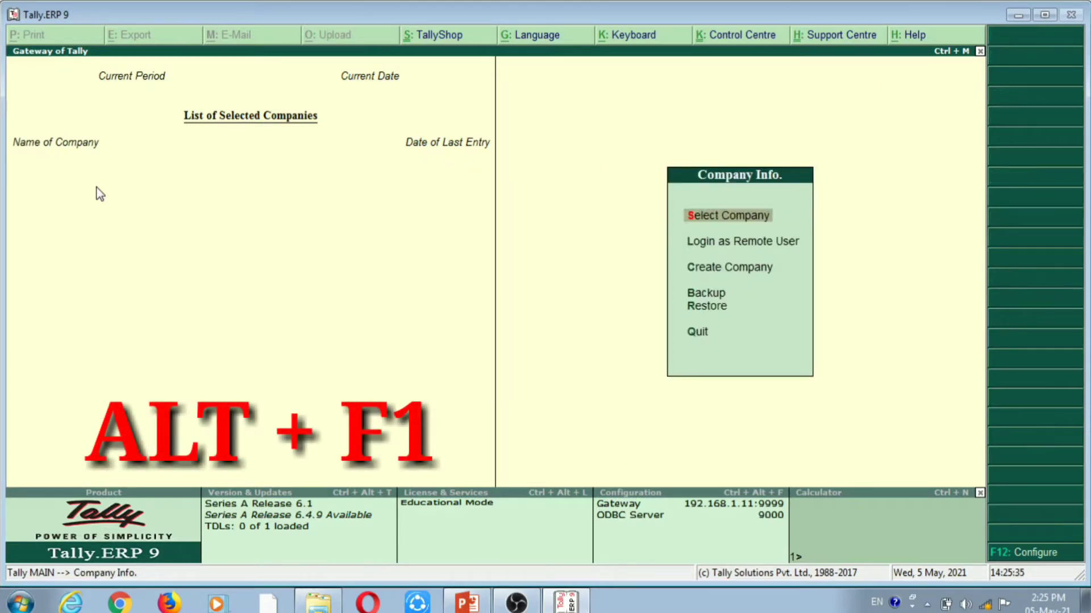
{"action": "key", "text": "Down"}
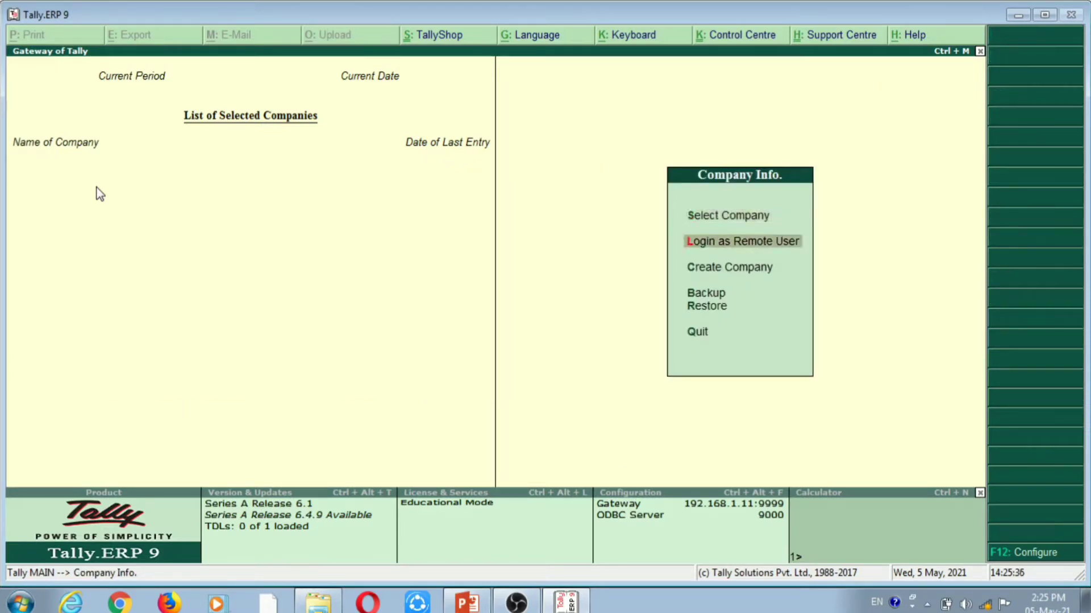
{"action": "key", "text": "Down"}
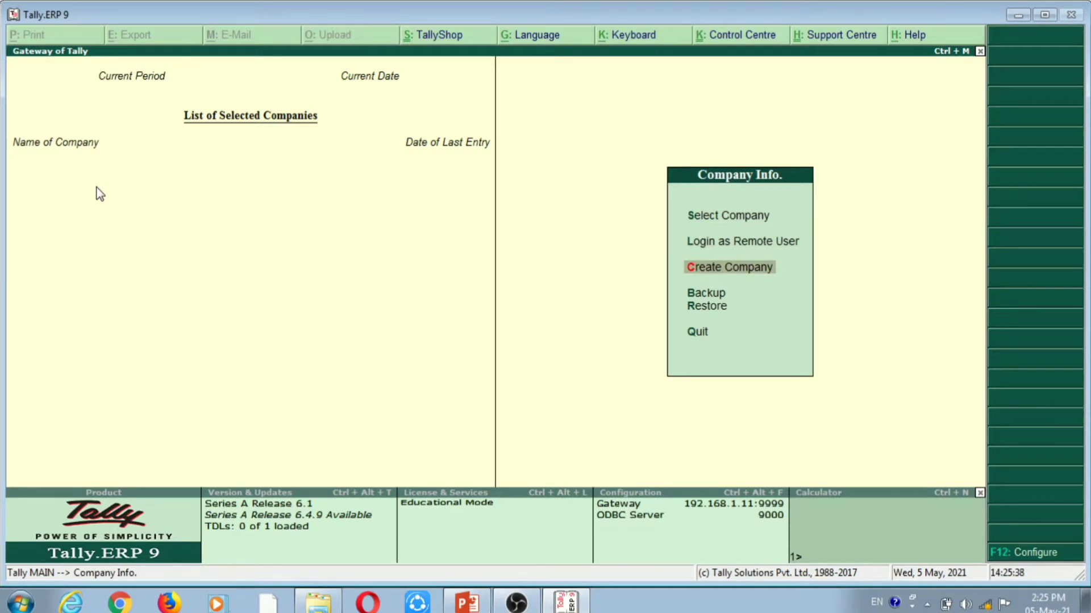
{"action": "key", "text": "Up"}
{"action": "key", "text": "Up"}
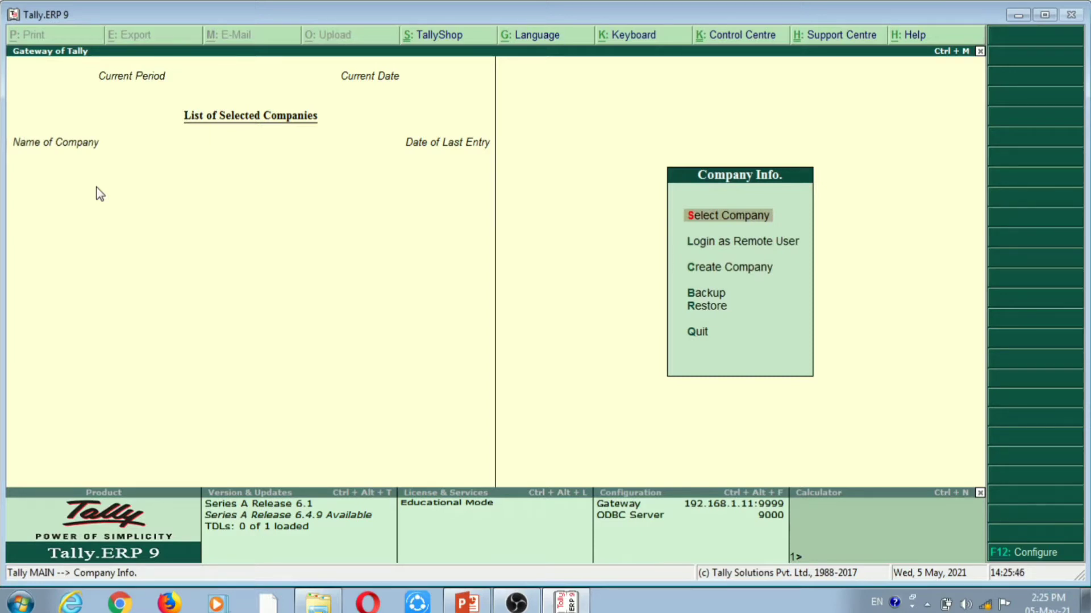
{"action": "key", "text": "Down"}
{"action": "key", "text": "Down"}
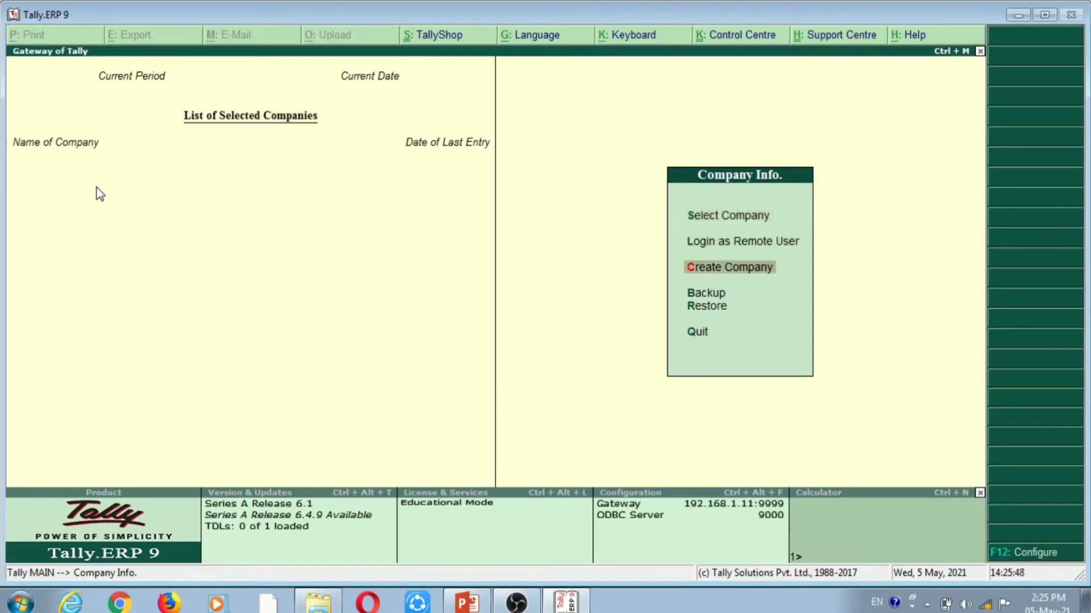
{"action": "key", "text": "Return"}
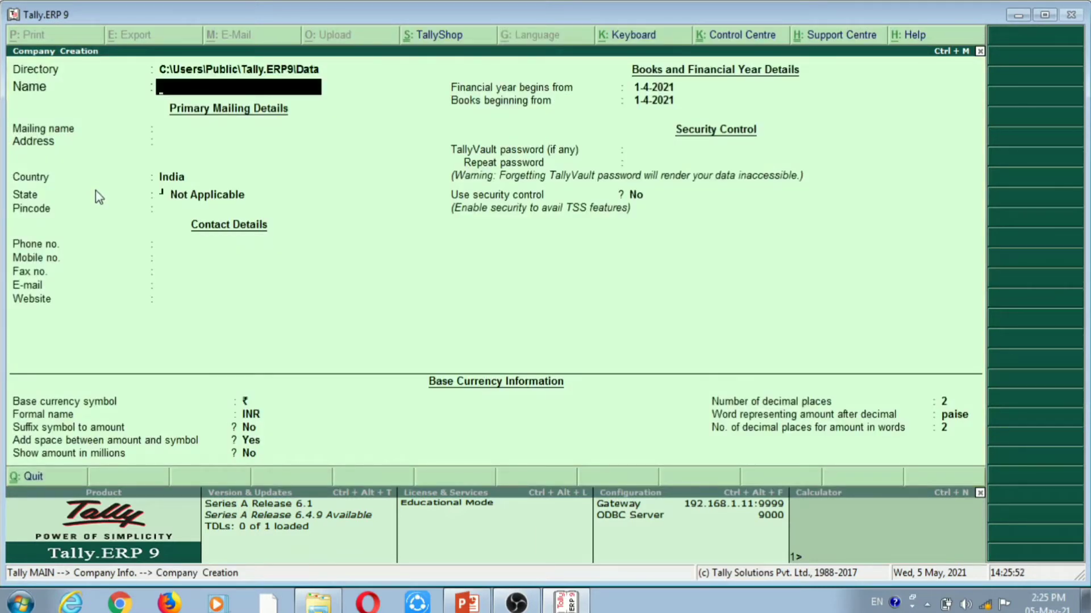
- Name the new company ACB LTD. and keep the same text as its mailing name
{"action": "type", "text": "ACB K"}
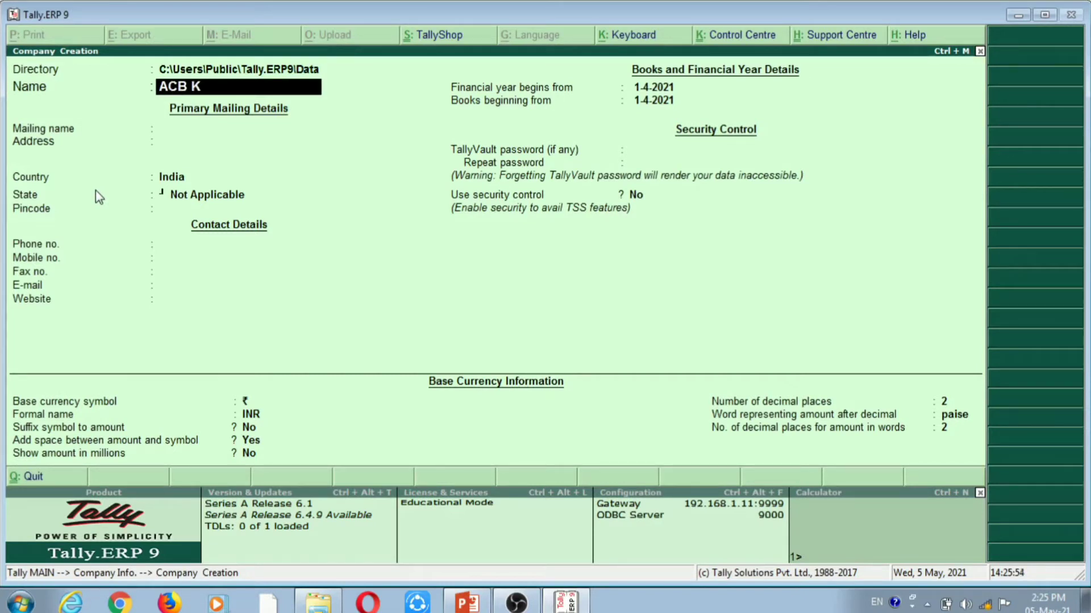
{"action": "key", "text": "BackSpace"}
{"action": "type", "text": "LTD,"}
{"action": "key", "text": "BackSpace"}
{"action": "type", "text": "."}
{"action": "key", "text": "Return"}
{"action": "key", "text": "Return"}
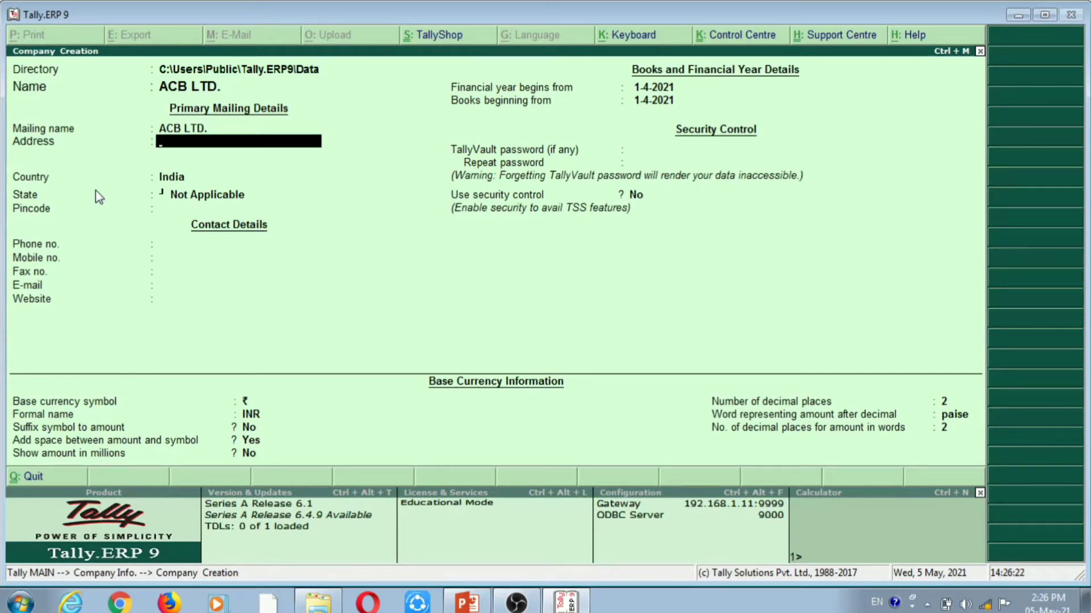
- Leave the address blank, keep India as the country, set the state to Delhi and enter the company's pincode
{"action": "key", "text": "Return"}
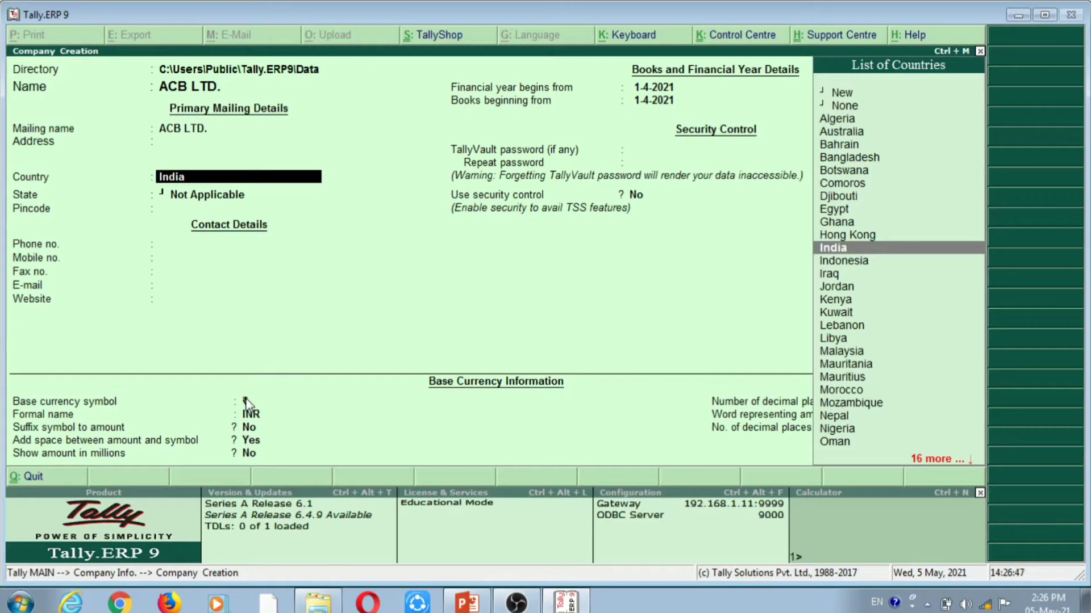
{"action": "key", "text": "Return"}
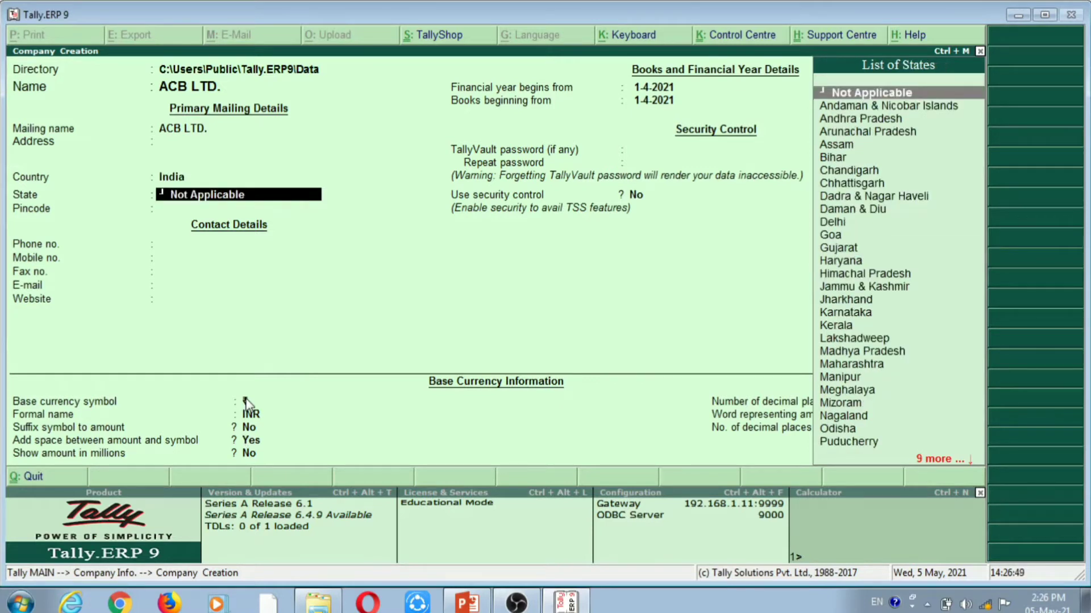
{"action": "type", "text": "DELHI"}
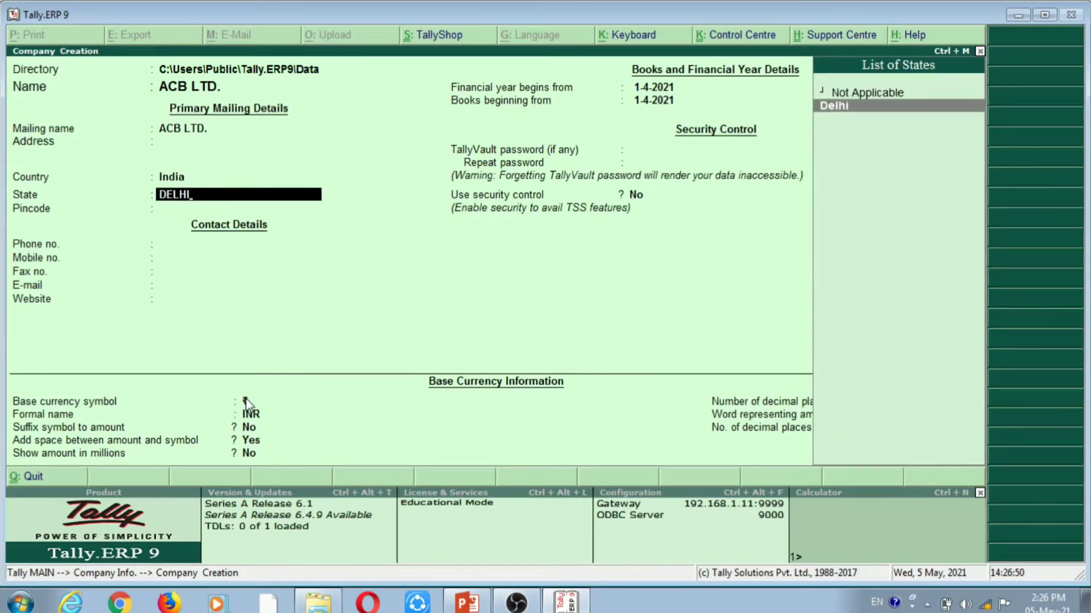
{"action": "key", "text": "Return"}
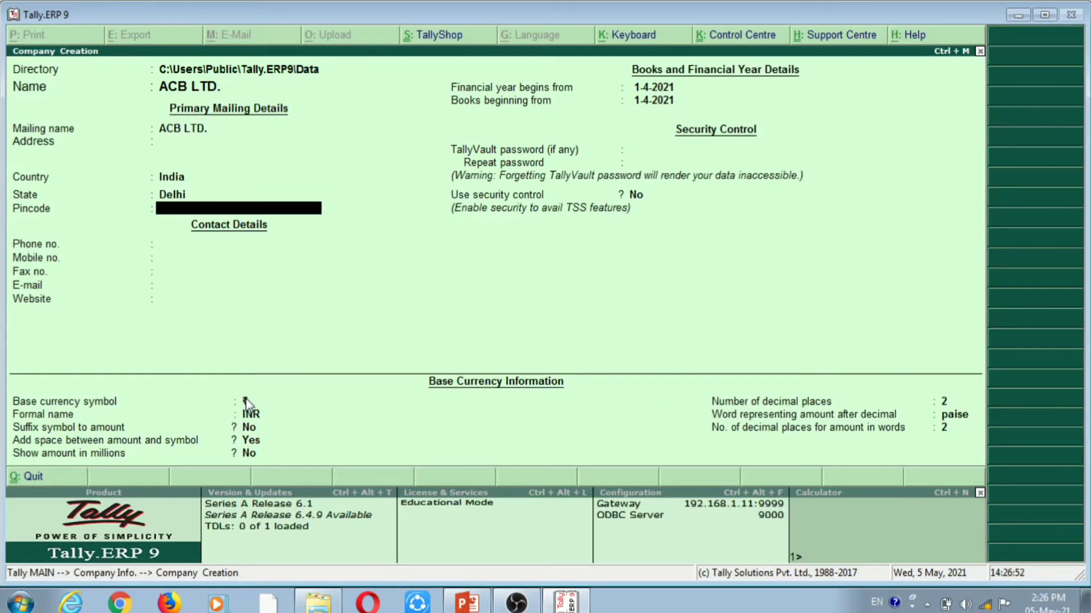
{"action": "type", "text": "110044"}
{"action": "key", "text": "Return"}
- Leave the company's phone, mobile, fax, e-mail and website details blank
{"action": "key", "text": "Return"}
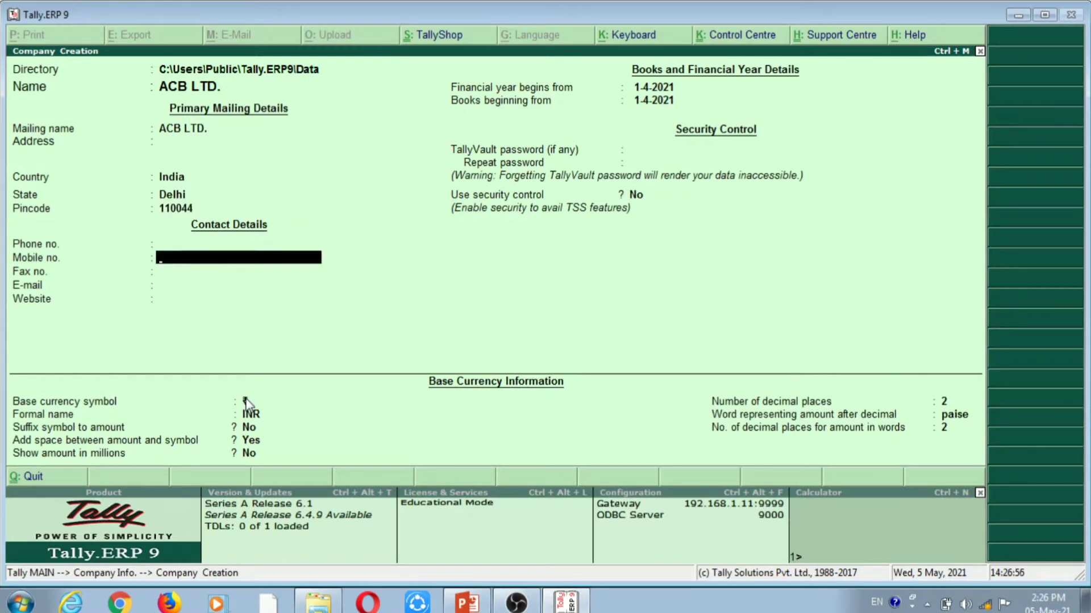
{"action": "key", "text": "Return"}
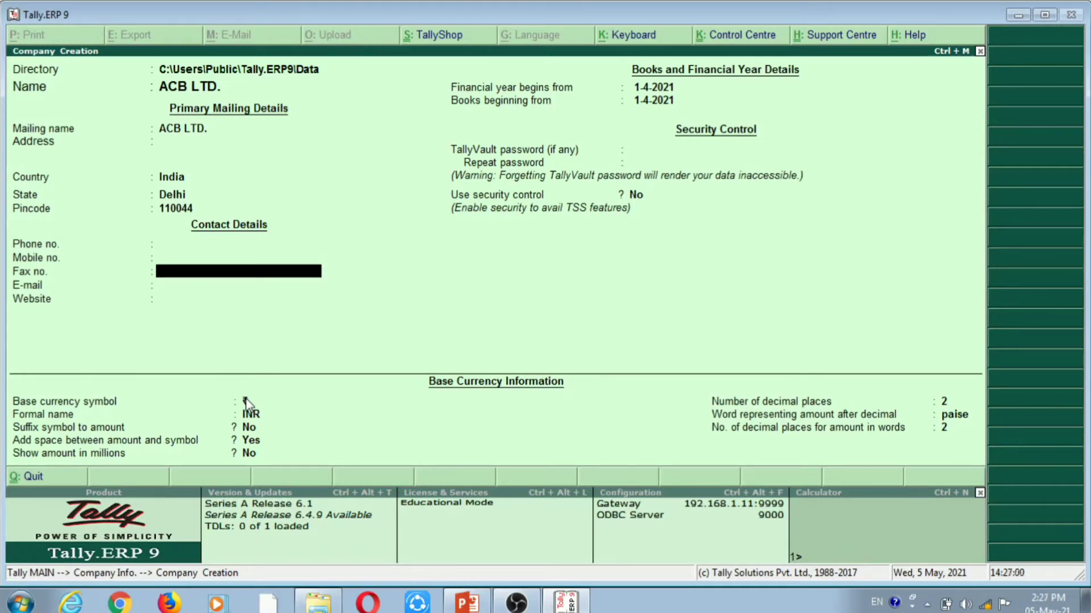
{"action": "key", "text": "Return"}
{"action": "key", "text": "Return"}
{"action": "key", "text": "Return"}
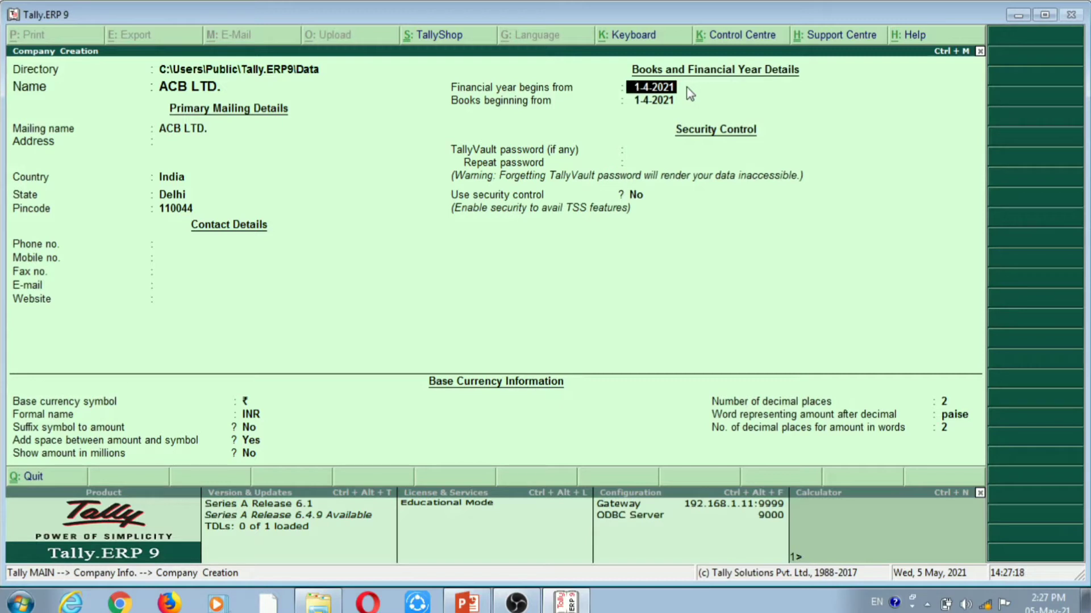
- Set the financial year and books to begin on 1-4-2021, with no TallyVault password and no security control
{"action": "type", "text": "1-4-2021"}
{"action": "key", "text": "Return"}
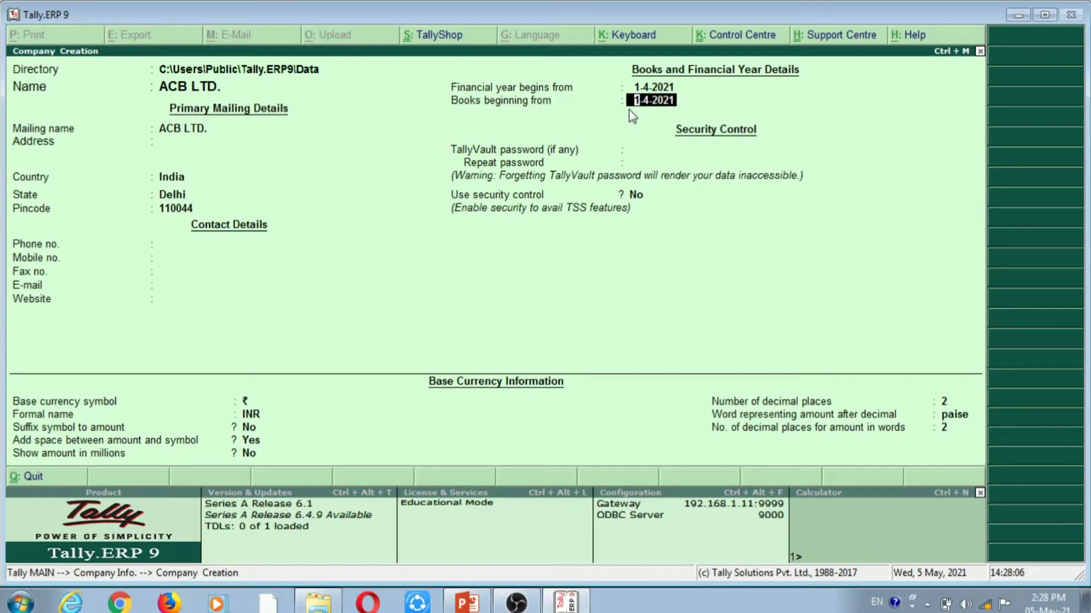
{"action": "key", "text": "Return"}
{"action": "key", "text": "Return"}
{"action": "key", "text": "Return"}
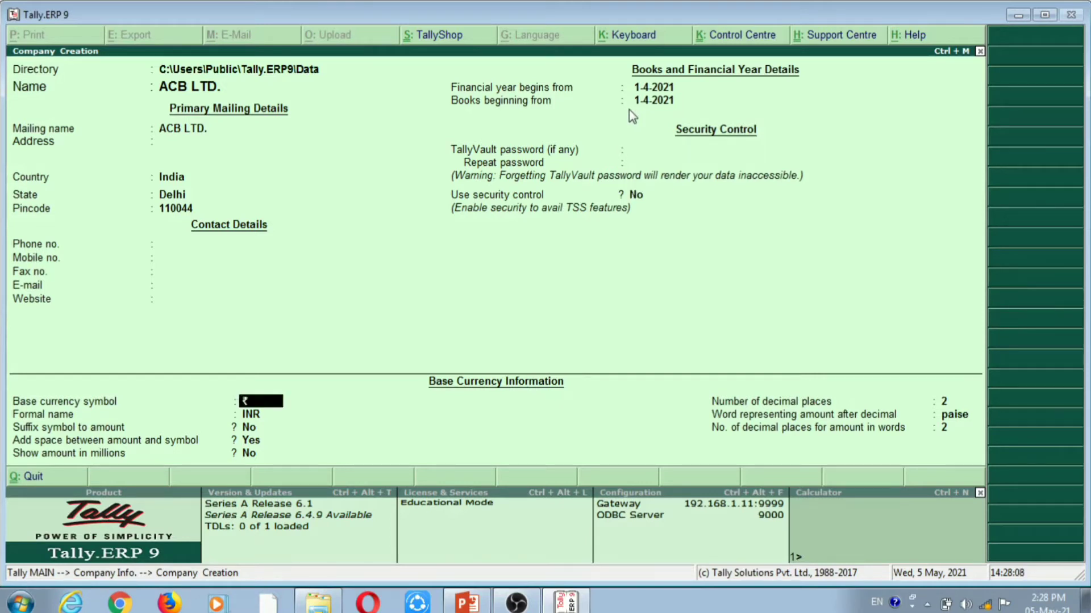
- Accept the default base currency settings (₹, INR, 2 decimal places, paise) and create the company
{"action": "key", "text": "Return"}
{"action": "key", "text": "Return"}
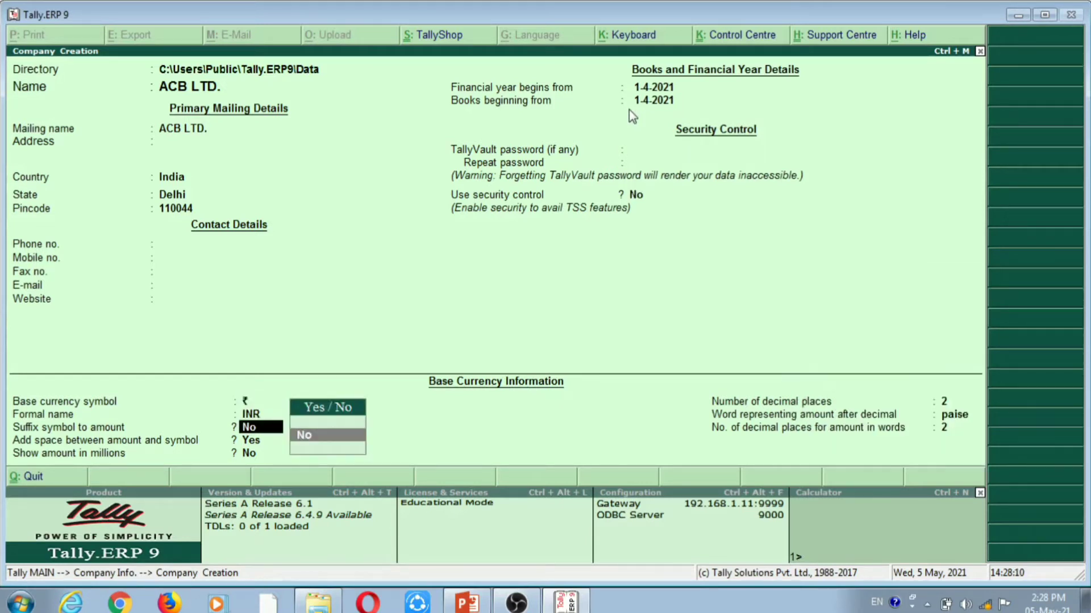
{"action": "key", "text": "Return"}
{"action": "key", "text": "Return"}
{"action": "key", "text": "Return"}
{"action": "key", "text": "Return"}
{"action": "key", "text": "Return"}
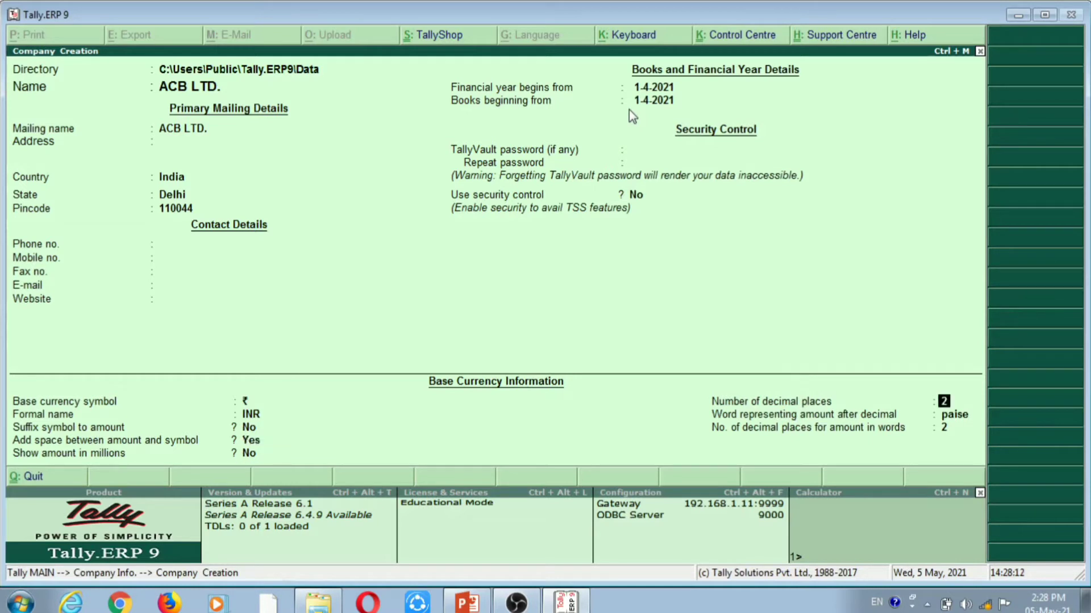
{"action": "key", "text": "Return"}
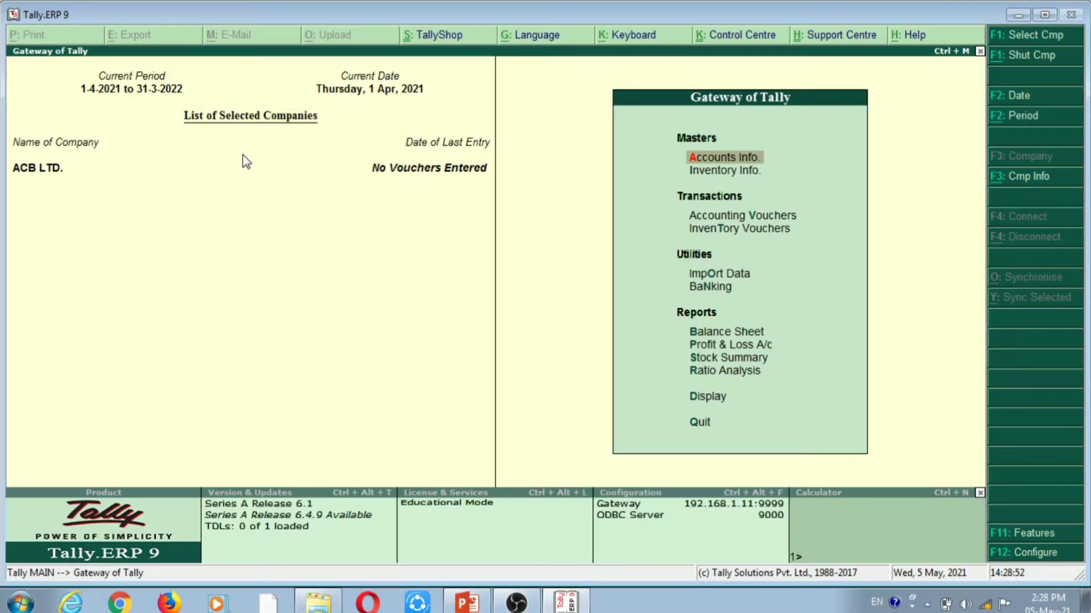
- Open the Ledgers options within Accounts Info. for ACB LTD
{"action": "key", "text": "Return"}
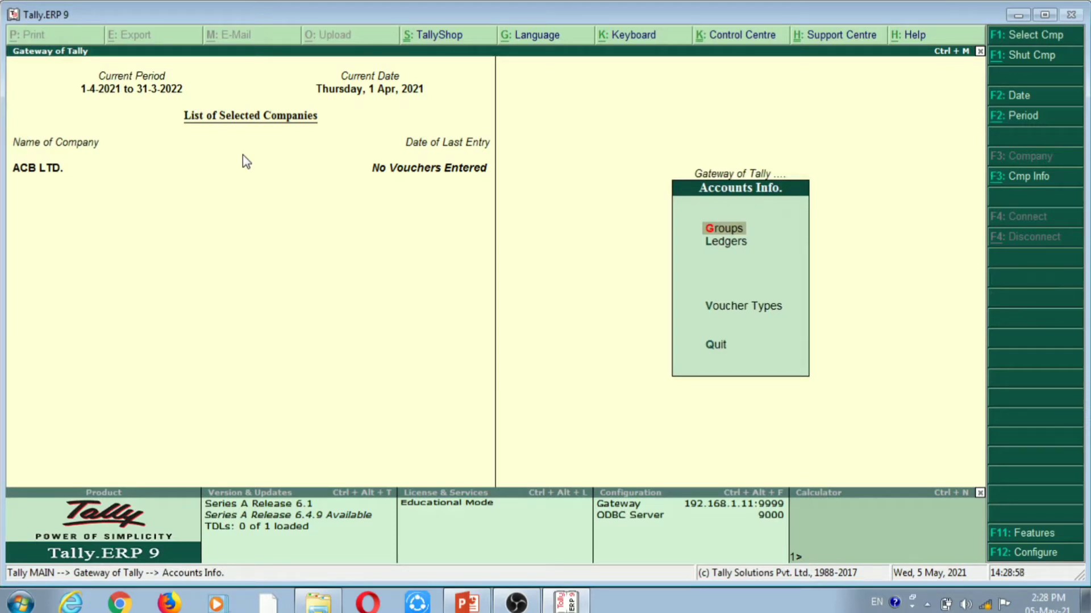
{"action": "key", "text": "Down"}
{"action": "key", "text": "Return"}
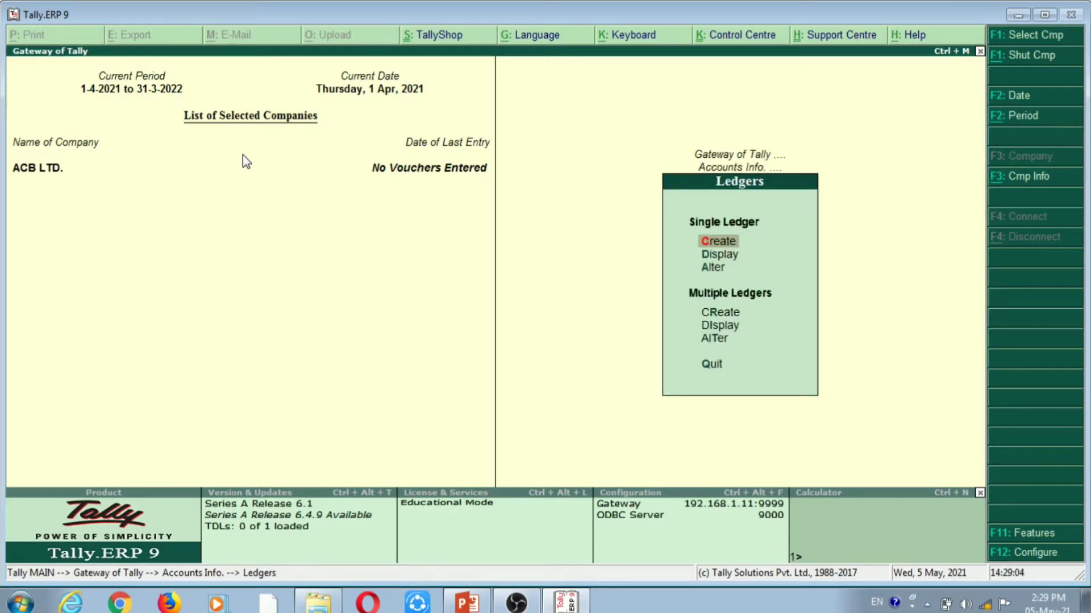
{"action": "key", "text": "Down"}
{"action": "key", "text": "Down"}
{"action": "key", "text": "Up"}
{"action": "key", "text": "Up"}
{"action": "key", "text": "Return"}
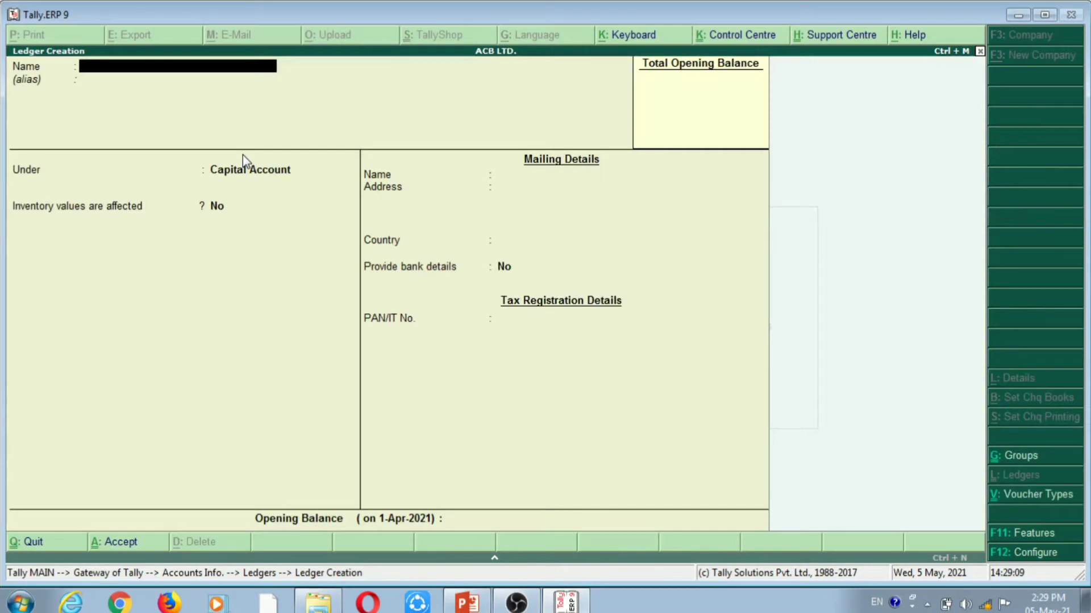
{"action": "key", "text": "Escape"}
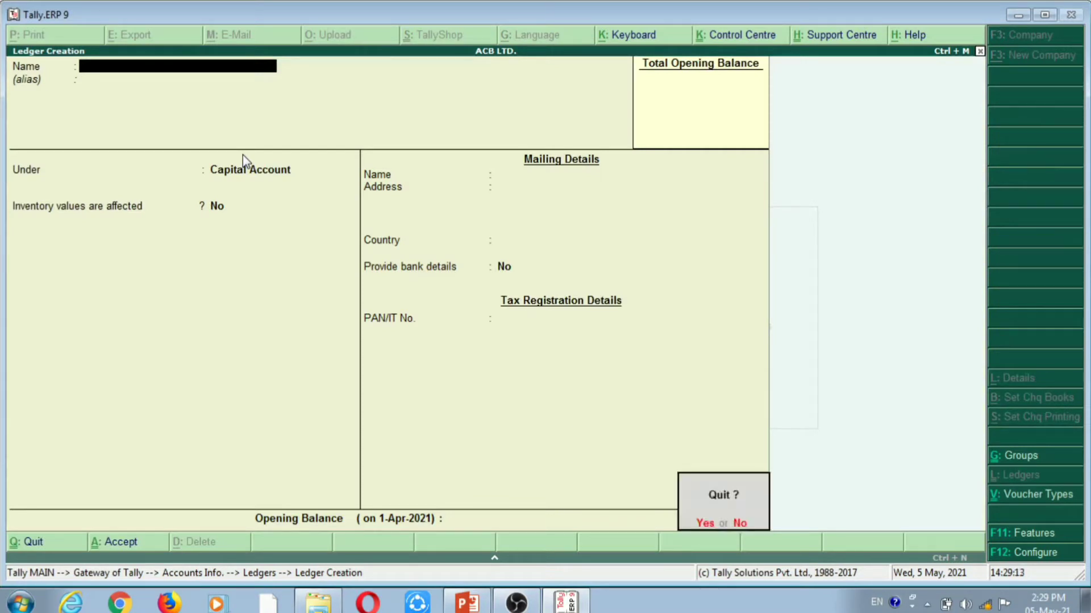
{"action": "key", "text": "Return"}
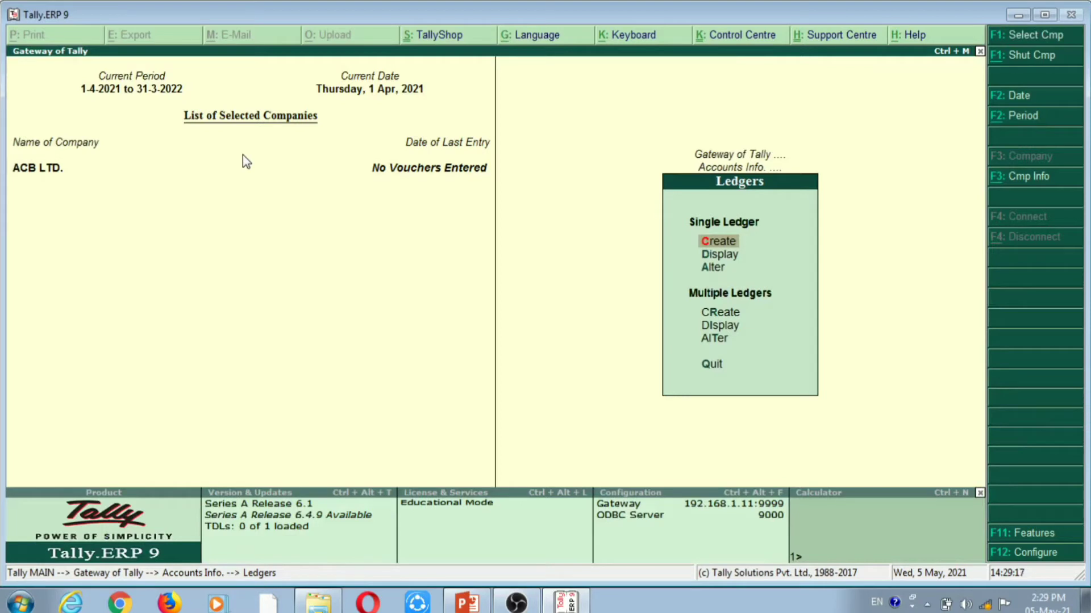
- Open the multiple-ledger alteration list for the All Items group
{"action": "key", "text": "Down"}
{"action": "key", "text": "Down"}
{"action": "key", "text": "Down"}
{"action": "key", "text": "Down"}
{"action": "key", "text": "Down"}
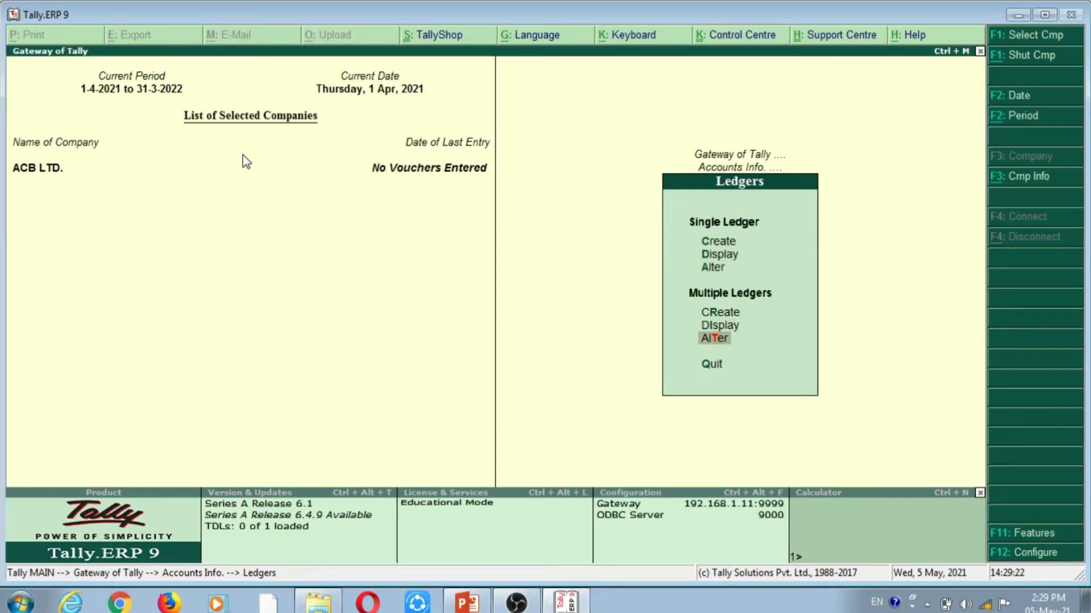
{"action": "key", "text": "Return"}
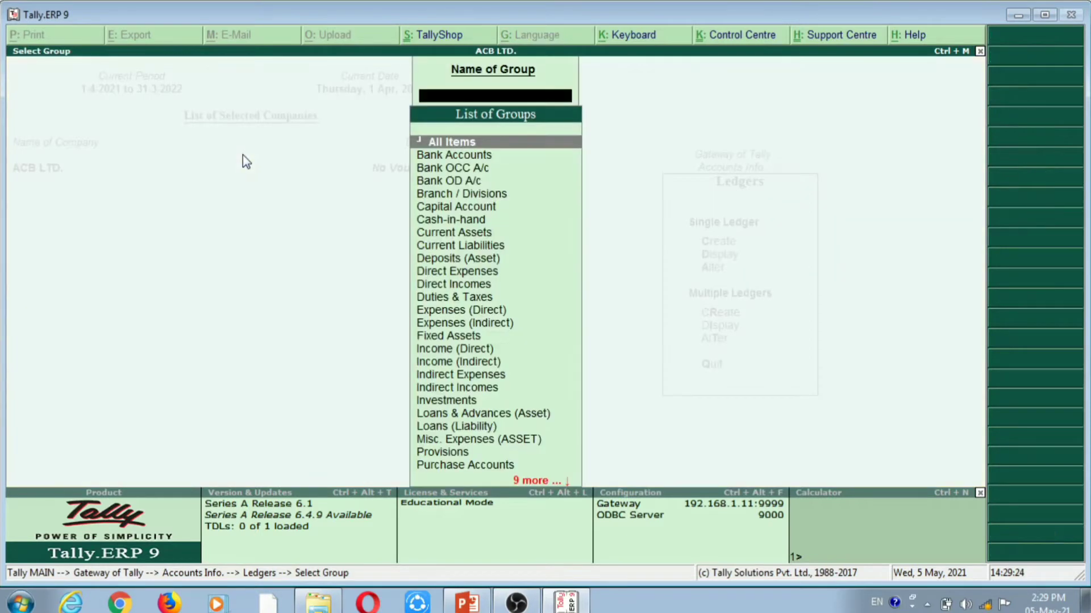
{"action": "key", "text": "Return"}
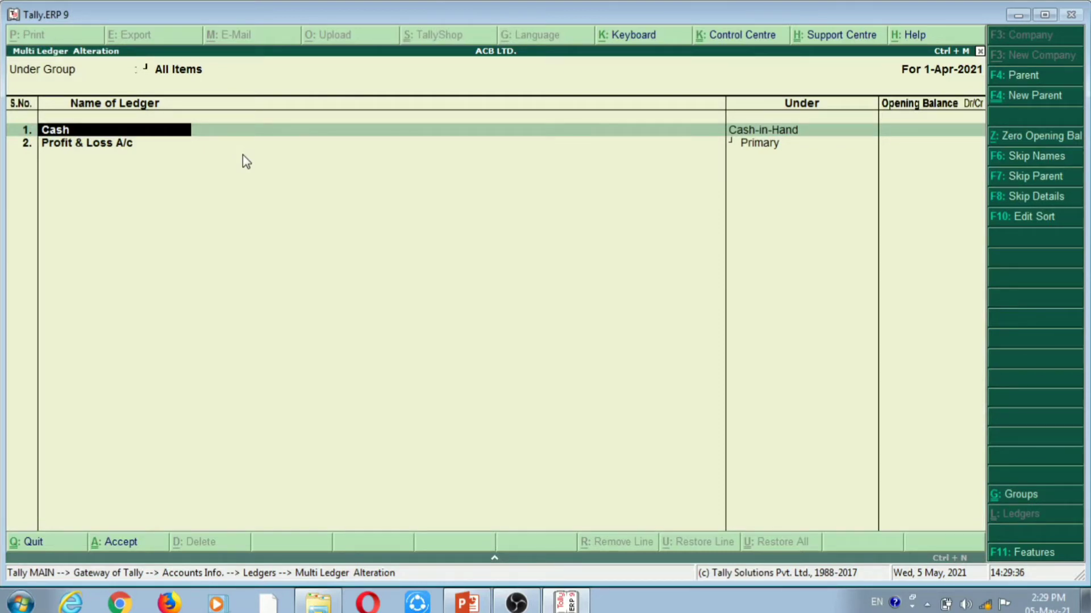
- Move past the Cash and Profit & Loss A/c ledgers to the blank third row, checking the first asset in the Excel balance sheet
{"action": "key", "text": "Return"}
{"action": "key", "text": "Return"}
{"action": "key", "text": "Return"}
{"action": "key", "text": "Return"}
{"action": "key", "text": "Return"}
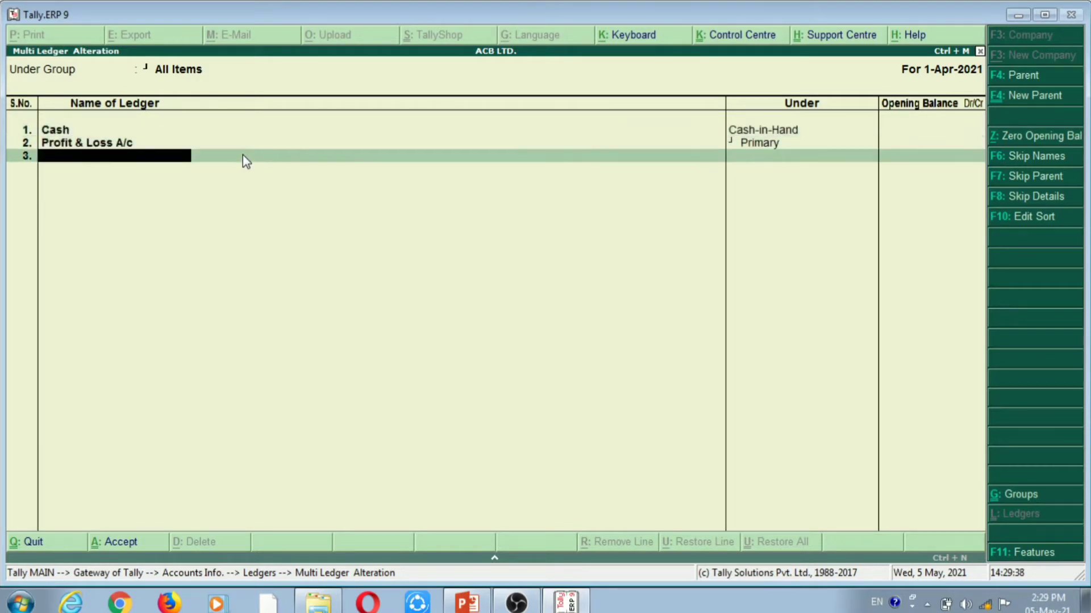
{"action": "key", "text": "alt+Tab"}
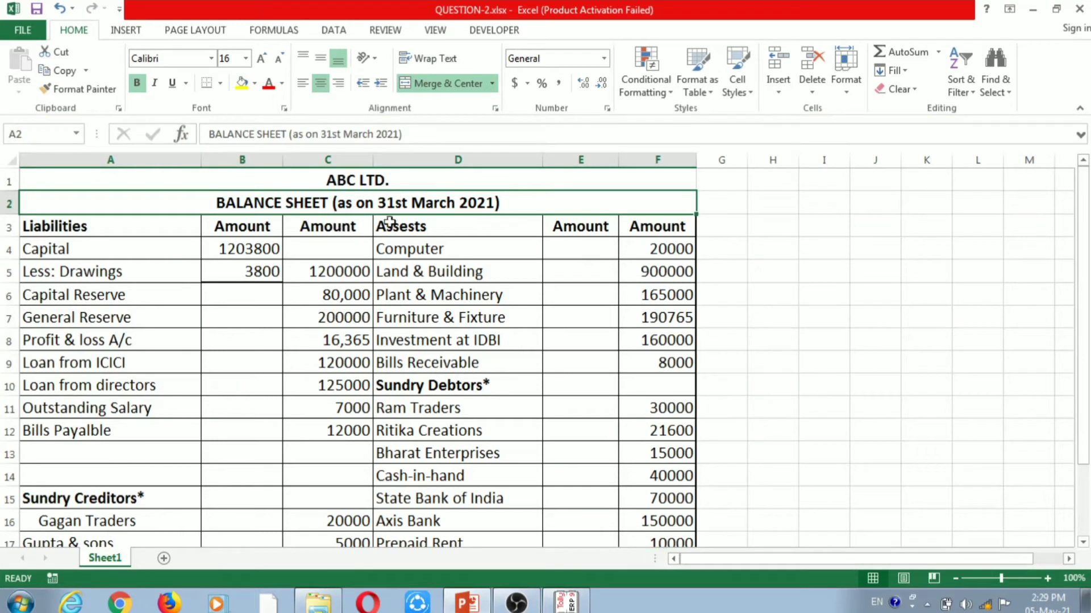
{"action": "left_click", "coordinate": [411, 226]}
{"action": "left_click", "coordinate": [425, 251]}
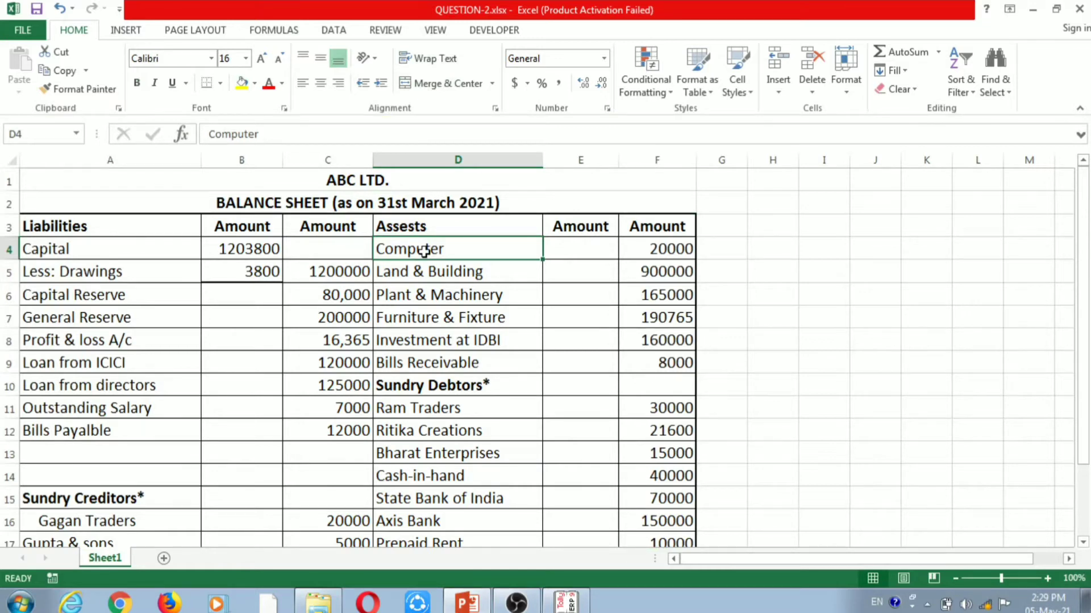
{"action": "key", "text": "alt+Tab"}
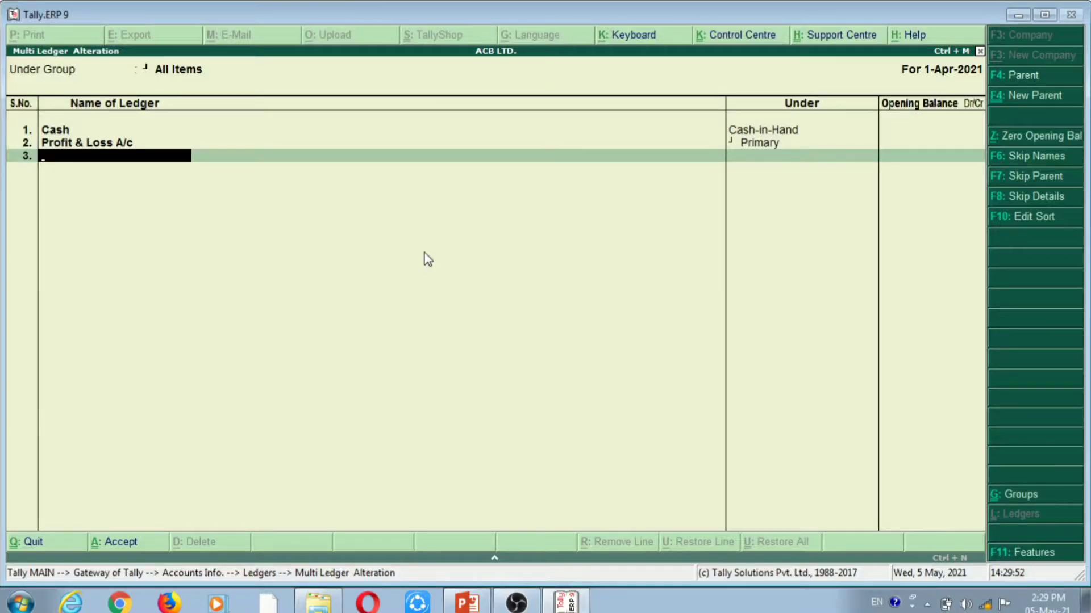
- Add a ledger named COMPUTER under the Fixed Assets group
{"action": "type", "text": "COMPUTER"}
{"action": "key", "text": "alt+Tab"}
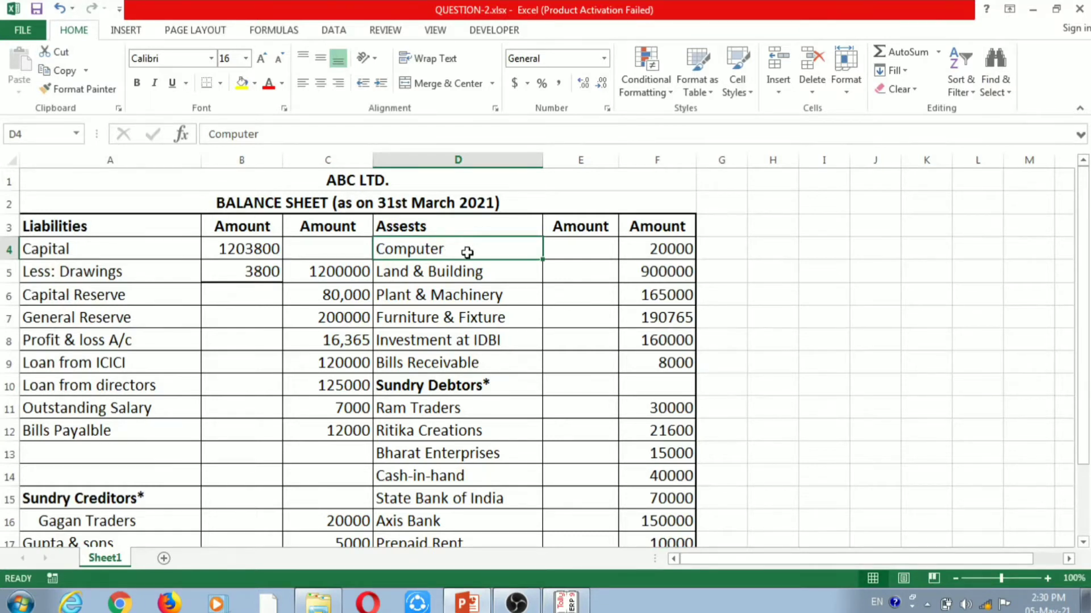
{"action": "key", "text": "alt+Tab"}
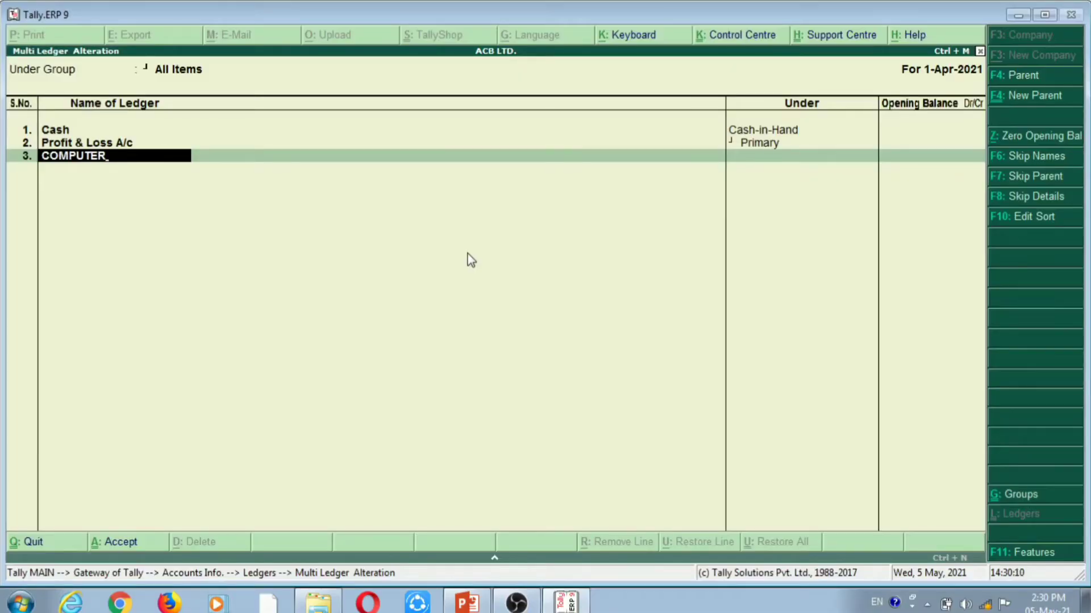
{"action": "key", "text": "Return"}
{"action": "type", "text": "FI"}
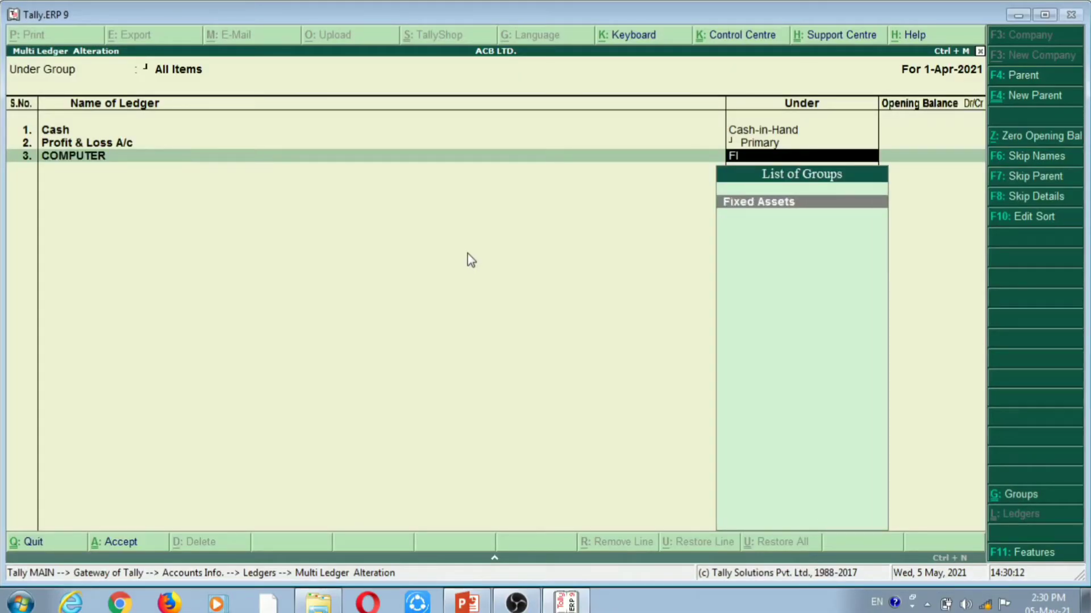
{"action": "type", "text": "X"}
{"action": "key", "text": "Return"}
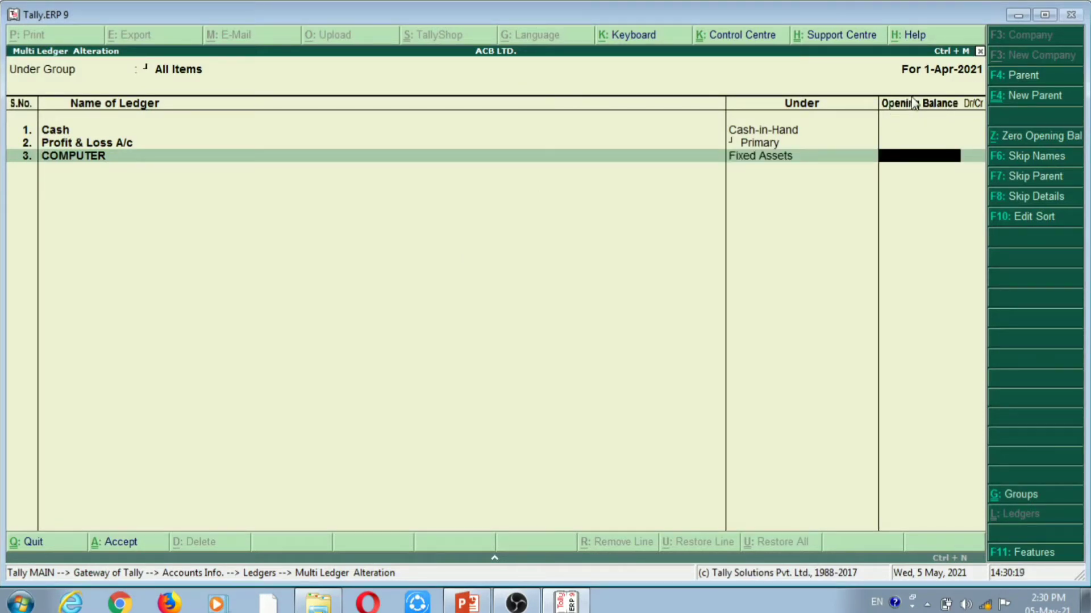
- Look up the Computer amount in the Excel balance sheet and enter 20000 Dr as the COMPUTER ledger's opening balance in Tally.ERP 9
{"action": "key", "text": "alt+Tab"}
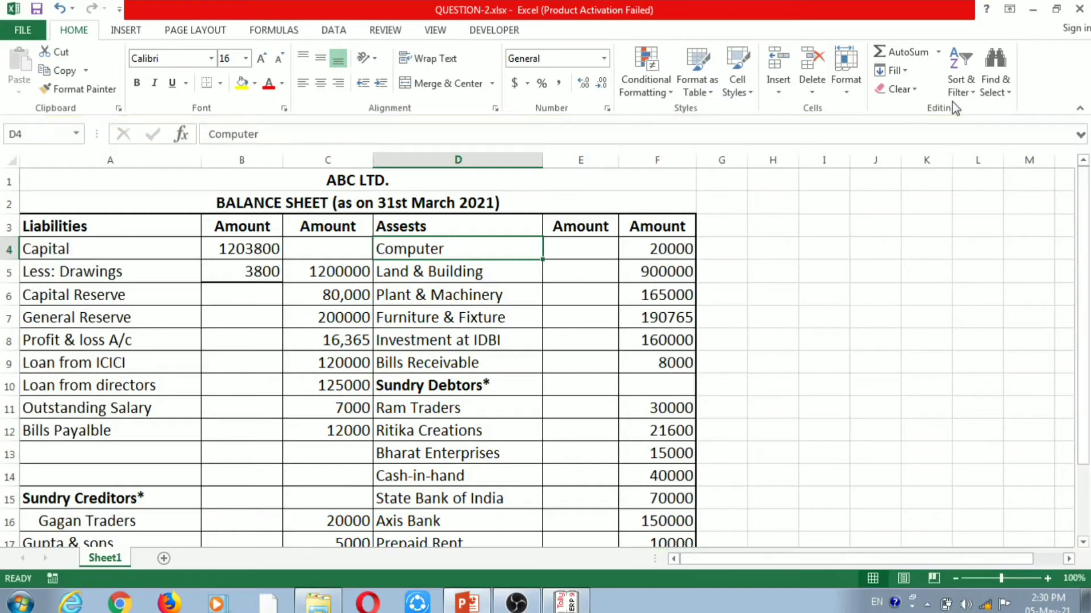
{"action": "left_click", "coordinate": [682, 250]}
{"action": "key", "text": "alt+Tab"}
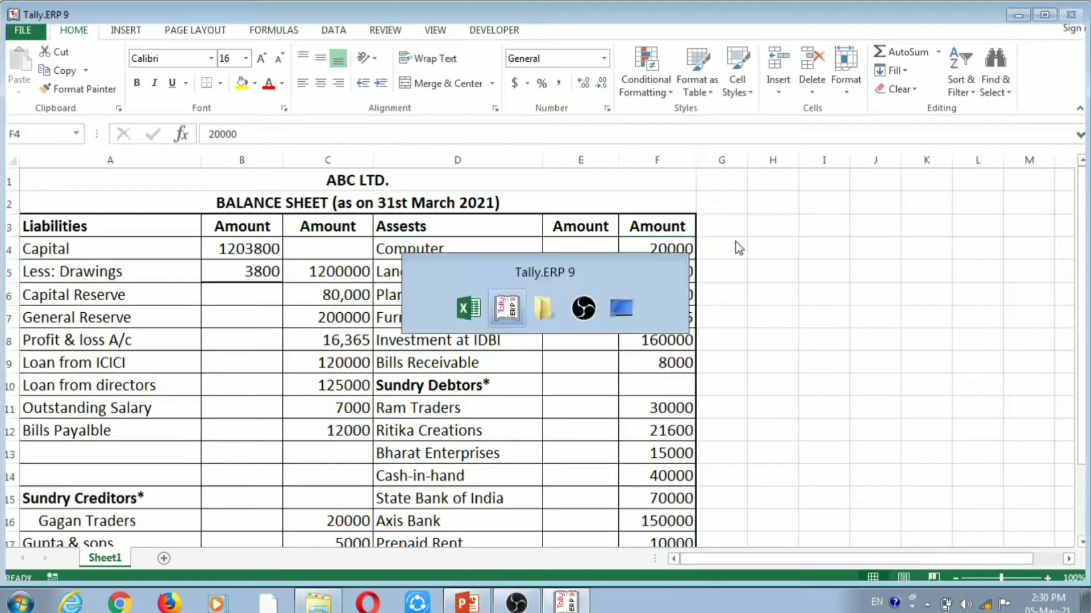
{"action": "type", "text": "20000"}
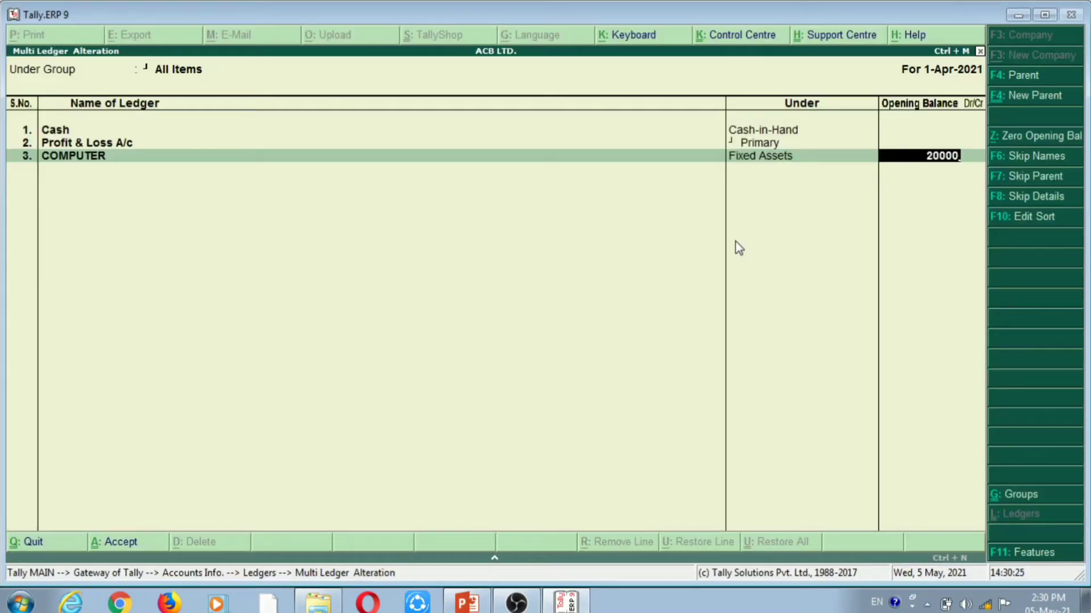
{"action": "key", "text": "Return"}
{"action": "key", "text": "Return"}
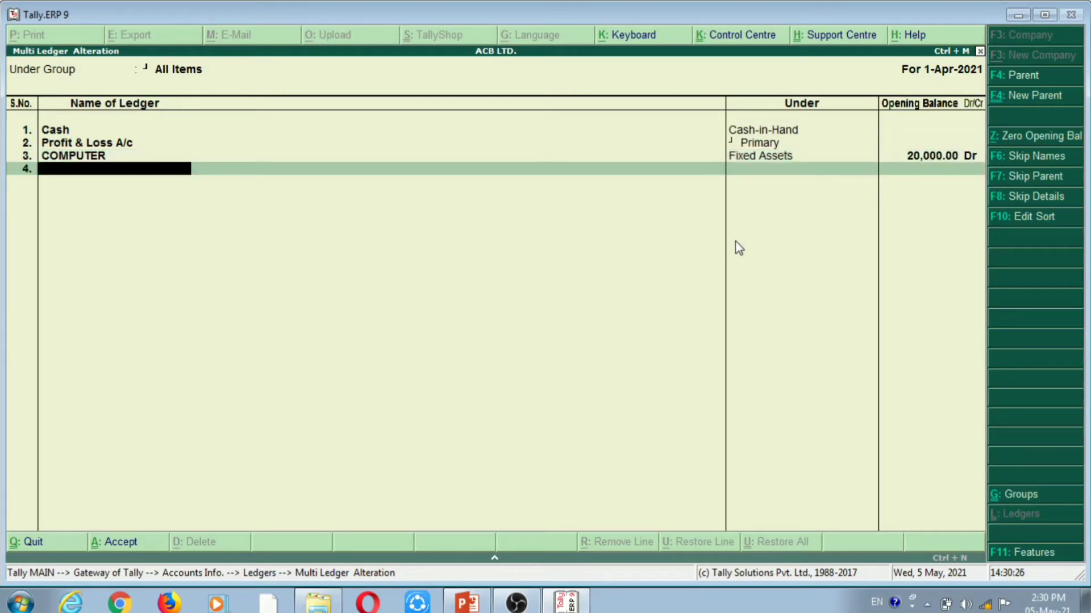
- Check the next asset in Excel and add a ledger named LAND & BUILDING under Fixed Assets in Tally.ERP 9
{"action": "key", "text": "alt+Tab"}
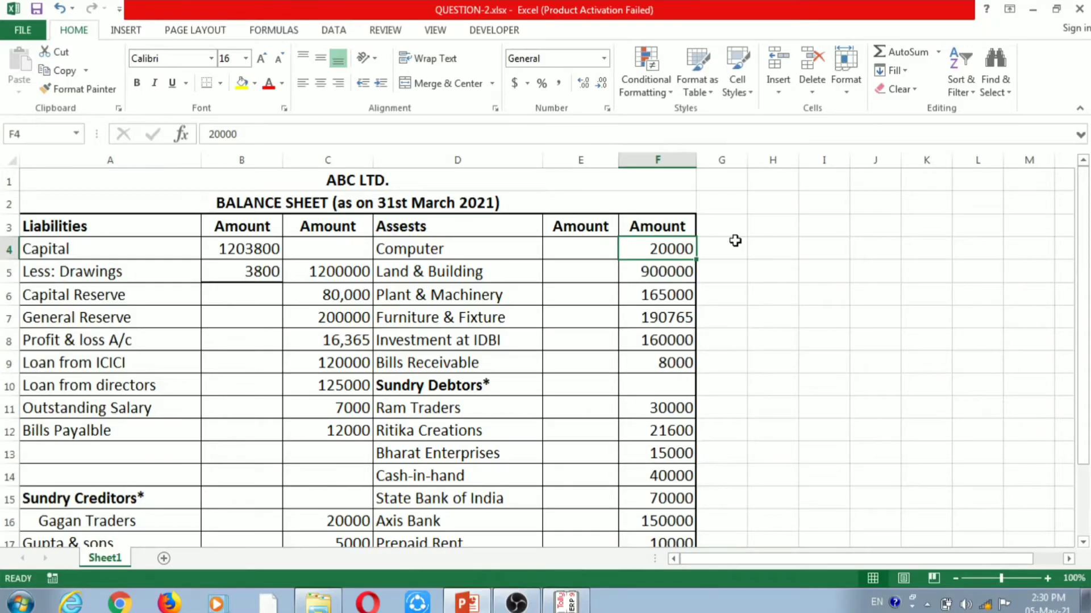
{"action": "key", "text": "alt+Tab"}
{"action": "type", "text": "ND"}
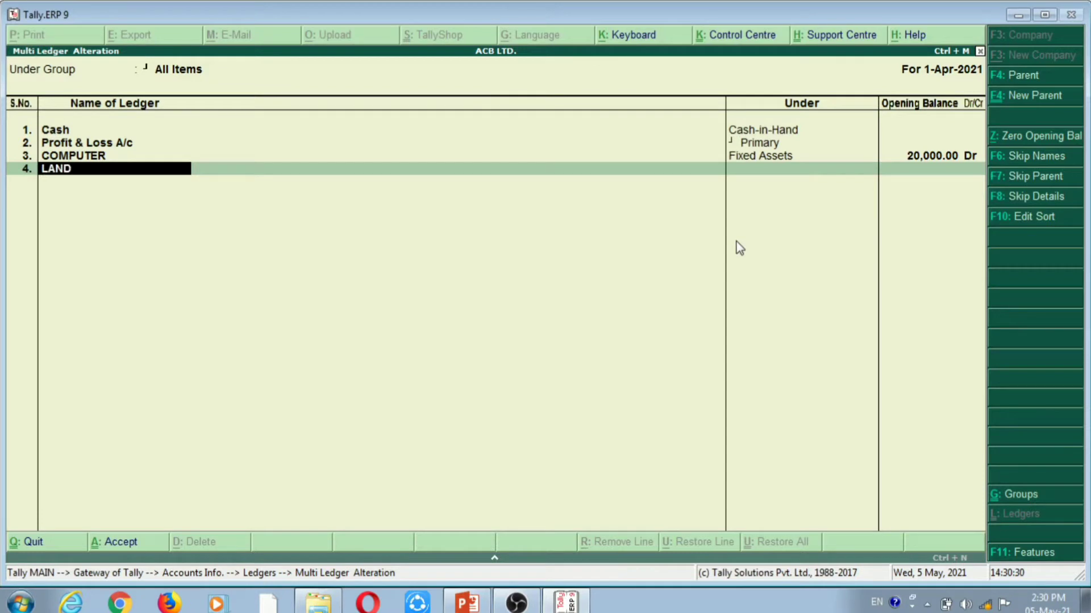
{"action": "type", "text": " & BUILDING"}
{"action": "key", "text": "Return"}
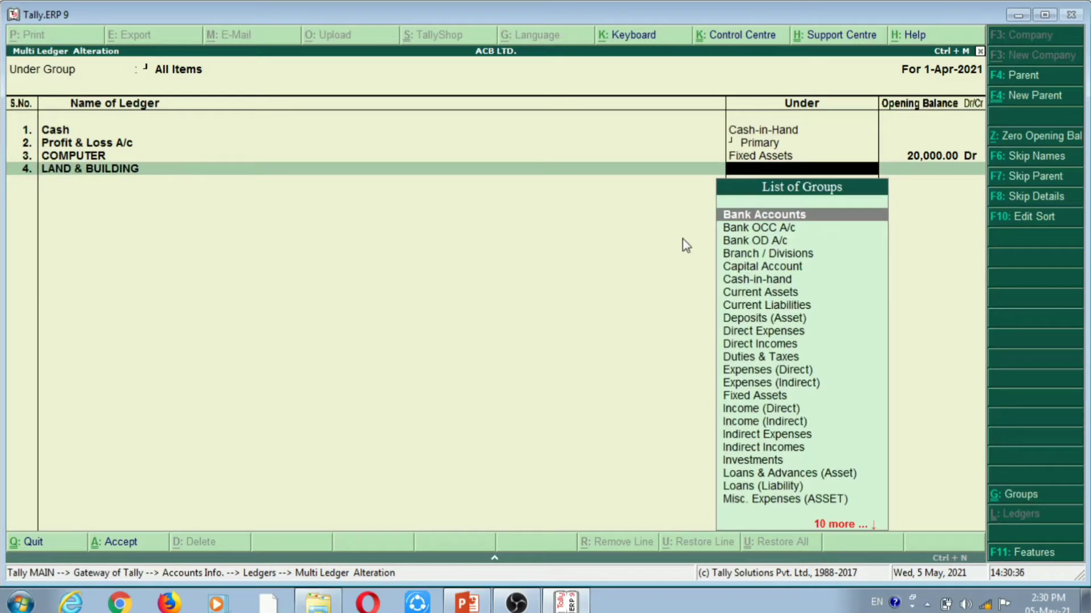
{"action": "type", "text": "fix"}
{"action": "key", "text": "Return"}
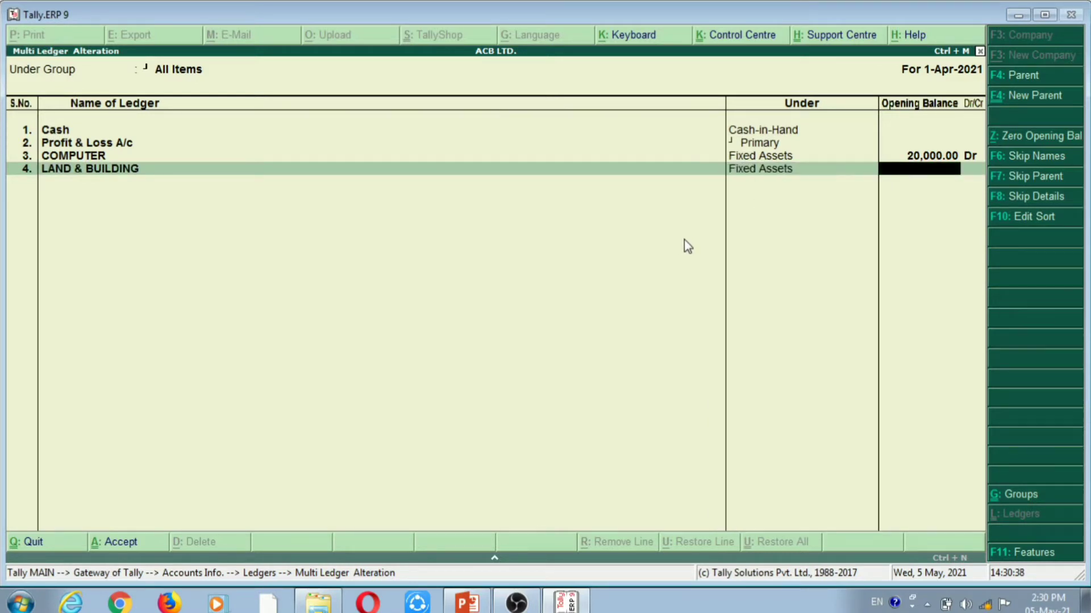
- Look up the Land & Building amount in Excel and enter 900000 Dr as that ledger's opening balance in Tally.ERP 9
{"action": "key", "text": "alt+Tab"}
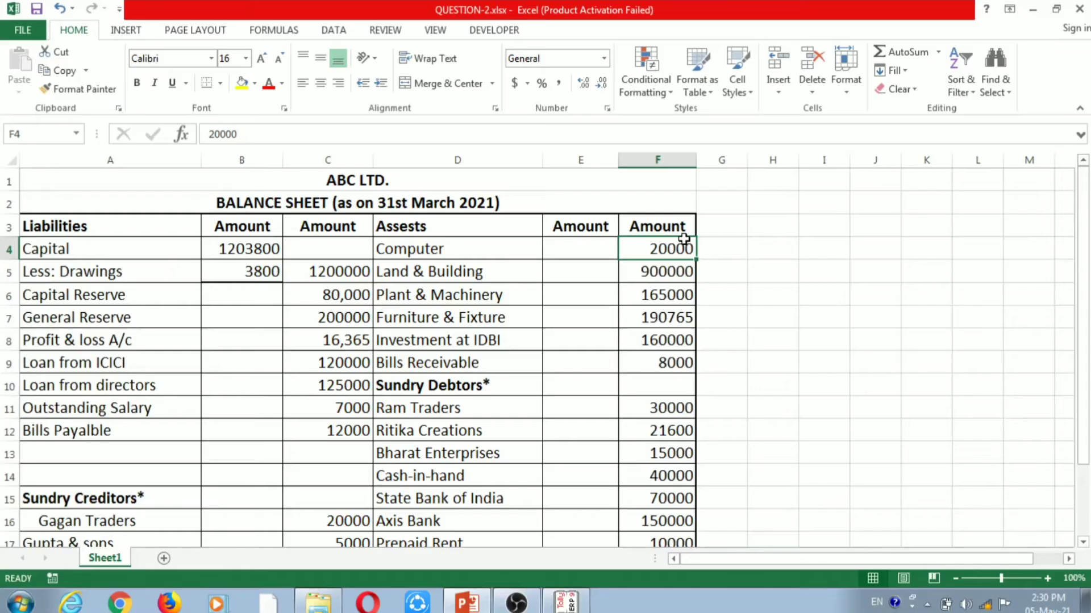
{"action": "key", "text": "Down"}
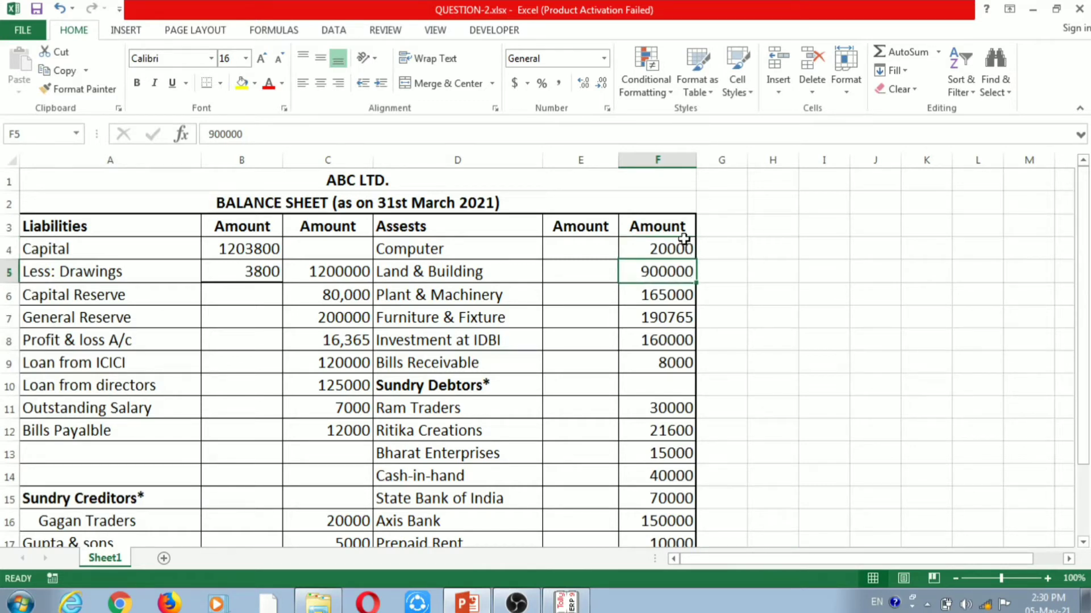
{"action": "key", "text": "alt+Tab"}
{"action": "type", "text": "9,00,00"}
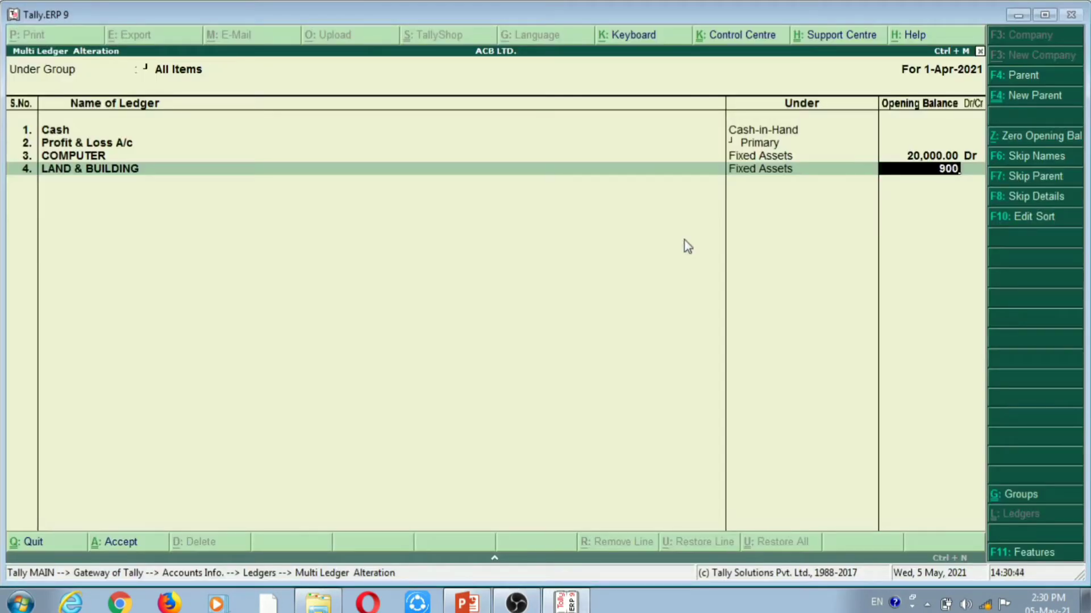
{"action": "type", "text": "000"}
{"action": "key", "text": "Return"}
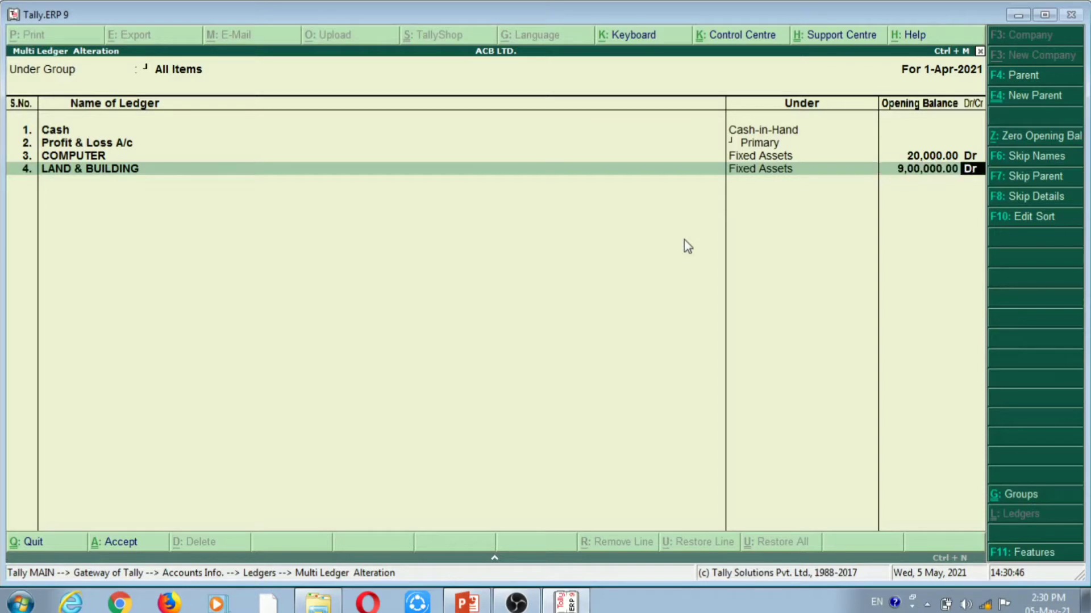
{"action": "key", "text": "Return"}
- Copy the asset name Plant & Machinery from the Excel balance sheet and paste it as the fifth ledger's name in Tally.ERP 9
{"action": "key", "text": "alt+Tab"}
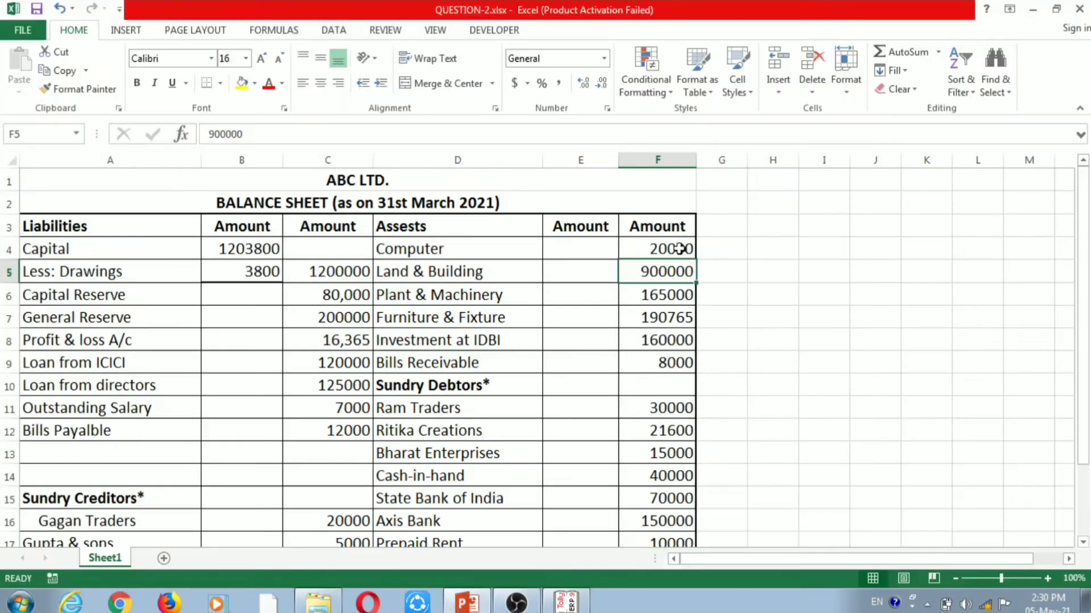
{"action": "left_click", "coordinate": [639, 311]}
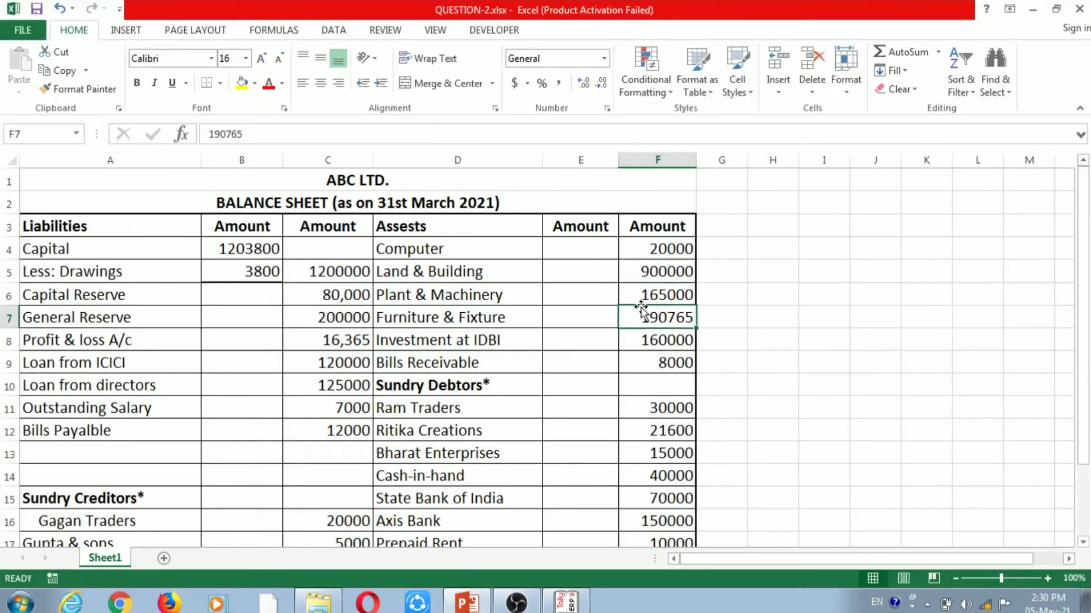
{"action": "left_click", "coordinate": [507, 295]}
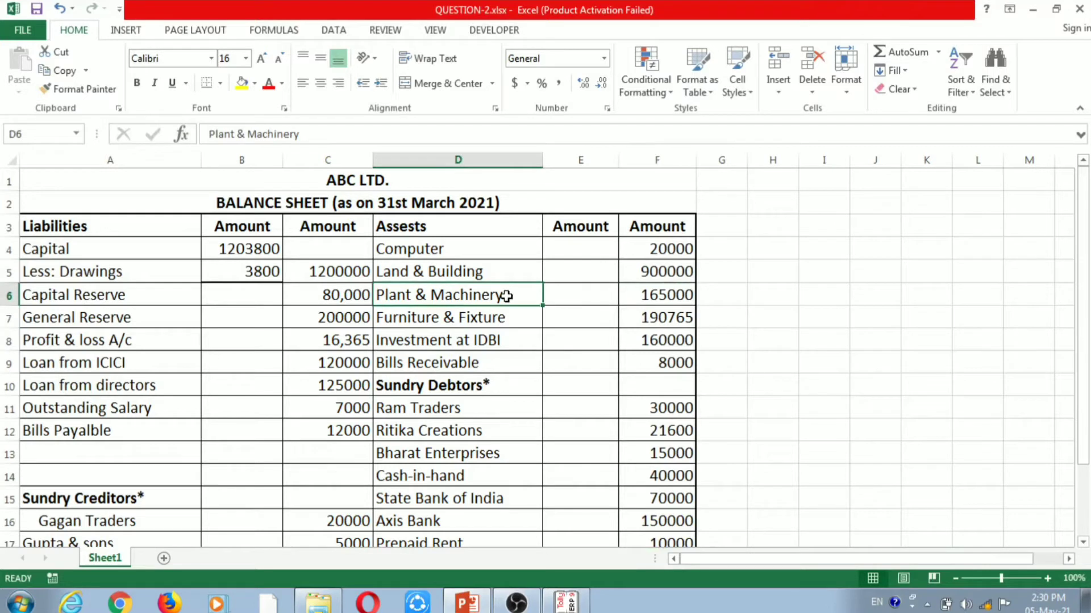
{"action": "key", "text": "ctrl+c"}
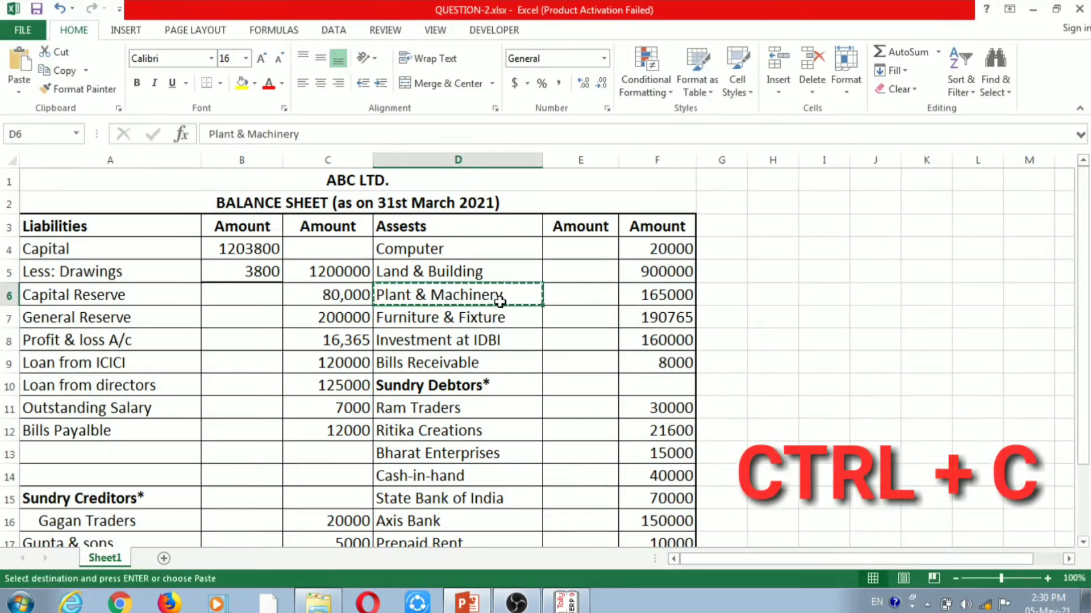
{"action": "key", "text": "alt+Tab"}
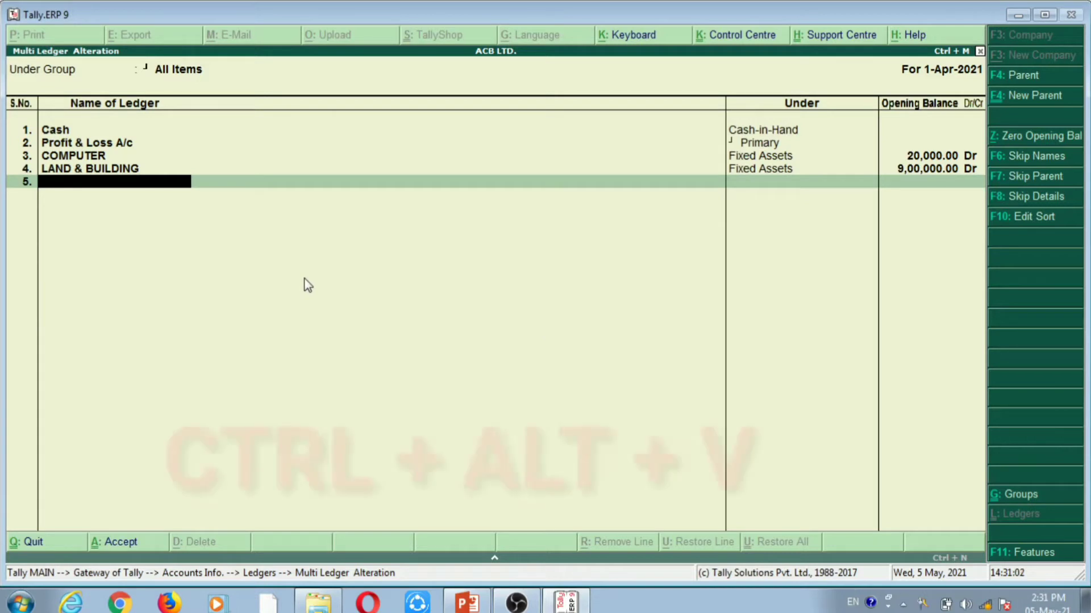
{"action": "key", "text": "ctrl+alt+v"}
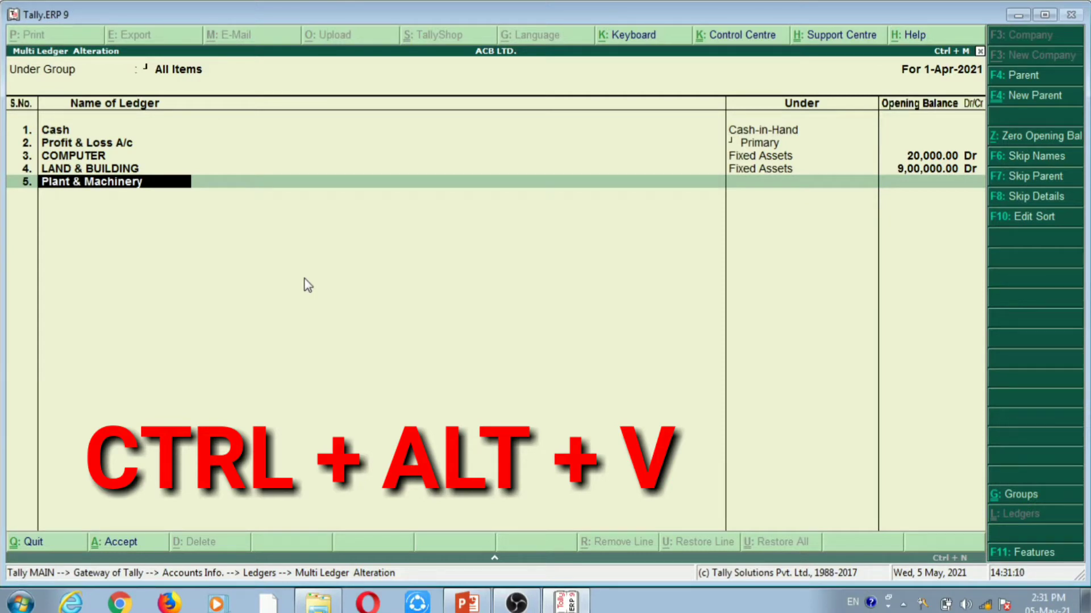
- Place the Plant & Machinery ledger under Fixed Assets and give it the opening balance 165000 Dr from the Excel balance sheet
{"action": "key", "text": "Return"}
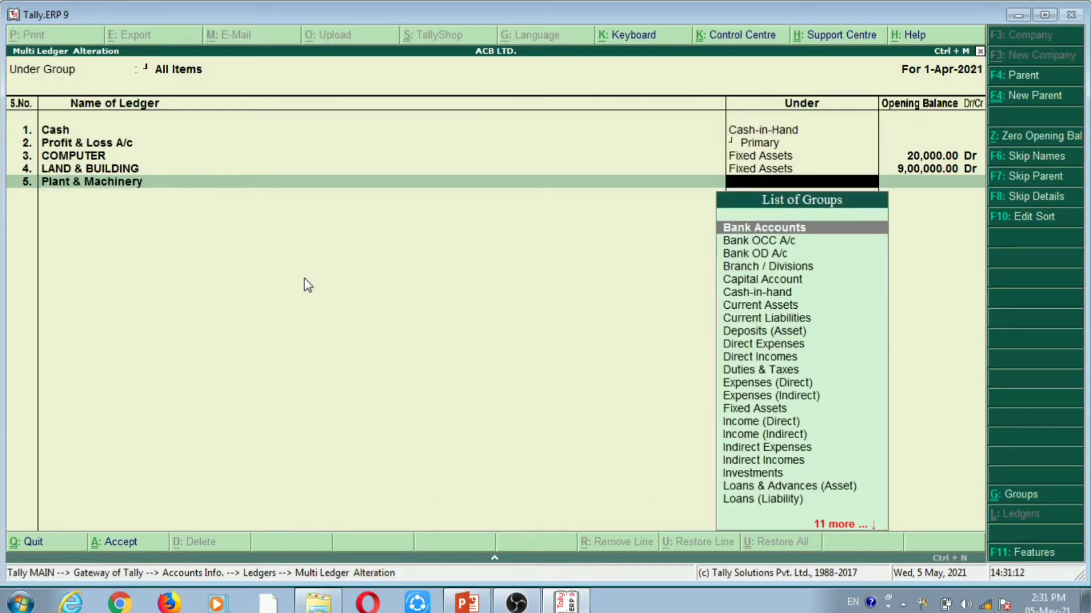
{"action": "type", "text": "Fi"}
{"action": "key", "text": "Return"}
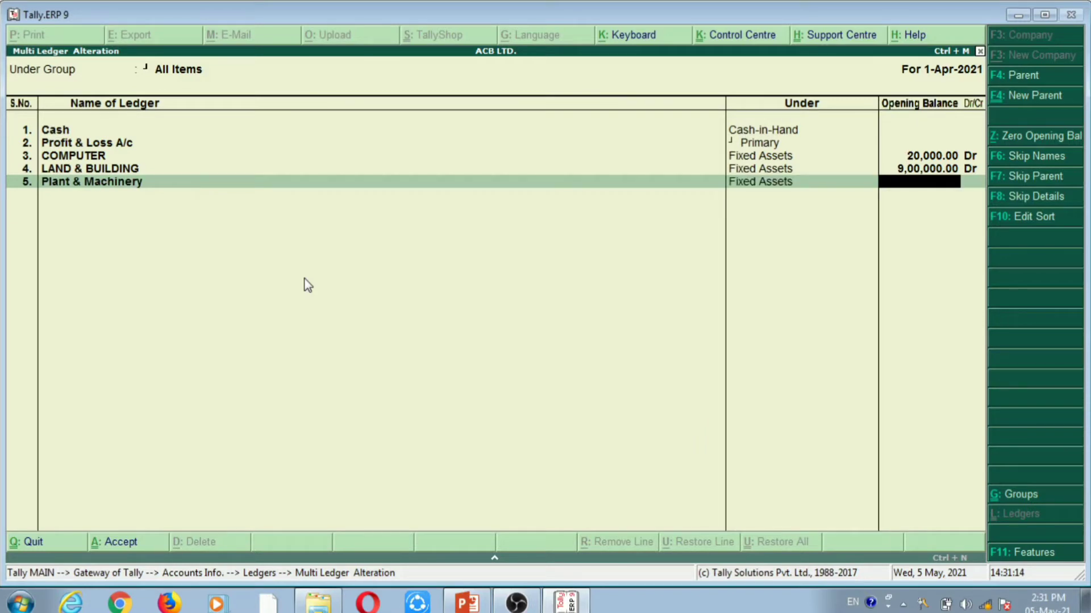
{"action": "key", "text": "alt+Tab"}
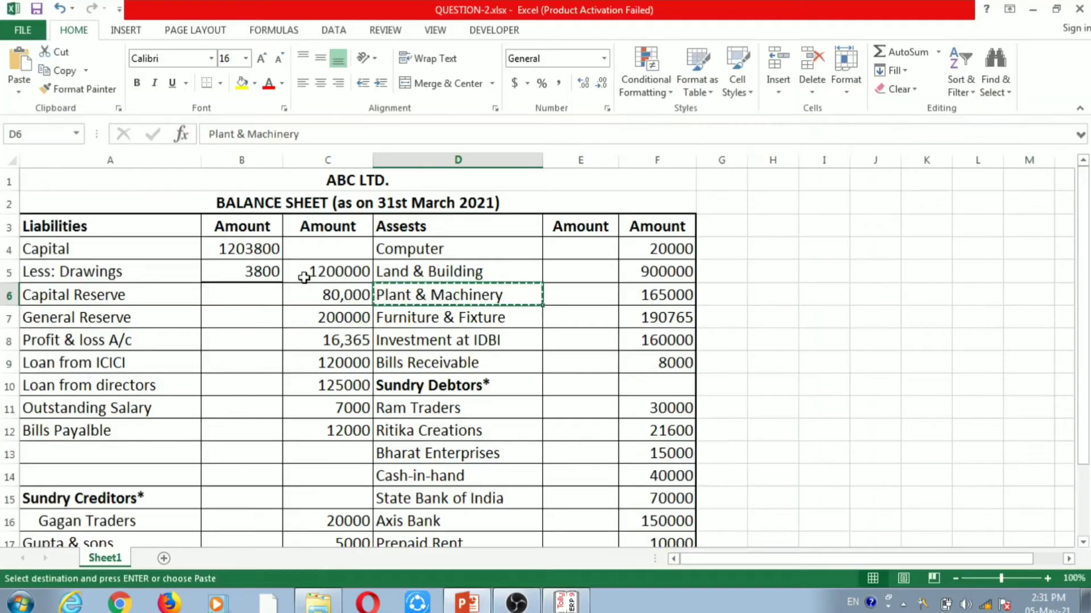
{"action": "key", "text": "alt+Tab"}
{"action": "type", "text": "165000"}
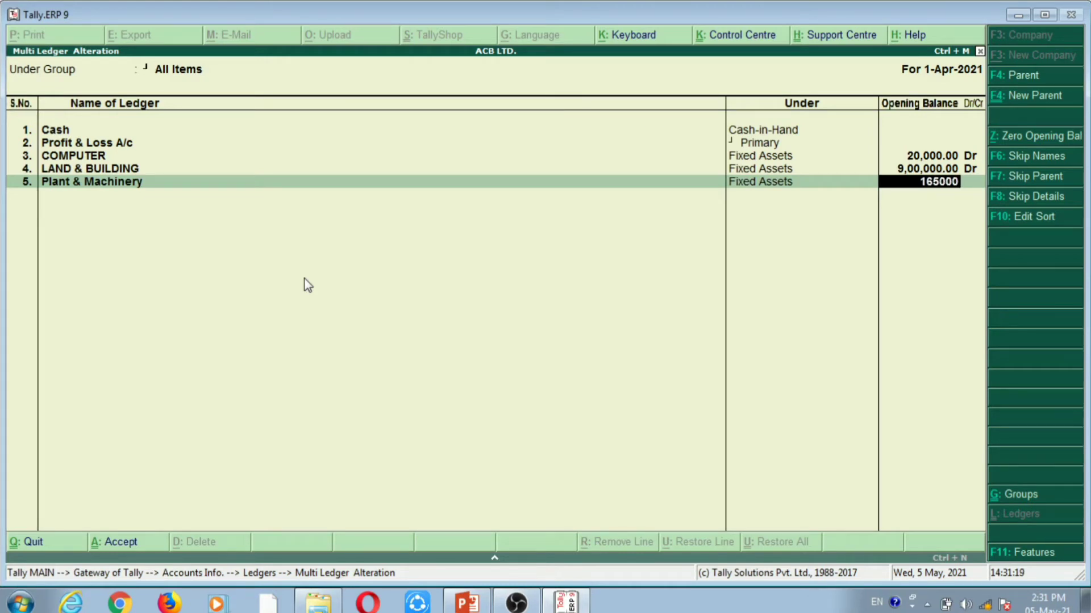
{"action": "key", "text": "Return"}
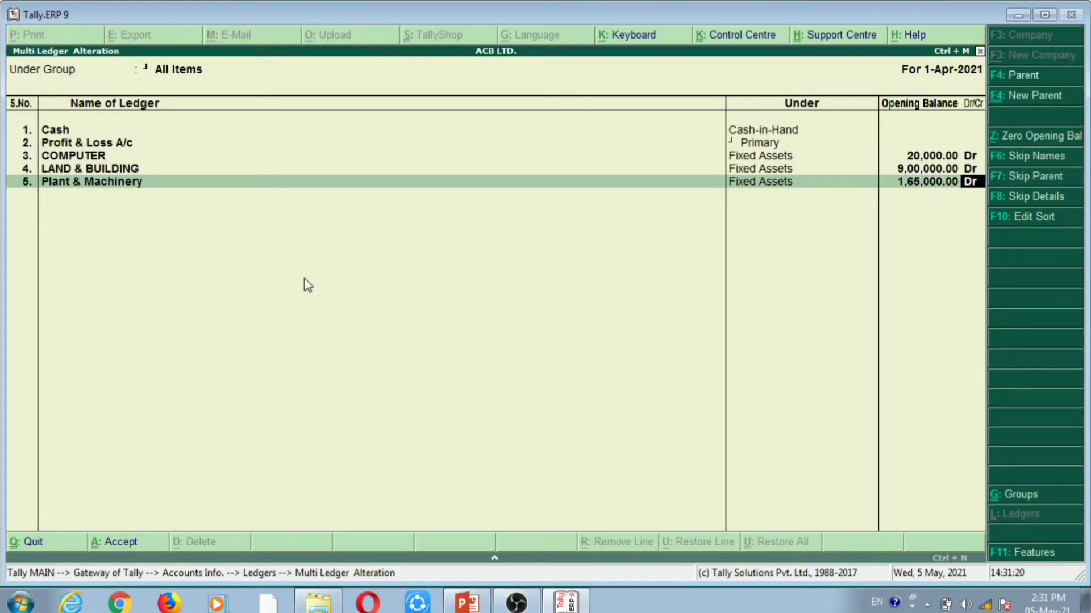
{"action": "key", "text": "Return"}
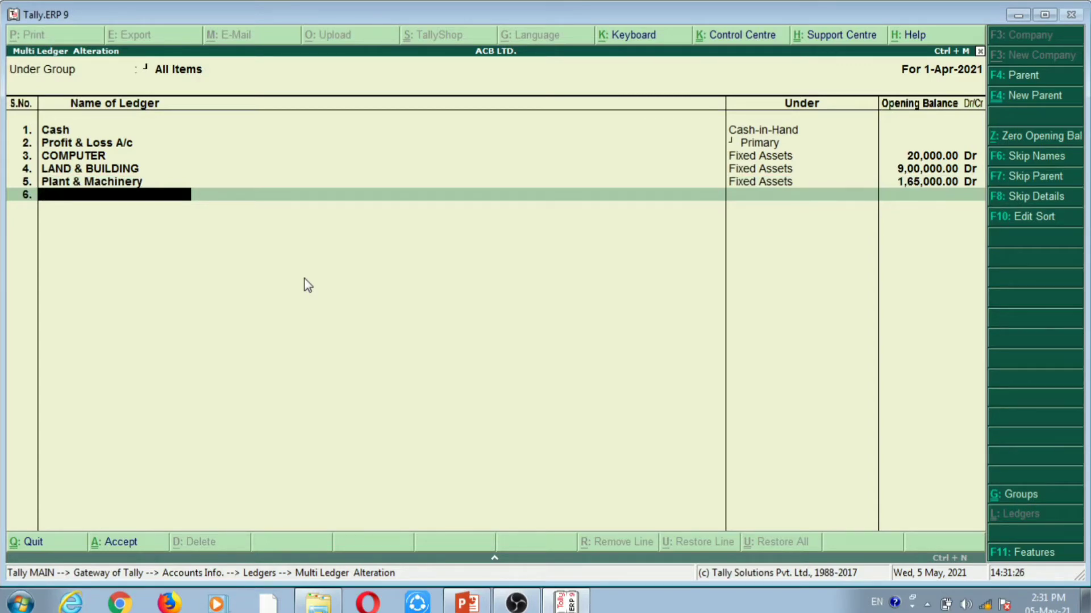
- Copy the asset name Furniture & Fixture from the Excel balance sheet and paste it as the sixth ledger's name in Tally.ERP 9
{"action": "key", "text": "alt+Tab"}
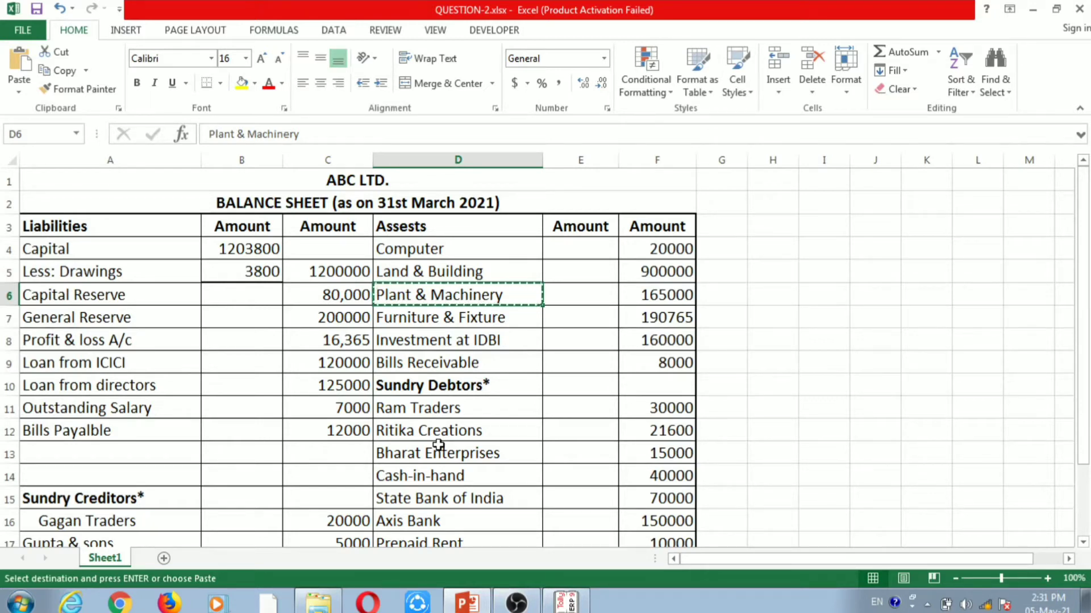
{"action": "key", "text": "alt+Tab"}
{"action": "key", "text": "alt+Tab"}
{"action": "left_click", "coordinate": [478, 319]}
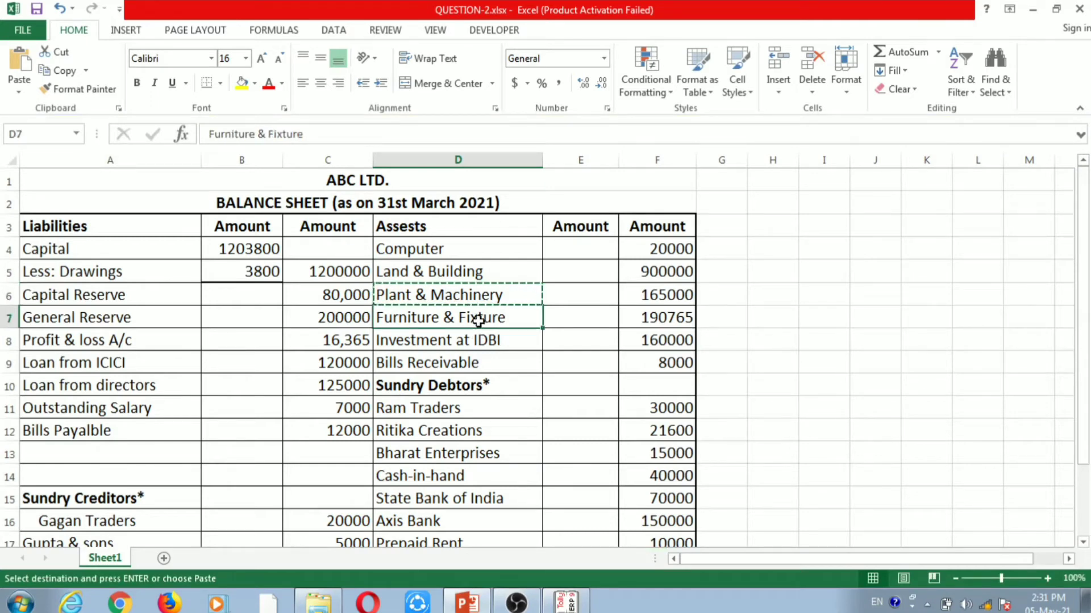
{"action": "key", "text": "alt+Tab"}
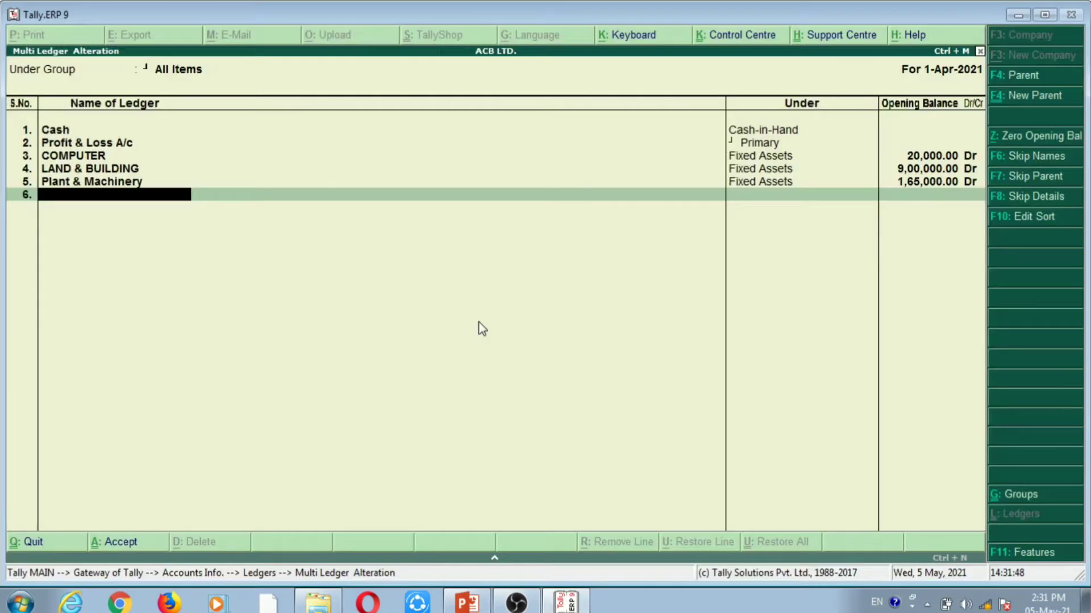
{"action": "key", "text": "ctrl+alt+v"}
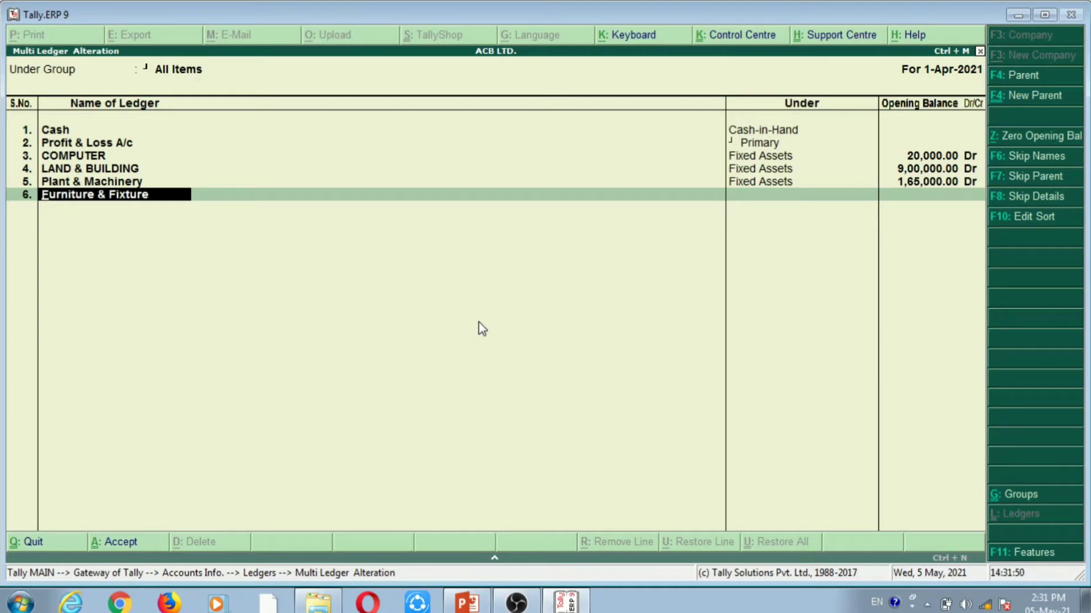
{"action": "key", "text": "Return"}
- Place the Furniture & Fixture ledger under Fixed Assets and give it the opening balance 190765 Dr from the Excel balance sheet
{"action": "key", "text": "alt+Tab"}
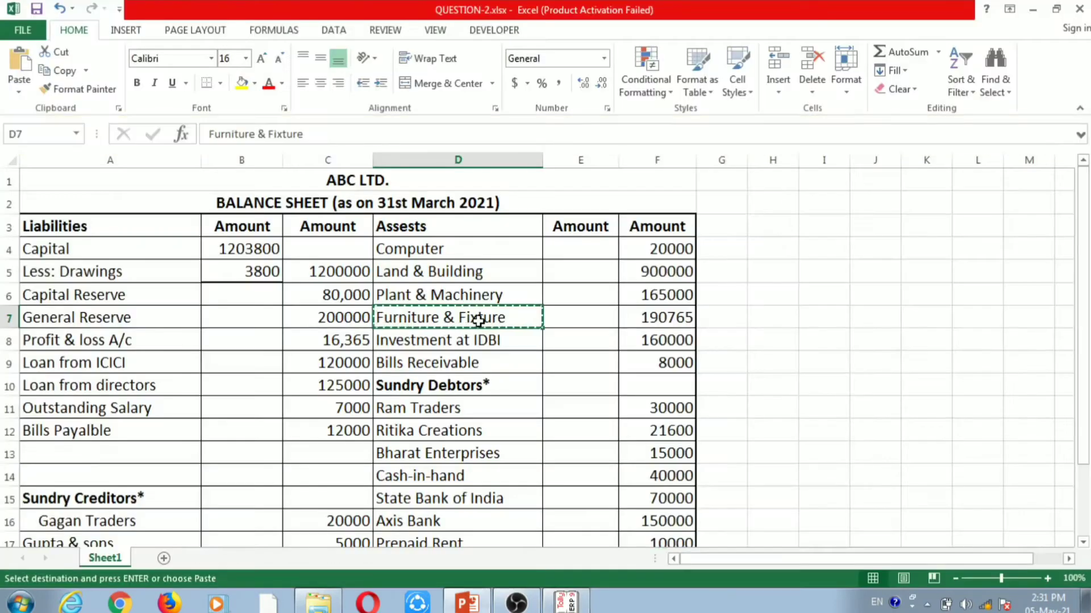
{"action": "key", "text": "alt+Tab"}
{"action": "type", "text": "F"}
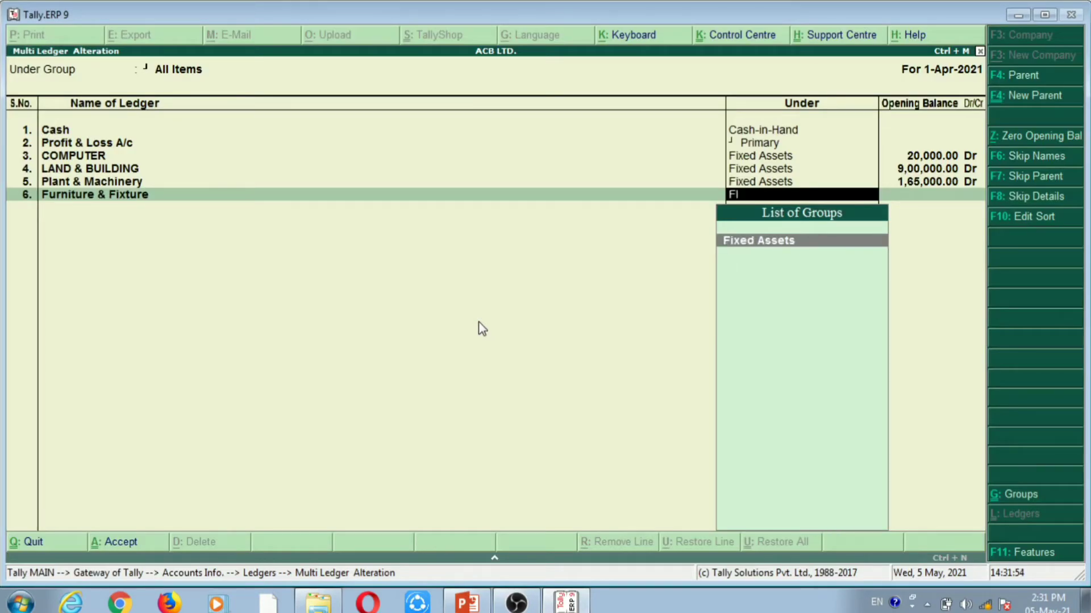
{"action": "type", "text": "i"}
{"action": "key", "text": "Return"}
{"action": "key", "text": "alt+Tab"}
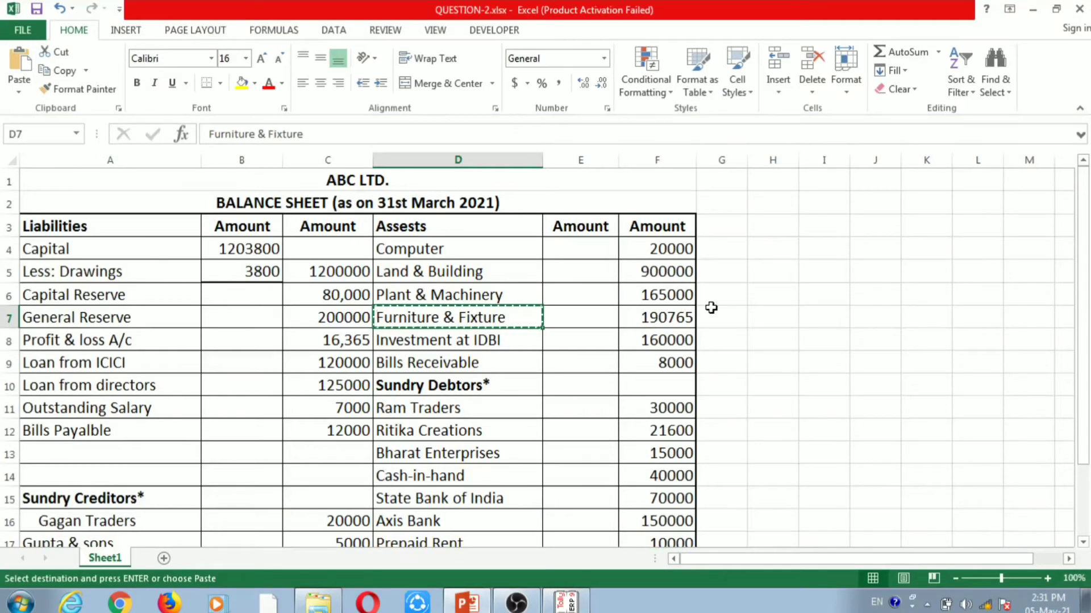
{"action": "left_click", "coordinate": [684, 317]}
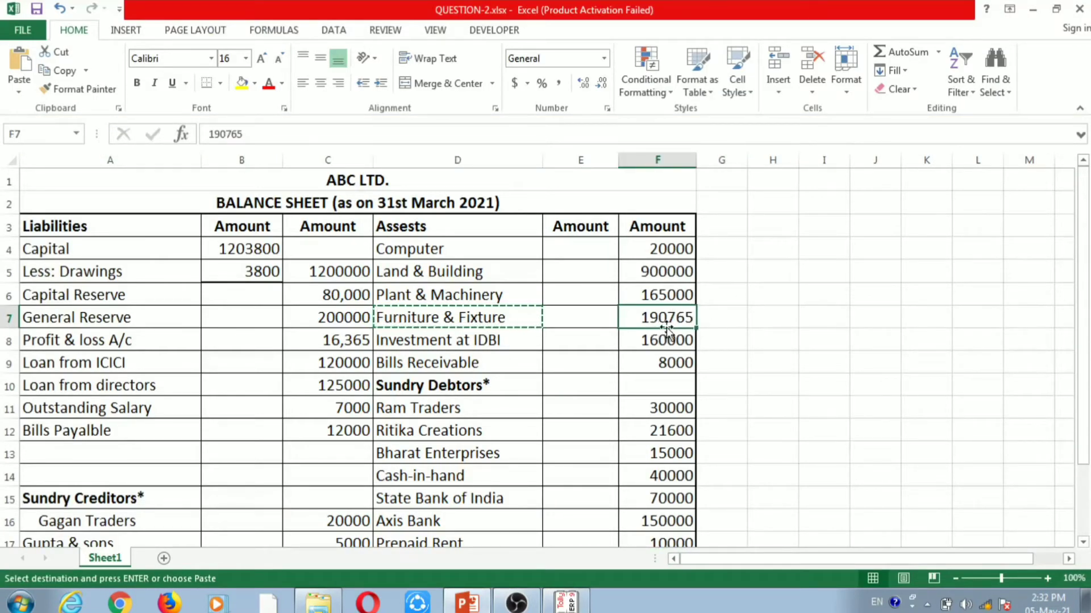
{"action": "key", "text": "alt+Tab"}
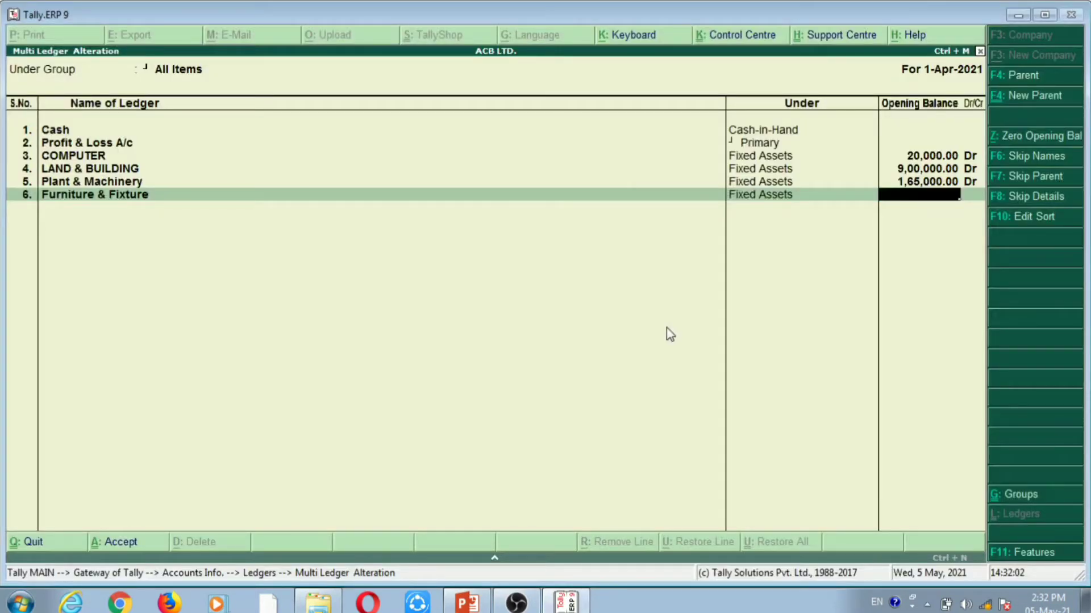
{"action": "type", "text": "190765"}
{"action": "key", "text": "Return"}
{"action": "key", "text": "Return"}
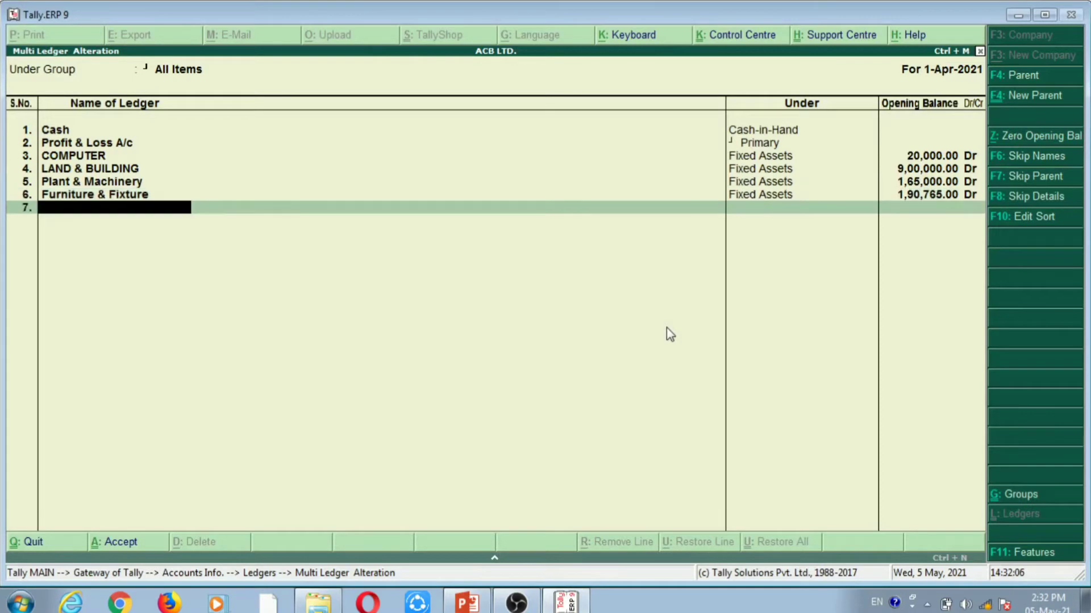
- Copy the asset name Investment at IDBI from the Excel balance sheet and paste it as the seventh ledger's name in Tally.ERP 9
{"action": "key", "text": "alt+Tab"}
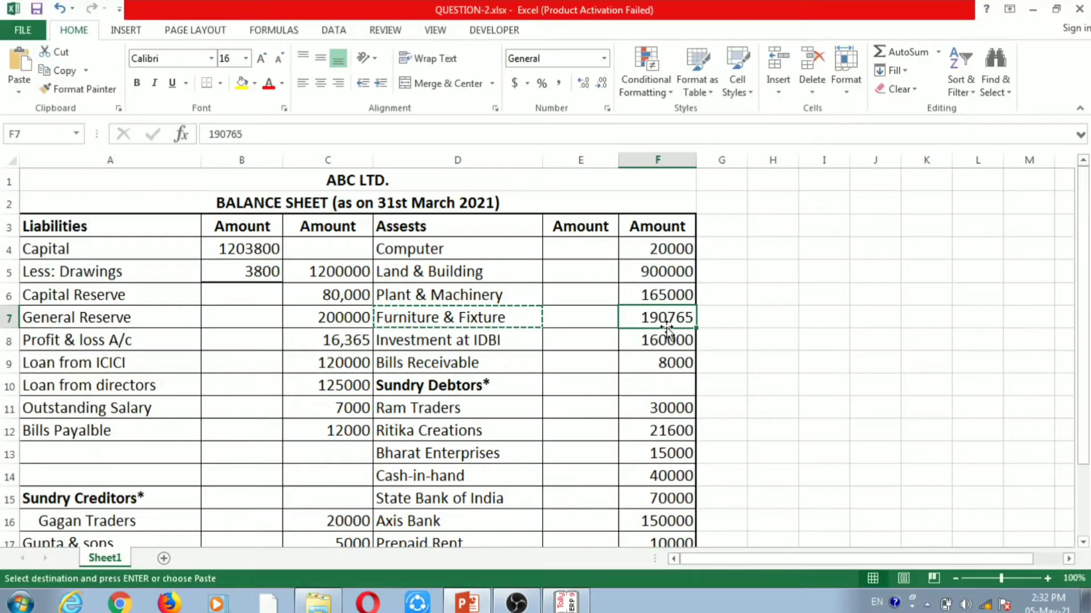
{"action": "left_click", "coordinate": [458, 343]}
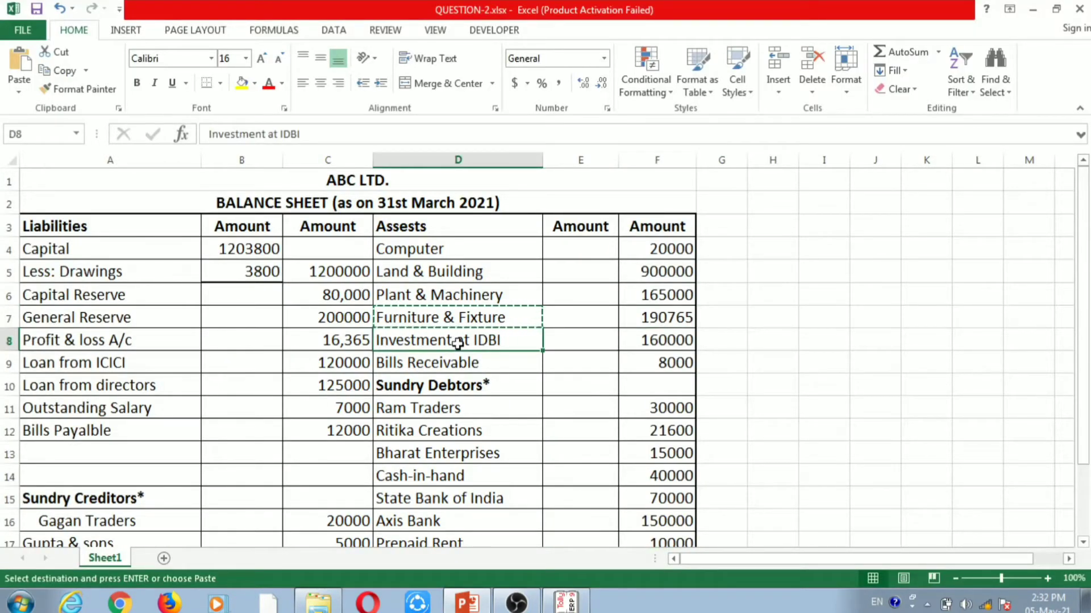
{"action": "key", "text": "ctrl+c"}
{"action": "key", "text": "alt+Tab"}
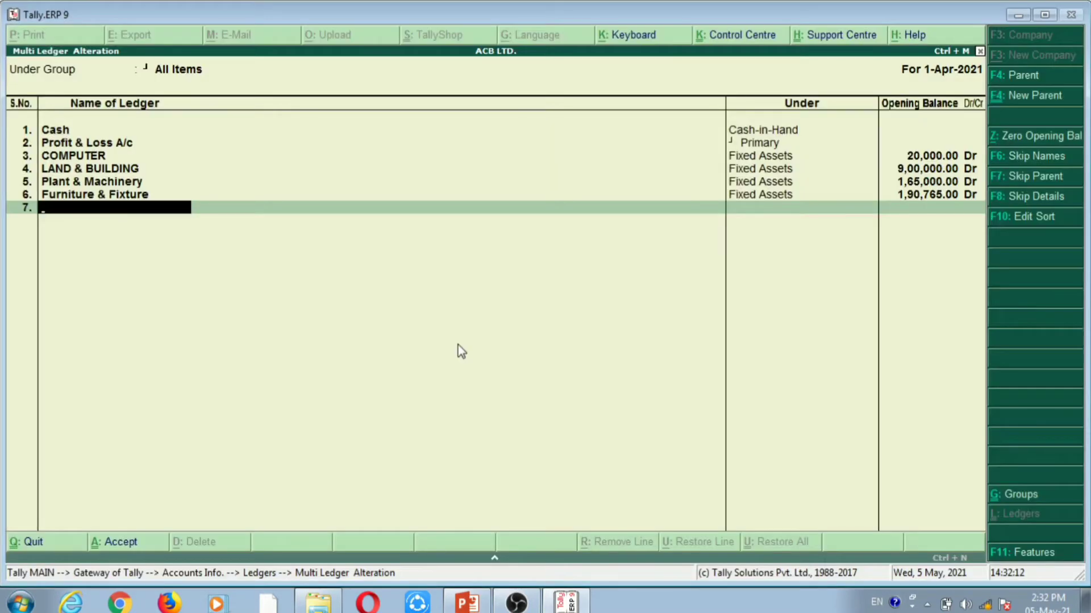
{"action": "key", "text": "ctrl+alt+v"}
{"action": "key", "text": "Return"}
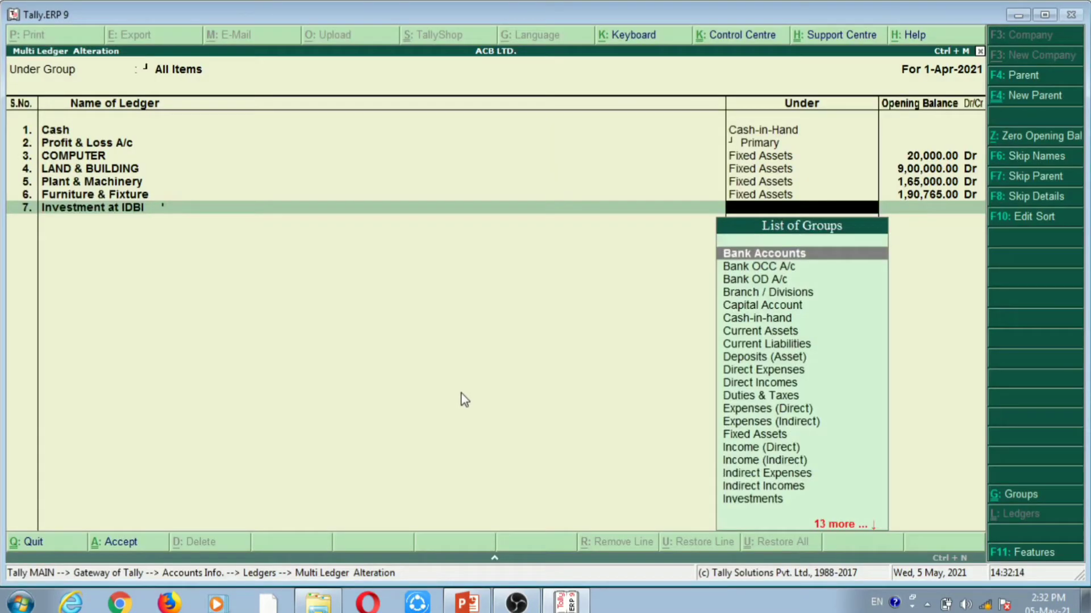
- Assign the Investment at IDBI ledger to the Investments group
{"action": "type", "text": "I"}
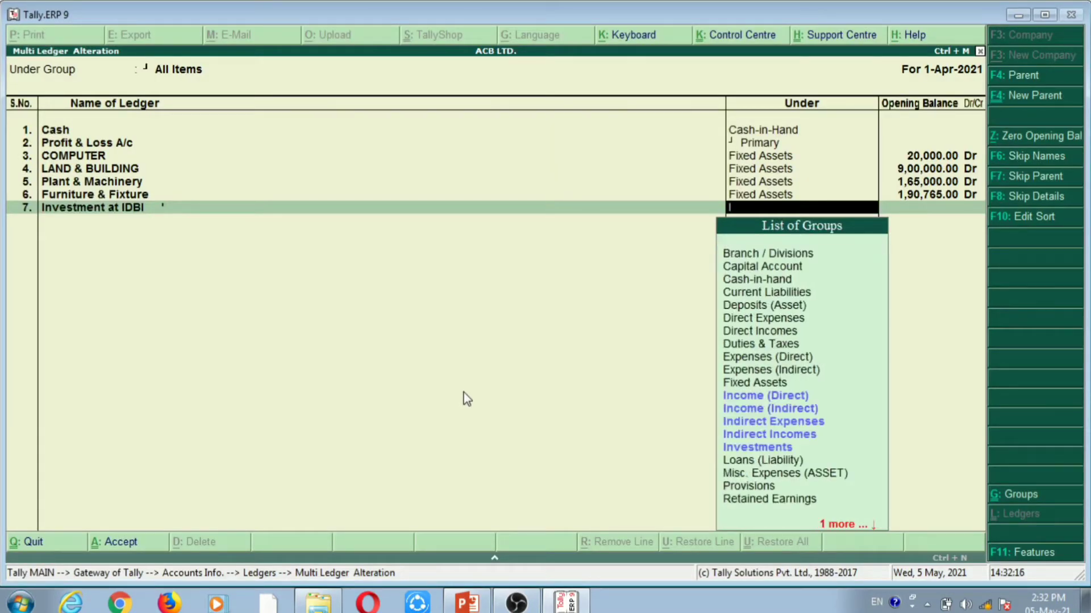
{"action": "type", "text": "V"}
{"action": "key", "text": "BackSpace"}
{"action": "type", "text": "NV"}
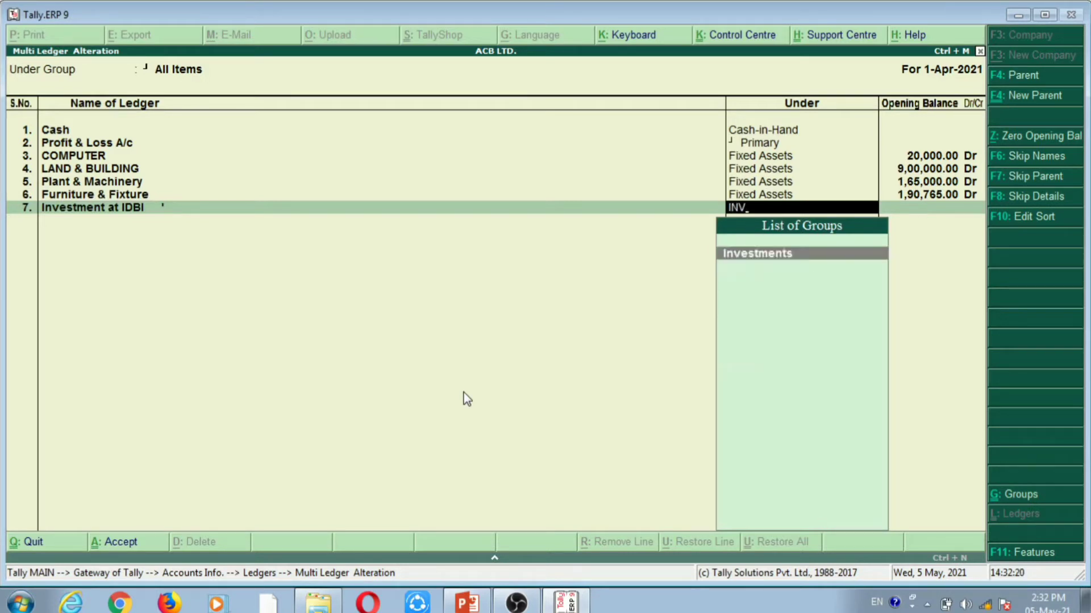
{"action": "key", "text": "Return"}
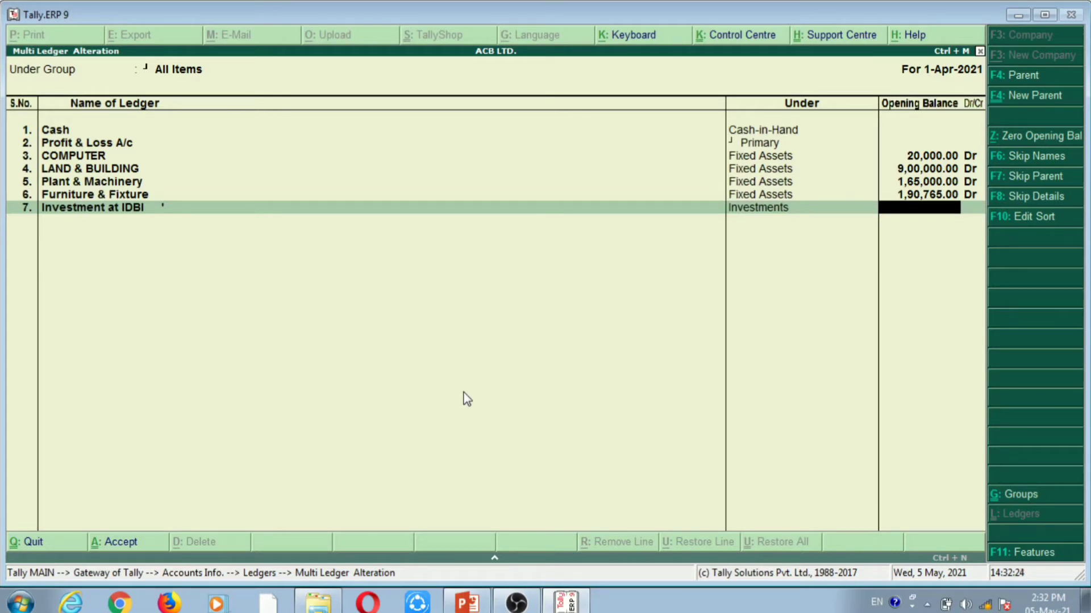
- Look up the Investment at IDBI amount in Excel and enter 160000 Dr as that ledger's opening balance in Tally.ERP 9
{"action": "key", "text": "alt+Tab"}
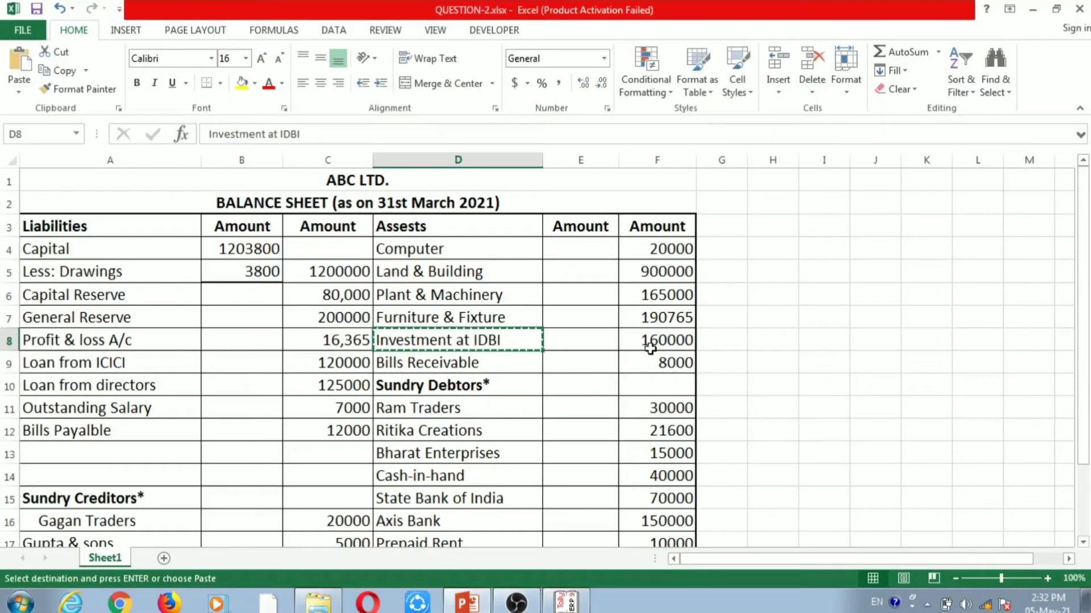
{"action": "left_click", "coordinate": [649, 348]}
{"action": "key", "text": "alt+Tab"}
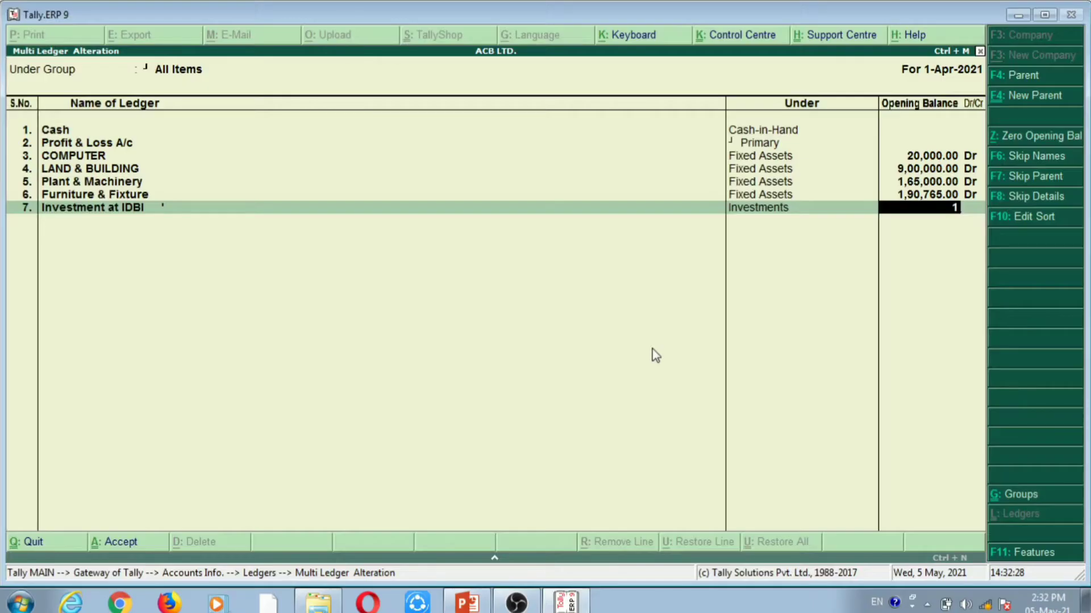
{"action": "type", "text": "1,60,00"}
{"action": "type", "text": "0000"}
{"action": "key", "text": "Return"}
{"action": "key", "text": "Return"}
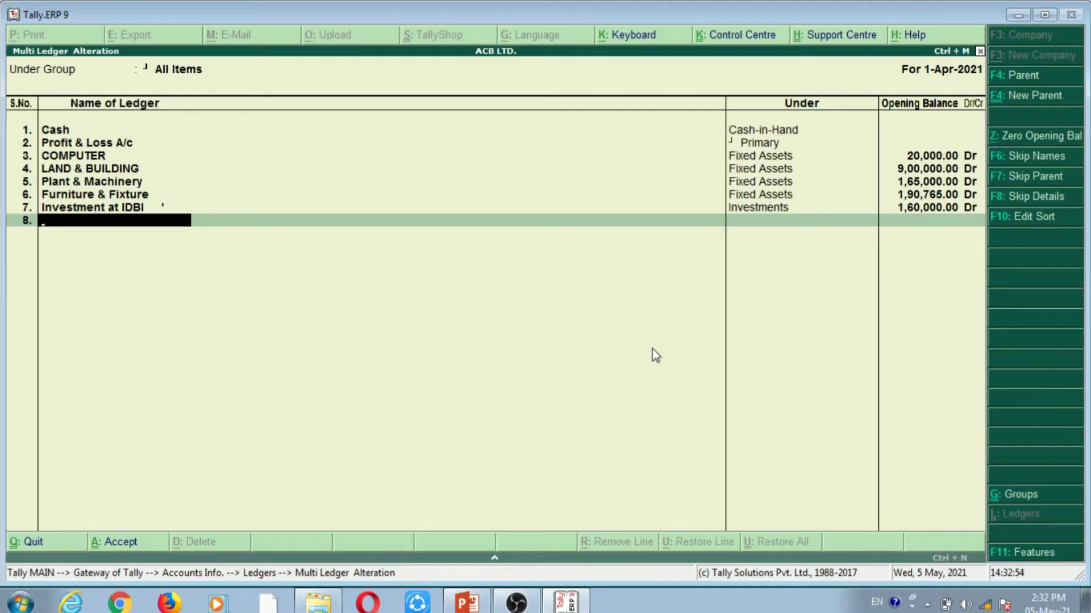
- Copy the asset name Bills Receivable from the Excel balance sheet and paste it as the eighth ledger's name in Tally.ERP 9
{"action": "key", "text": "alt+Tab"}
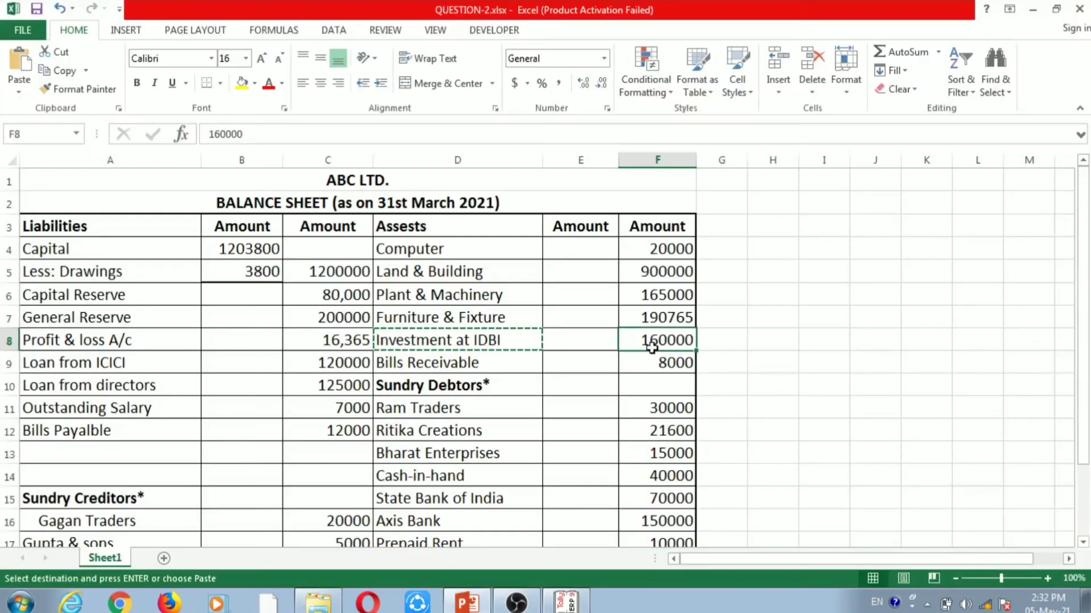
{"action": "left_click", "coordinate": [505, 363]}
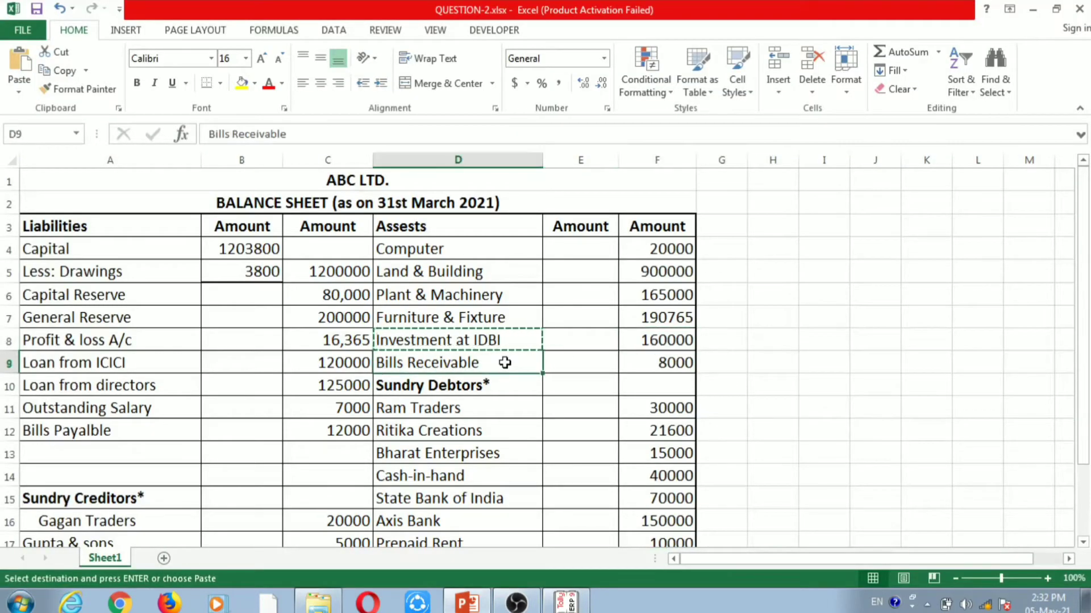
{"action": "key", "text": "ctrl+c"}
{"action": "key", "text": "alt+Tab"}
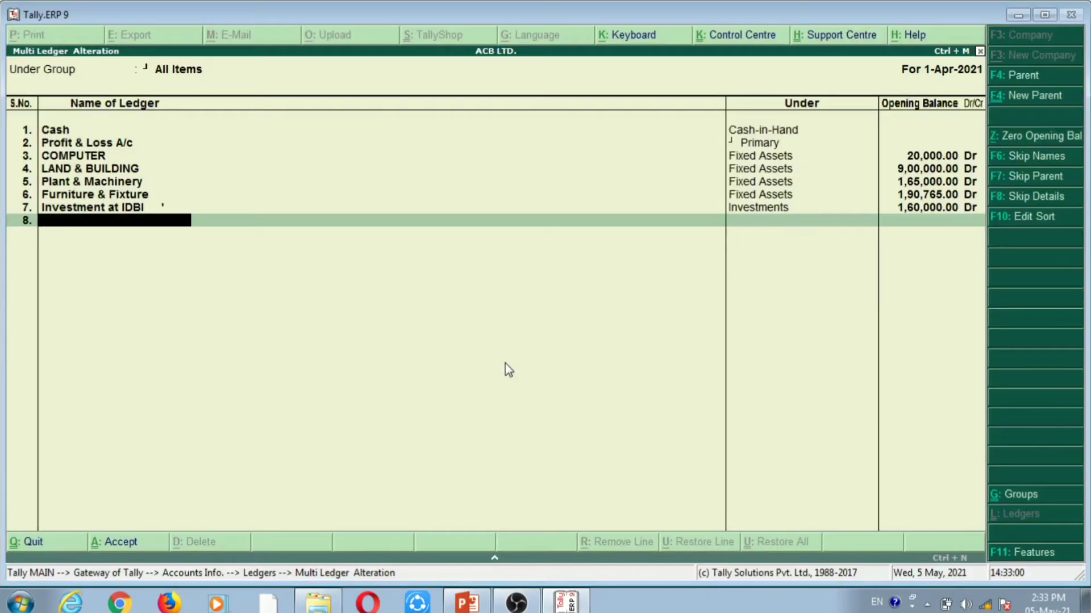
{"action": "key", "text": "ctrl+alt+v"}
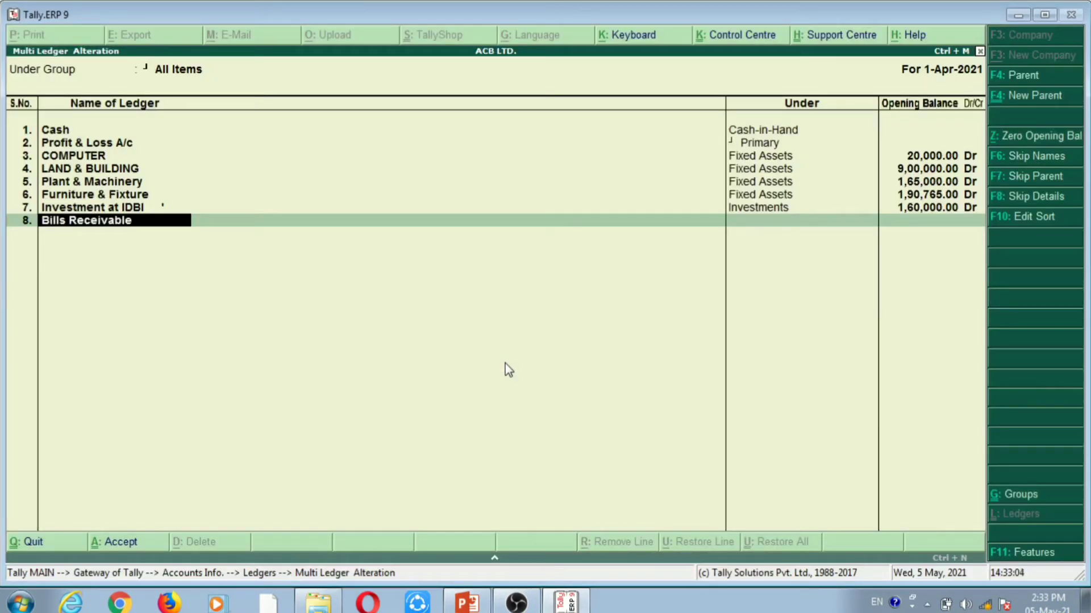
{"action": "key", "text": "Return"}
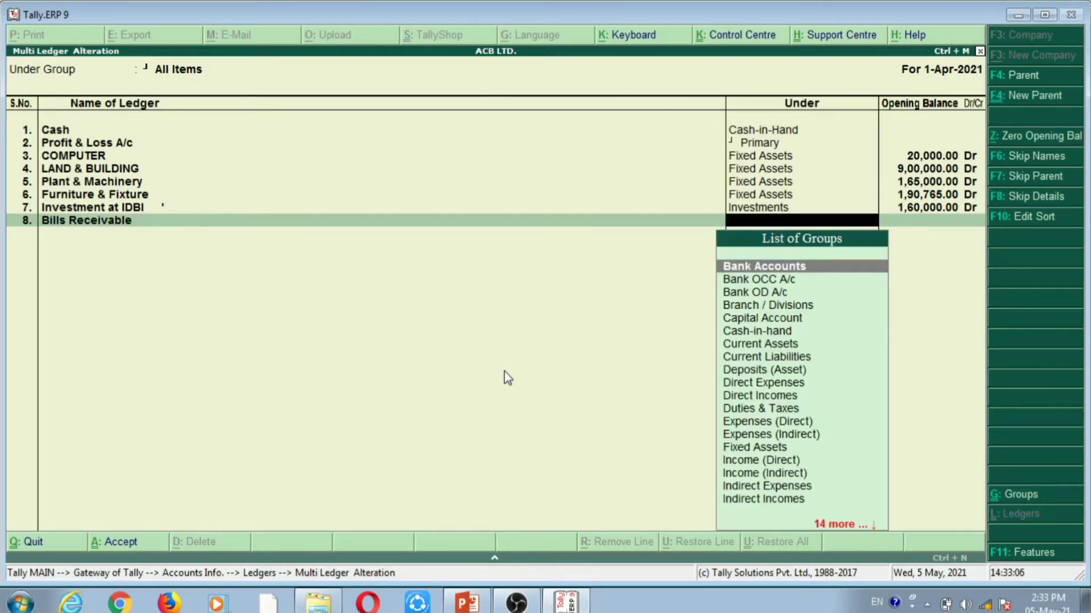
- Place the Bills Receivable ledger under Current Assets and give it the opening balance 8000 Dr from the Excel balance sheet
{"action": "type", "text": "CUR"}
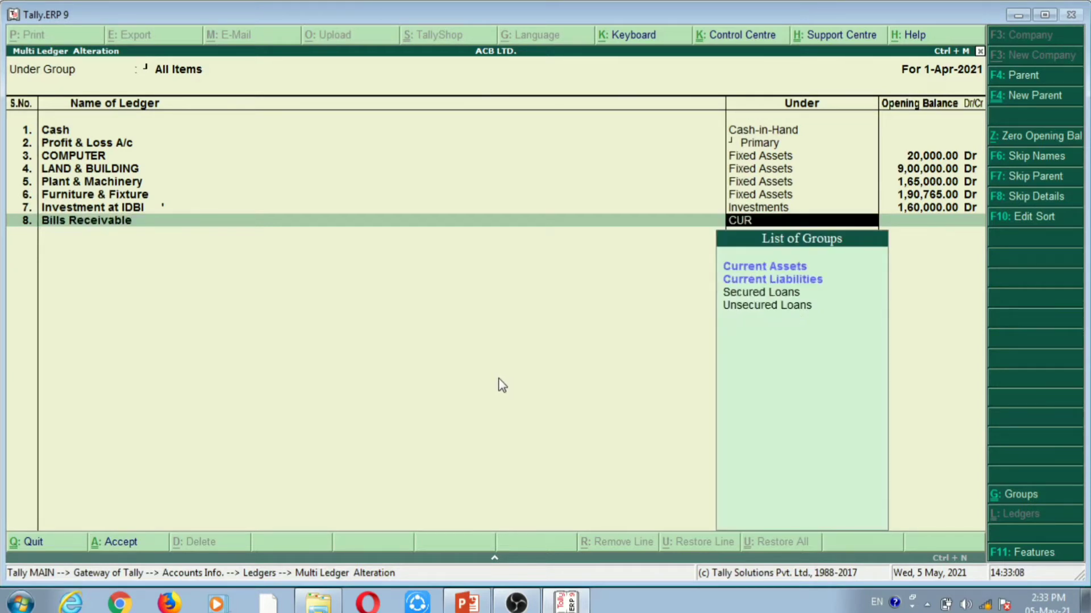
{"action": "key", "text": "Return"}
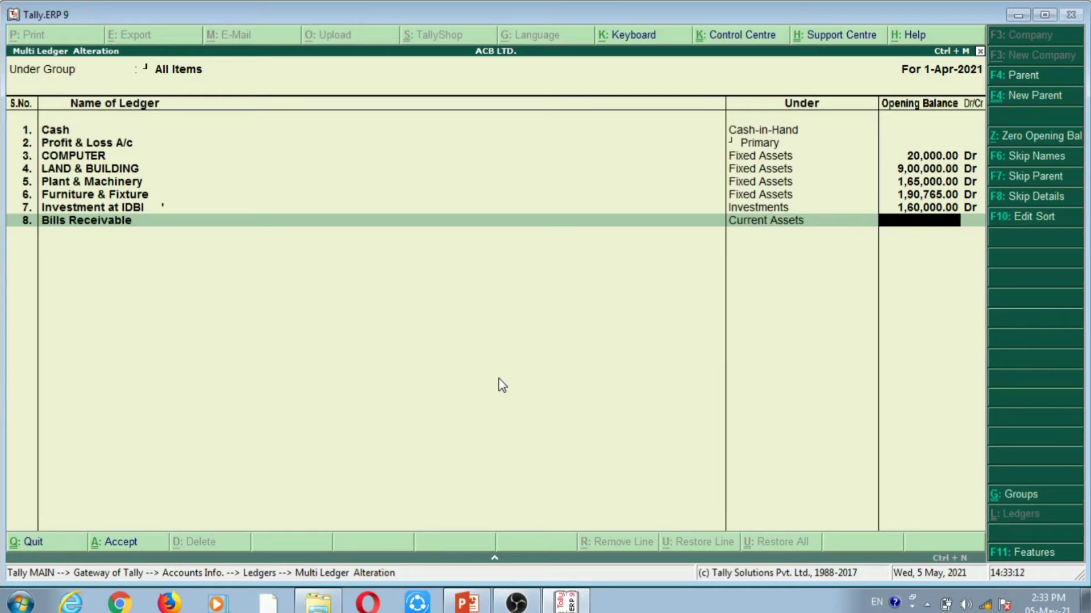
{"action": "key", "text": "alt+Tab"}
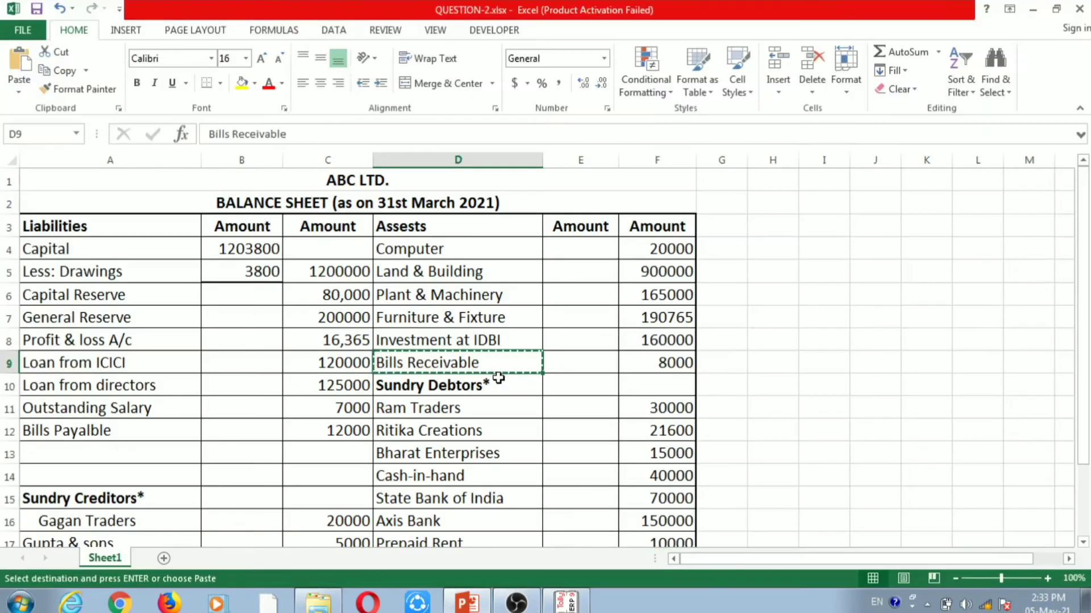
{"action": "key", "text": "alt+Tab"}
{"action": "type", "text": "8"}
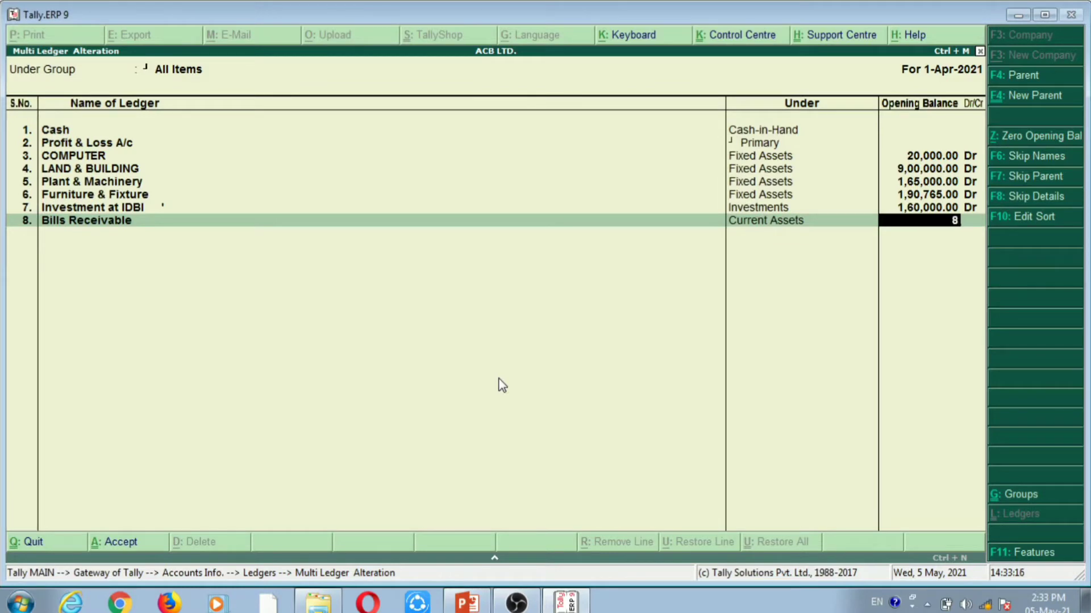
{"action": "type", "text": "000"}
{"action": "key", "text": "Return"}
{"action": "key", "text": "Return"}
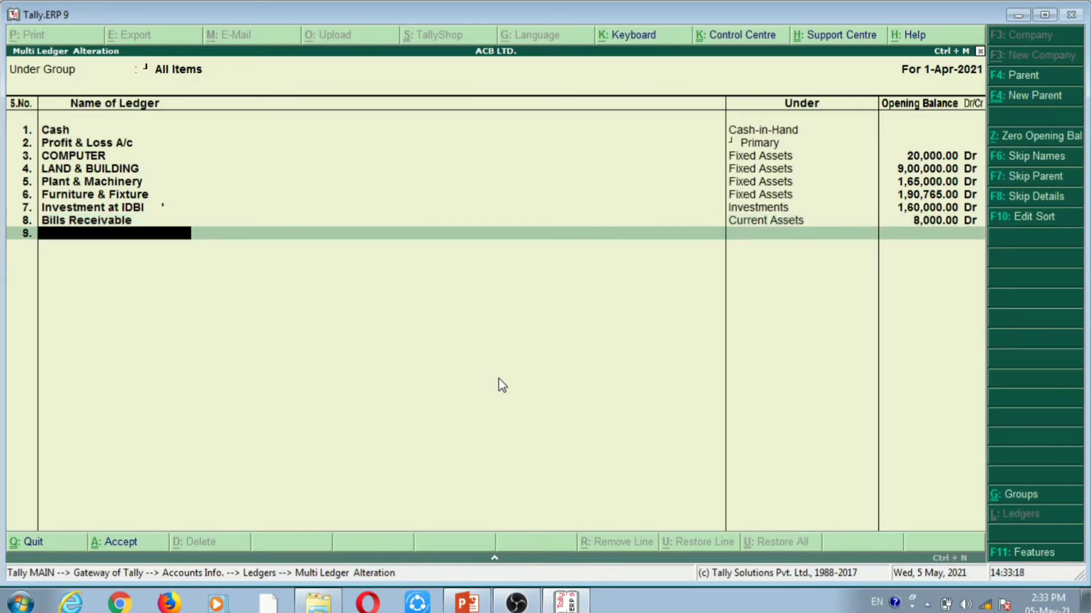
- Switch to Excel, clear the copy selection and examine the parties listed under Sundry Debtors, such as Ram Traders and Ritika Creations
{"action": "key", "text": "alt+Tab"}
{"action": "left_click", "coordinate": [498, 377]}
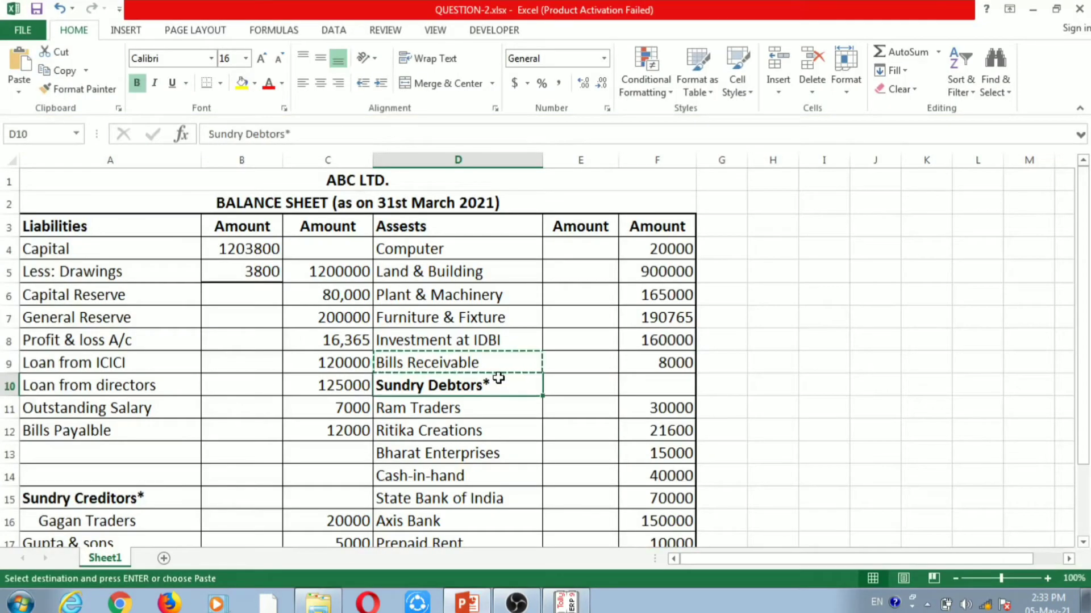
{"action": "left_click", "coordinate": [475, 363]}
{"action": "key", "text": "Escape"}
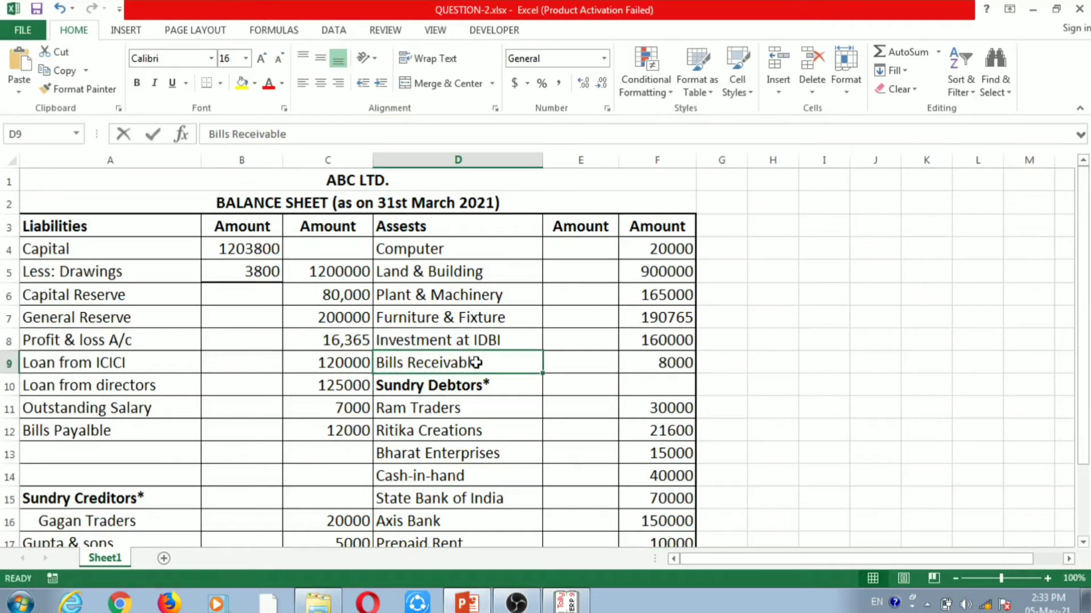
{"action": "left_click", "coordinate": [468, 416]}
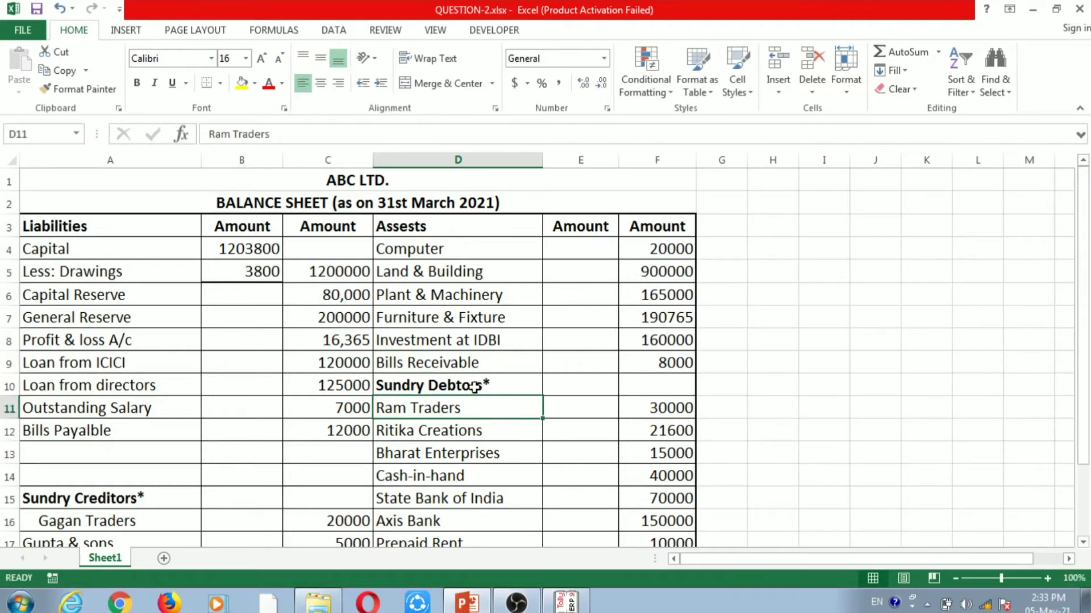
{"action": "left_click", "coordinate": [458, 431]}
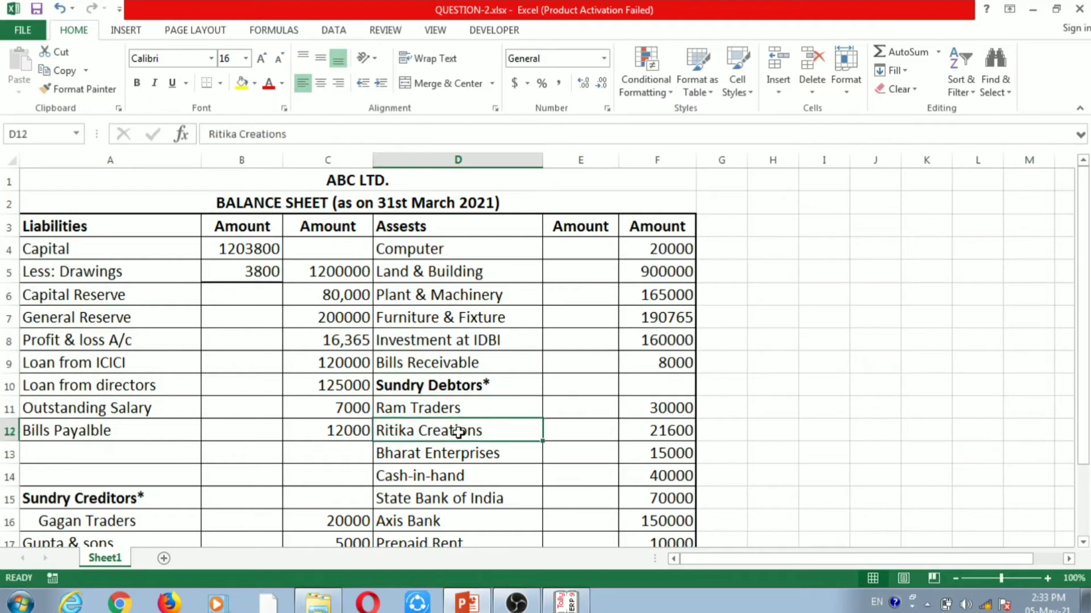
{"action": "left_click", "coordinate": [466, 413]}
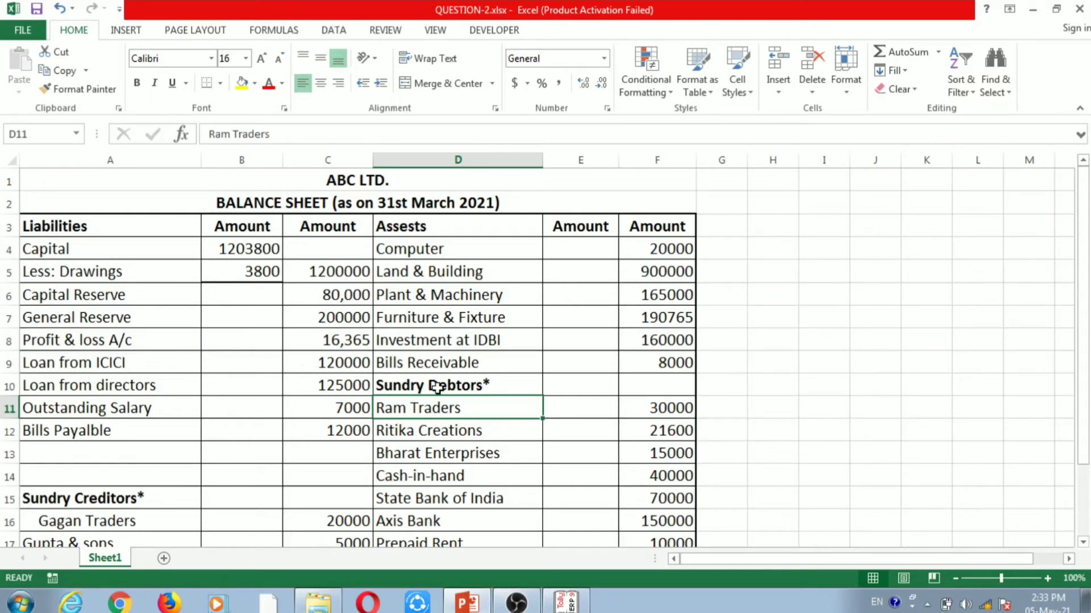
{"action": "key", "text": "alt+Tab"}
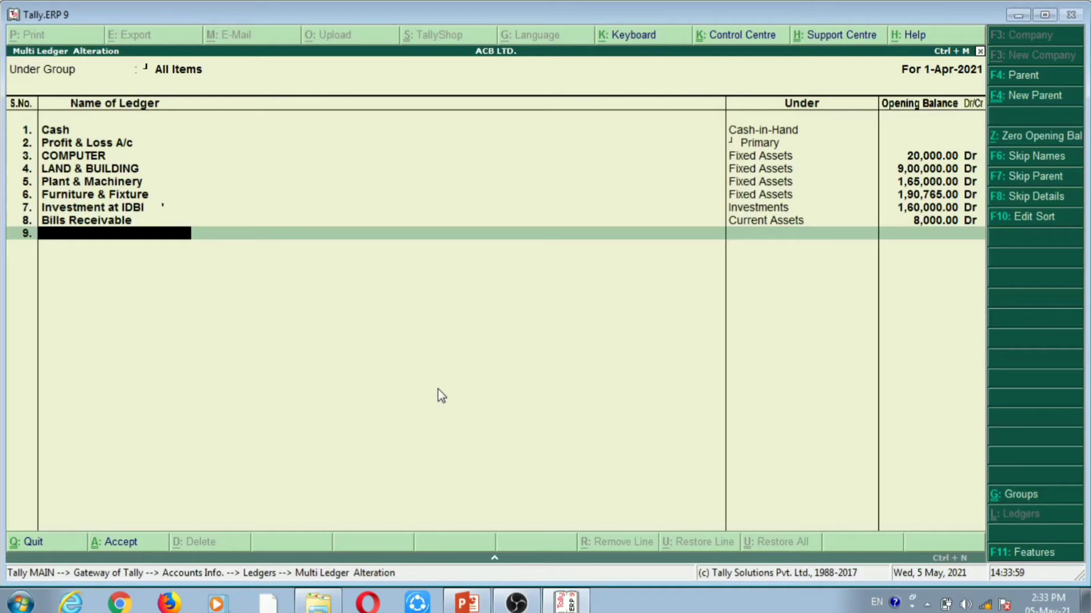
{"action": "type", "text": "RAM"}
{"action": "key", "text": "BackSpace"}
{"action": "key", "text": "BackSpace"}
{"action": "key", "text": "BackSpace"}
{"action": "key", "text": "alt+Tab"}
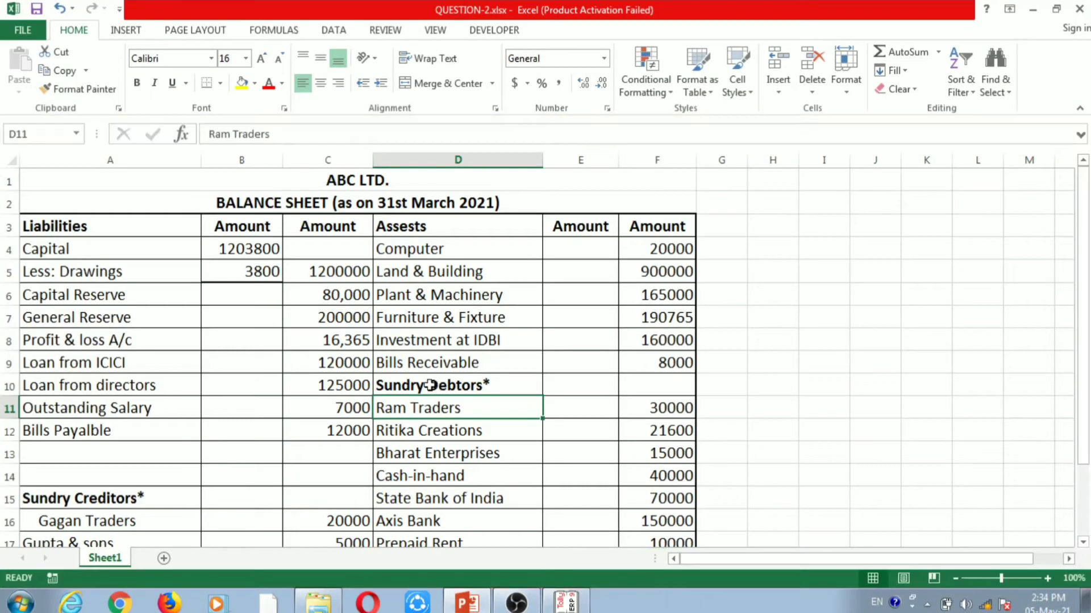
- Copy Ram Traders from the Excel balance sheet, paste it as the ninth ledger's name in Tally.ERP 9 and place it under Sundry Debtors
{"action": "key", "text": "ctrl+c"}
{"action": "key", "text": "alt+Tab"}
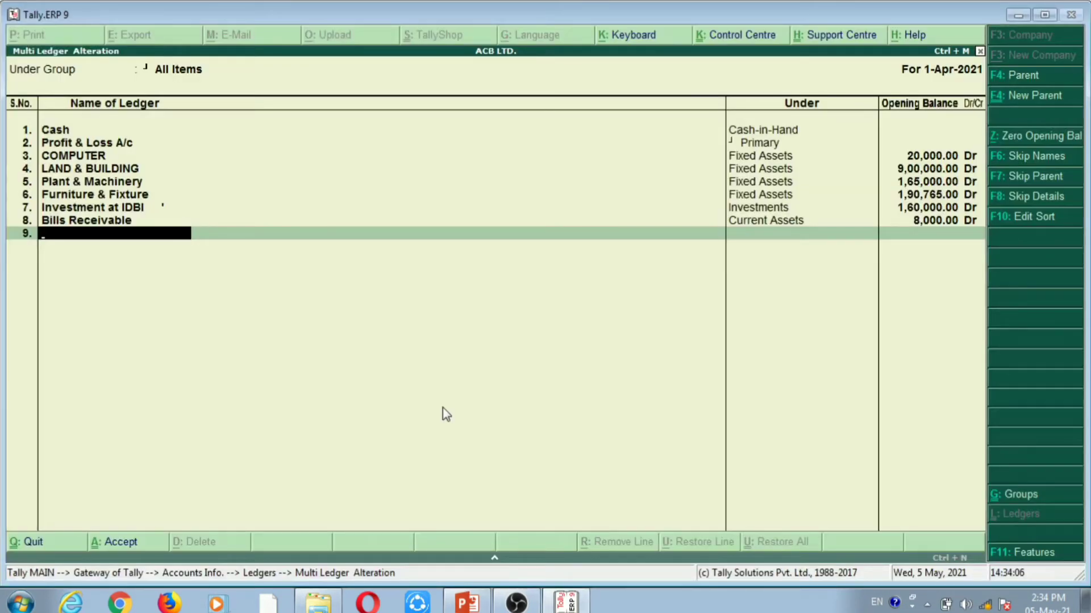
{"action": "key", "text": "ctrl+alt+v"}
{"action": "key", "text": "Return"}
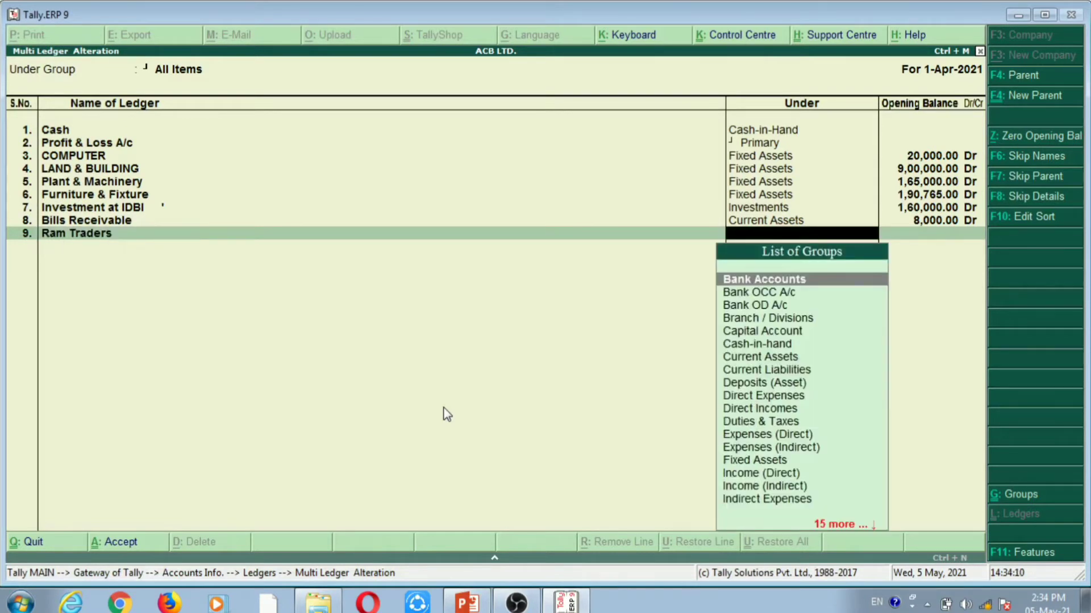
{"action": "type", "text": "deb"}
{"action": "key", "text": "Return"}
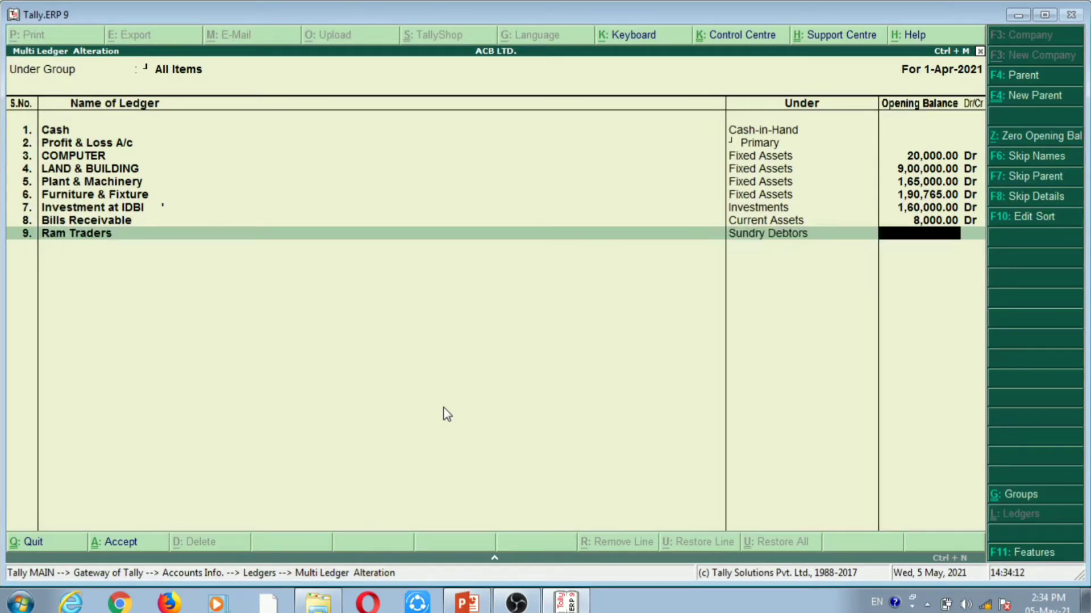
- Look up the Ram Traders amount in Excel, enter 30000 Dr as its opening balance in Tally.ERP 9 and leave the bill-wise name blank
{"action": "key", "text": "alt+Tab"}
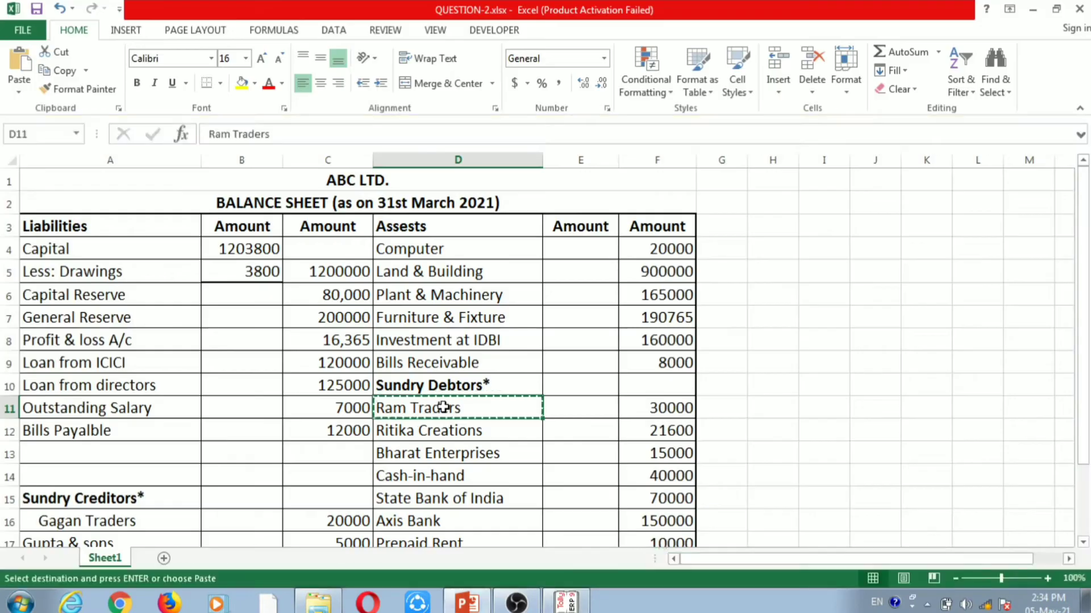
{"action": "key", "text": "alt+Tab"}
{"action": "key", "text": "alt+Tab"}
{"action": "key", "text": "alt+Tab"}
{"action": "type", "text": "30000"}
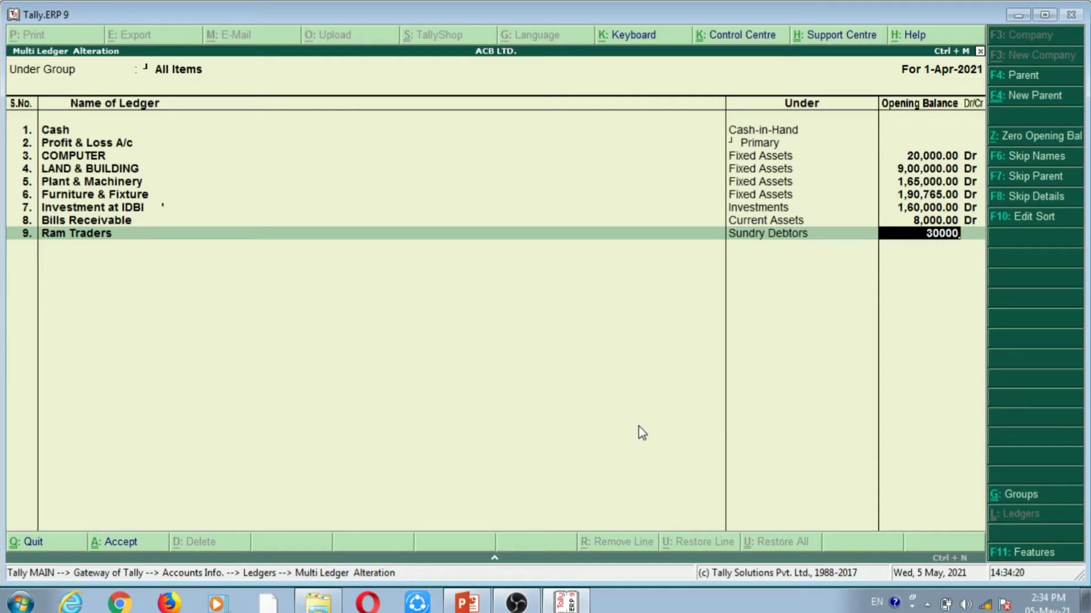
{"action": "key", "text": "Return"}
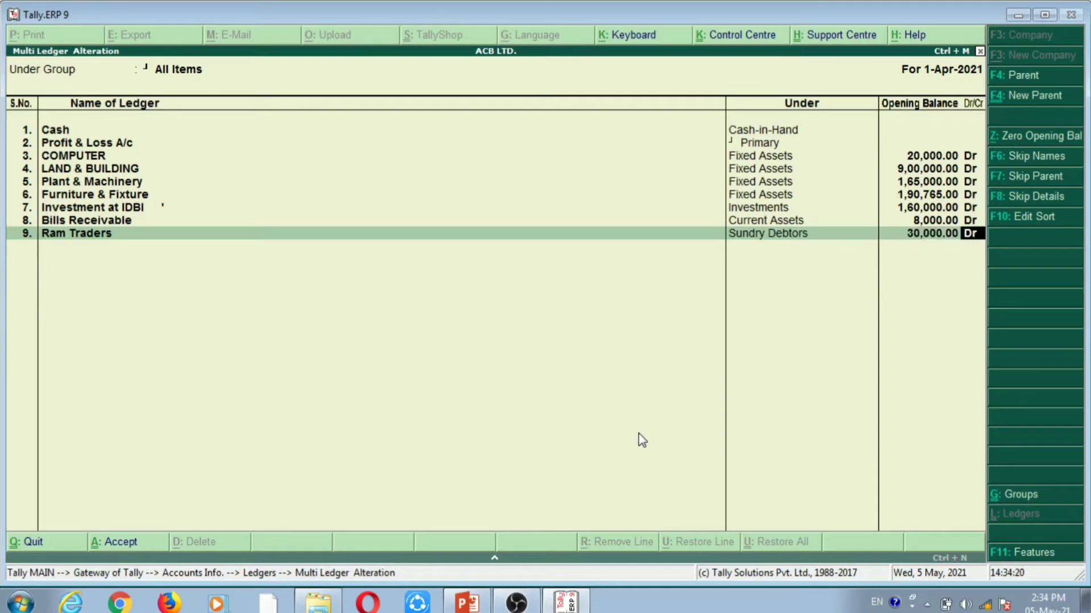
{"action": "key", "text": "Return"}
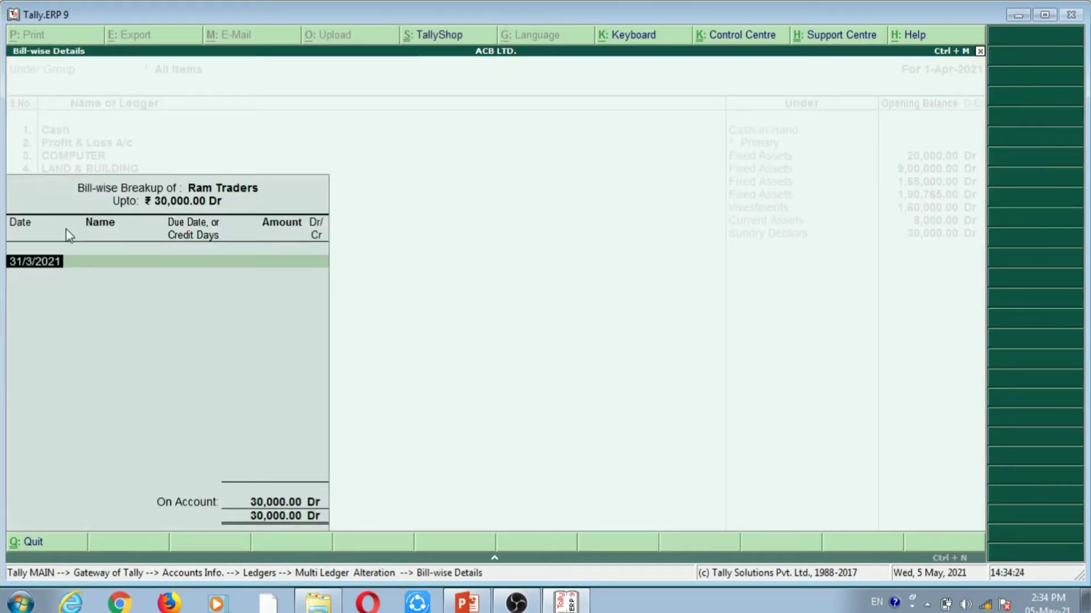
{"action": "key", "text": "Return"}
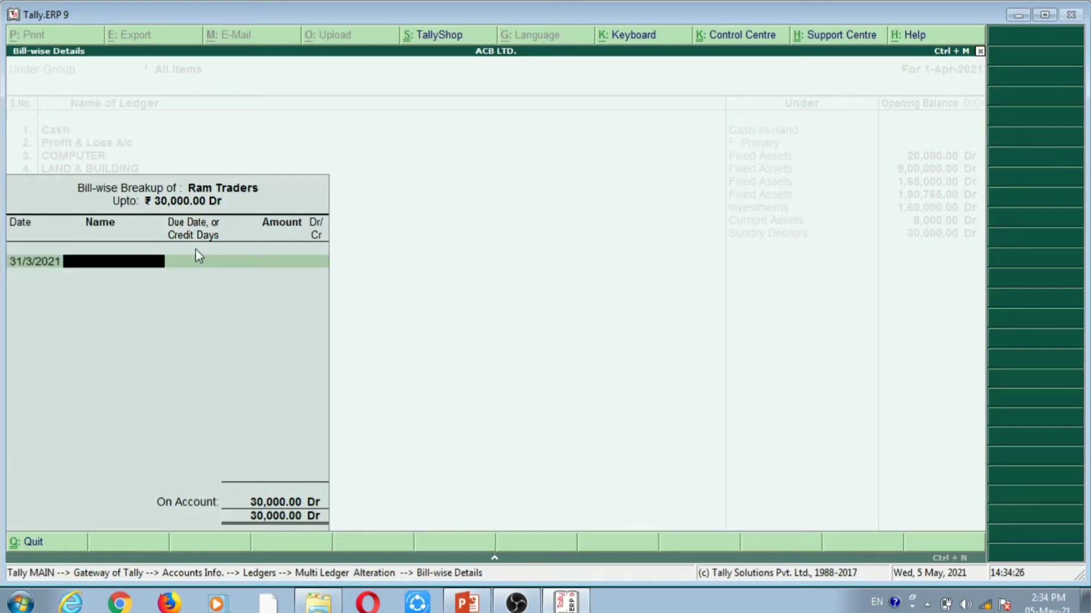
{"action": "key", "text": "Return"}
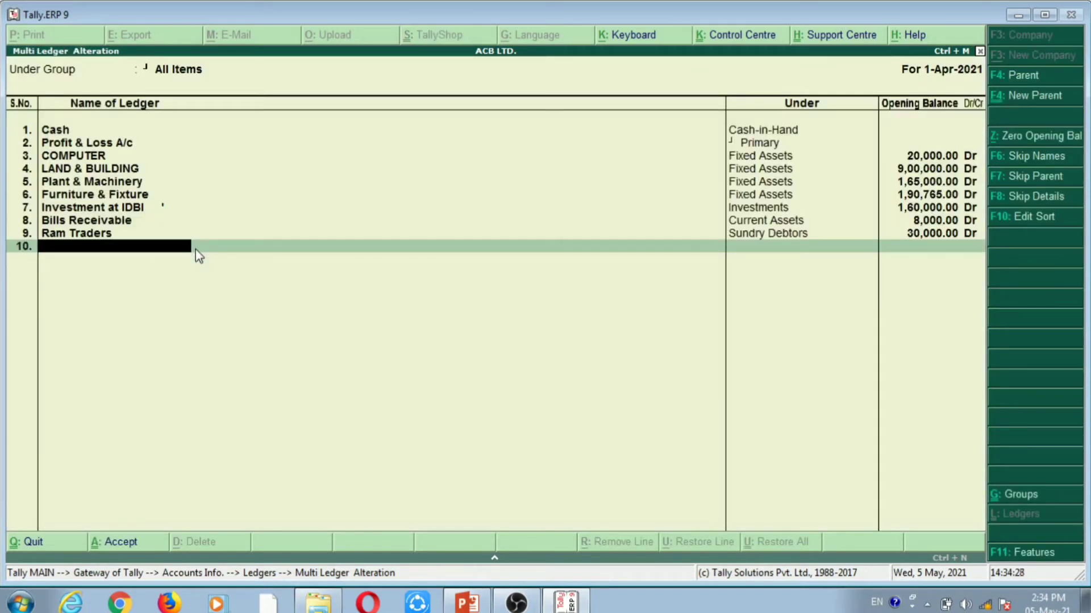
- Copy Ritika Creations from the Excel balance sheet, paste it as the tenth ledger's name in Tally.ERP 9 and place it under Sundry Debtors
{"action": "key", "text": "alt+Tab"}
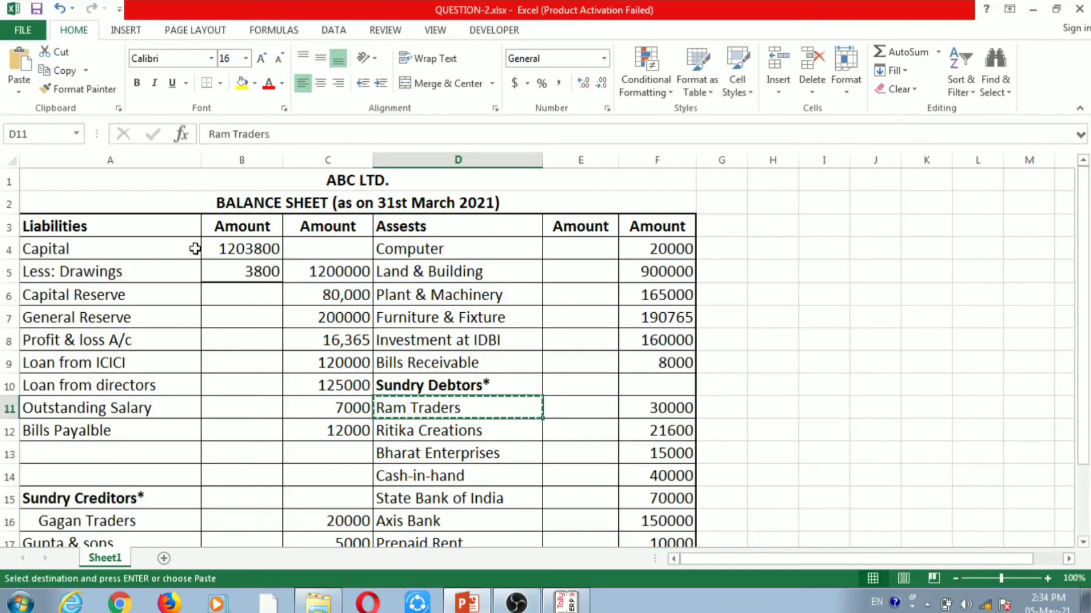
{"action": "left_click", "coordinate": [412, 430]}
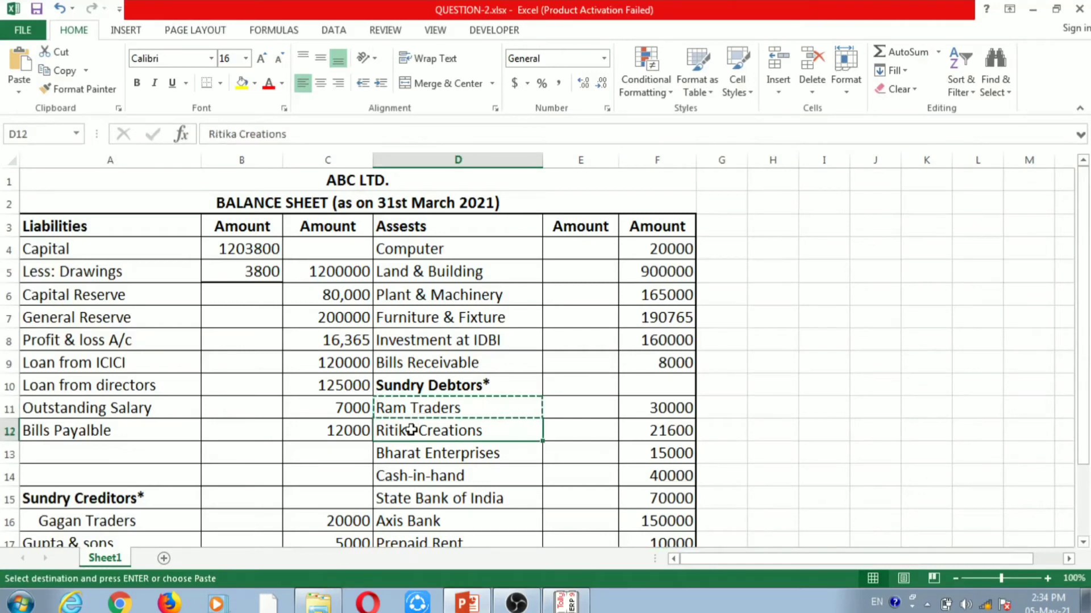
{"action": "key", "text": "alt+Tab"}
{"action": "key", "text": "ctrl+alt+v"}
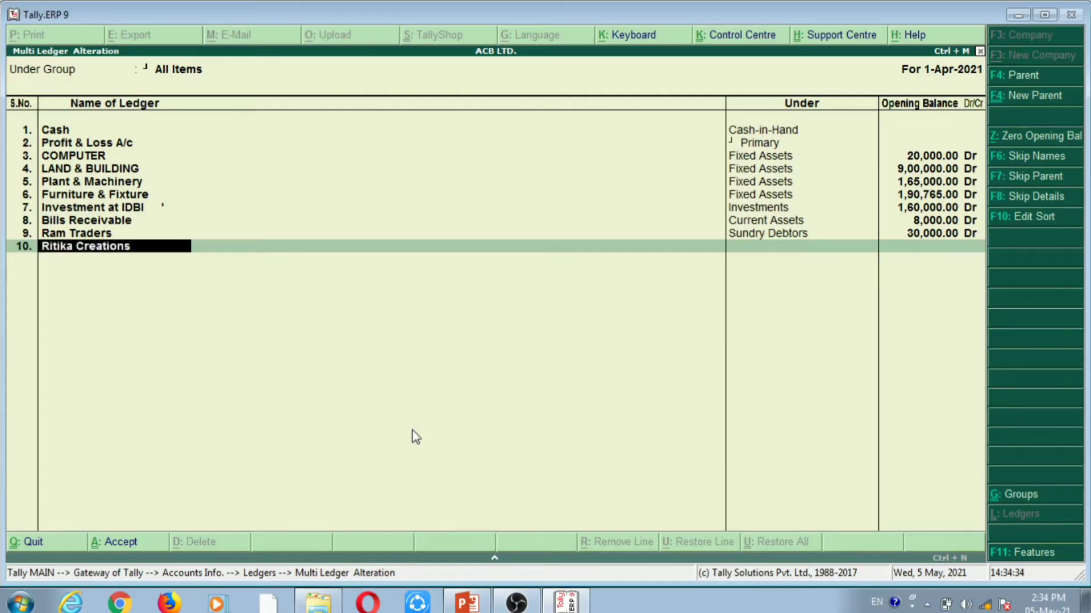
{"action": "key", "text": "Return"}
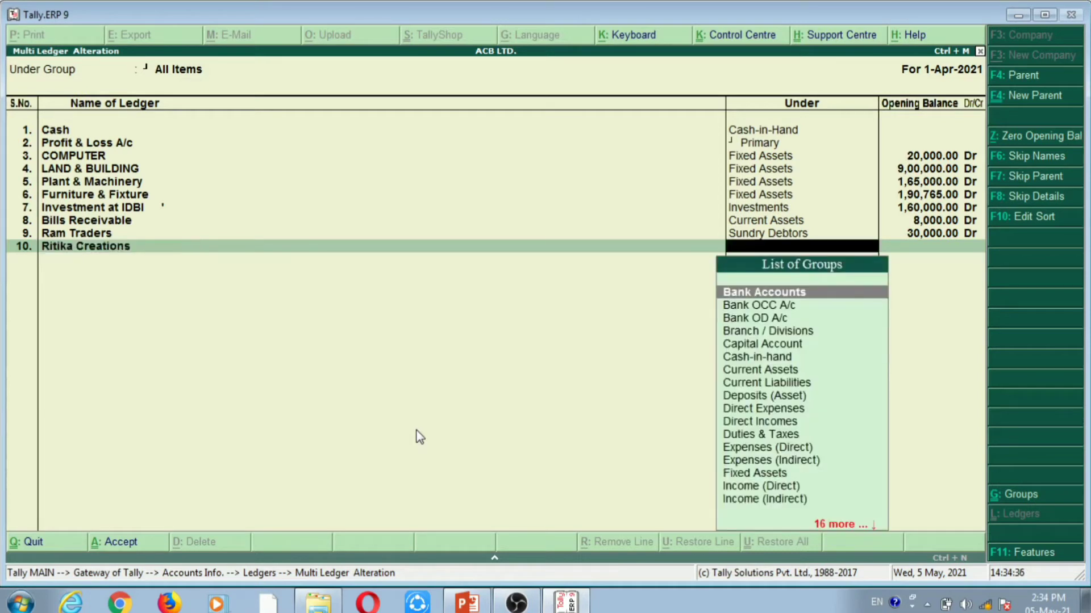
{"action": "type", "text": "Sund"}
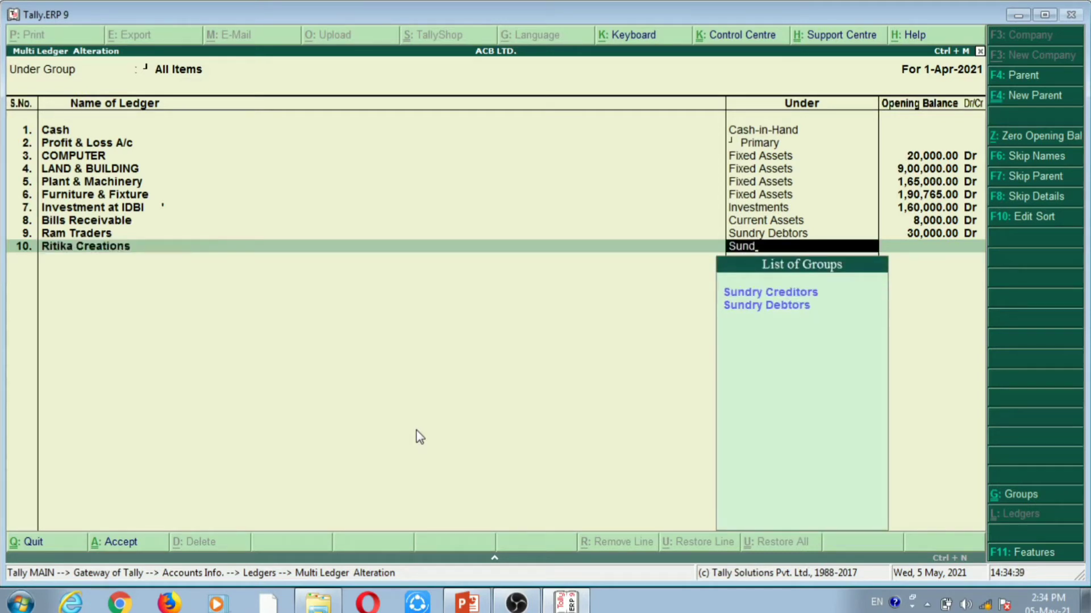
{"action": "key", "text": "Down"}
{"action": "key", "text": "Return"}
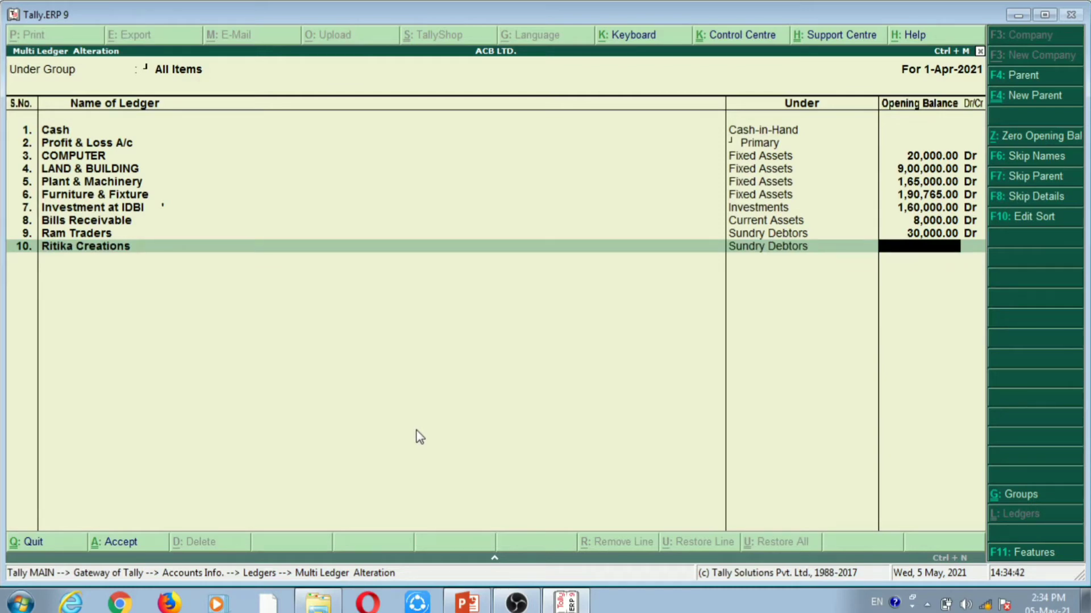
- Look up the Ritika Creations amount in Excel and enter 21600 Dr as its opening balance in Tally.ERP 9, skipping the bill-wise breakup
{"action": "key", "text": "alt+Tab"}
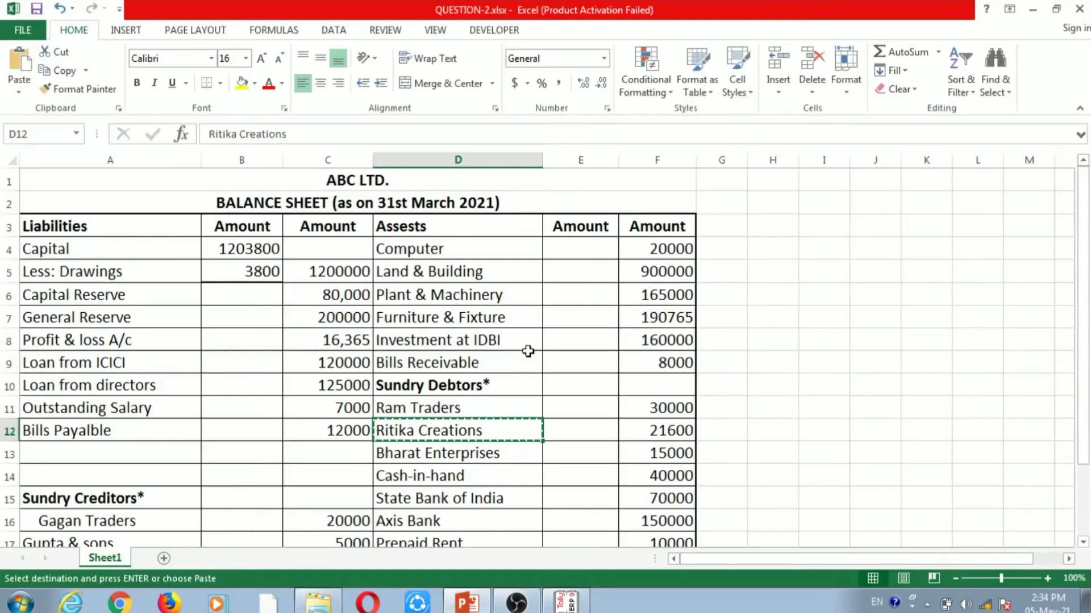
{"action": "key", "text": "alt+Tab"}
{"action": "type", "text": "21600"}
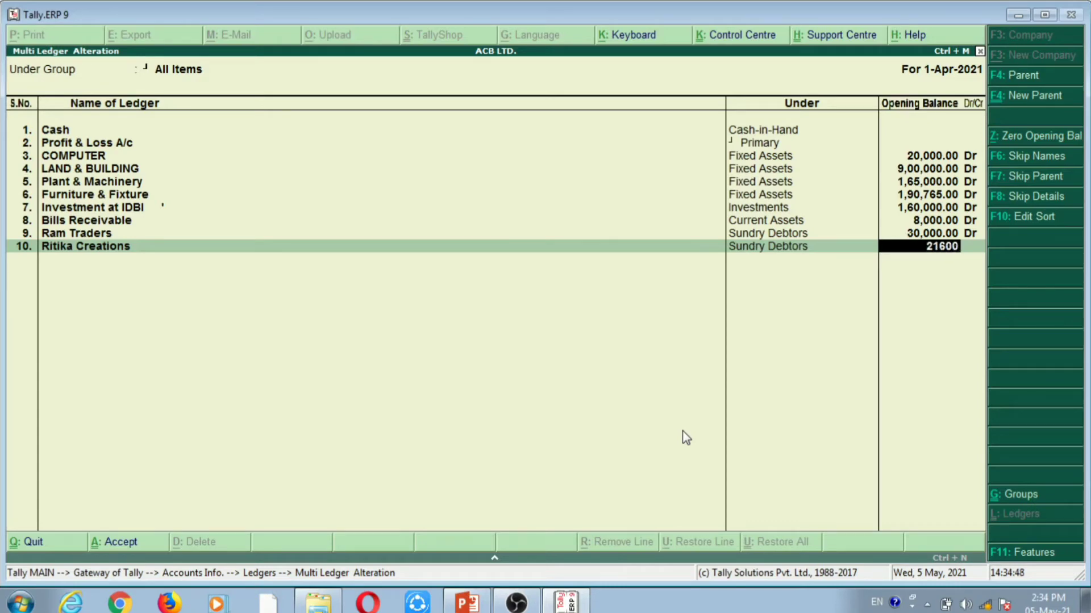
{"action": "key", "text": "Return"}
{"action": "key", "text": "Return"}
{"action": "key", "text": "Return"}
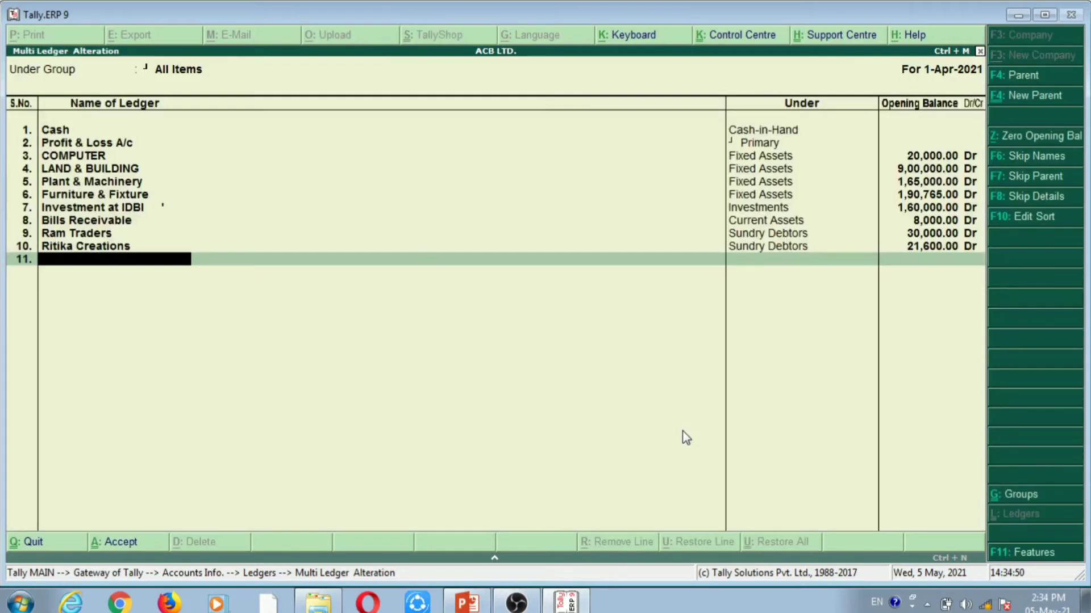
- Copy the debtor name Bharat Enterprises from the Excel balance sheet and paste it as the eleventh ledger's name in Tally.ERP 9
{"action": "key", "text": "alt+Tab"}
{"action": "key", "text": "alt+Tab"}
{"action": "key", "text": "alt+Tab"}
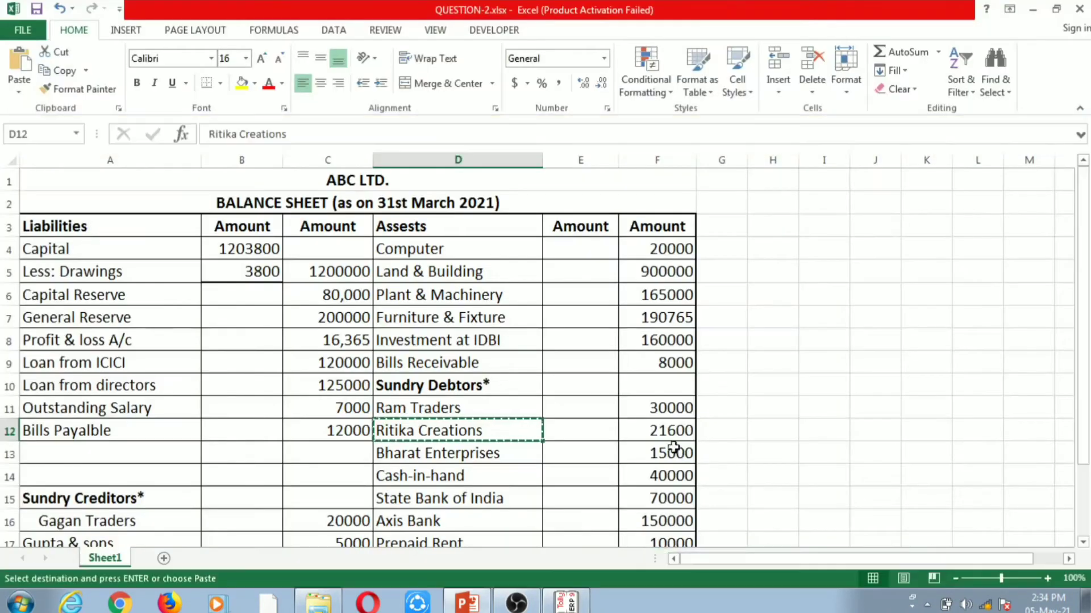
{"action": "left_click", "coordinate": [514, 453]}
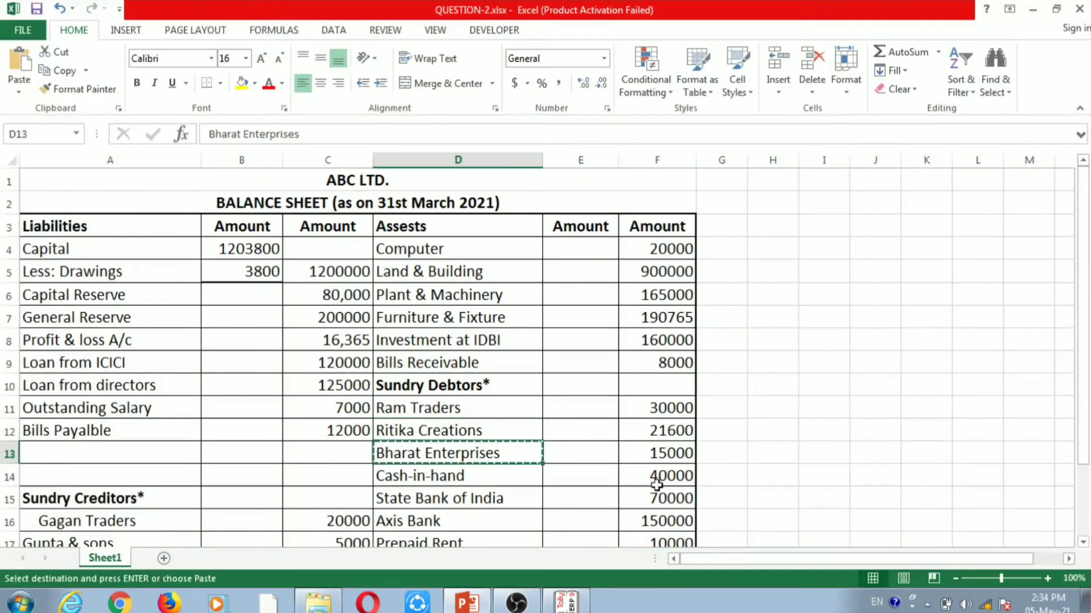
{"action": "key", "text": "alt+Tab"}
{"action": "key", "text": "ctrl+alt+v"}
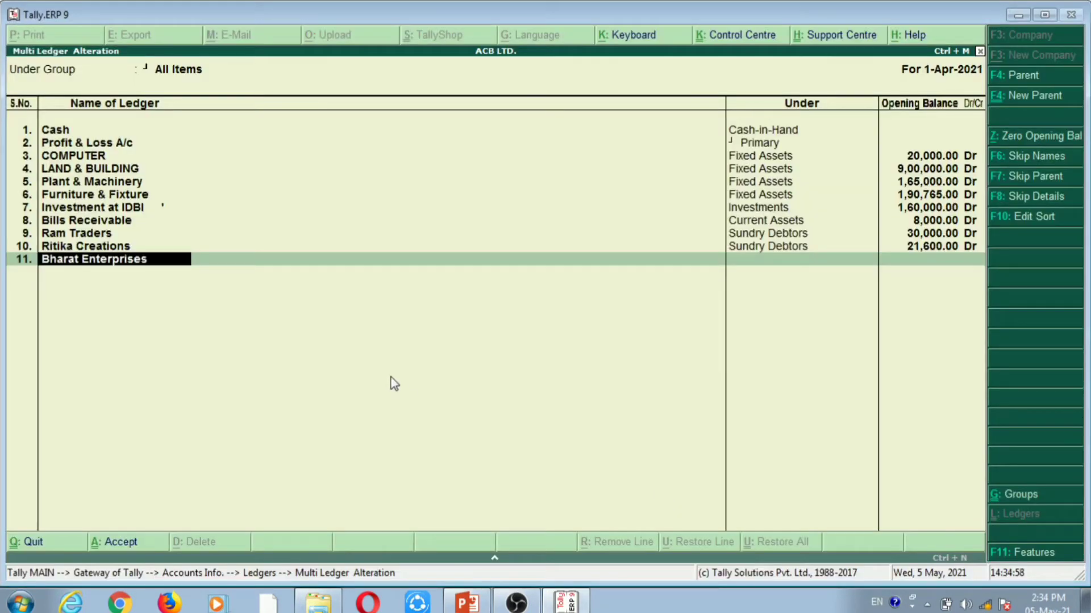
{"action": "type", "text": "\\"}
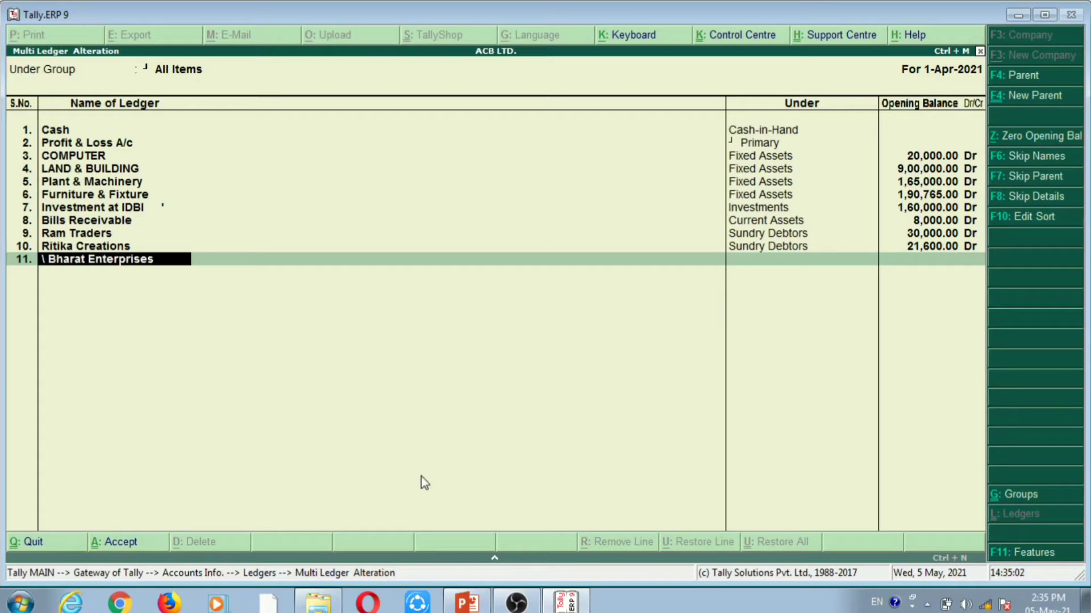
{"action": "key", "text": "BackSpace"}
{"action": "key", "text": "BackSpace"}
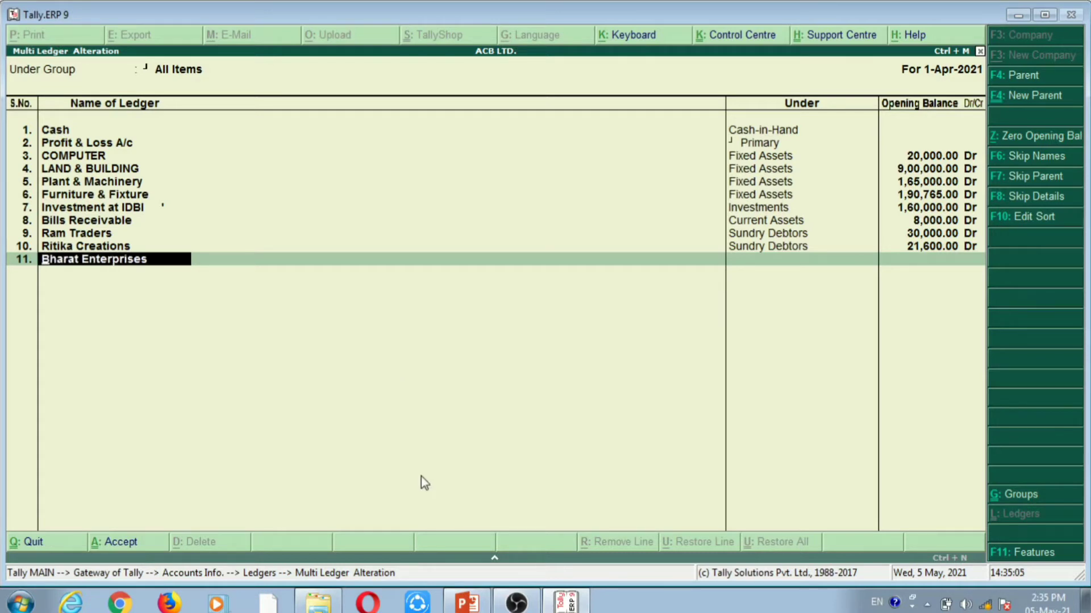
{"action": "key", "text": "Return"}
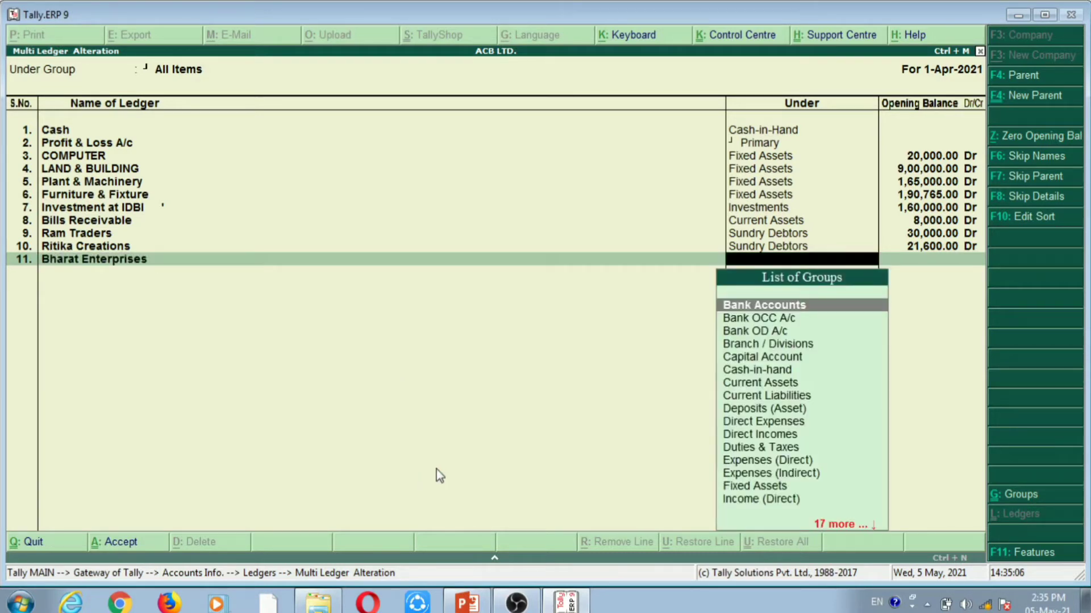
- Place the Bharat Enterprises ledger under Sundry Debtors with the opening balance 15000 Dr from the Excel balance sheet, skipping the bill-wise breakup
{"action": "type", "text": "Sun"}
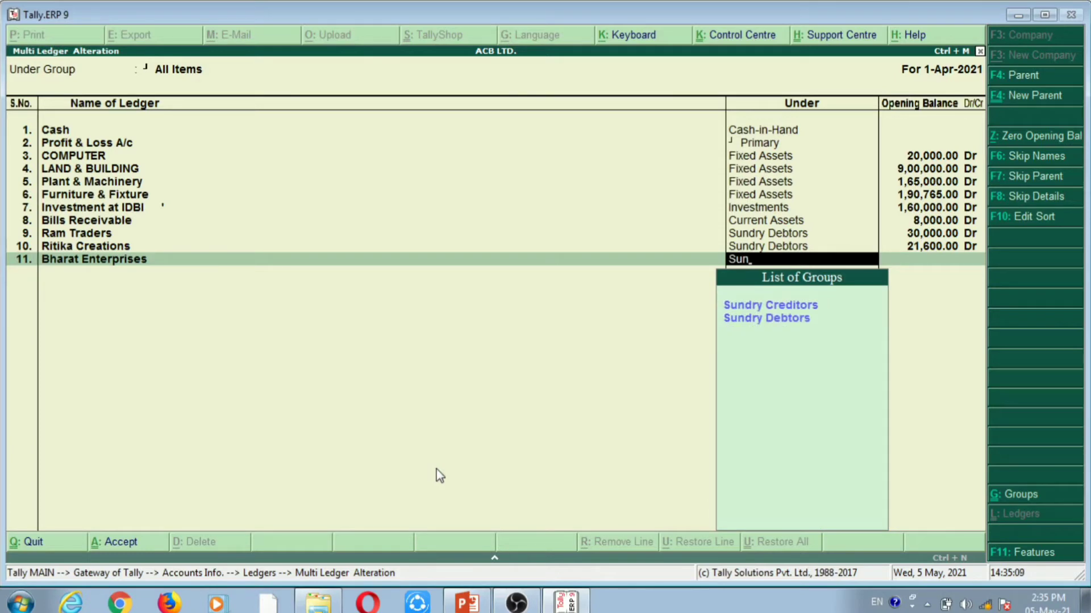
{"action": "key", "text": "Down"}
{"action": "key", "text": "Return"}
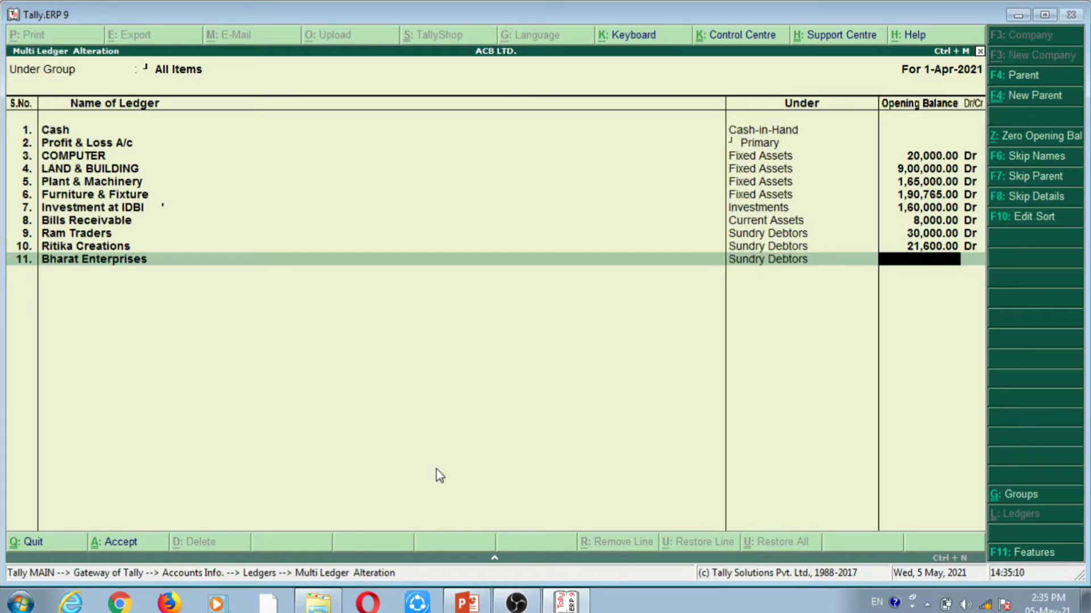
{"action": "key", "text": "alt+Tab"}
{"action": "key", "text": "alt+Tab"}
{"action": "type", "text": "15000"}
{"action": "key", "text": "Return"}
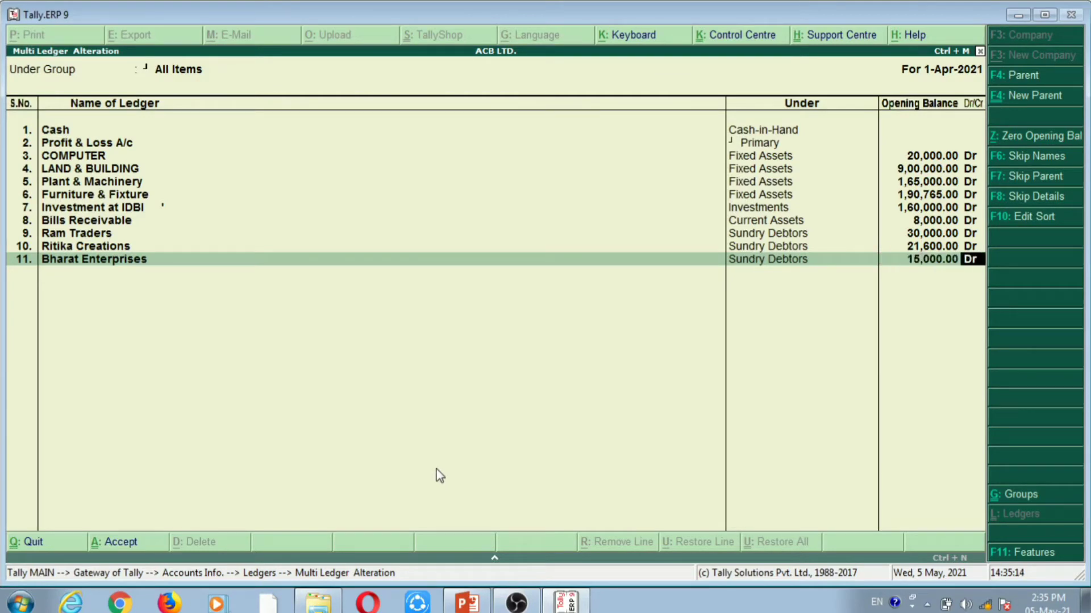
{"action": "key", "text": "Return"}
{"action": "key", "text": "Return"}
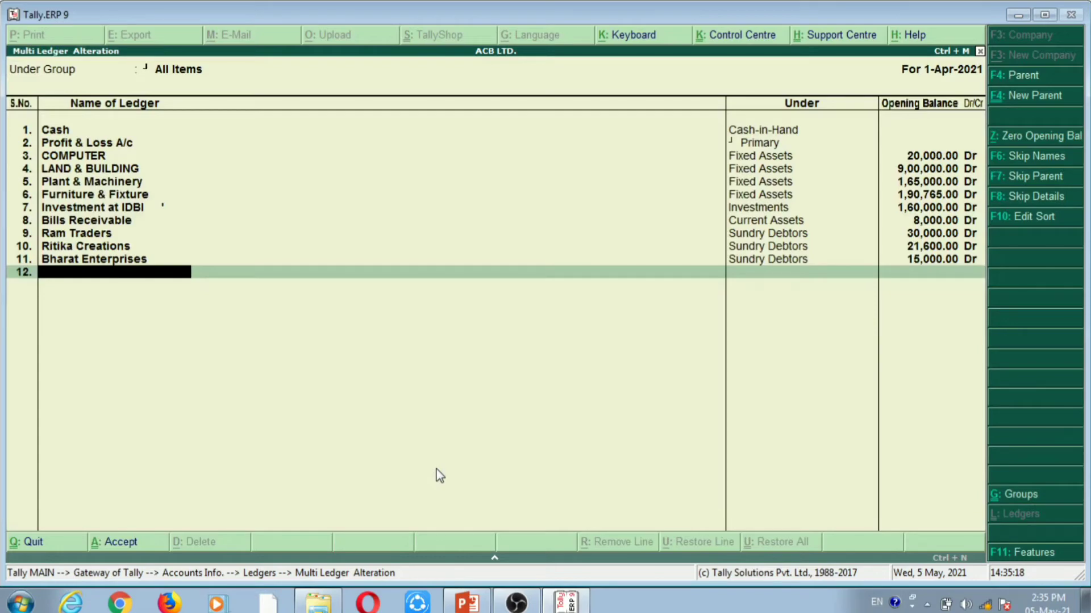
- Switch to Excel and examine the Cash-in-hand entry and the bank accounts listed below it among the assets
{"action": "key", "text": "alt+Tab"}
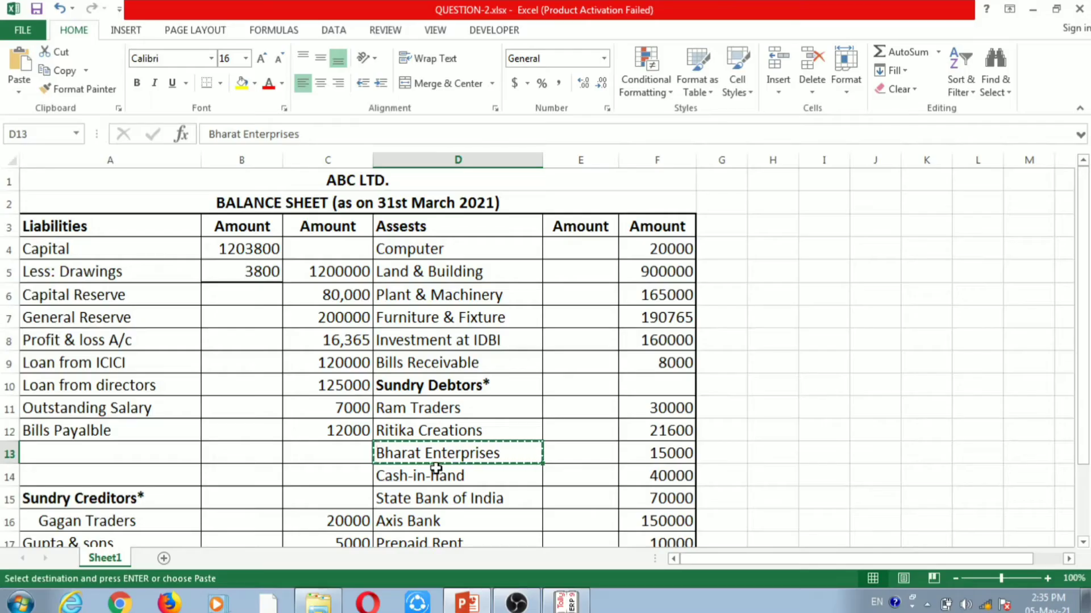
{"action": "left_click", "coordinate": [417, 479]}
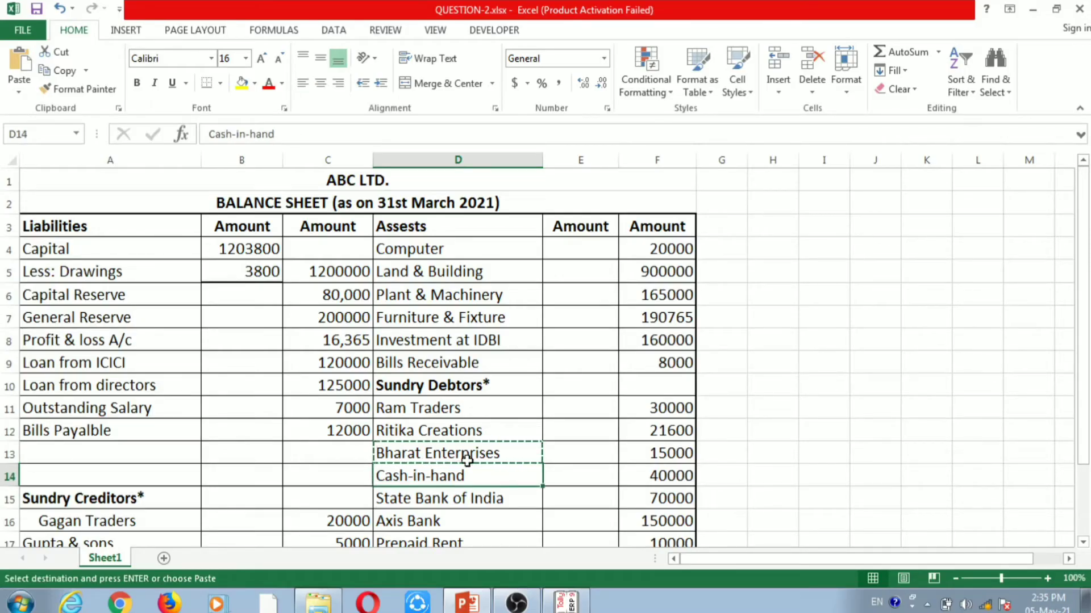
{"action": "key", "text": "Down"}
{"action": "key", "text": "Down"}
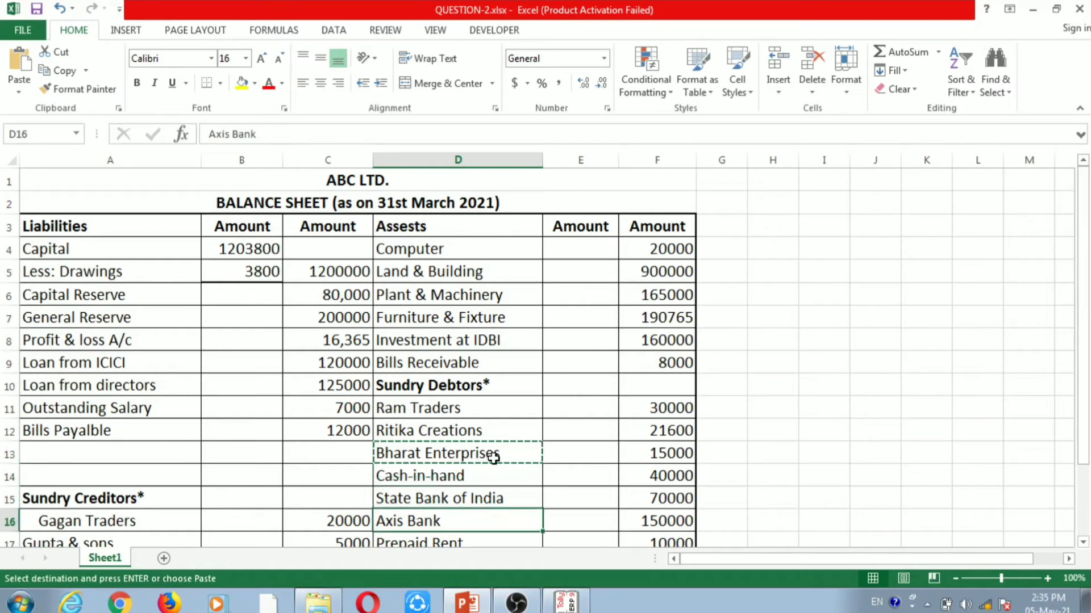
{"action": "double_click", "coordinate": [470, 477]}
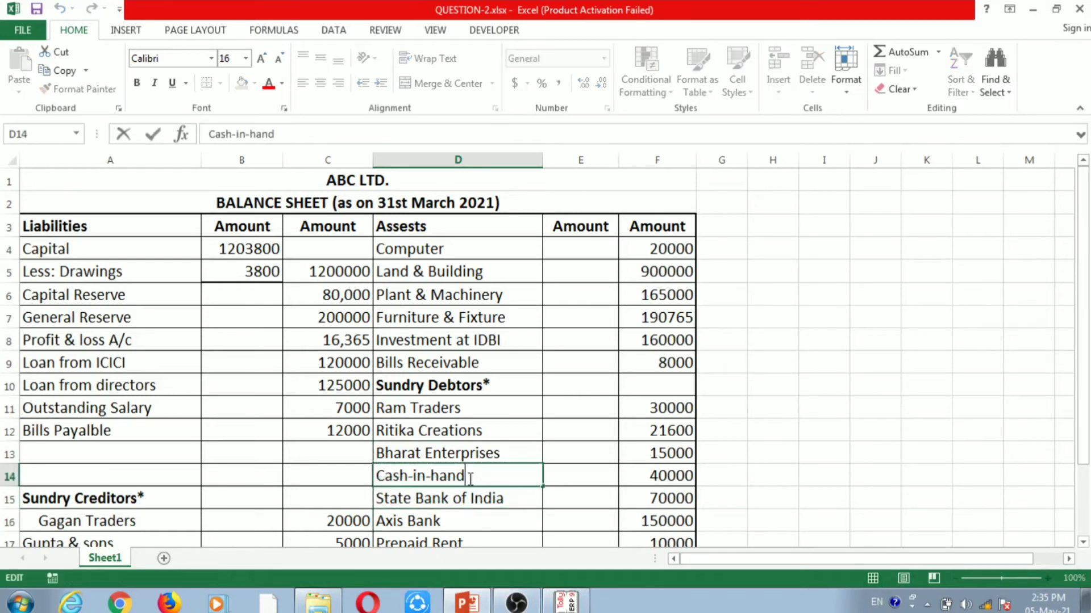
{"action": "left_click", "coordinate": [557, 476]}
{"action": "left_click", "coordinate": [492, 471]}
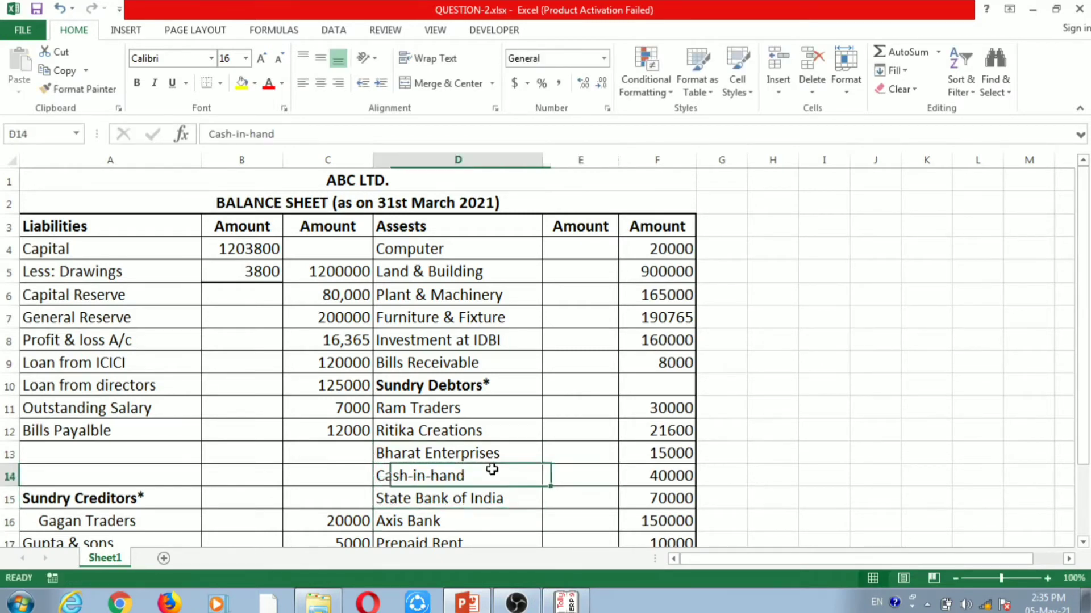
- Switch to Tally.ERP 9 and set the existing Cash ledger's opening balance to 40000 Dr, as given in the Excel balance sheet
{"action": "key", "text": "alt+Tab"}
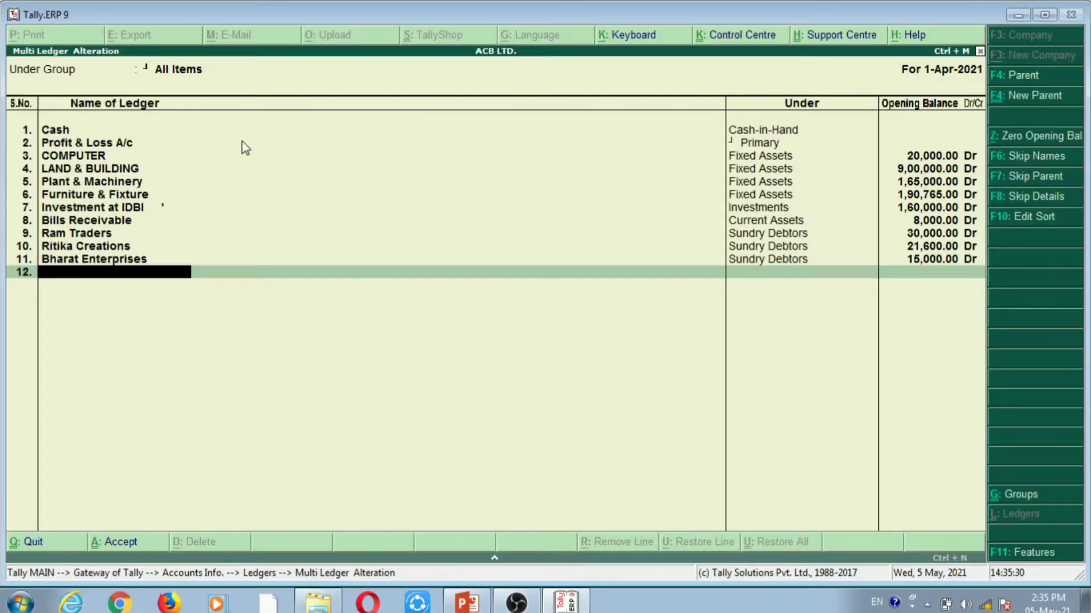
{"action": "key", "text": "Up"}
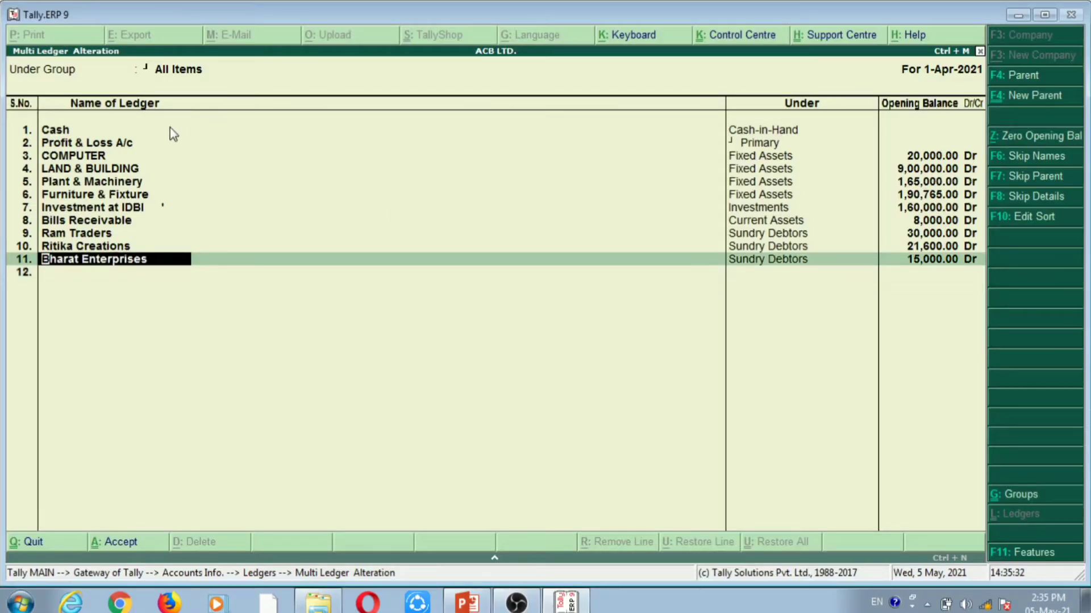
{"action": "left_click", "coordinate": [60, 132]}
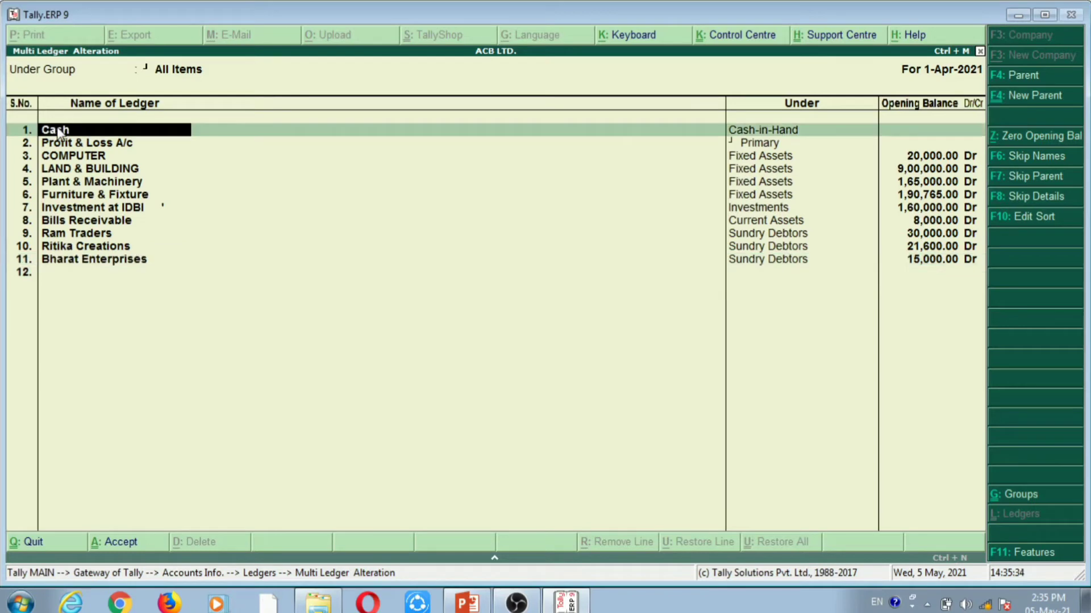
{"action": "key", "text": "Return"}
{"action": "key", "text": "alt+Tab"}
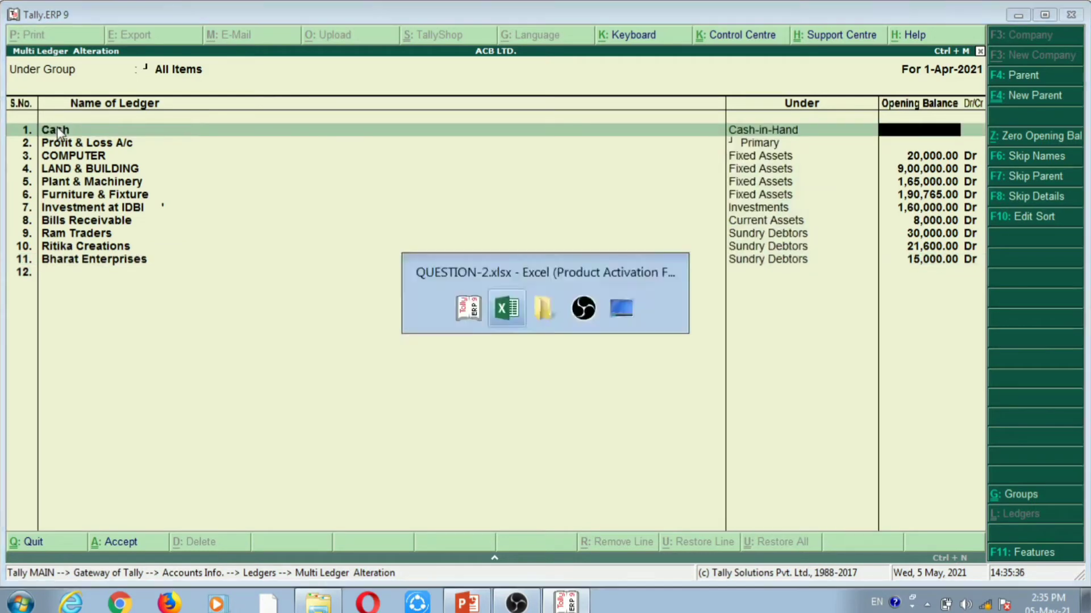
{"action": "key", "text": "alt+Tab"}
{"action": "key", "text": "Return"}
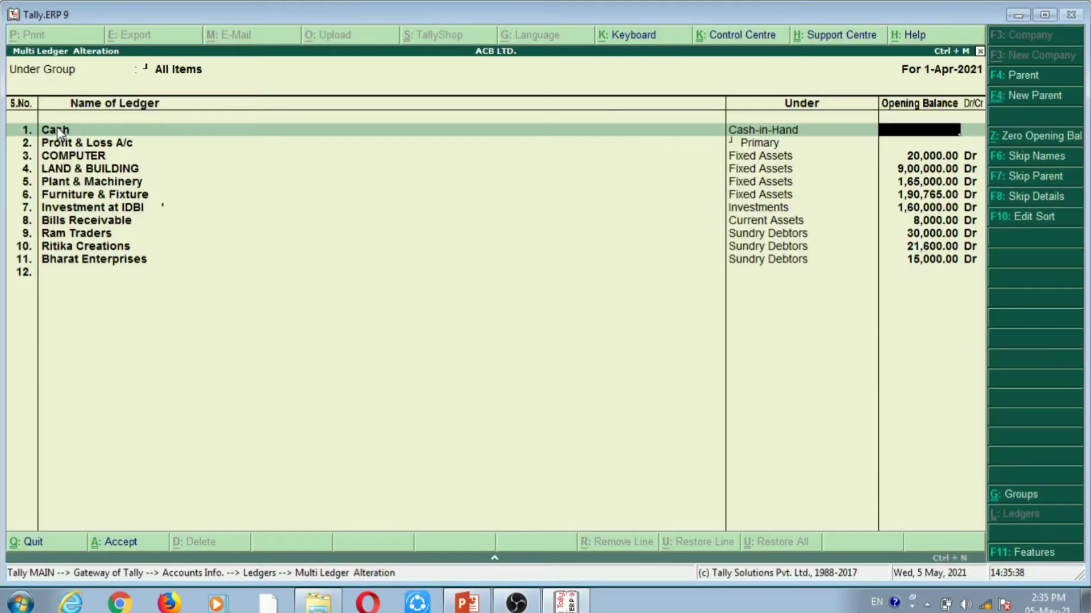
{"action": "type", "text": "40000"}
{"action": "key", "text": "Return"}
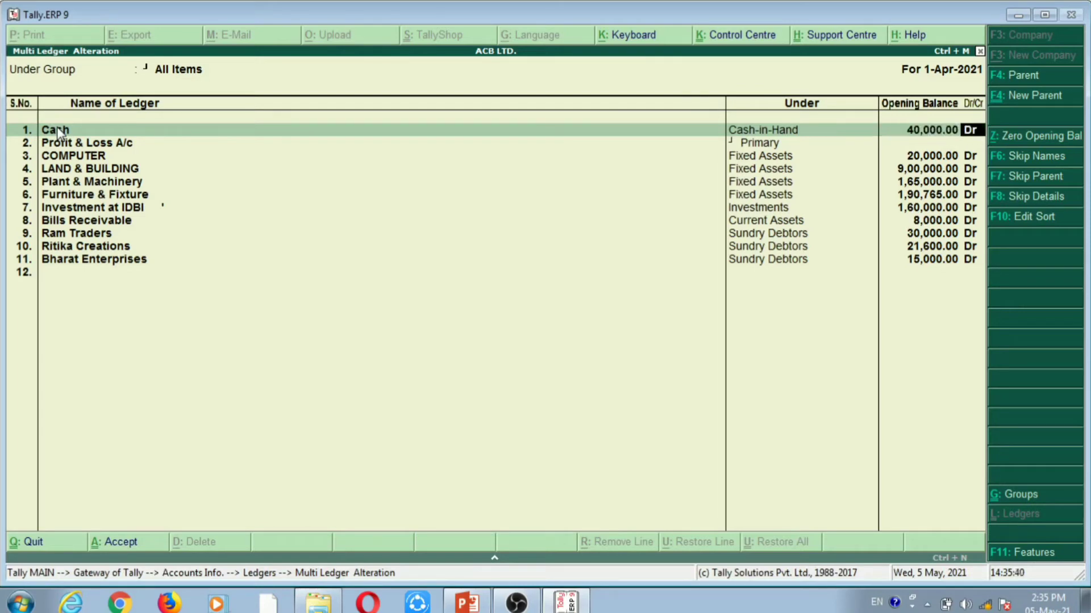
{"action": "key", "text": "Return"}
- Check the next asset in Excel, then advance through the Bharat Enterprises row and its bill-wise breakup to the blank twelfth ledger line in Tally.ERP 9
{"action": "key", "text": "alt+Tab"}
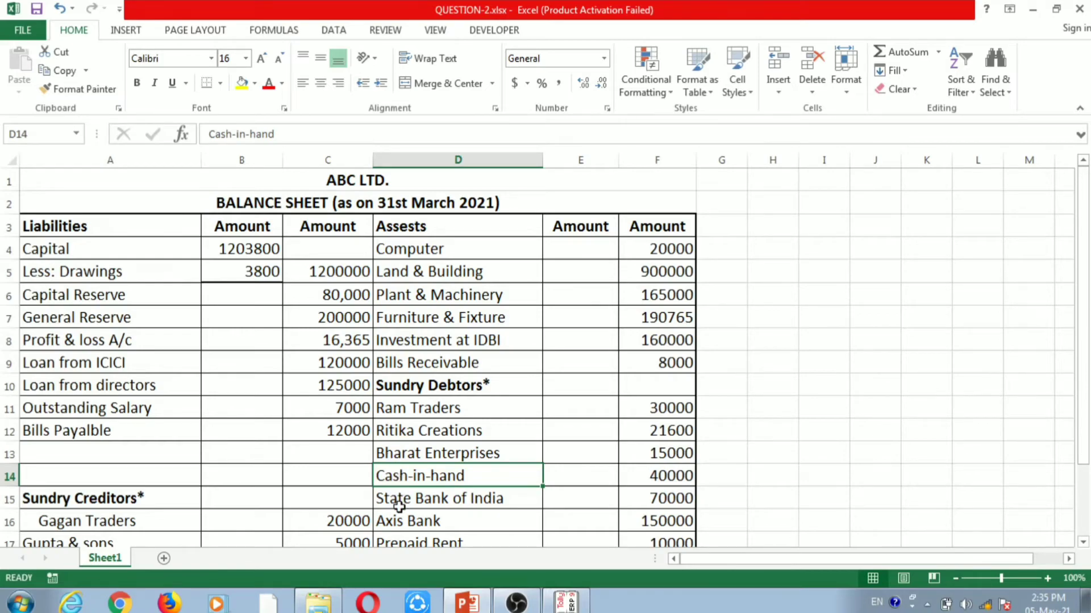
{"action": "key", "text": "alt+Tab"}
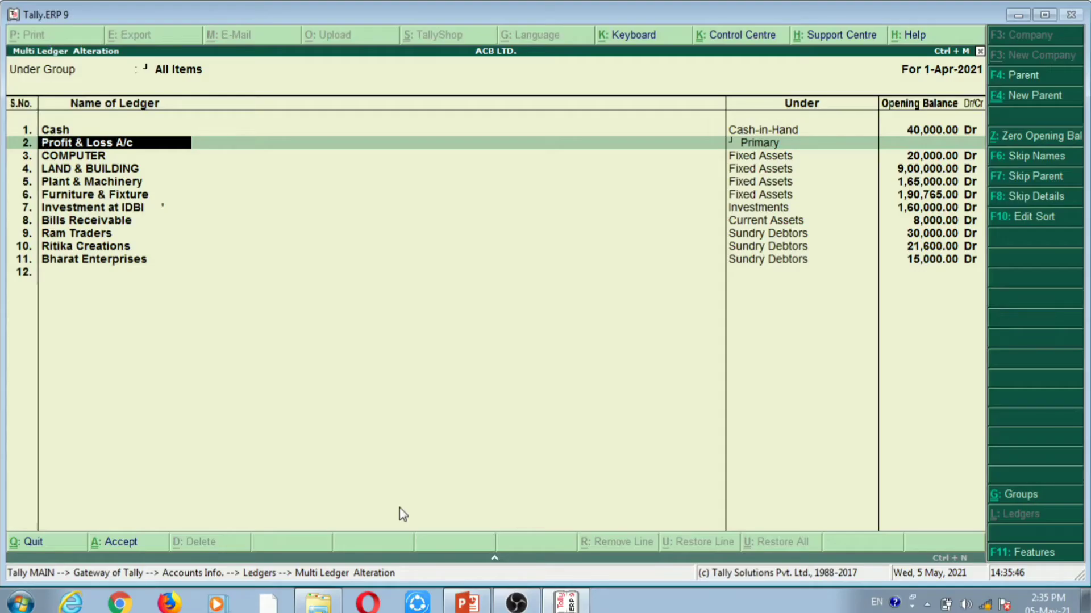
{"action": "left_click", "coordinate": [132, 261]}
{"action": "key", "text": "Return"}
{"action": "key", "text": "Return"}
{"action": "key", "text": "Return"}
{"action": "key", "text": "Return"}
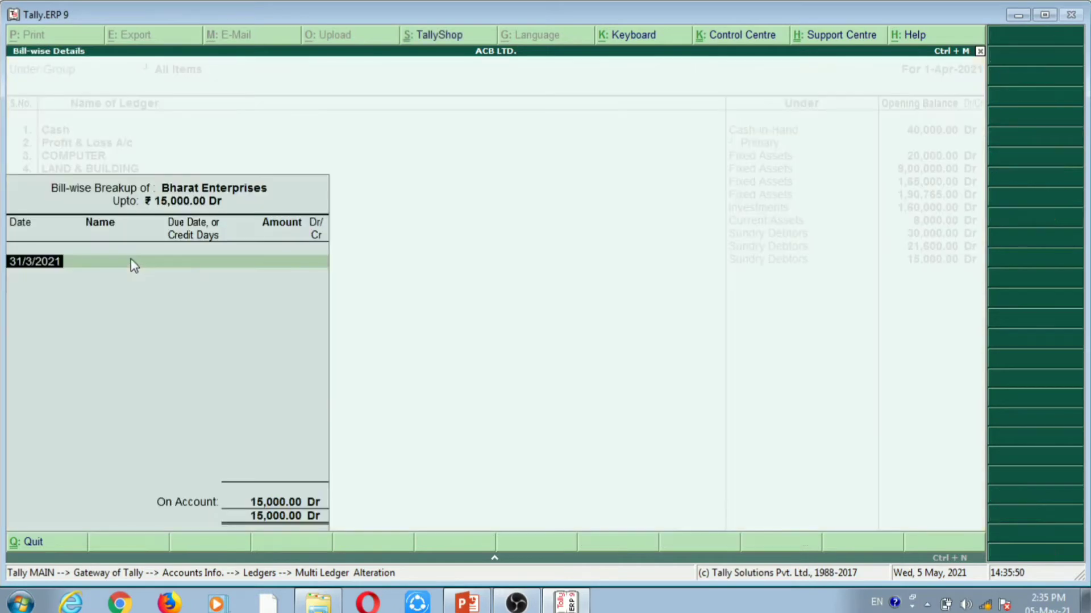
{"action": "key", "text": "Return"}
- Copy the name State Bank of India from the Excel balance sheet and paste it as the twelfth ledger's name in Tally.ERP 9
{"action": "key", "text": "alt+Tab"}
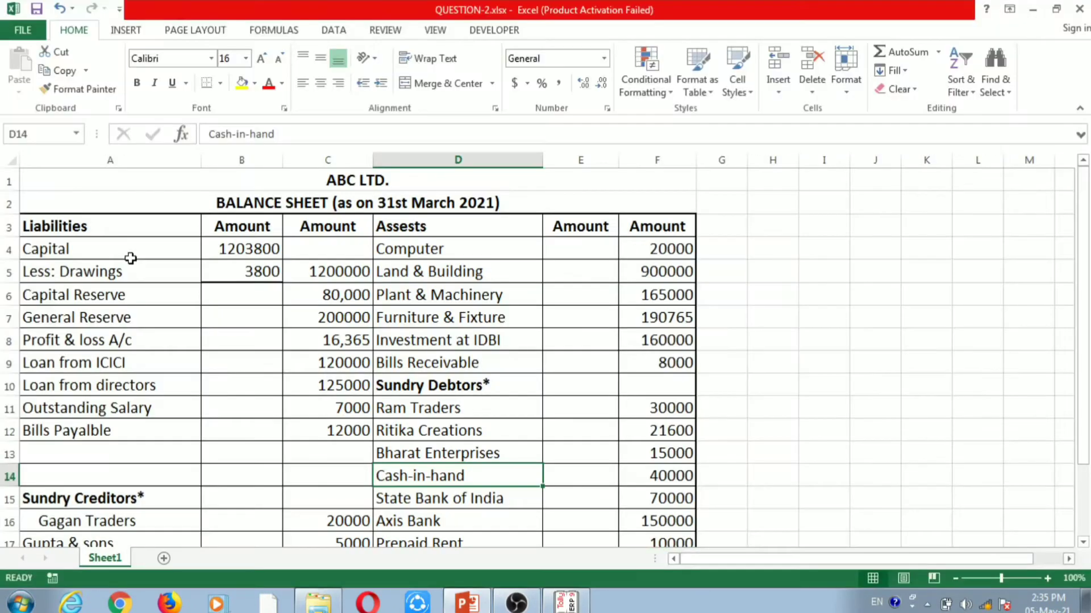
{"action": "left_click", "coordinate": [442, 500]}
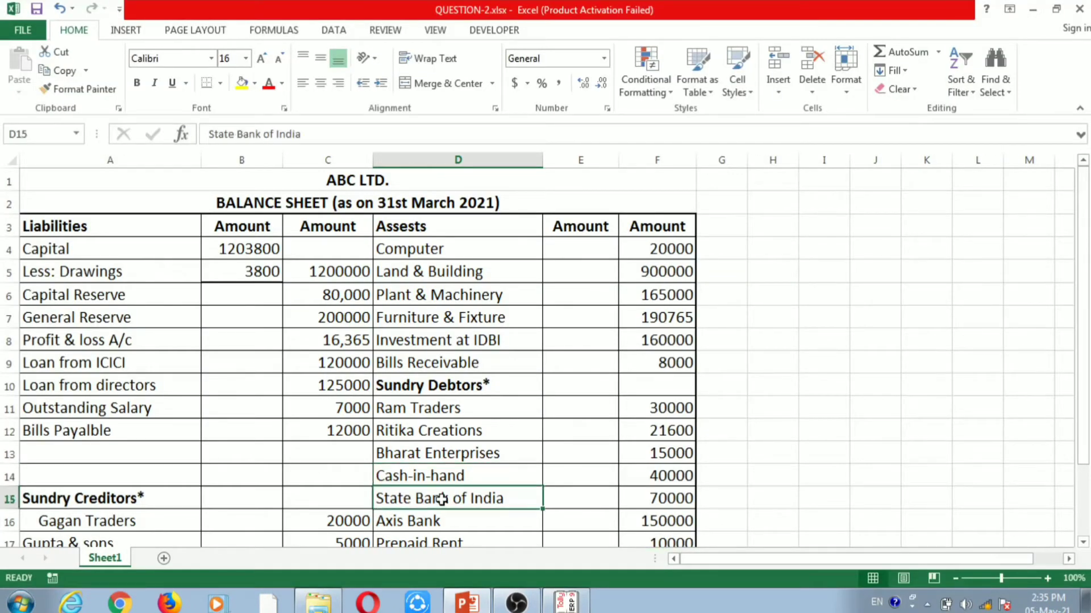
{"action": "key", "text": "ctrl+c"}
{"action": "key", "text": "alt+Tab"}
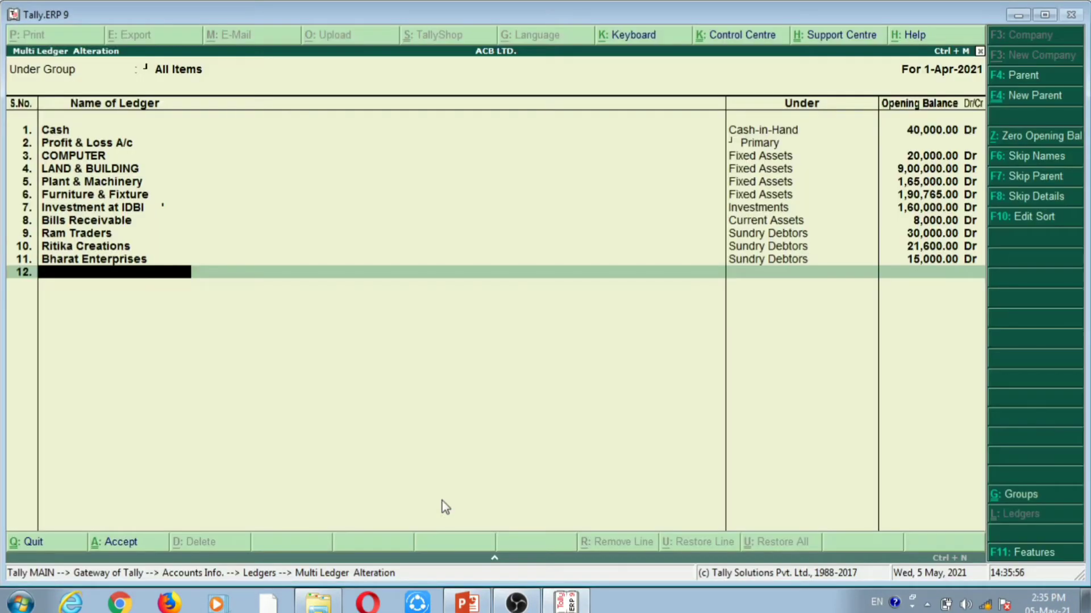
{"action": "key", "text": "ctrl+alt+v"}
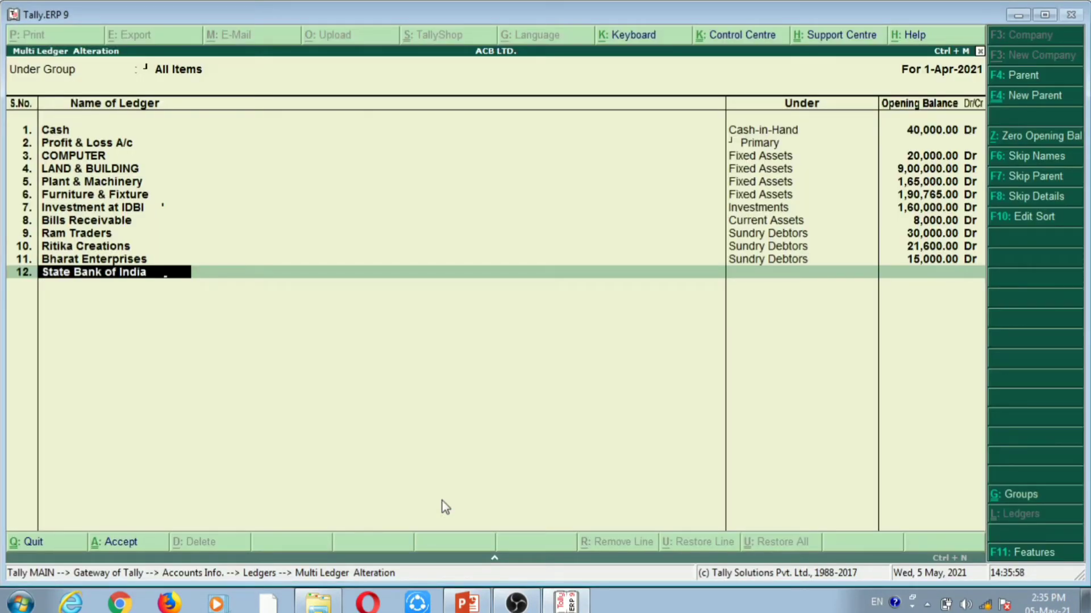
- Place the State Bank of India ledger under Bank Accounts with the opening balance 70000 Dr from the Excel balance sheet
{"action": "key", "text": "Return"}
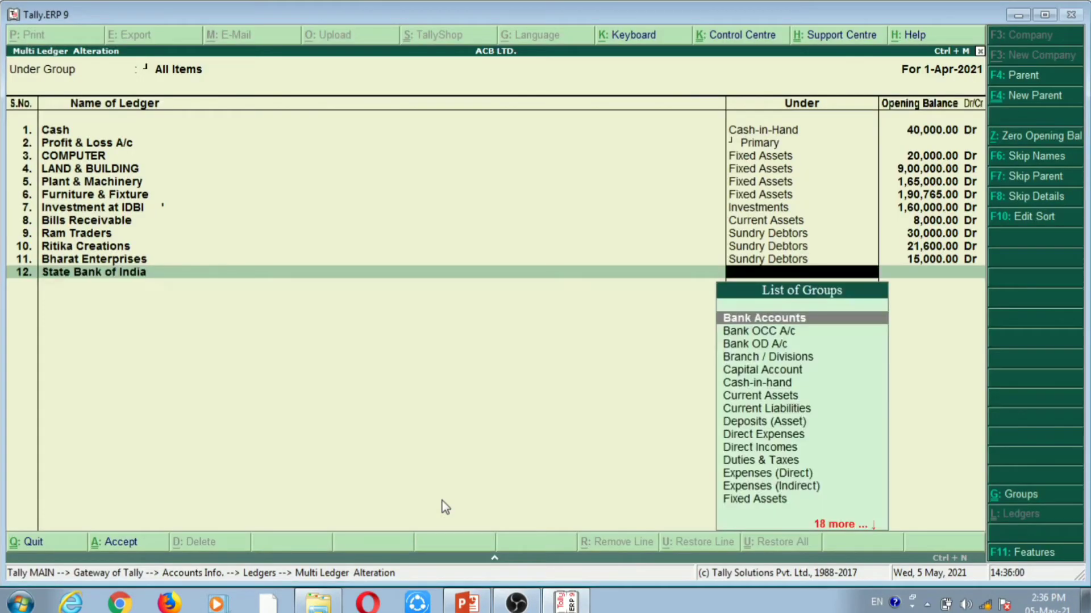
{"action": "type", "text": "Bank"}
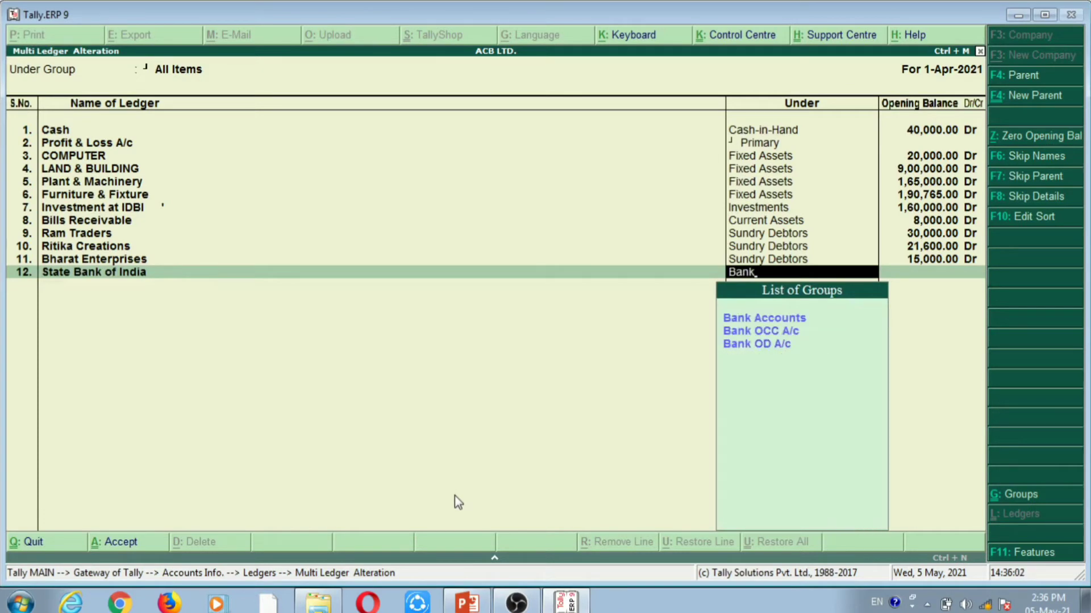
{"action": "key", "text": "Return"}
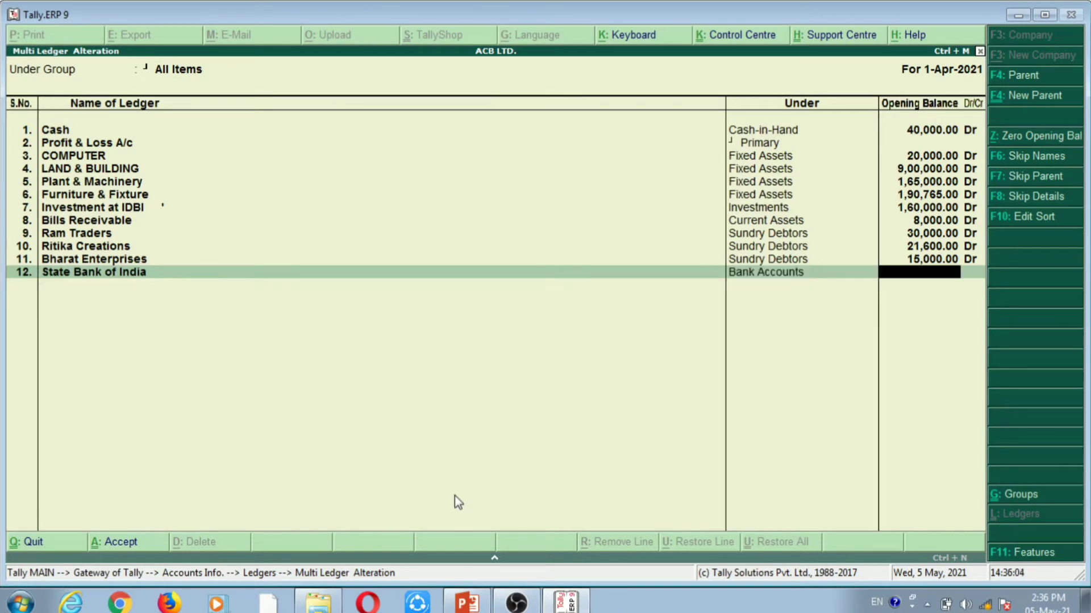
{"action": "key", "text": "alt+Tab"}
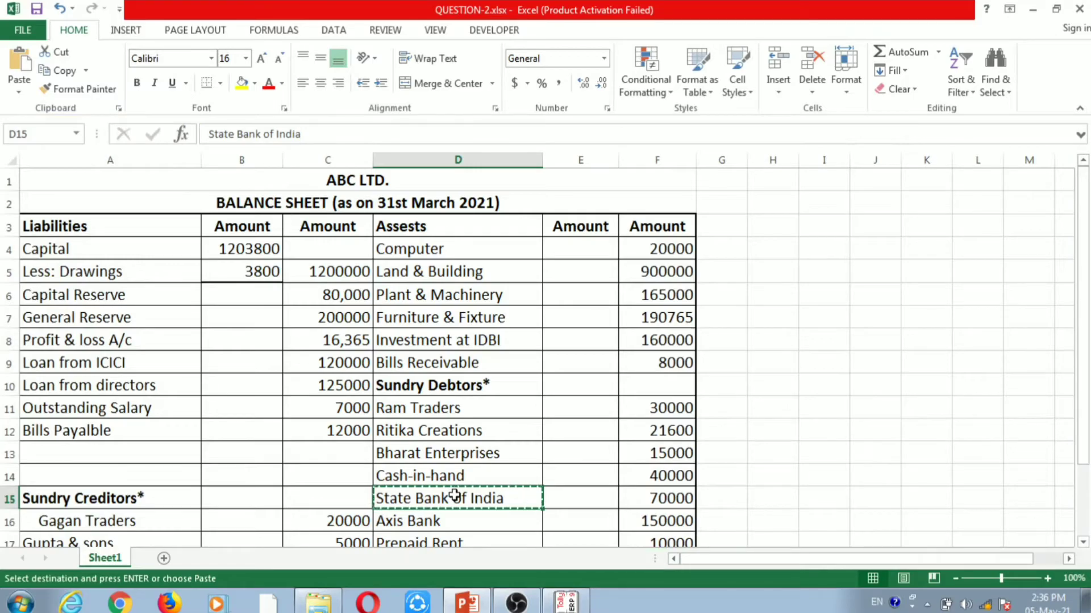
{"action": "key", "text": "alt+Tab"}
{"action": "type", "text": "70000"}
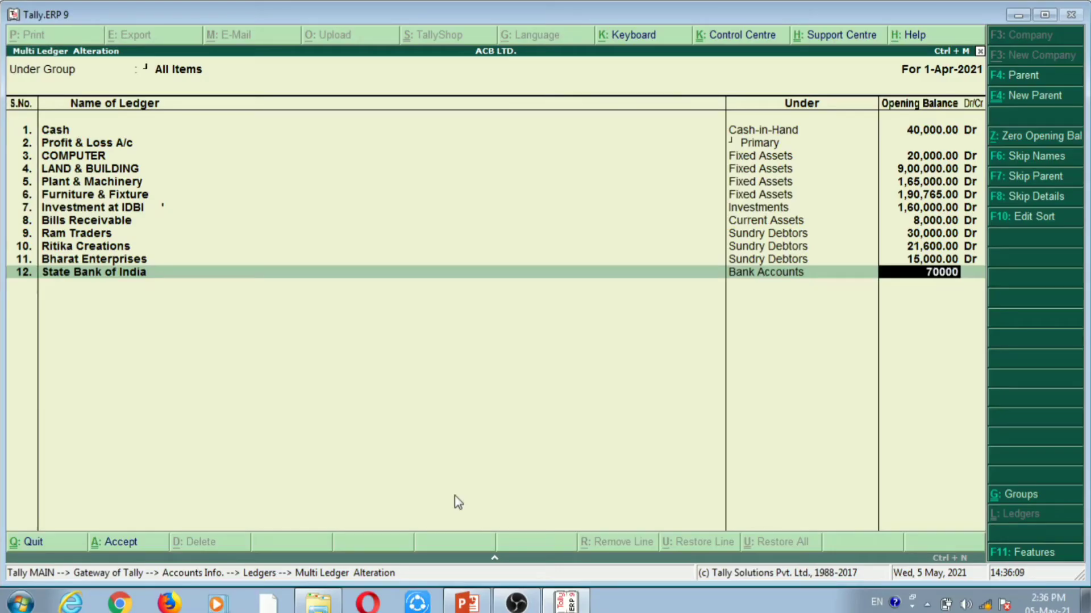
{"action": "key", "text": "Return"}
{"action": "key", "text": "Return"}
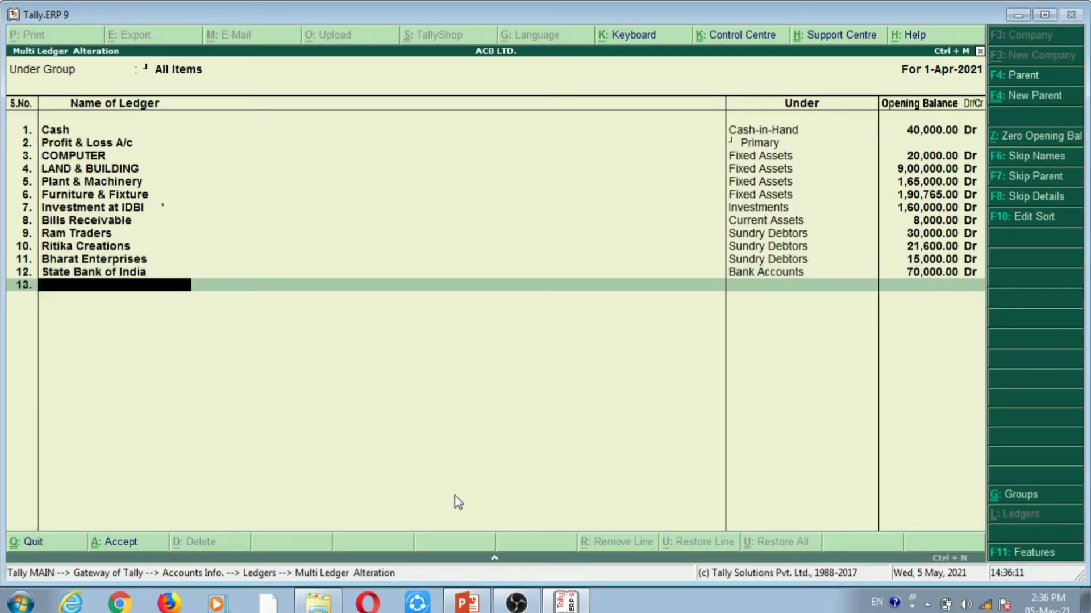
- Copy the name Axis Bank from the Excel balance sheet and paste it as the thirteenth ledger's name in Tally.ERP 9
{"action": "key", "text": "alt+Tab"}
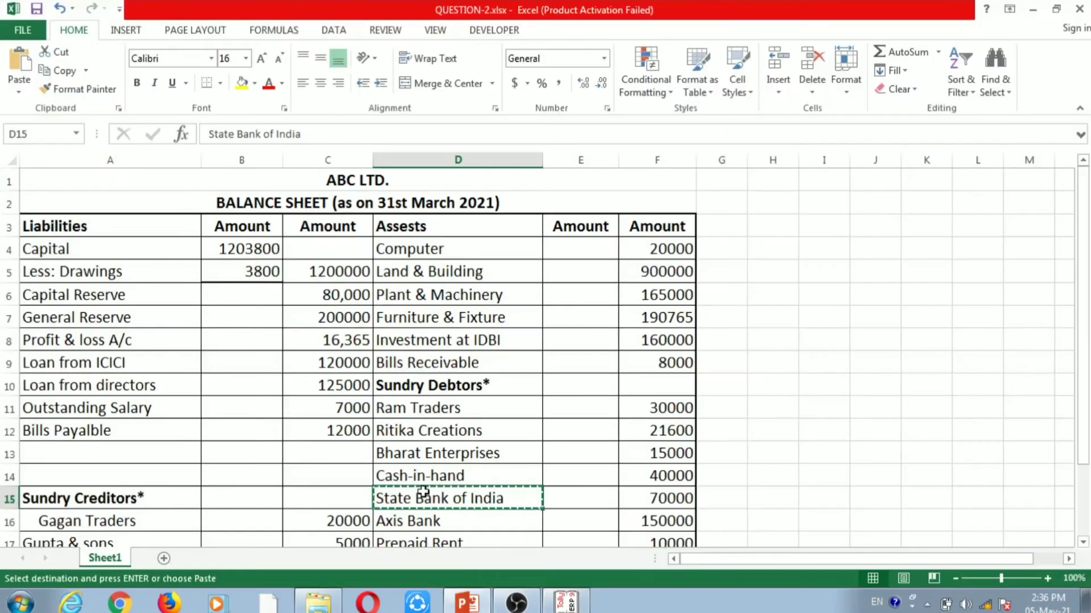
{"action": "left_click", "coordinate": [416, 515]}
{"action": "key", "text": "ctrl+c"}
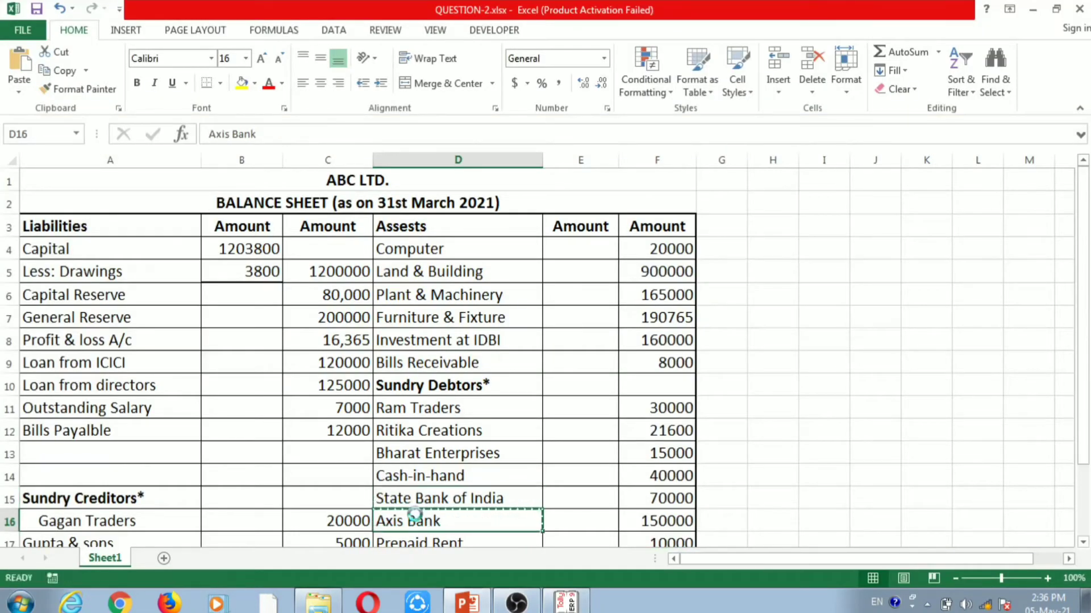
{"action": "key", "text": "alt+Tab"}
{"action": "key", "text": "ctrl+alt+v"}
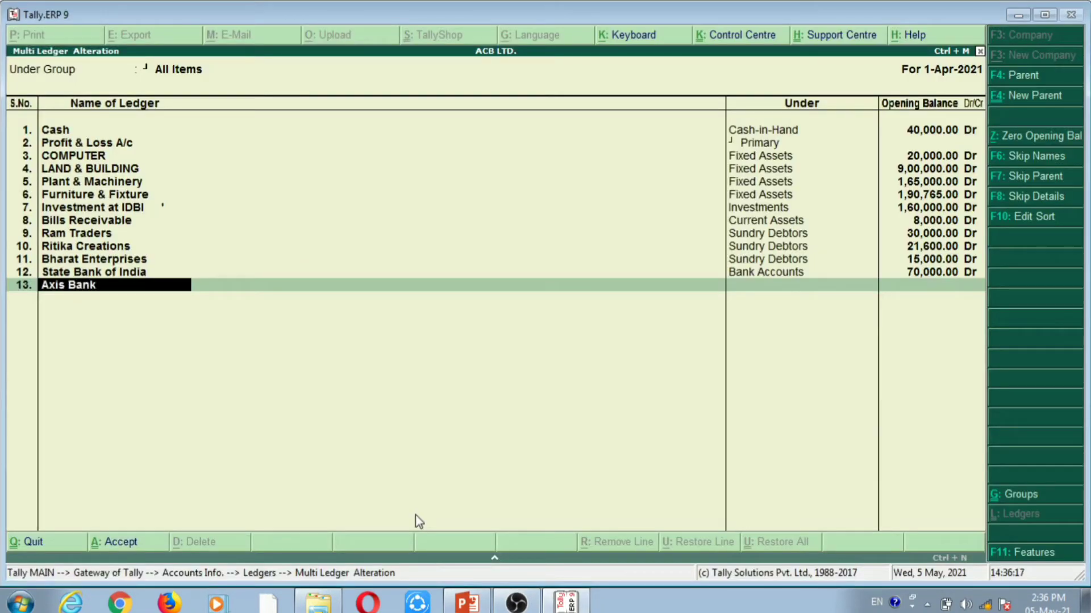
- Place the Axis Bank ledger under Bank Accounts with the opening balance 150000 Dr from the Excel balance sheet
{"action": "key", "text": "Return"}
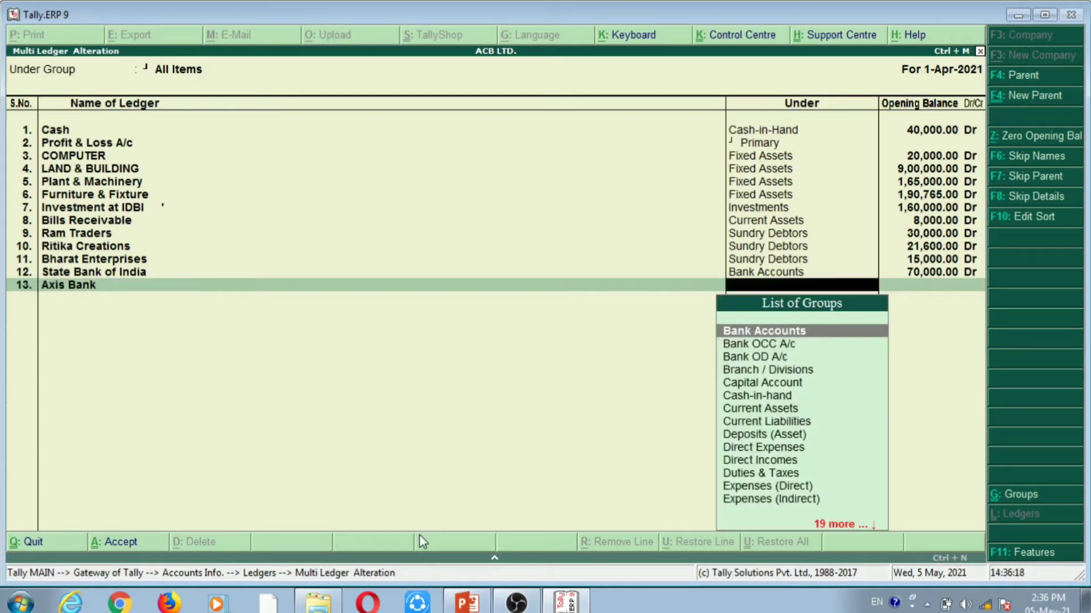
{"action": "type", "text": "Bank"}
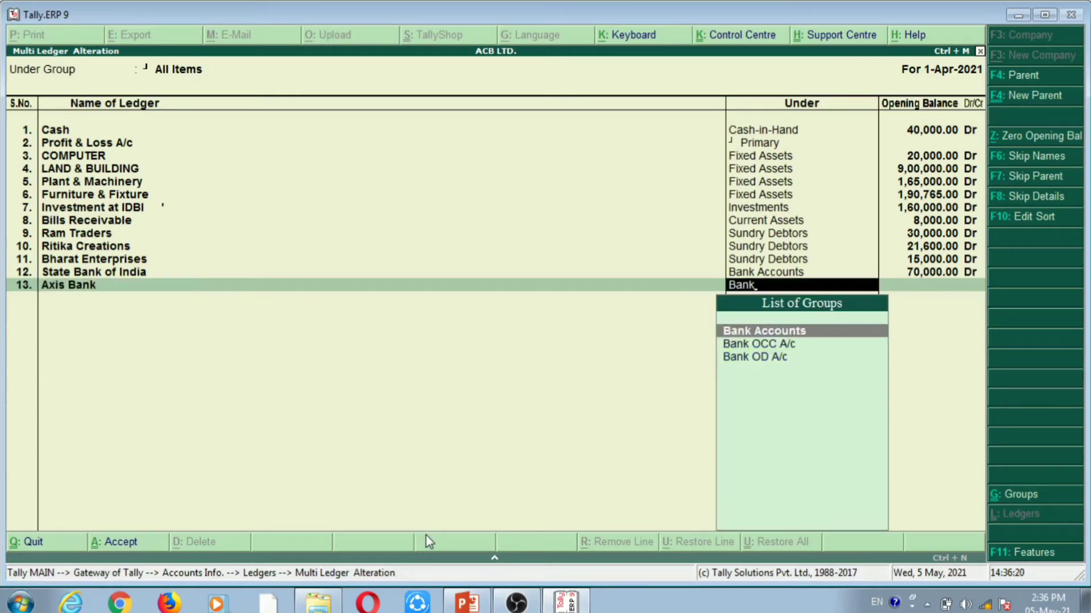
{"action": "key", "text": "Return"}
{"action": "key", "text": "alt+Tab"}
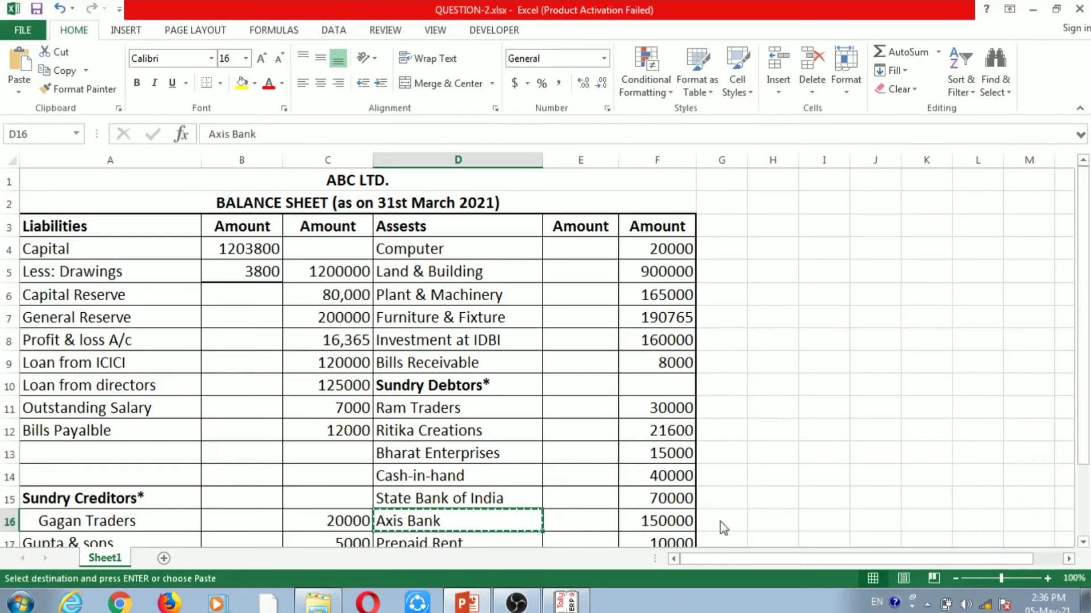
{"action": "key", "text": "alt+Tab"}
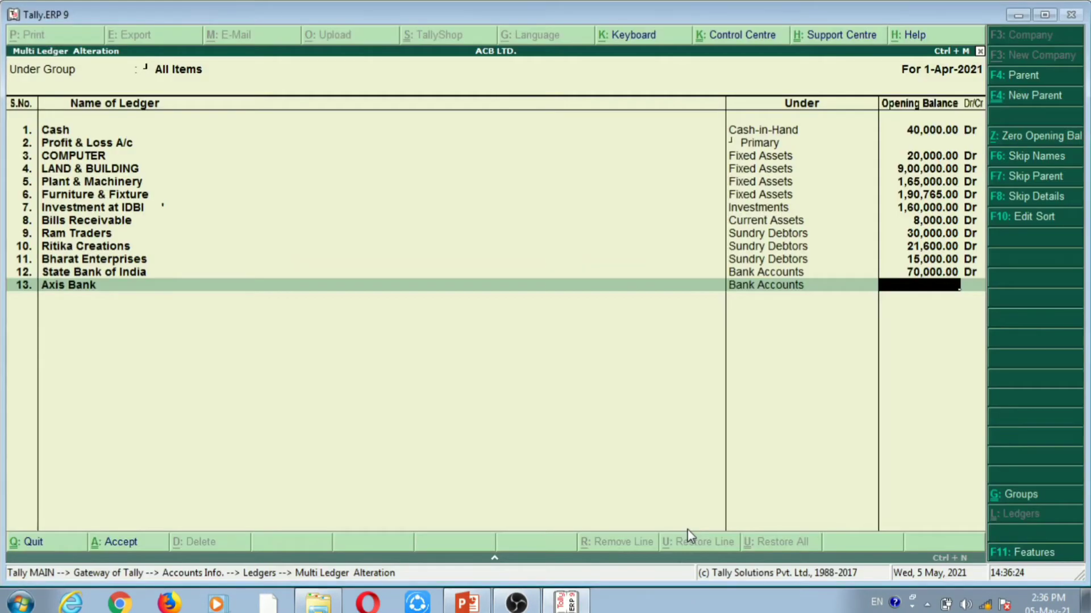
{"action": "type", "text": "150000"}
{"action": "key", "text": "Return"}
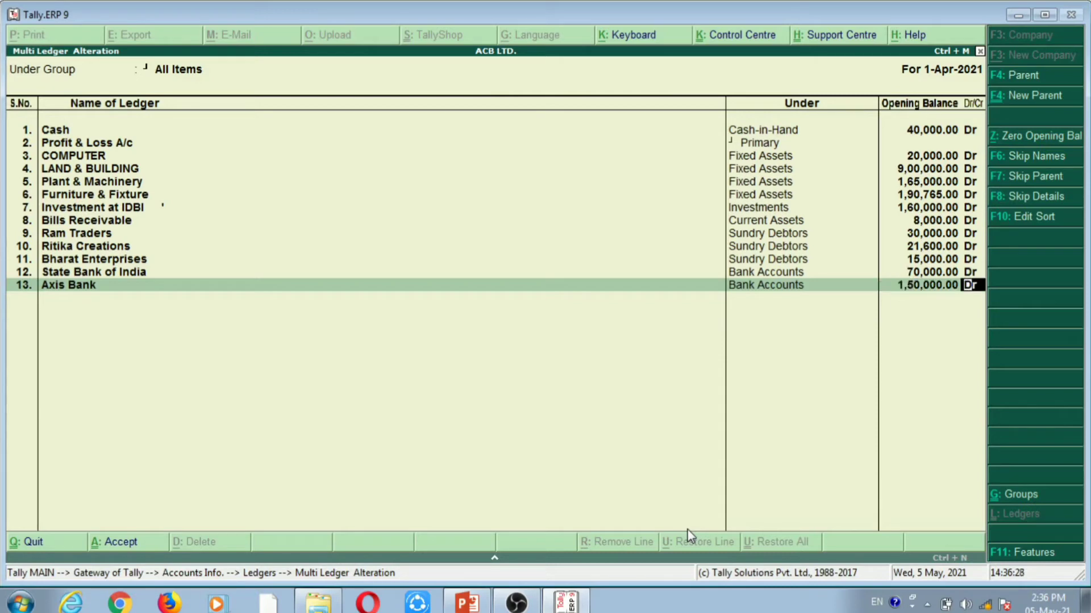
{"action": "key", "text": "Return"}
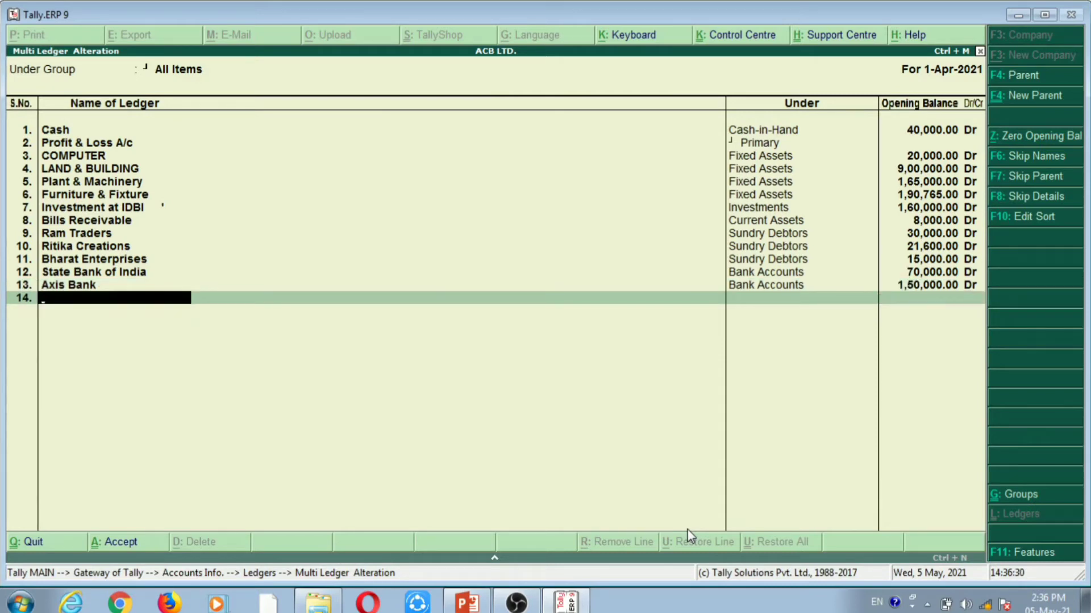
- Switch to Excel and examine the last asset entries below Axis Bank, including Prepaid Rent, down to the totals row
{"action": "key", "text": "alt+Tab"}
{"action": "key", "text": "Down"}
{"action": "key", "text": "Down"}
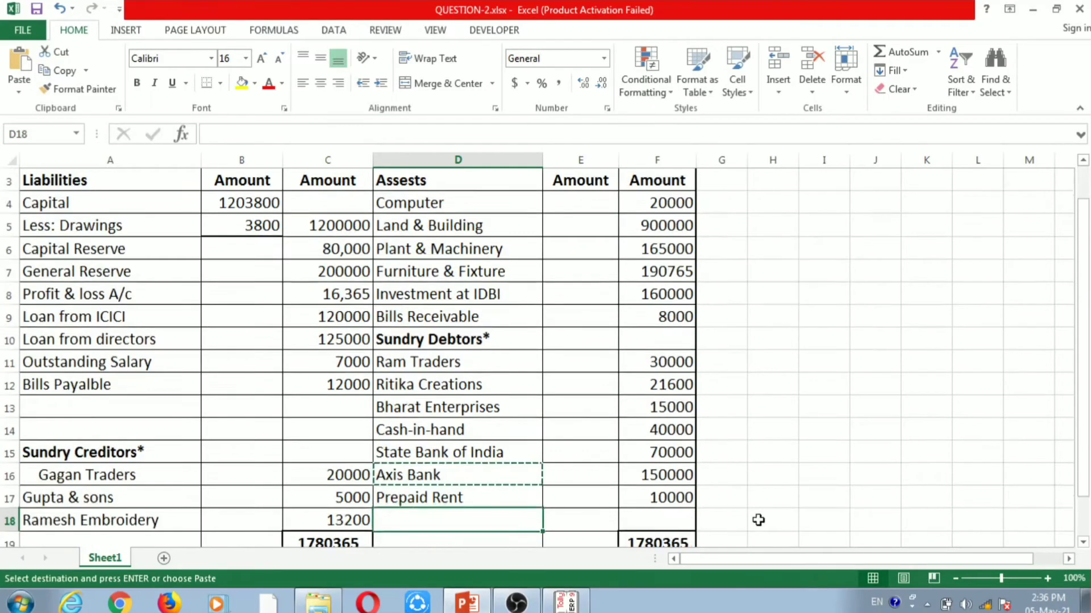
{"action": "key", "text": "Down"}
{"action": "key", "text": "Down"}
{"action": "key", "text": "Up"}
{"action": "key", "text": "Up"}
{"action": "key", "text": "Up"}
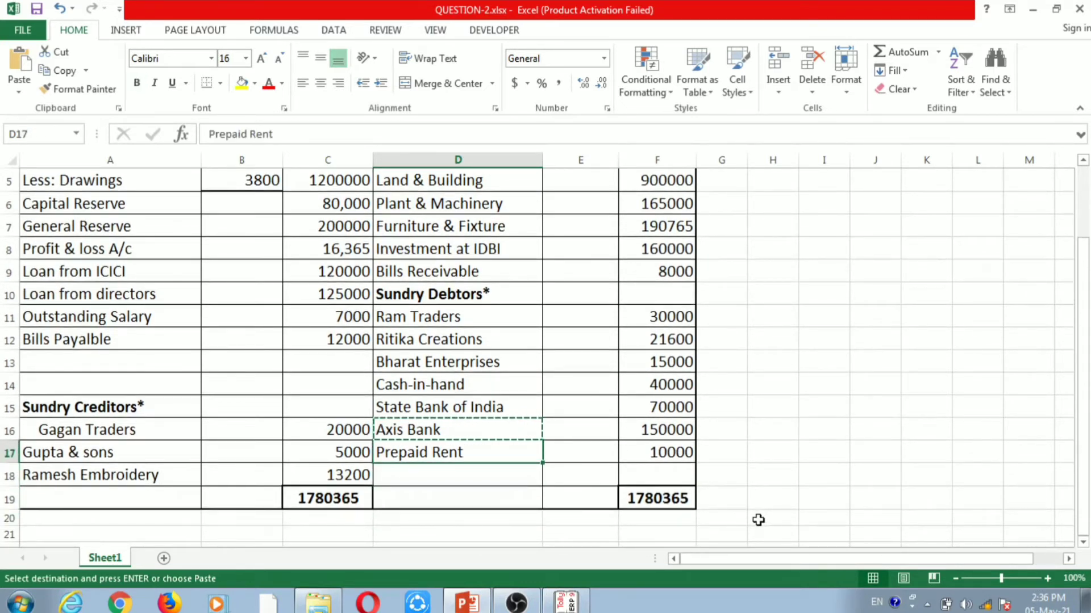
{"action": "double_click", "coordinate": [473, 454]}
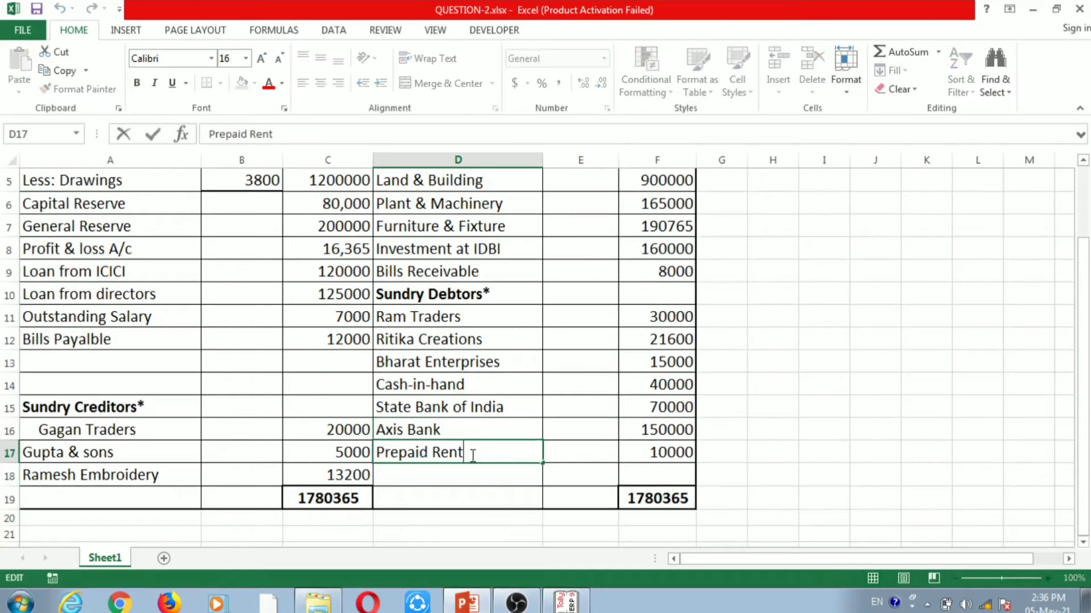
{"action": "left_click", "coordinate": [438, 473]}
{"action": "left_click", "coordinate": [444, 449]}
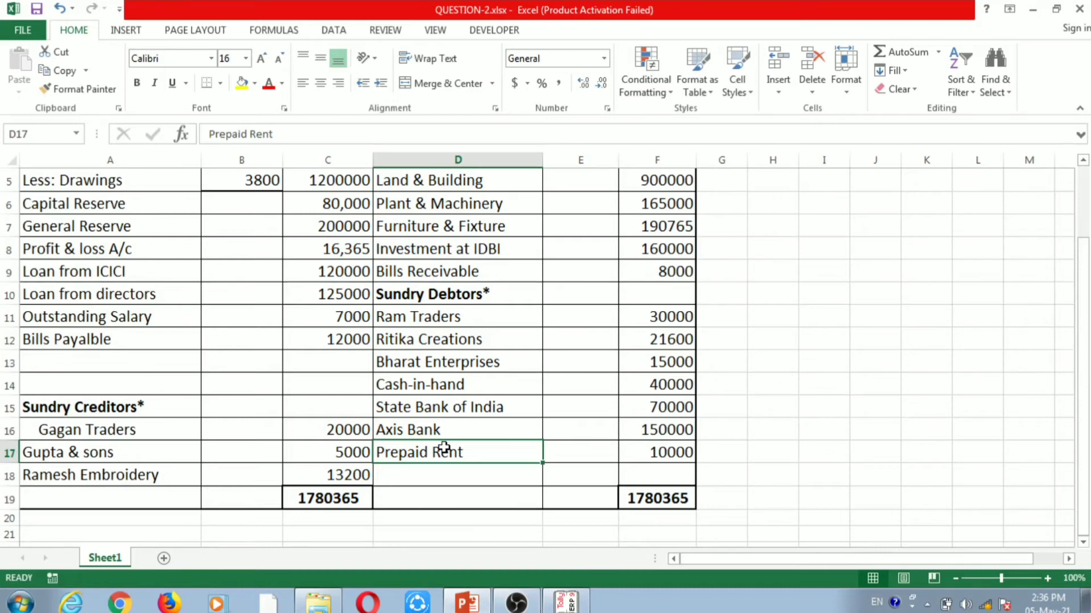
- Copy the name Prepaid Rent from the Excel balance sheet and paste it as the fourteenth ledger's name in Tally.ERP 9
{"action": "key", "text": "alt+Tab"}
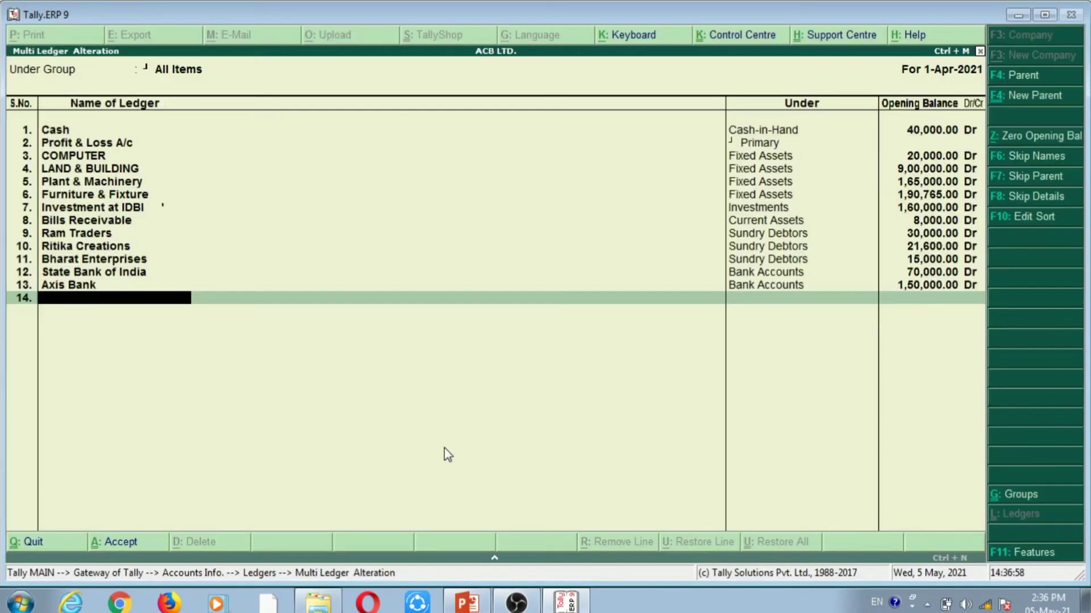
{"action": "key", "text": "alt+Tab"}
{"action": "key", "text": "ctrl+c"}
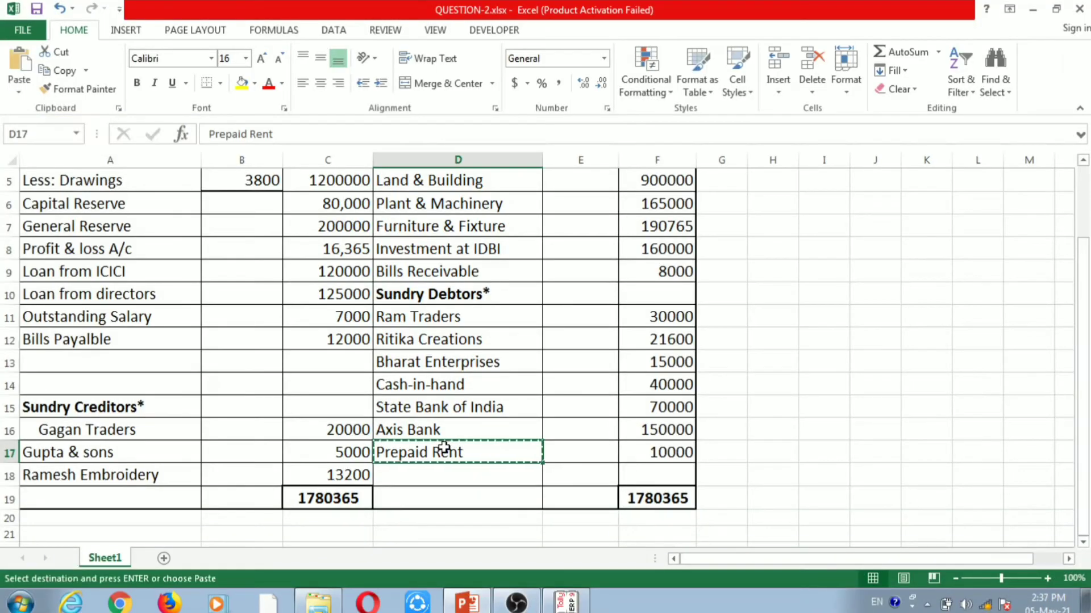
{"action": "key", "text": "alt+Tab"}
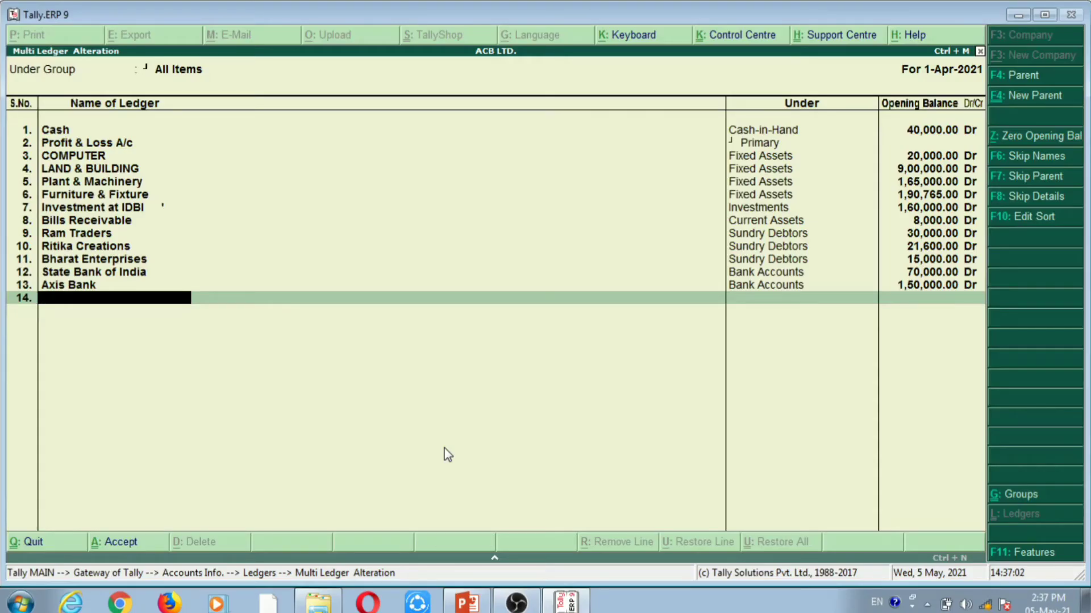
{"action": "key", "text": "ctrl+v"}
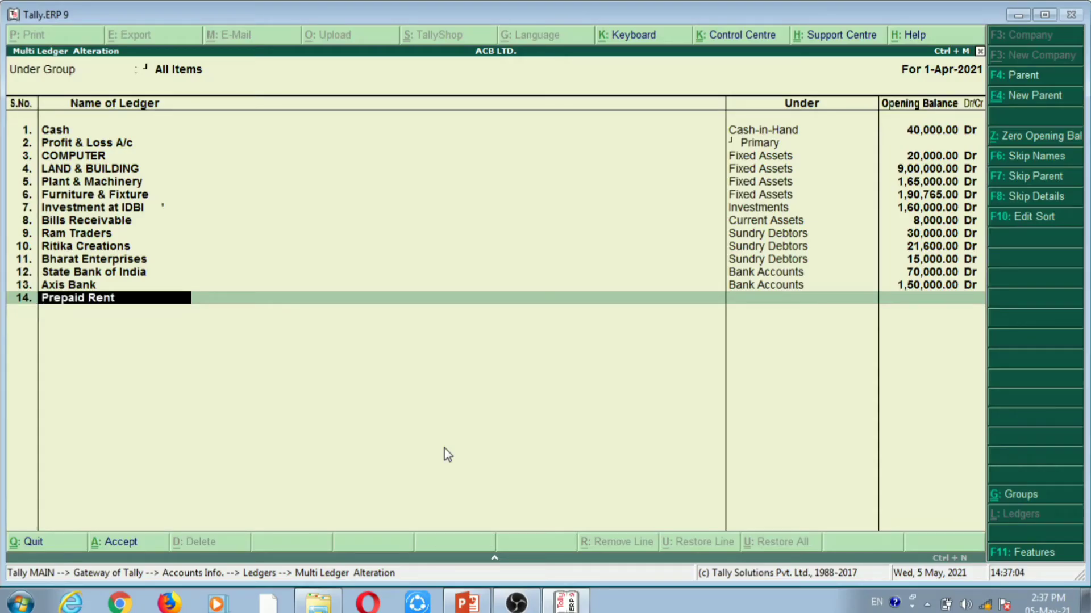
{"action": "key", "text": "Return"}
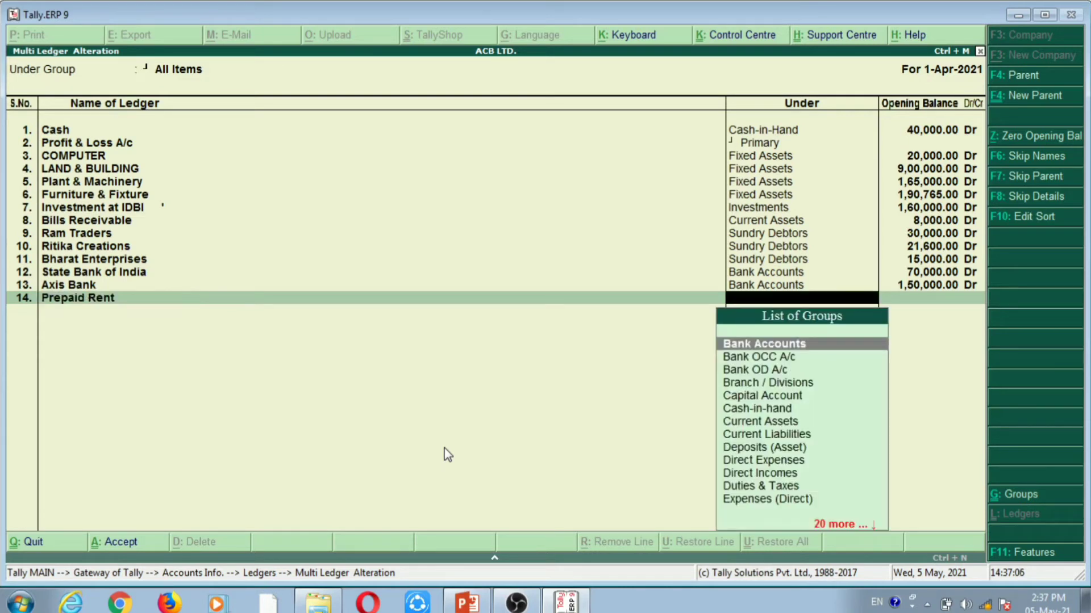
- Place the Prepaid Rent ledger under Current Assets with the opening balance 10000 Dr from the Excel balance sheet
{"action": "type", "text": "Cur"}
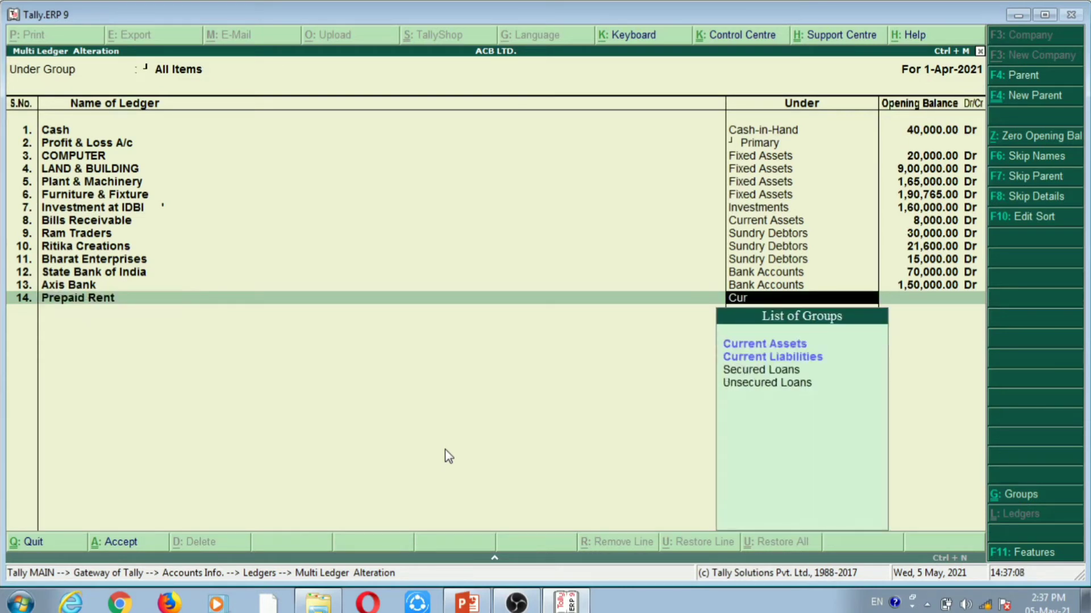
{"action": "key", "text": "Down"}
{"action": "key", "text": "Return"}
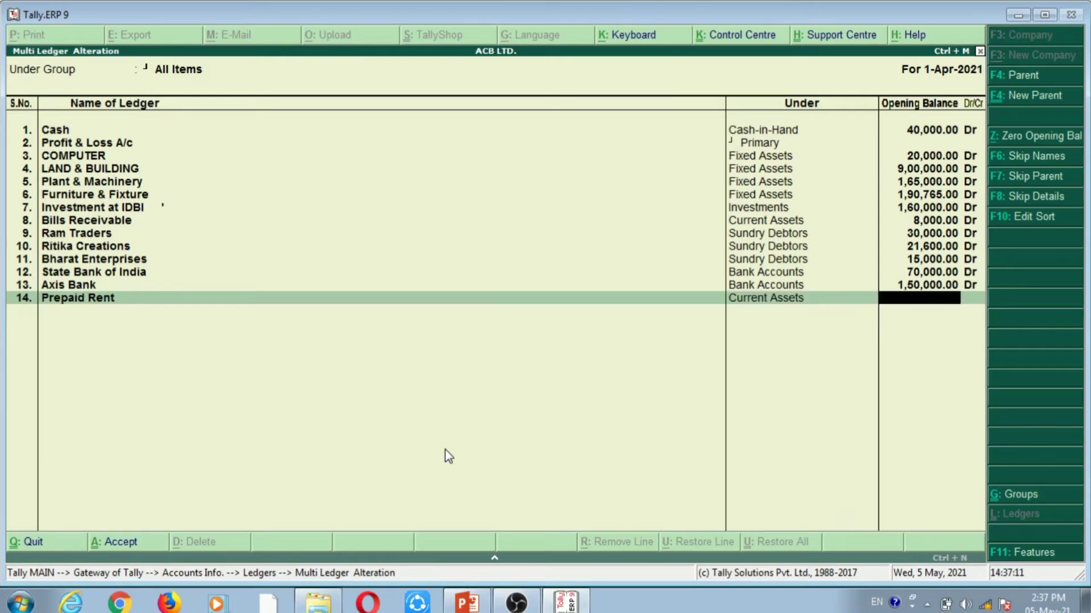
{"action": "key", "text": "alt+Tab"}
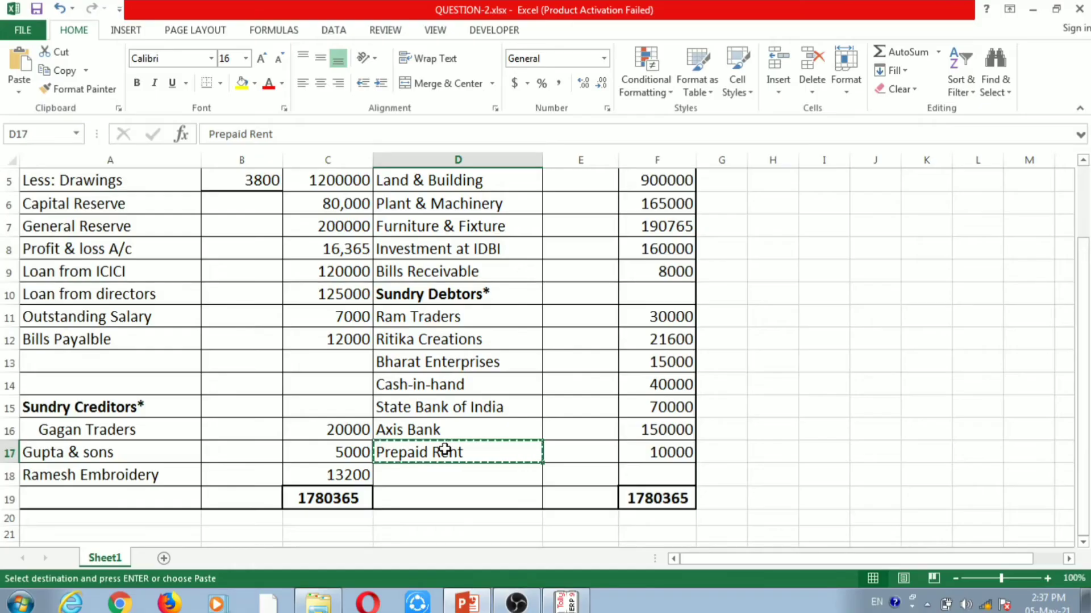
{"action": "key", "text": "alt+Tab"}
{"action": "key", "text": "alt+Tab"}
{"action": "key", "text": "alt+Tab"}
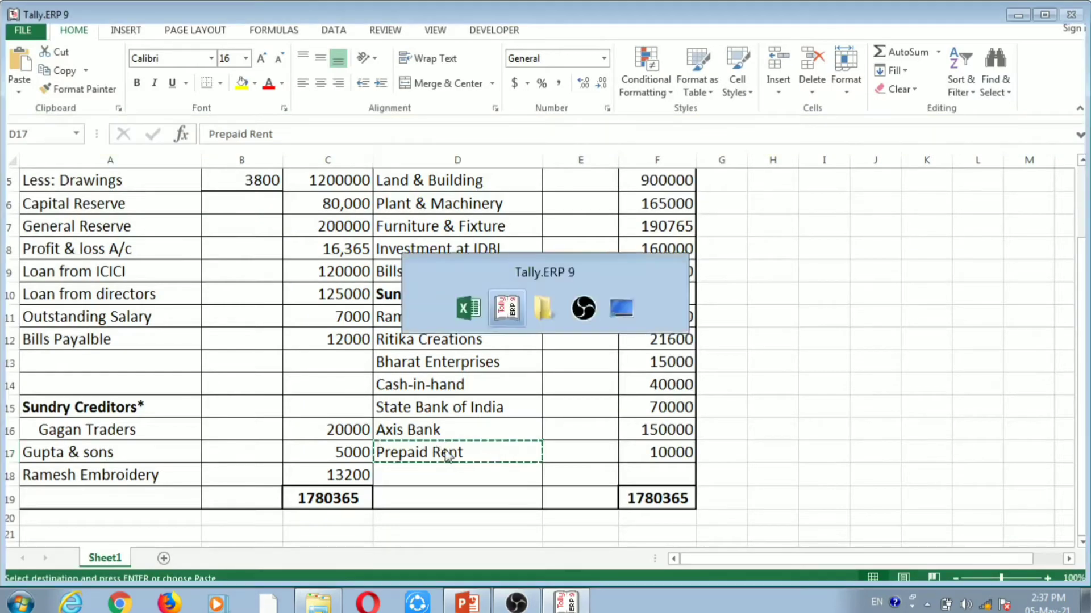
{"action": "type", "text": "10000"}
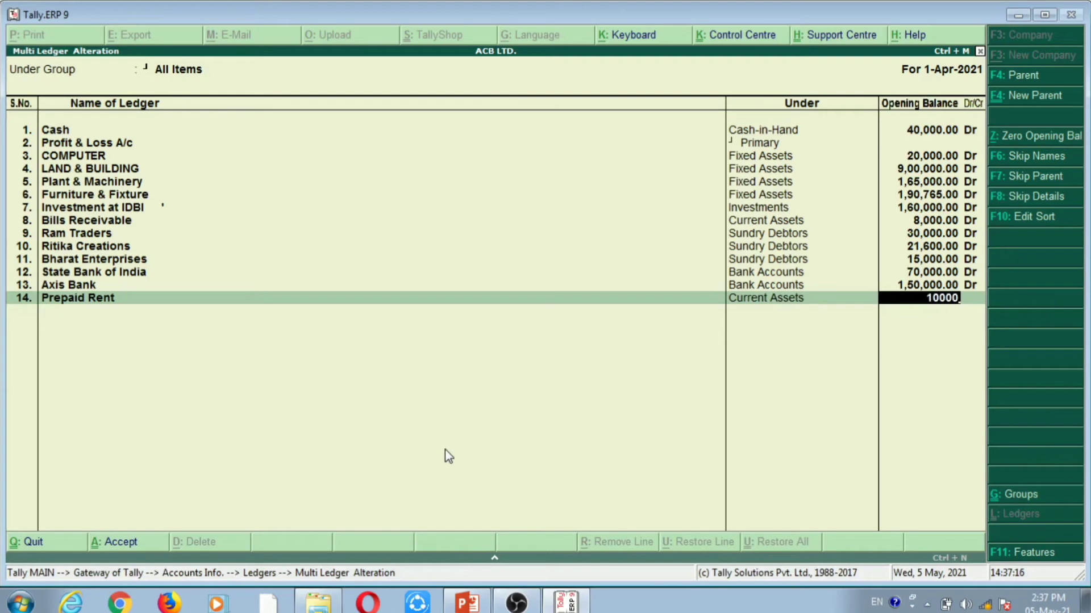
{"action": "key", "text": "Return"}
{"action": "key", "text": "Return"}
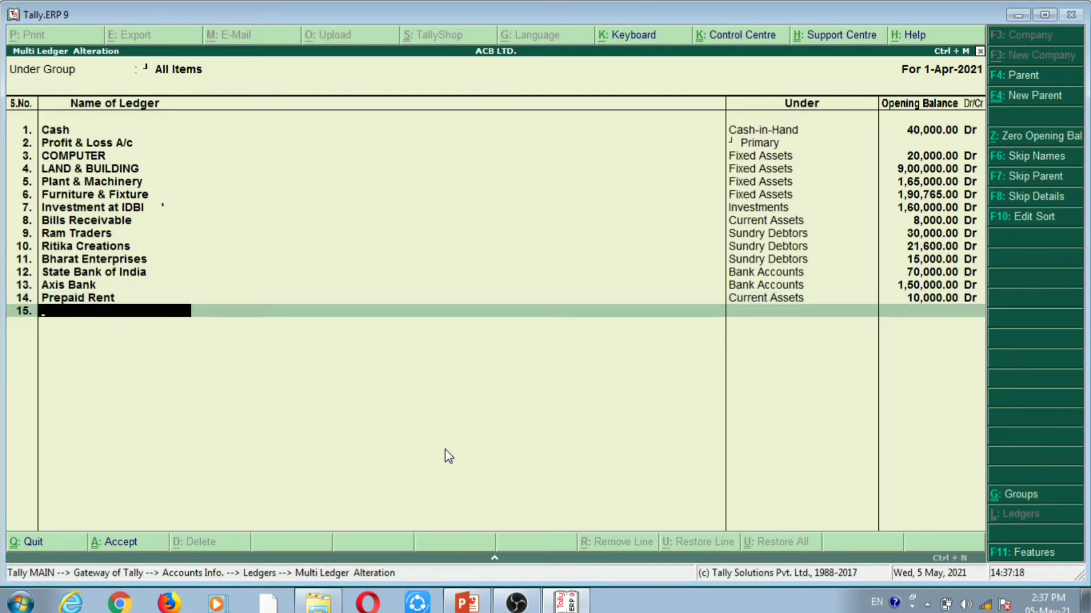
- Copy the name Capital from the liabilities in the Excel balance sheet and paste it as the fifteenth ledger's name in Tally.ERP 9
{"action": "key", "text": "alt+Tab"}
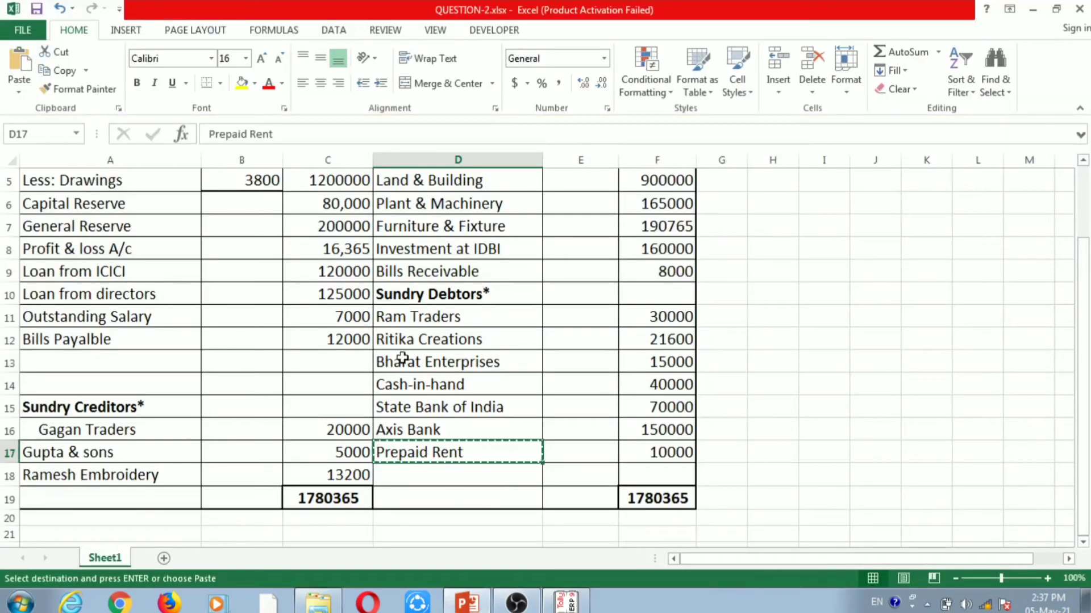
{"action": "key", "text": "Left"}
{"action": "key", "text": "Left"}
{"action": "key", "text": "Left"}
{"action": "key", "text": "Up"}
{"action": "key", "text": "Up"}
{"action": "key", "text": "Up"}
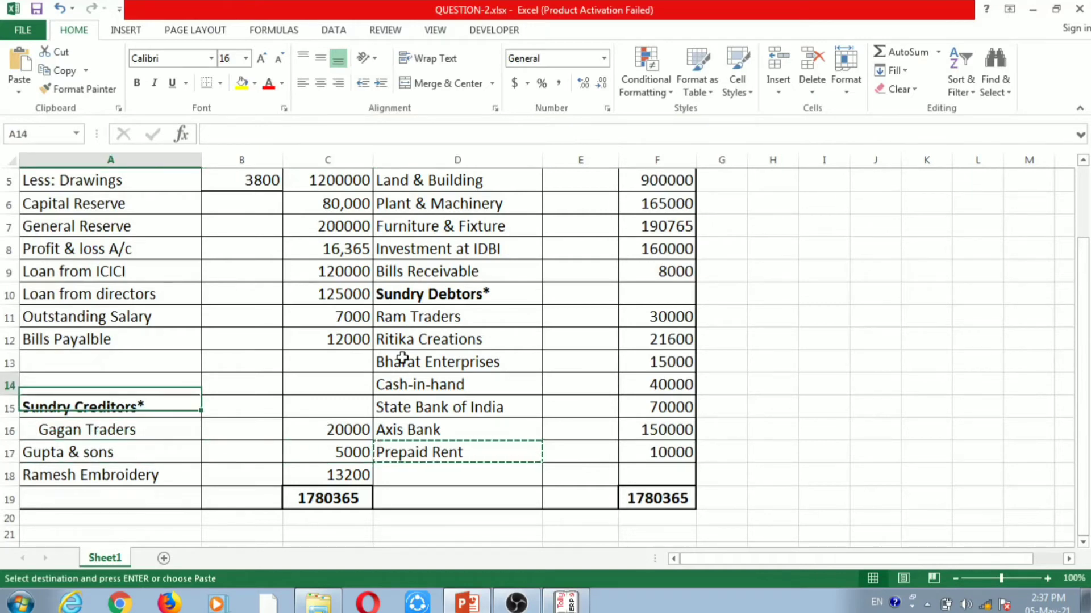
{"action": "key", "text": "ctrl+Home"}
{"action": "key", "text": "Down"}
{"action": "key", "text": "Down"}
{"action": "key", "text": "Down"}
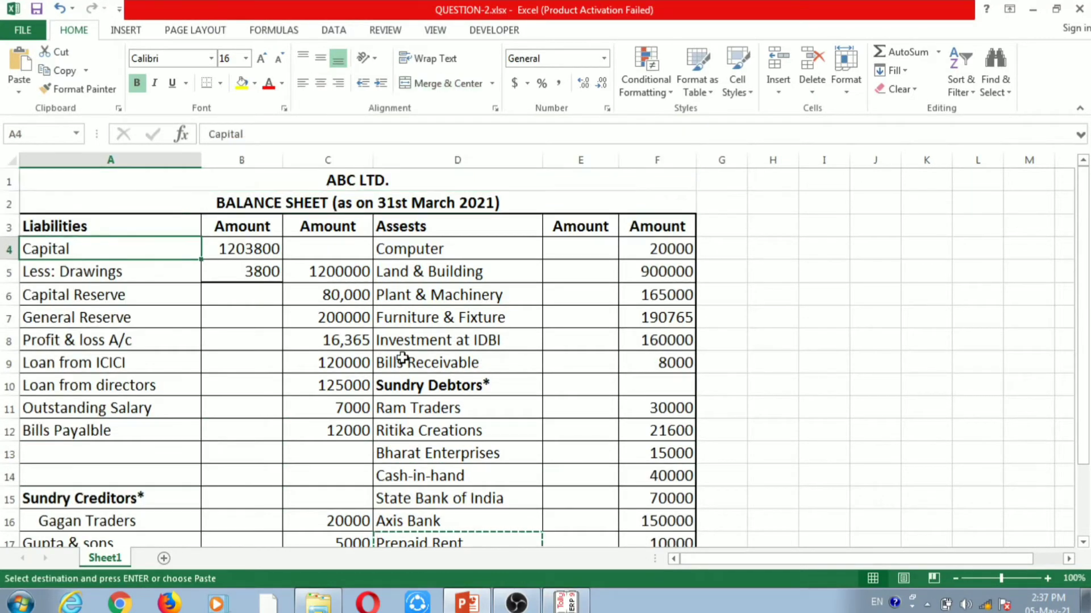
{"action": "key", "text": "Escape"}
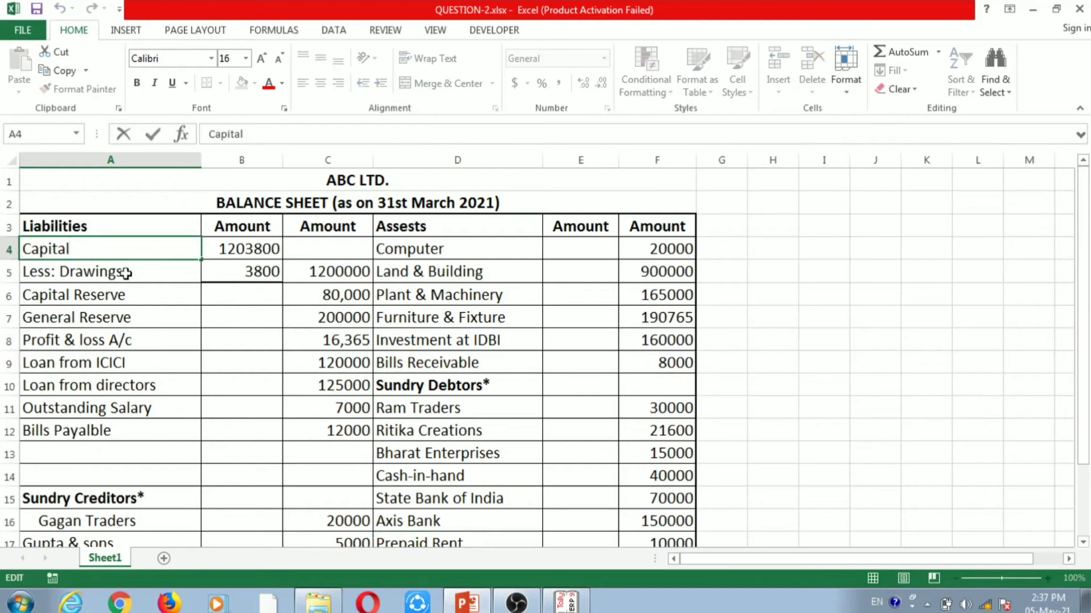
{"action": "left_click", "coordinate": [112, 297]}
{"action": "left_click", "coordinate": [80, 249]}
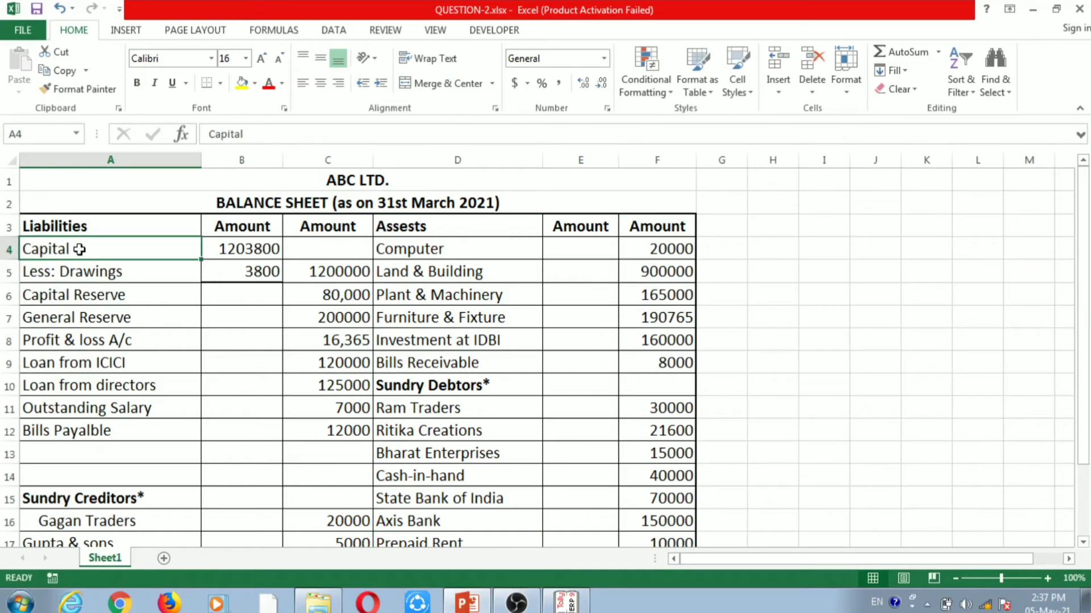
{"action": "key", "text": "alt+Tab"}
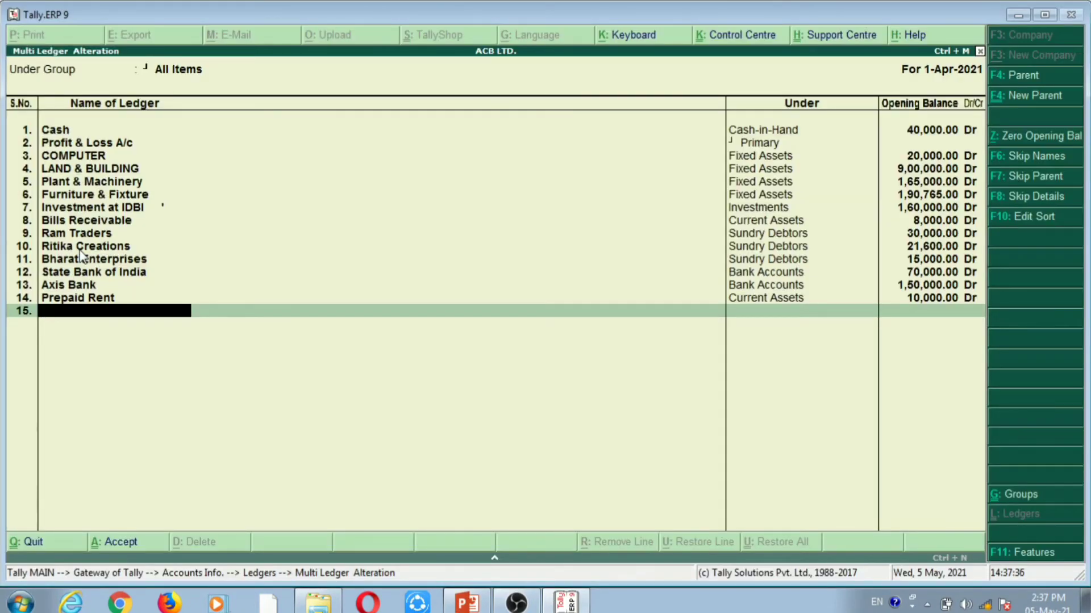
{"action": "key", "text": "alt+Tab"}
{"action": "key", "text": "ctrl+c"}
{"action": "key", "text": "alt+Tab"}
{"action": "key", "text": "ctrl+alt+v"}
{"action": "key", "text": "Return"}
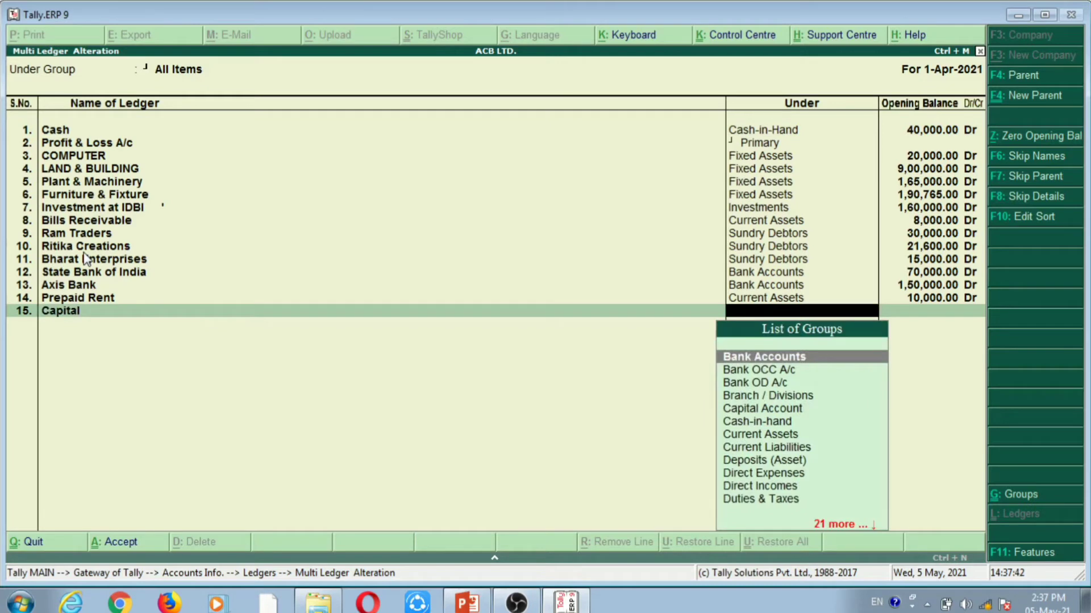
- Place the Capital ledger under Capital Account with the opening balance 12,03,800 Cr from the Excel balance sheet
{"action": "type", "text": "Capi"}
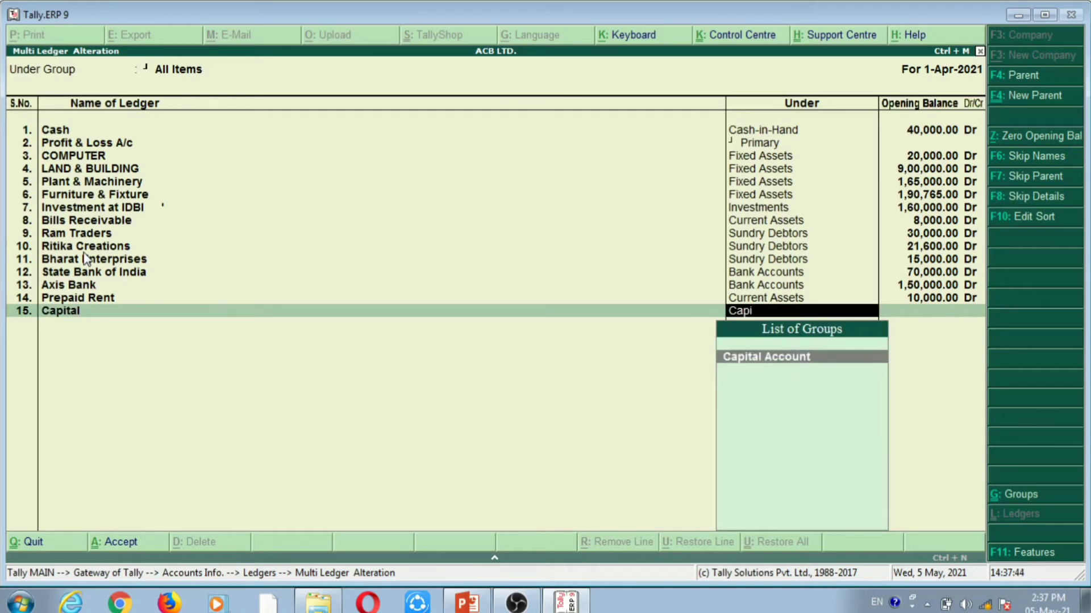
{"action": "key", "text": "Return"}
{"action": "key", "text": "alt+Tab"}
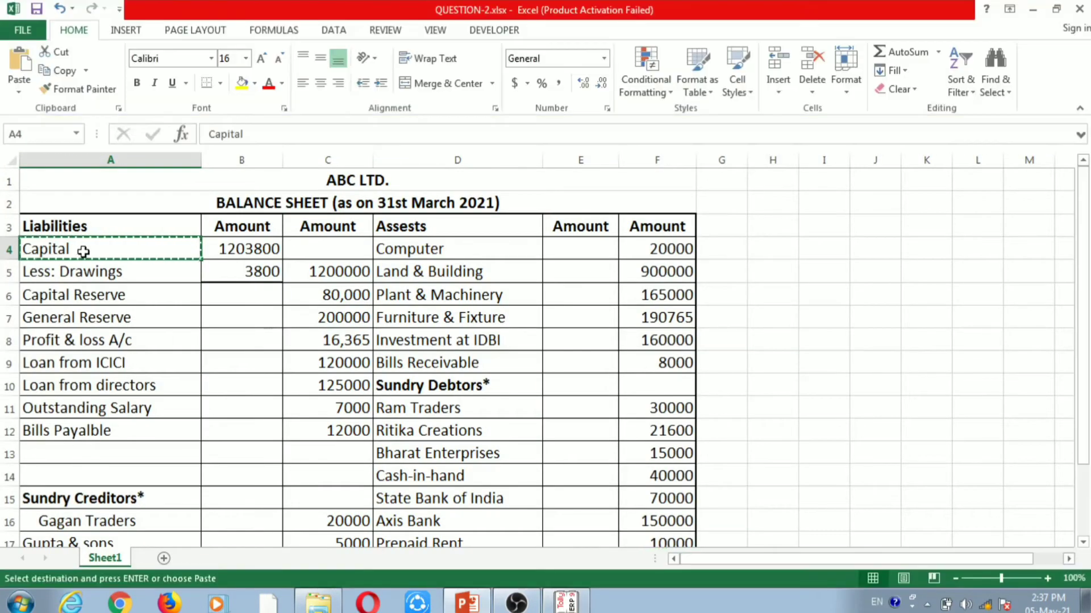
{"action": "double_click", "coordinate": [244, 249]}
{"action": "left_click", "coordinate": [224, 268]}
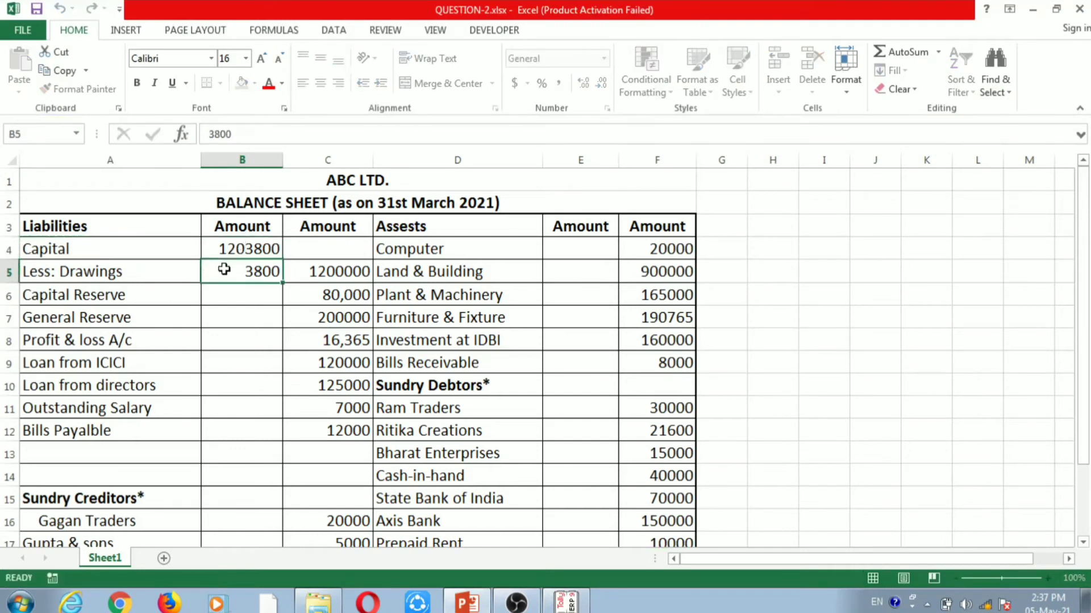
{"action": "left_click", "coordinate": [227, 237]}
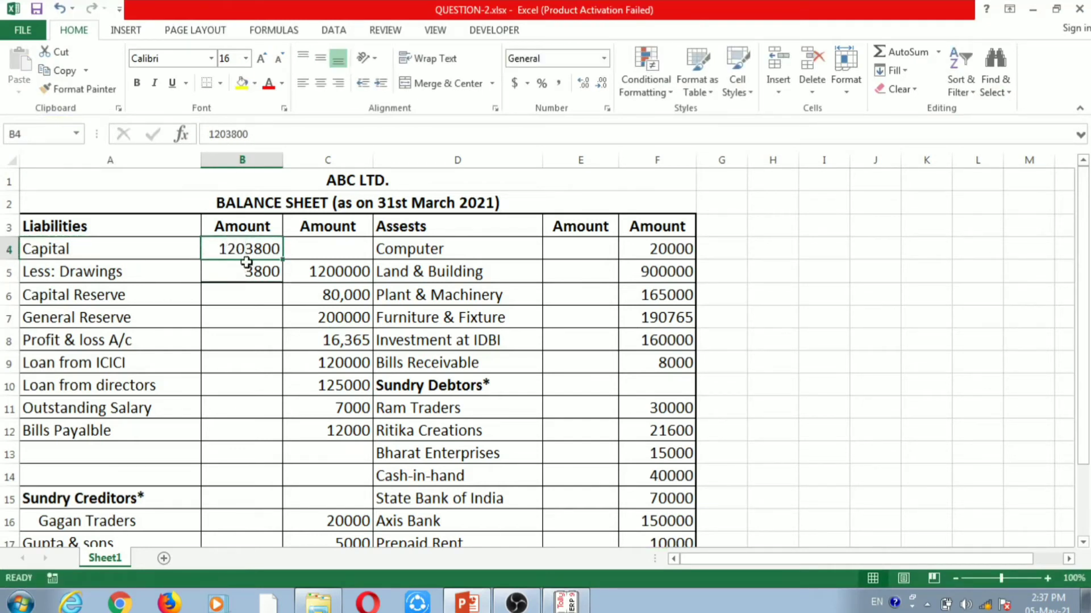
{"action": "key", "text": "alt+Tab"}
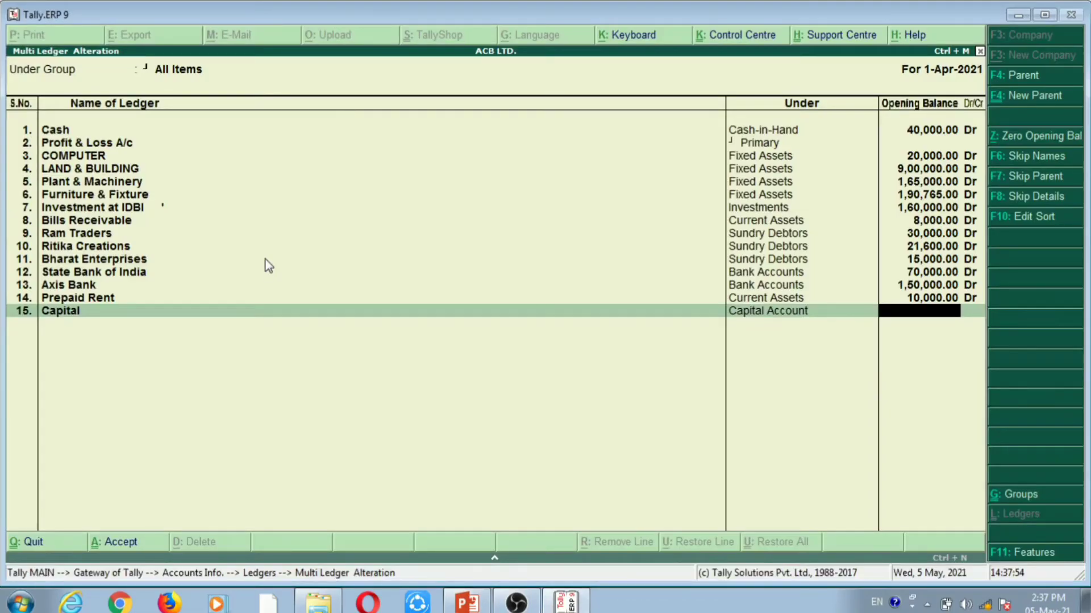
{"action": "type", "text": "12,03,8"}
{"action": "type", "text": "00"}
{"action": "key", "text": "Return"}
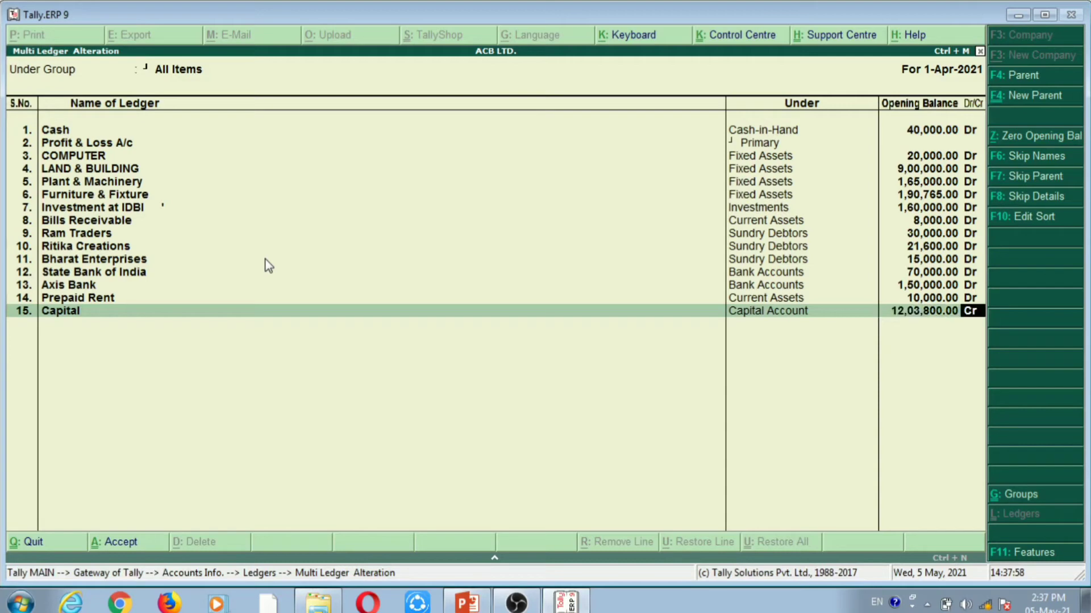
{"action": "key", "text": "c"}
{"action": "key", "text": "Return"}
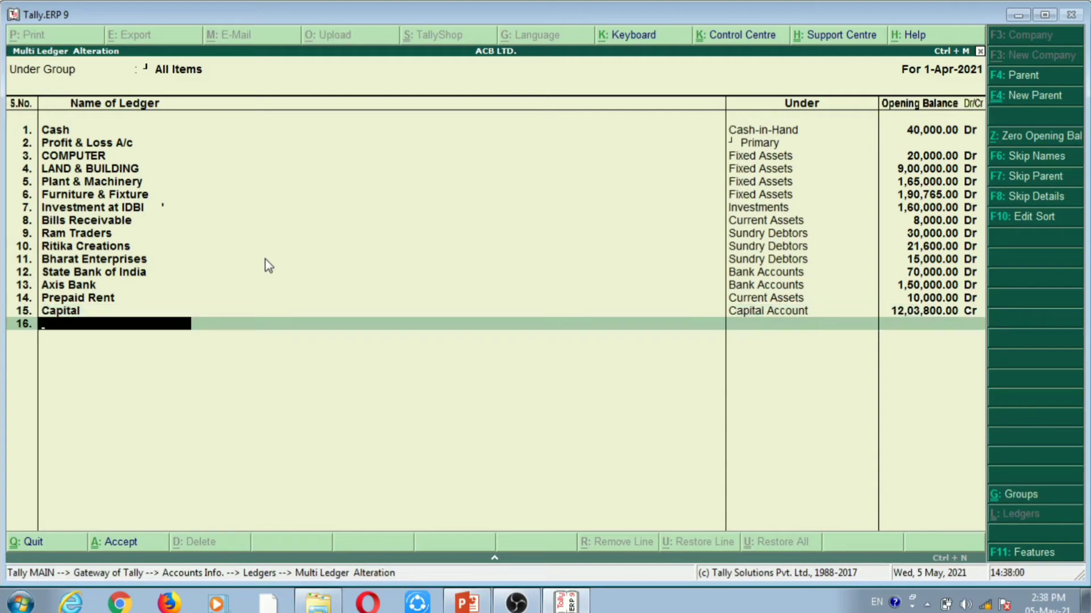
- Check the drawings entry in the Excel balance sheet and name the sixteenth ledger in Tally.ERP 9 Drawings
{"action": "key", "text": "alt+Tab"}
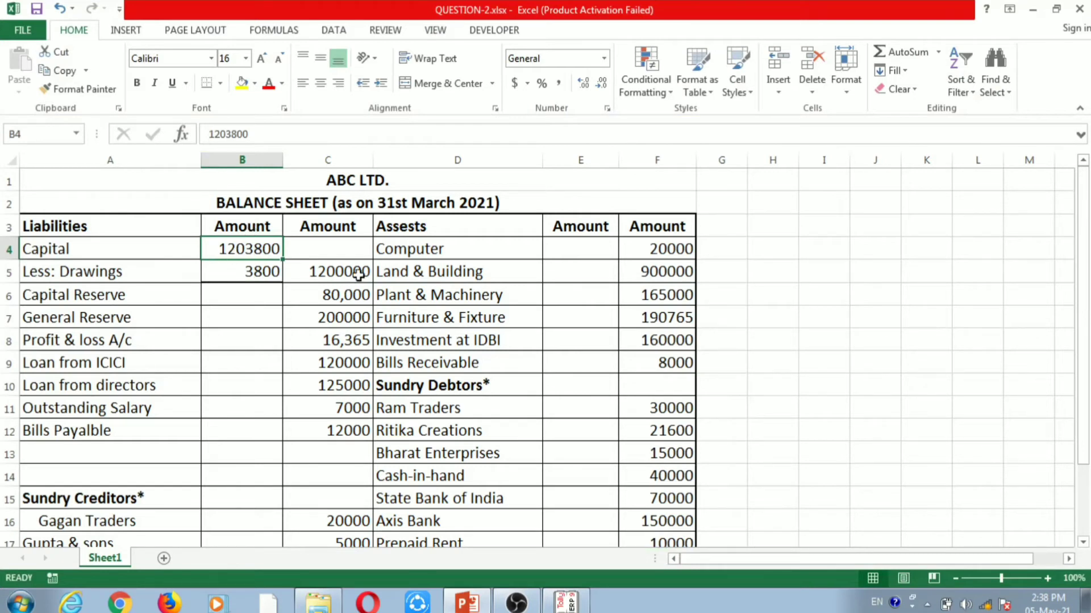
{"action": "left_click", "coordinate": [232, 273]}
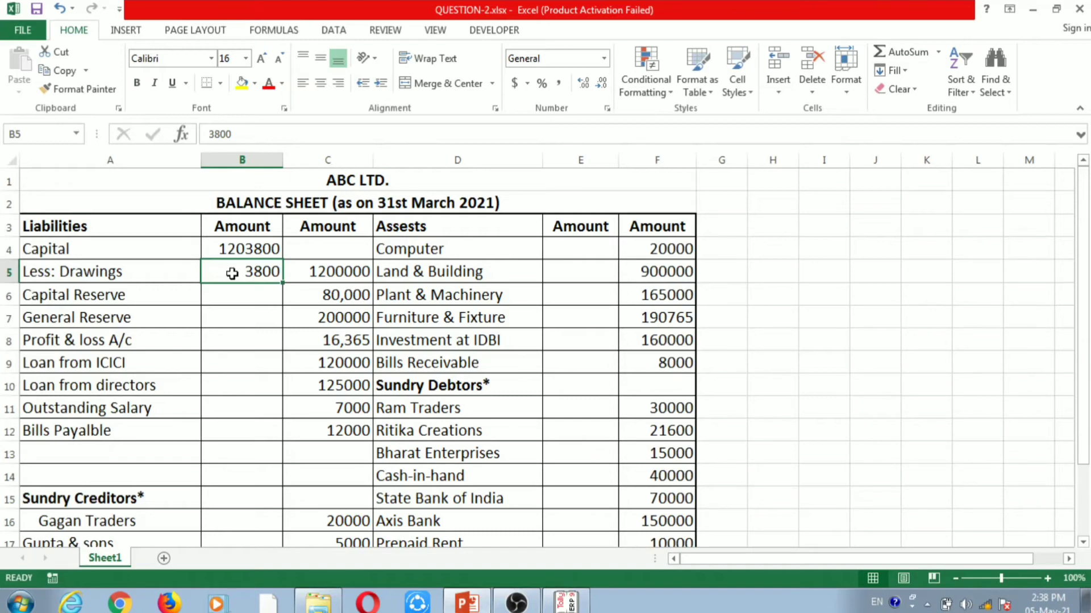
{"action": "key", "text": "alt+Tab"}
{"action": "key", "text": "alt+Tab"}
{"action": "key", "text": "alt+Tab"}
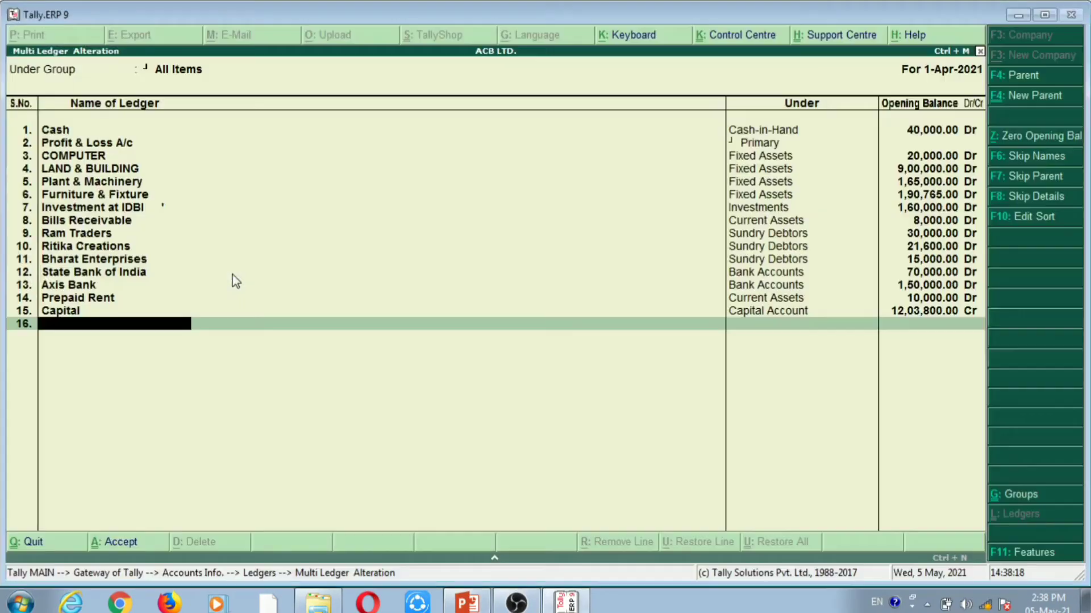
{"action": "type", "text": "Drawubg"}
{"action": "key", "text": "BackSpace"}
{"action": "key", "text": "BackSpace"}
{"action": "key", "text": "BackSpace"}
{"action": "key", "text": "alt+Tab"}
{"action": "key", "text": "alt+Tab"}
{"action": "type", "text": "ings"}
{"action": "key", "text": "Return"}
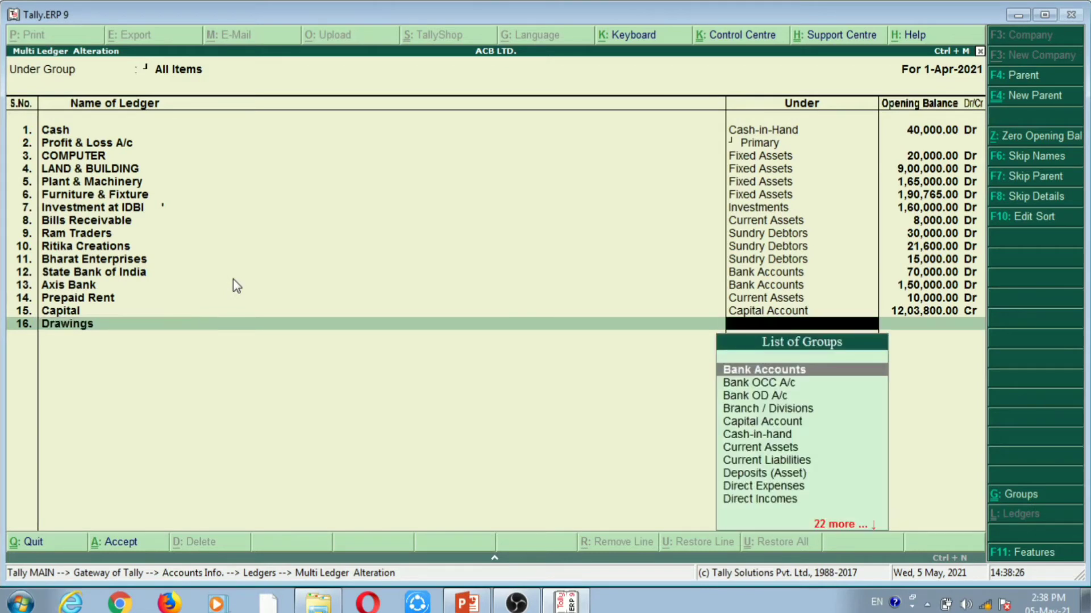
- Place the Drawings ledger under Capital Account and check the Capital and Less: Drawings entries in the Excel balance sheet
{"action": "type", "text": "cap"}
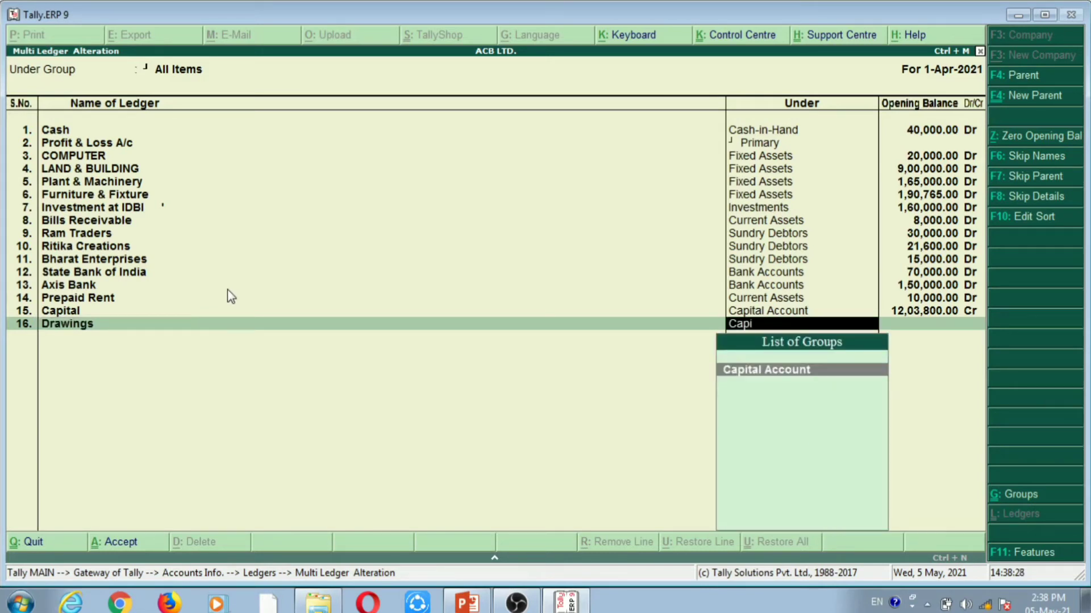
{"action": "key", "text": "Return"}
{"action": "key", "text": "alt+Tab"}
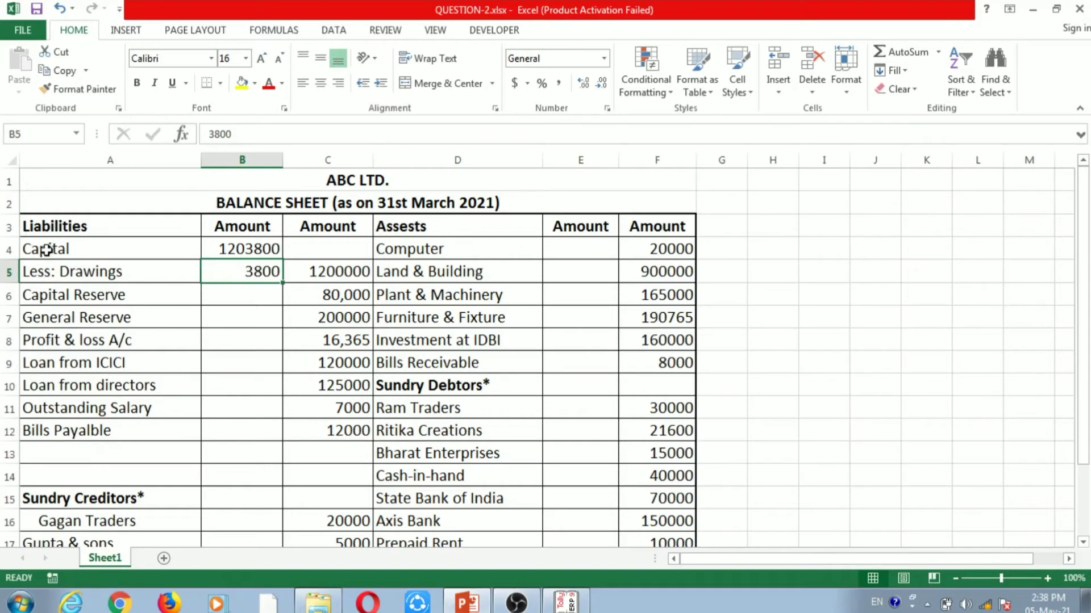
{"action": "left_click", "coordinate": [51, 250]}
{"action": "left_click", "coordinate": [74, 271]}
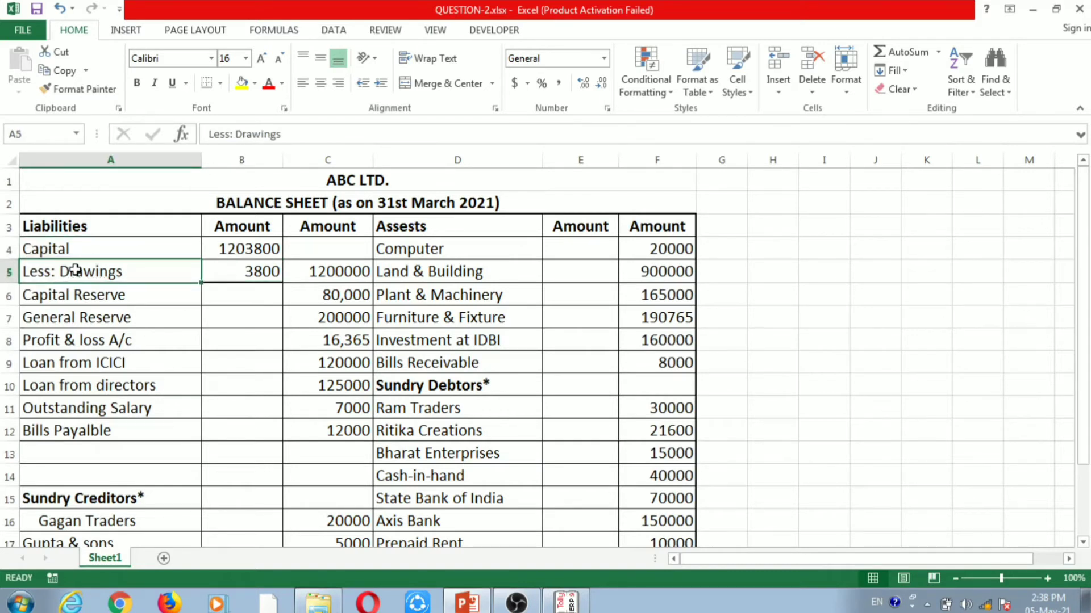
{"action": "left_click", "coordinate": [70, 251]}
{"action": "left_click", "coordinate": [85, 278]}
- Set the Drawings ledger's opening balance in Tally.ERP 9 to 3,800 Dr by entering it as a negative amount
{"action": "key", "text": "alt+Tab"}
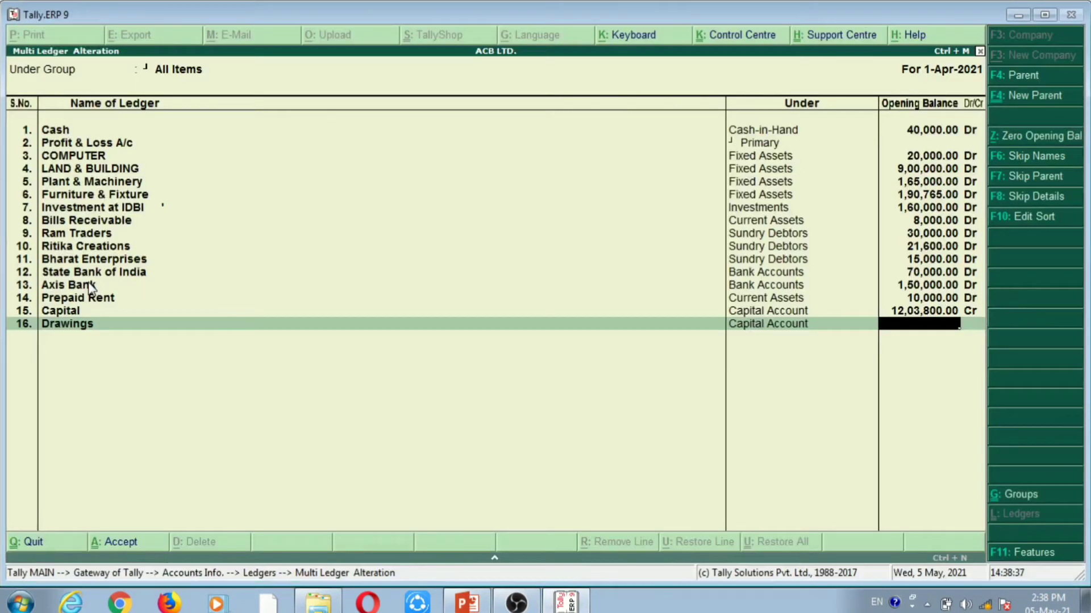
{"action": "key", "text": "alt+Tab"}
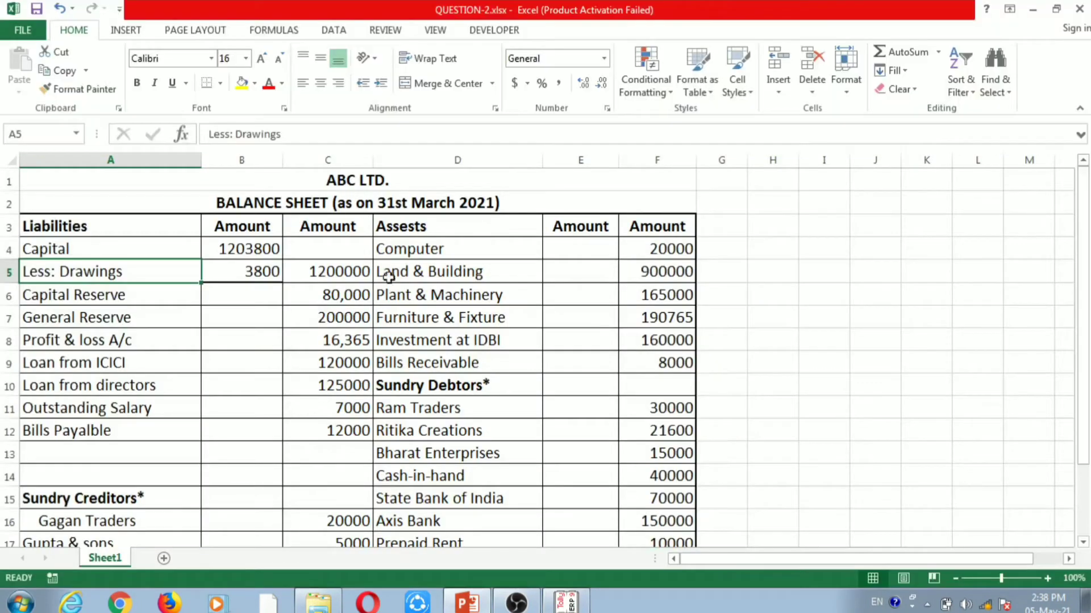
{"action": "key", "text": "alt+Tab"}
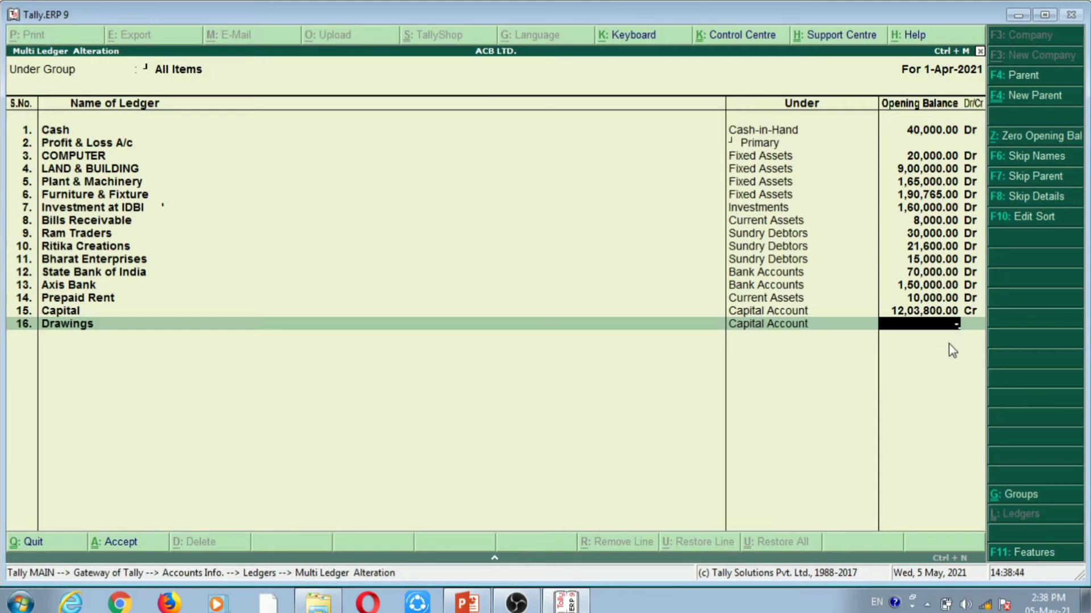
{"action": "key", "text": "alt+Tab"}
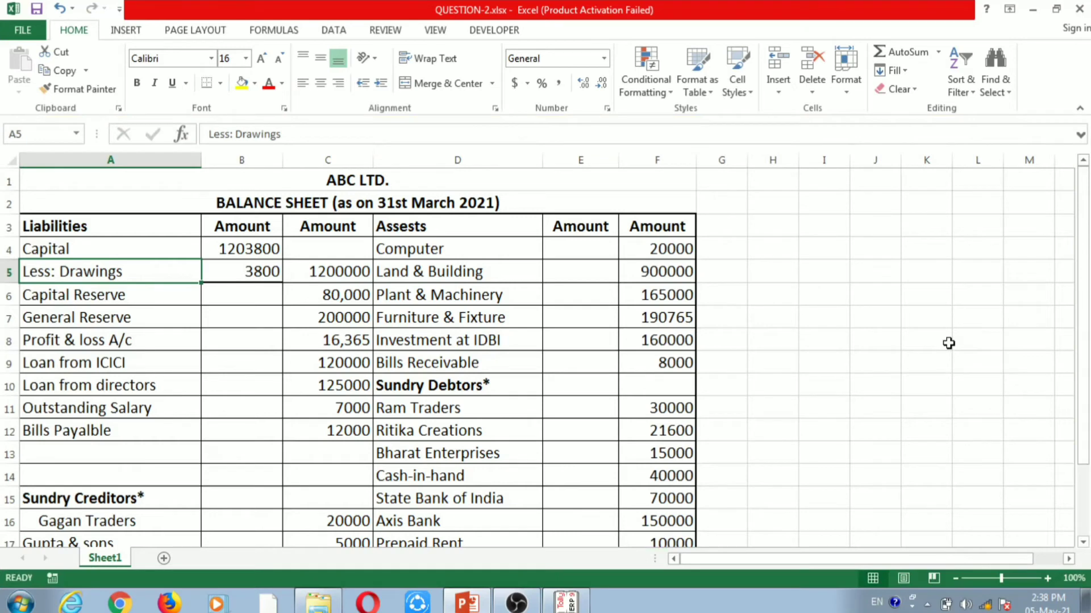
{"action": "key", "text": "alt+Tab"}
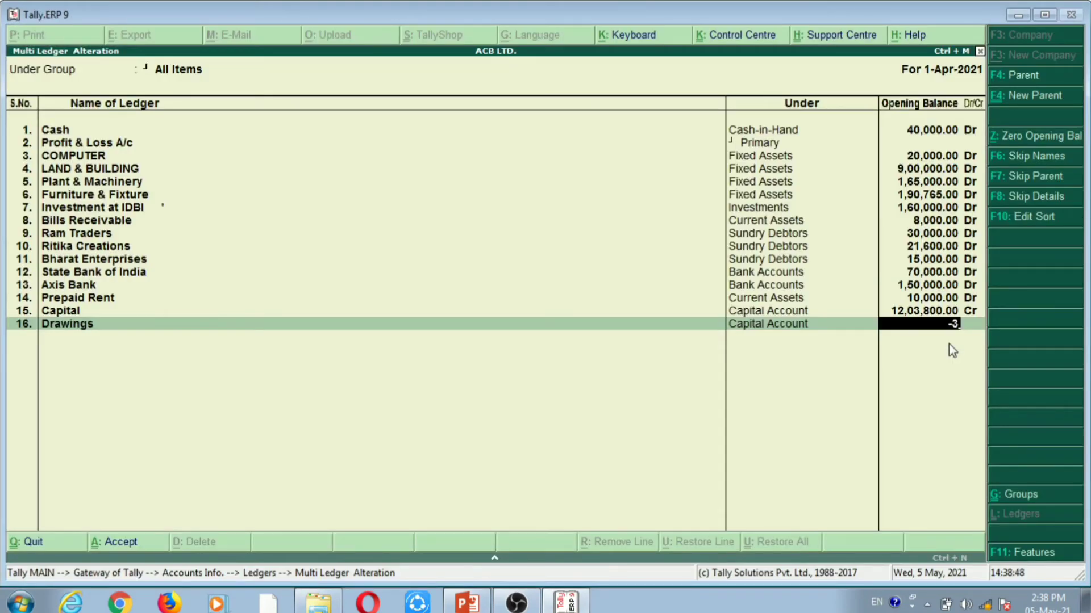
{"action": "key", "text": "Return"}
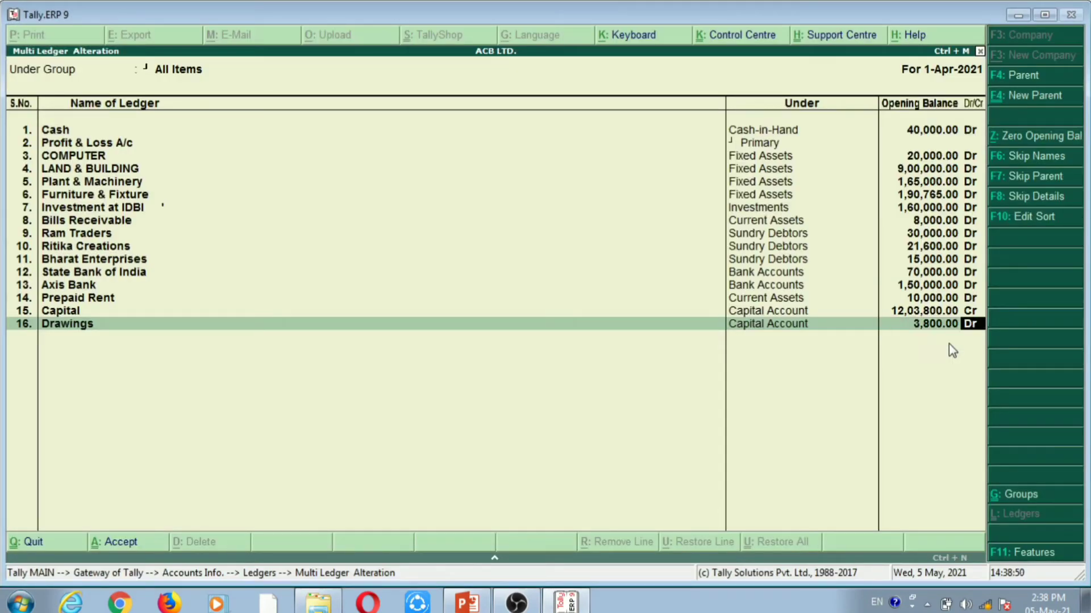
{"action": "key", "text": "Return"}
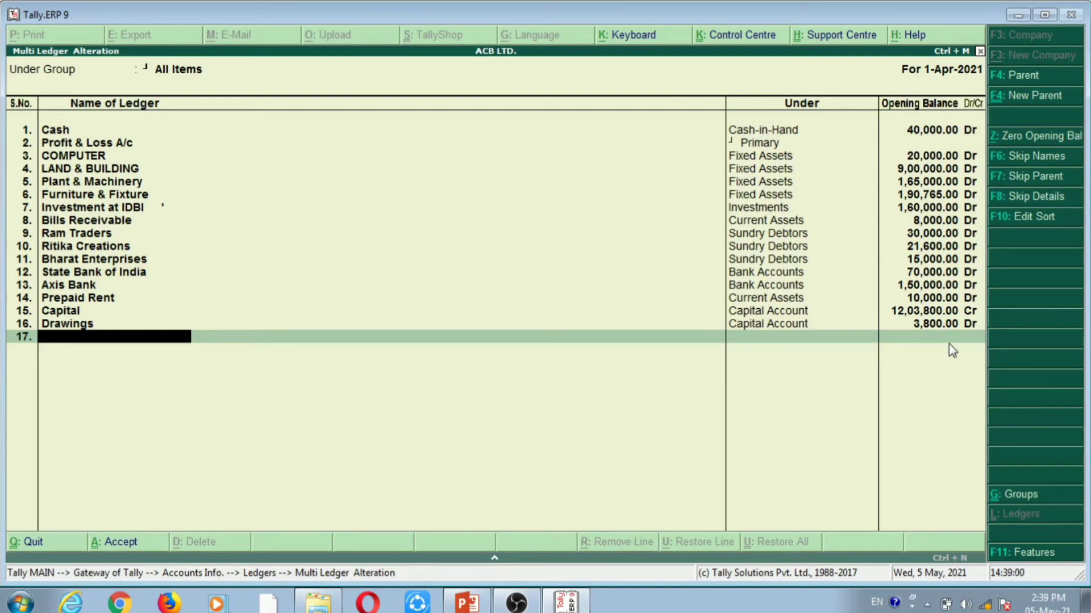
- Copy the name Capital Reserve from the Excel balance sheet and paste it as the seventeenth ledger's name in Tally.ERP 9
{"action": "key", "text": "alt+Tab"}
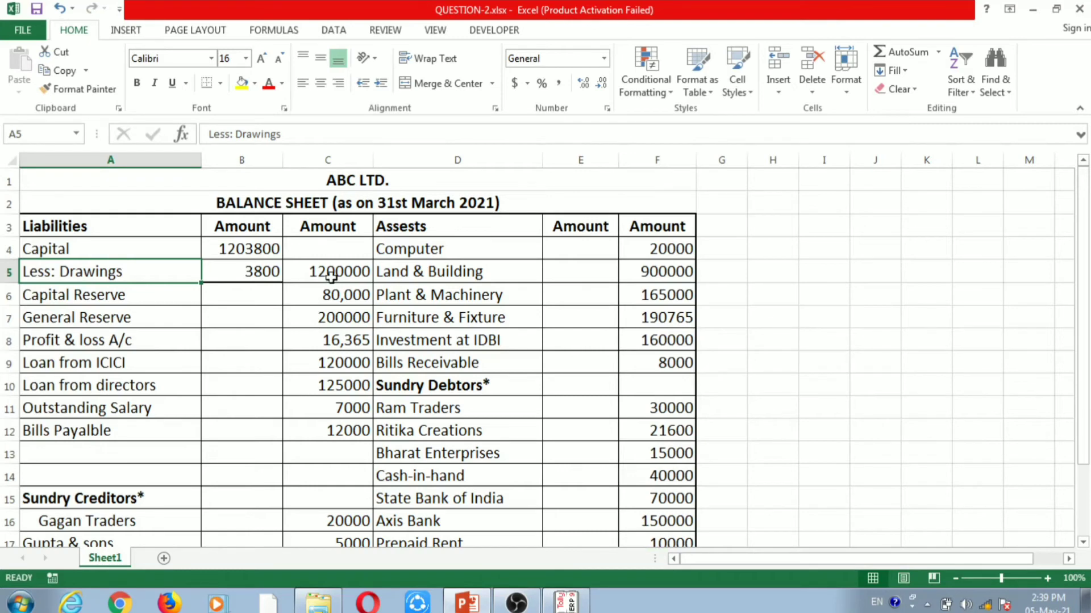
{"action": "left_click", "coordinate": [138, 290]}
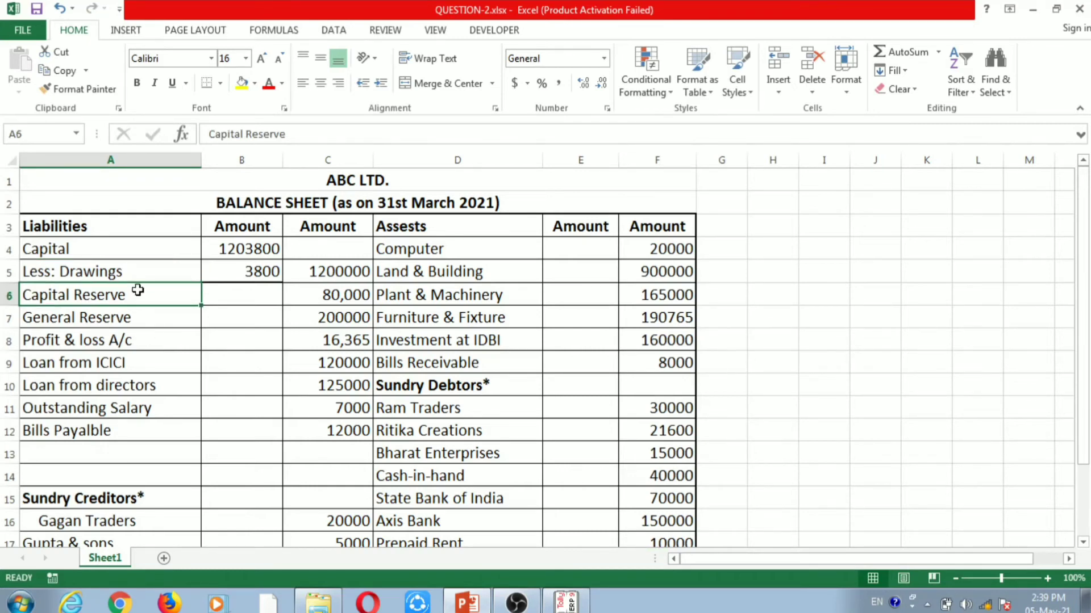
{"action": "key", "text": "ctrl+c"}
{"action": "key", "text": "alt+Tab"}
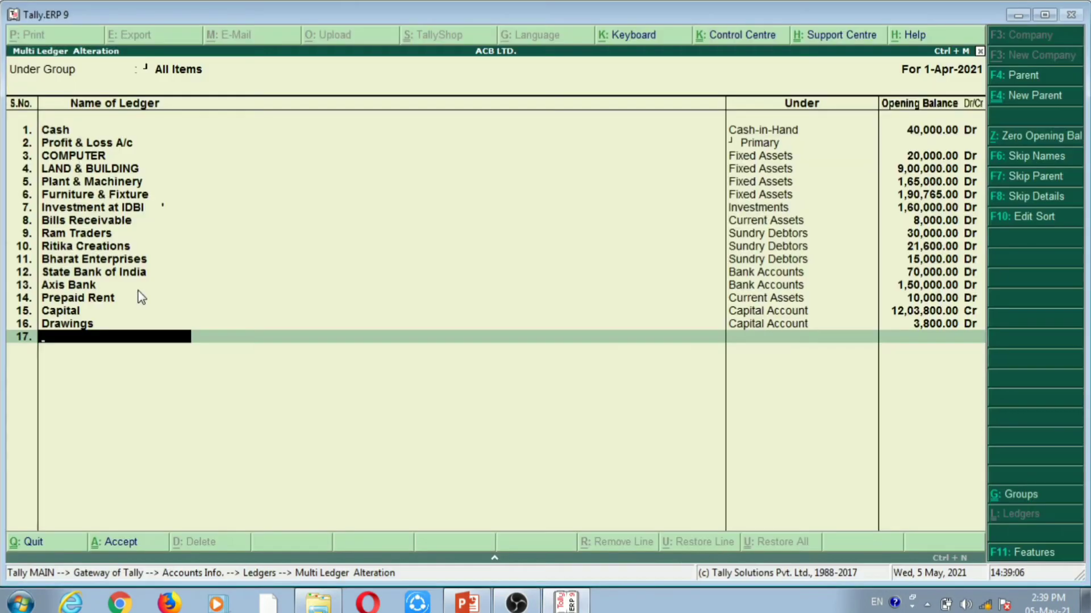
{"action": "key", "text": "ctrl+alt+v"}
{"action": "key", "text": "Return"}
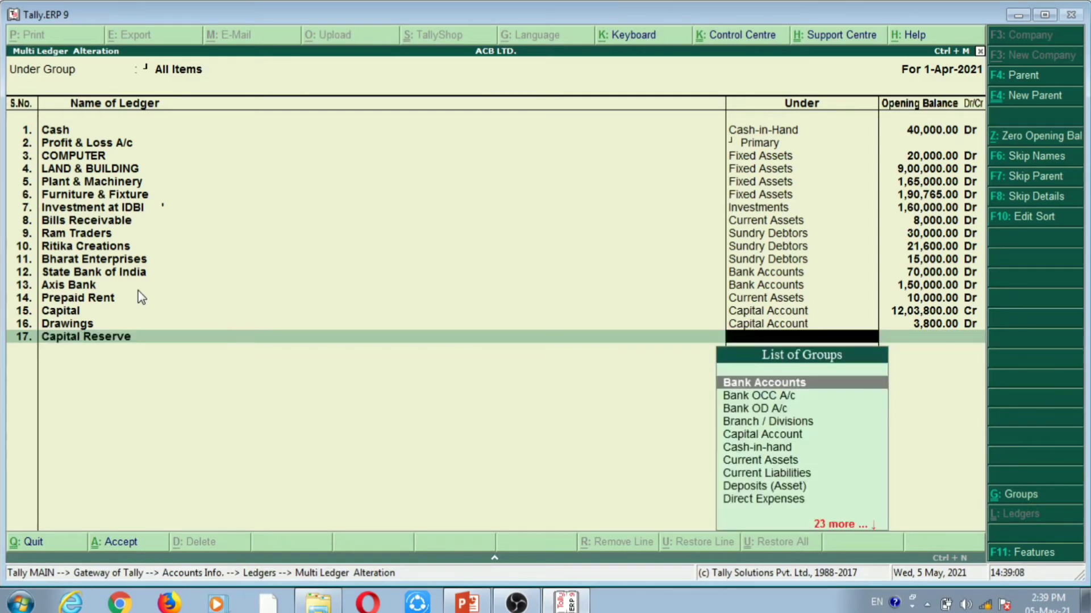
- Place the Capital Reserve ledger under Reserves & Surplus with the opening balance 80000 Cr from the Excel balance sheet
{"action": "type", "text": "res"}
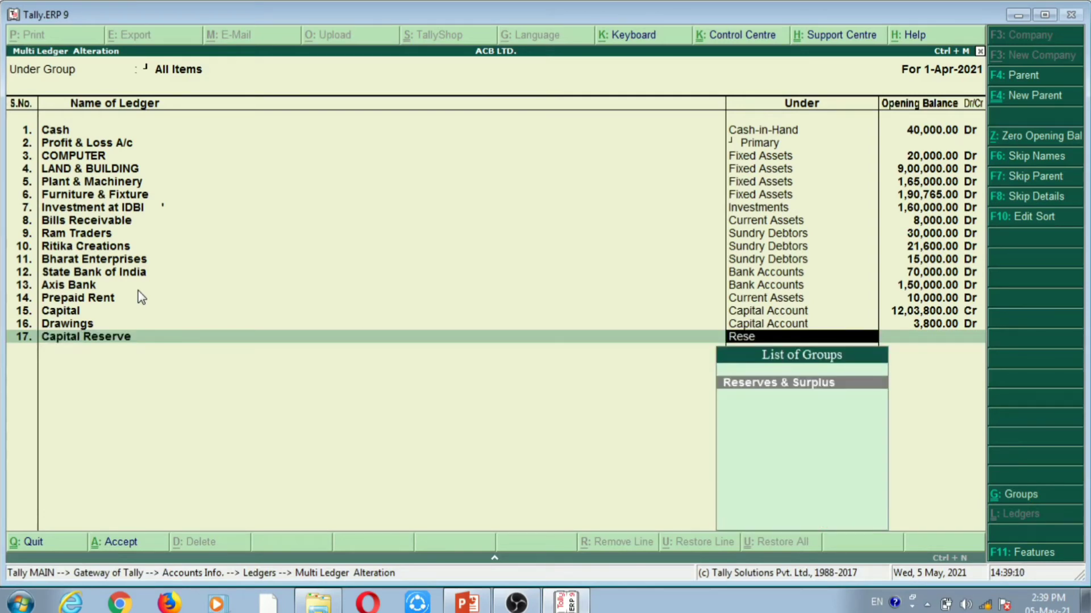
{"action": "key", "text": "Return"}
{"action": "key", "text": "alt+Tab"}
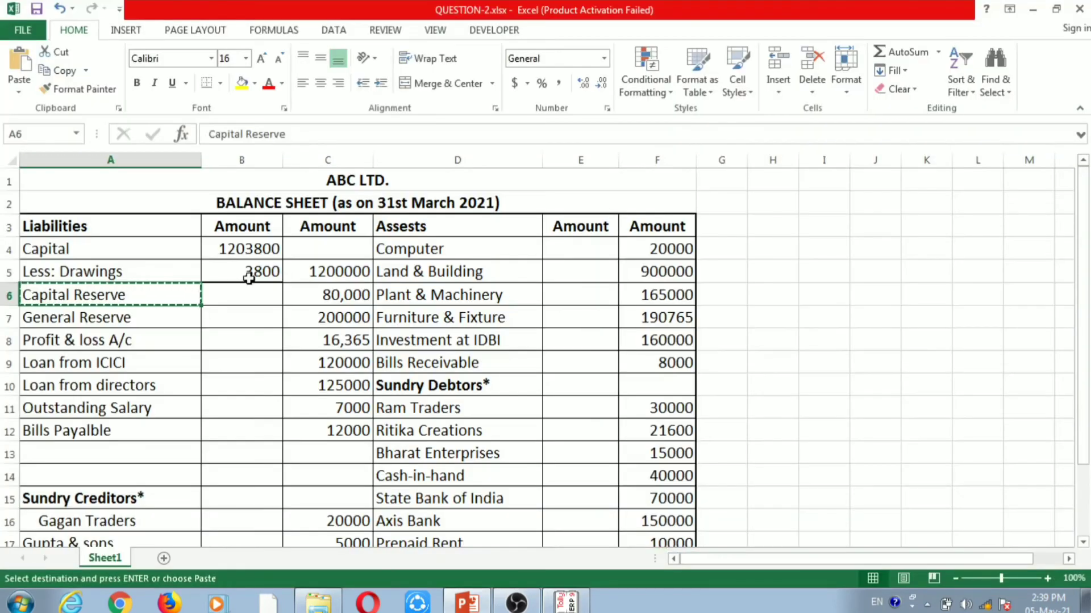
{"action": "key", "text": "alt+Tab"}
{"action": "type", "text": "80000"}
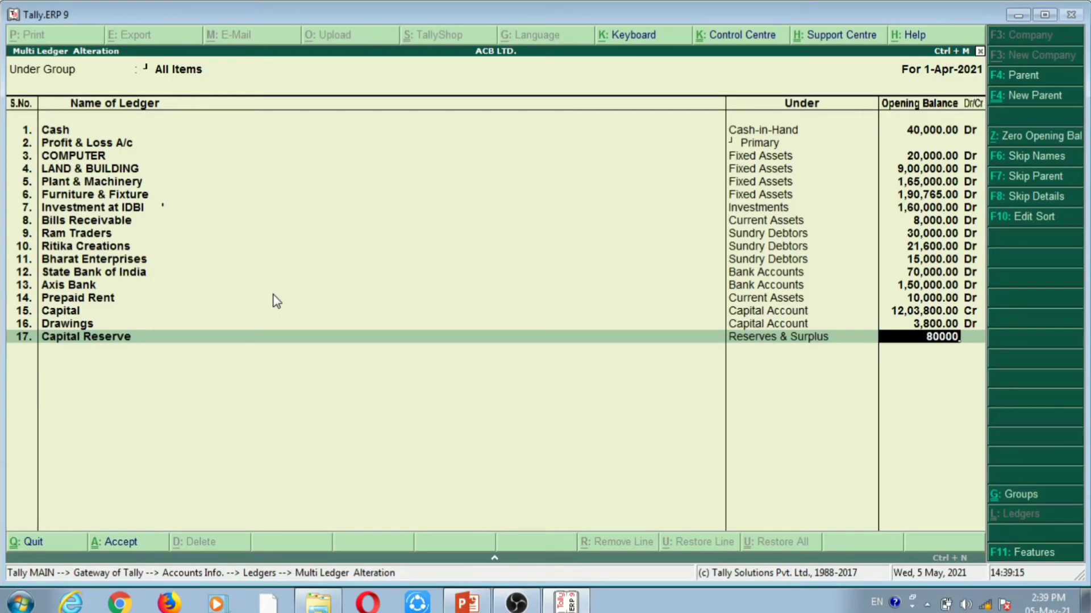
{"action": "key", "text": "Return"}
{"action": "type", "text": "c"}
{"action": "key", "text": "Return"}
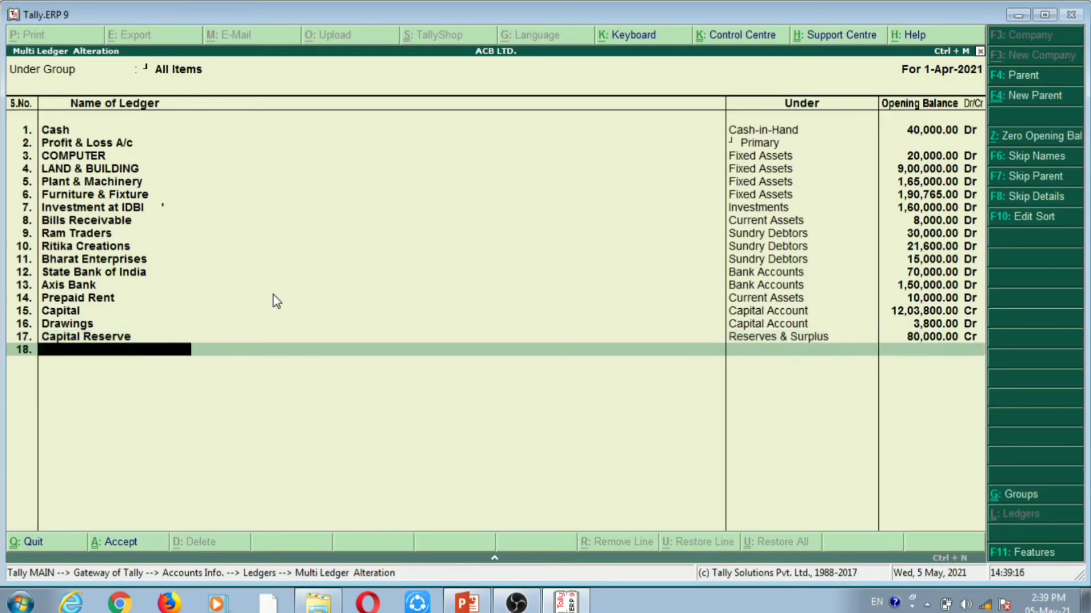
- Copy the name General Reserve from the Excel balance sheet and paste it as the eighteenth ledger's name in Tally.ERP 9
{"action": "key", "text": "alt+Tab"}
{"action": "left_click", "coordinate": [118, 312]}
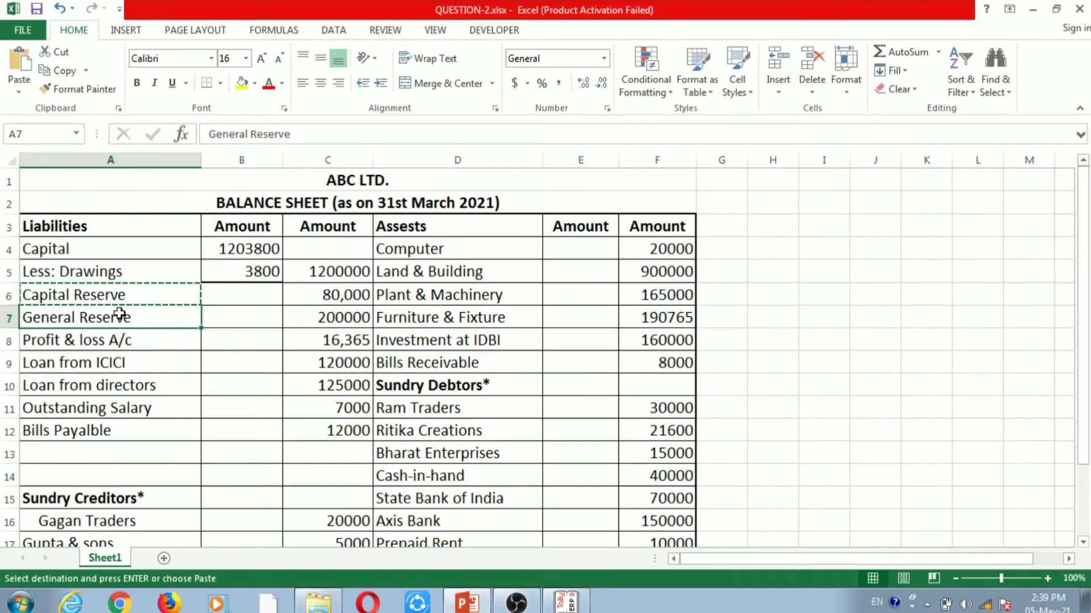
{"action": "key", "text": "ctrl+c"}
{"action": "key", "text": "alt+Tab"}
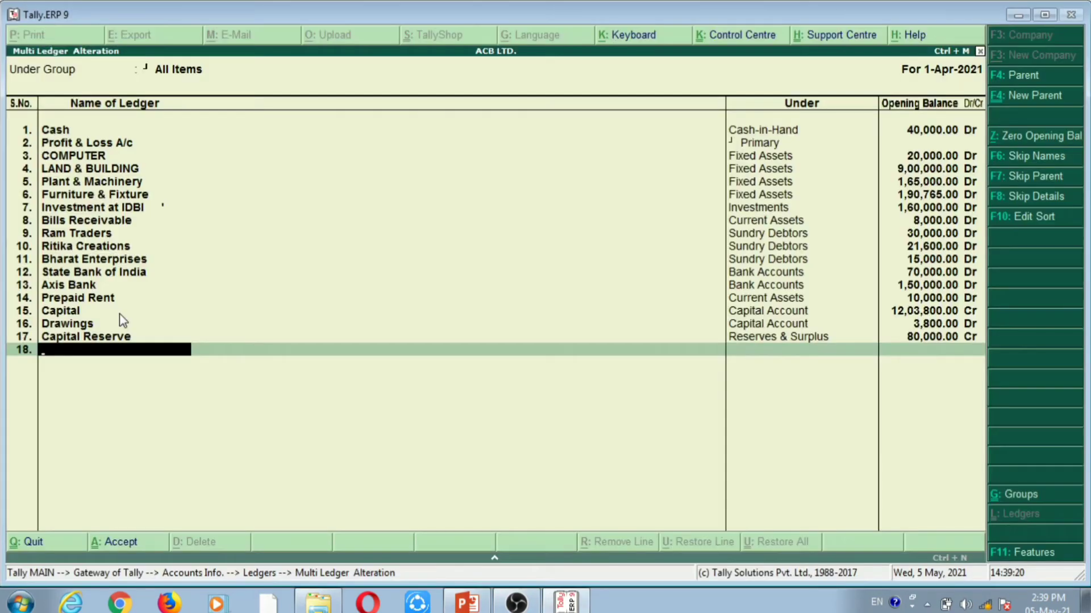
{"action": "key", "text": "ctrl+alt+v"}
{"action": "key", "text": "Return"}
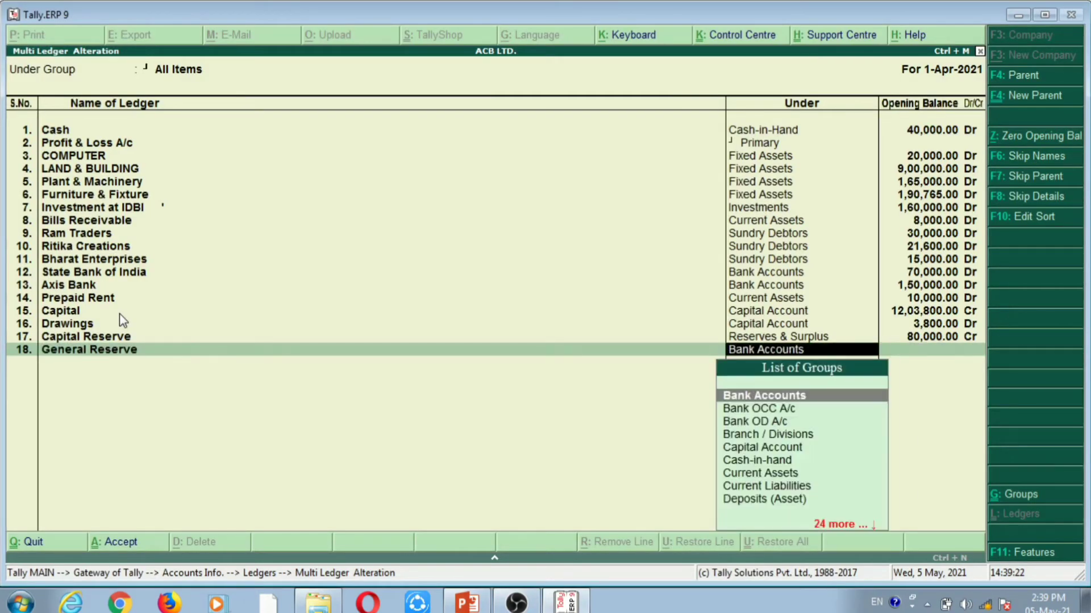
- Place the General Reserve ledger under Reserves & Surplus with the opening balance 200000 Cr from the Excel balance sheet
{"action": "type", "text": "Rese"}
{"action": "key", "text": "Return"}
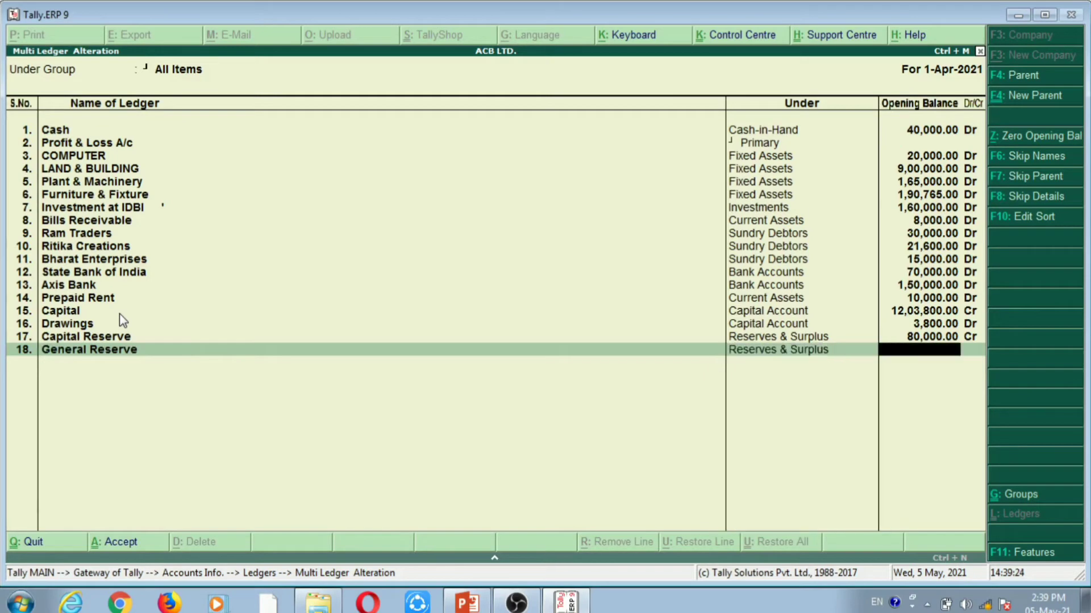
{"action": "key", "text": "alt+Tab"}
{"action": "key", "text": "alt+Tab"}
{"action": "type", "text": "200000"}
{"action": "key", "text": "Return"}
{"action": "key", "text": "Return"}
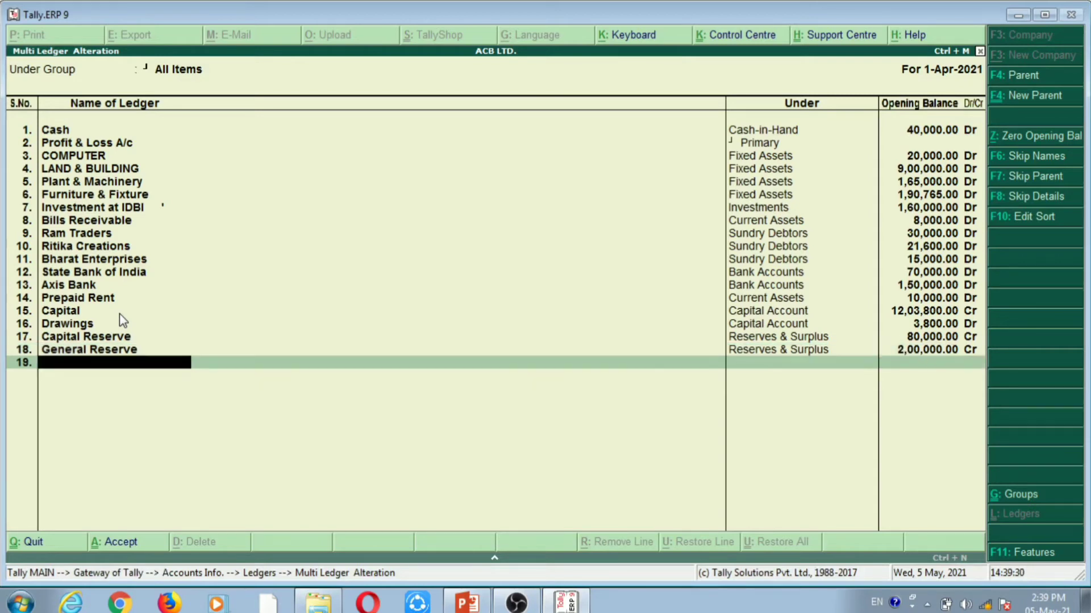
- Check the Profit & loss A/c entry among the liabilities in the Excel balance sheet and return to Tally.ERP 9
{"action": "key", "text": "alt+Tab"}
{"action": "left_click", "coordinate": [68, 340]}
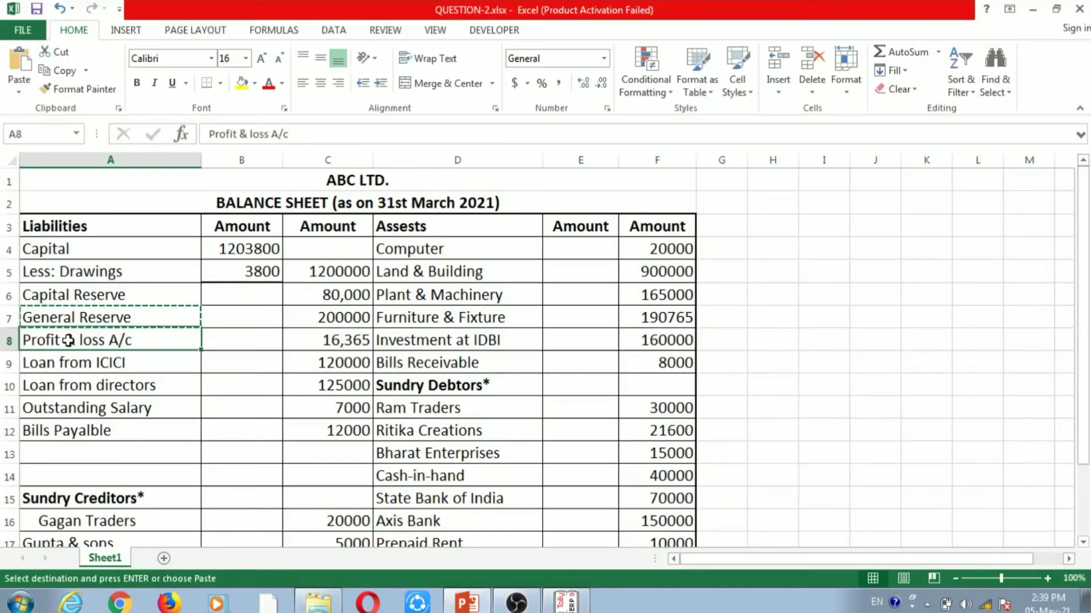
{"action": "key", "text": "Escape"}
{"action": "key", "text": "F2"}
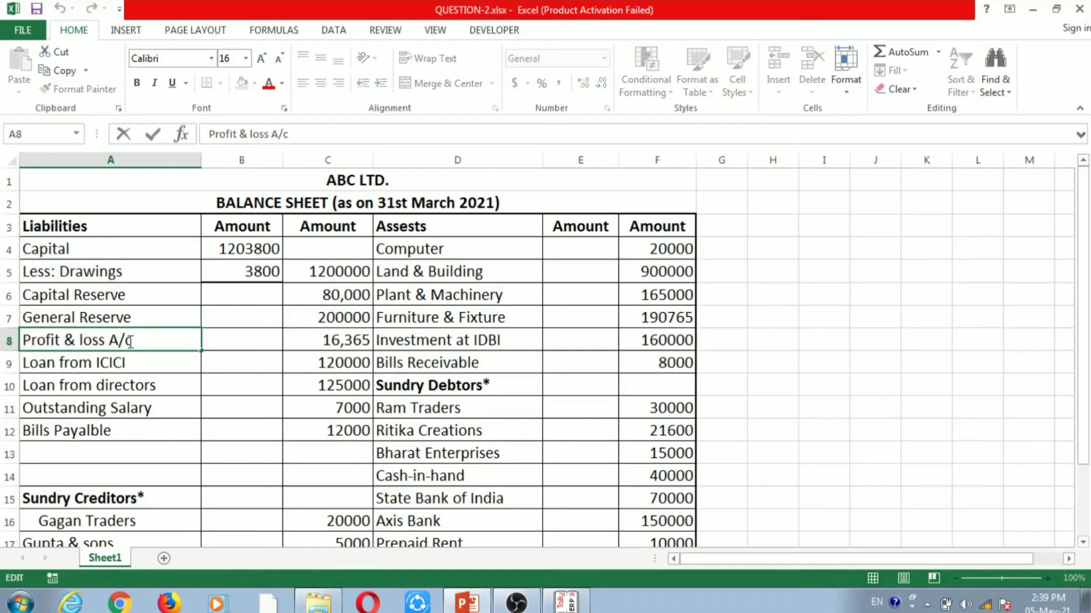
{"action": "key", "text": "Return"}
{"action": "left_click", "coordinate": [123, 341]}
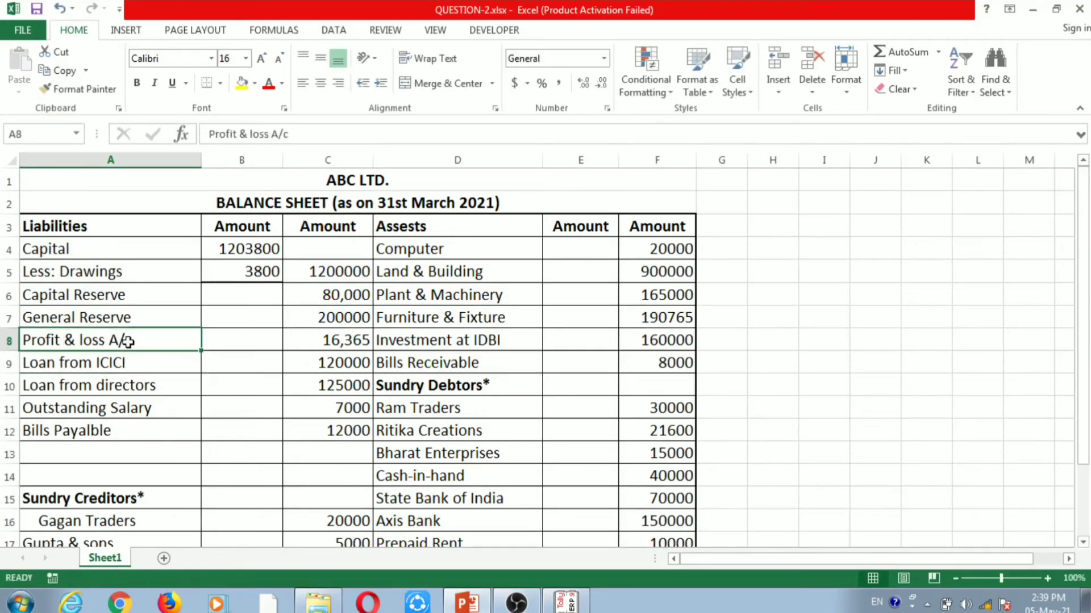
{"action": "key", "text": "alt+Tab"}
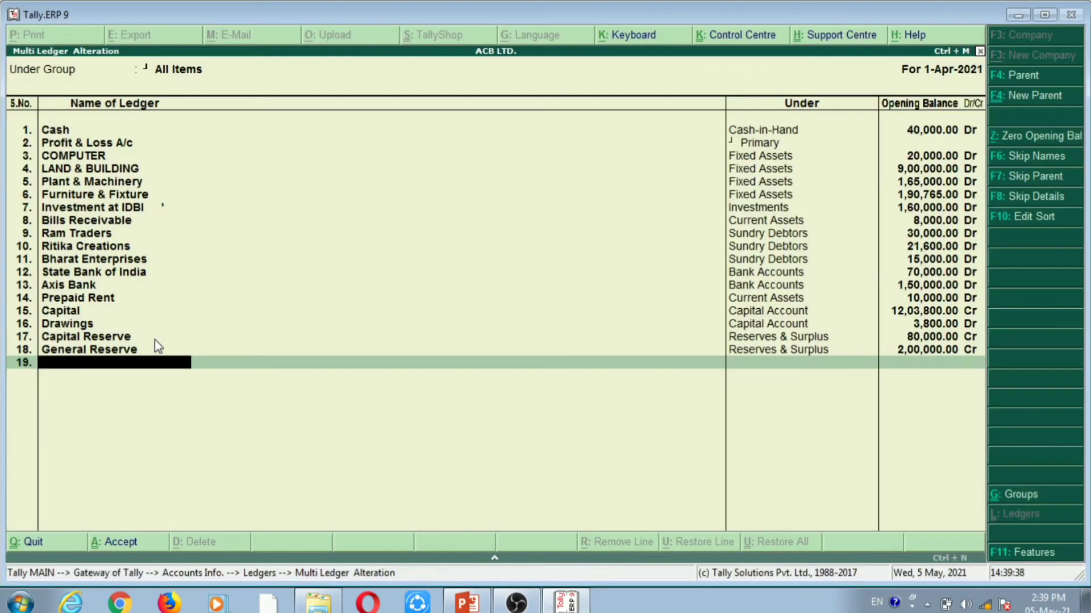
- Set the opening balance of the existing Profit & Loss A/c ledger to 16,365 Cr from the Excel balance sheet
{"action": "left_click", "coordinate": [105, 146]}
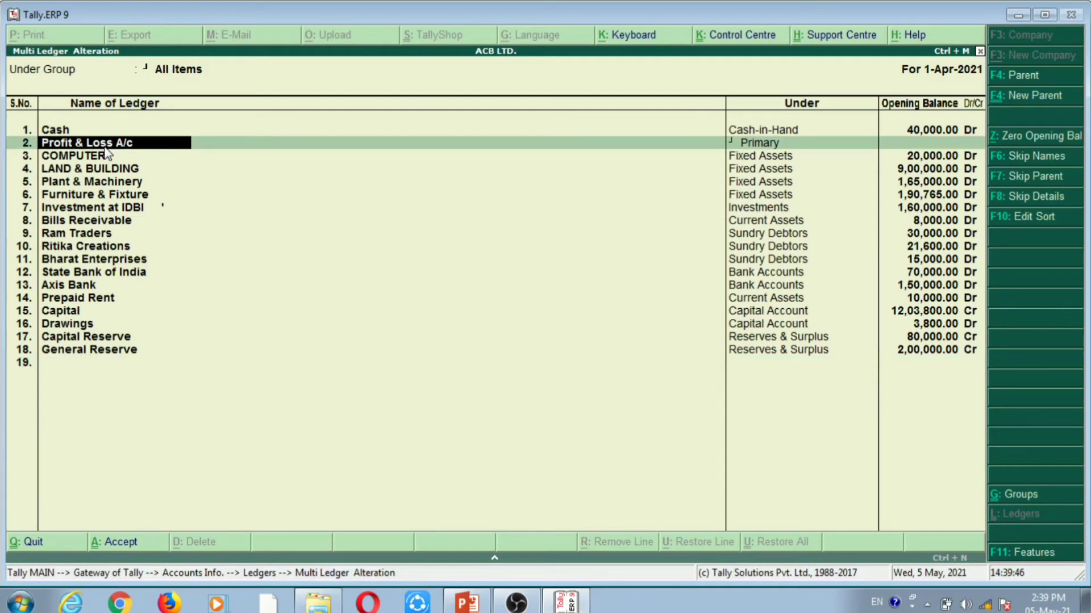
{"action": "key", "text": "Return"}
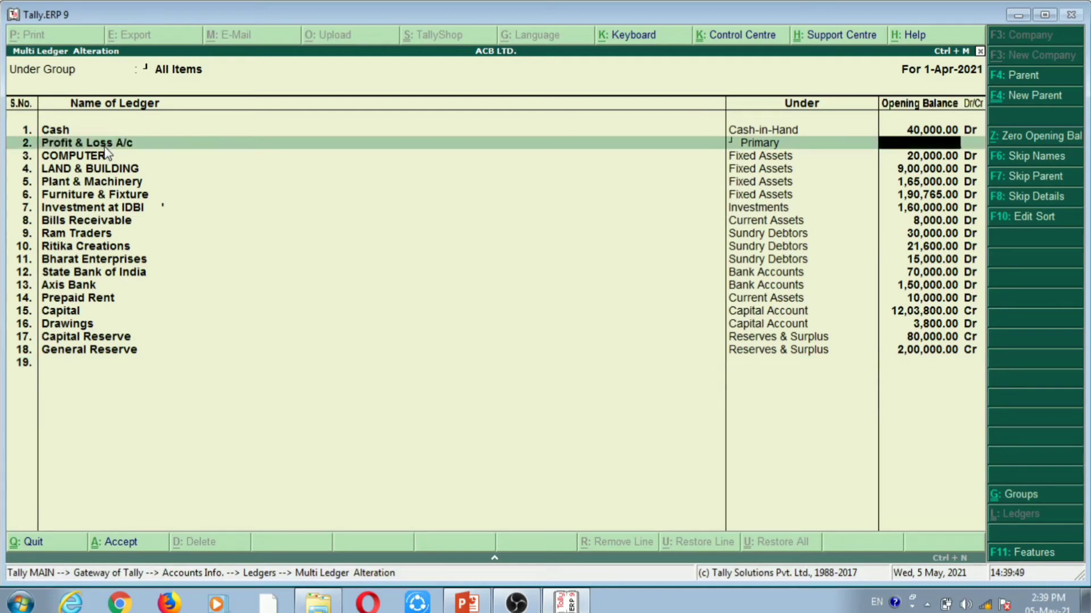
{"action": "key", "text": "alt+Tab"}
{"action": "key", "text": "alt+Tab"}
{"action": "key", "text": "alt+Tab"}
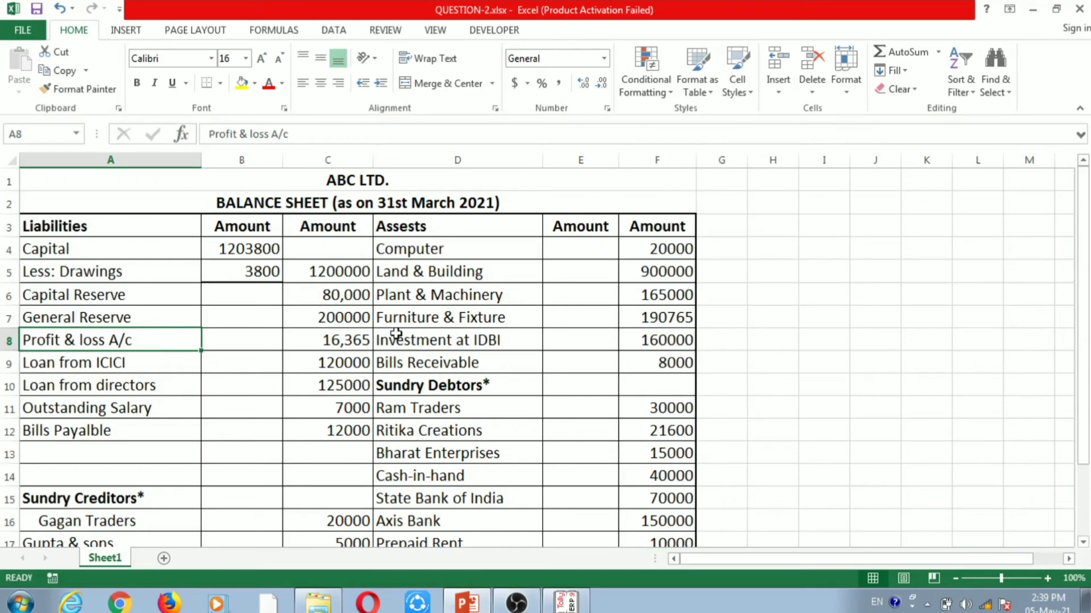
{"action": "key", "text": "alt+Tab"}
{"action": "type", "text": "16"}
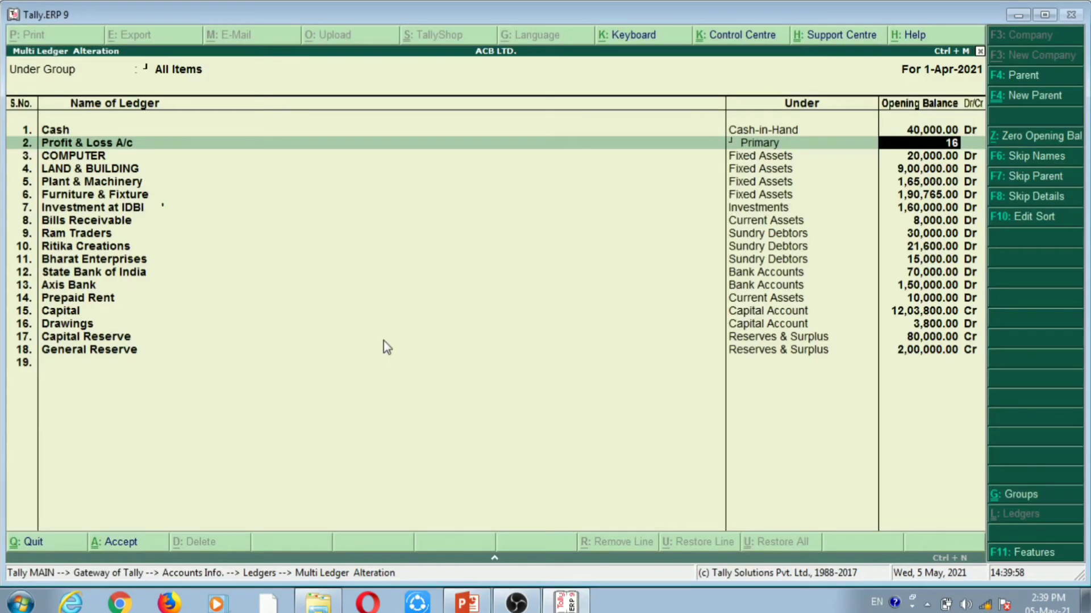
{"action": "type", "text": ",365"}
{"action": "key", "text": "Return"}
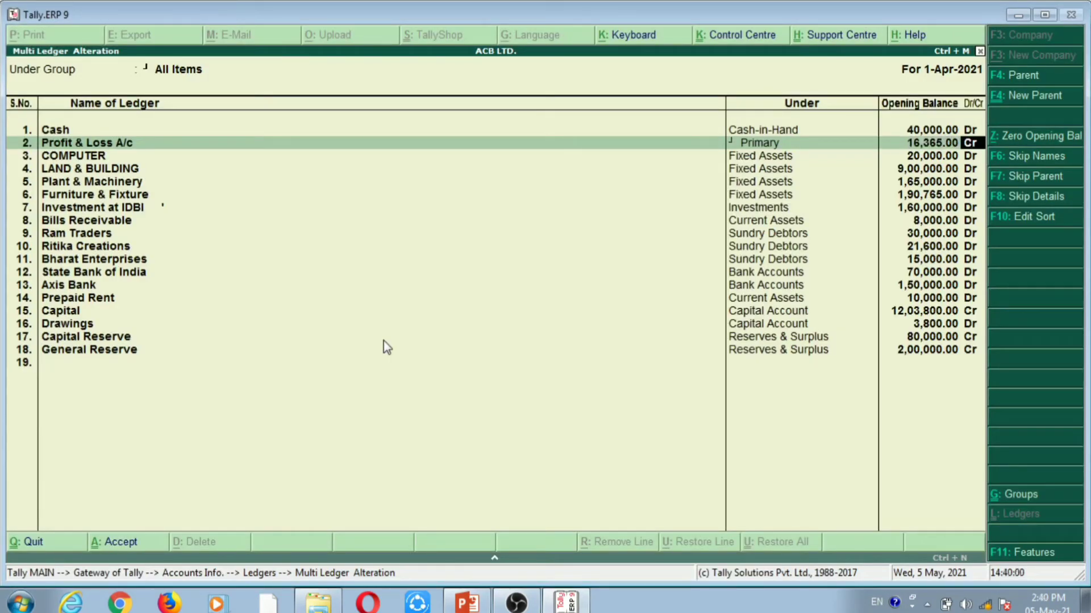
- Copy the name Loan from ICICI from the Excel balance sheet and paste it as the nineteenth ledger's name in Tally.ERP 9
{"action": "left_click", "coordinate": [78, 353]}
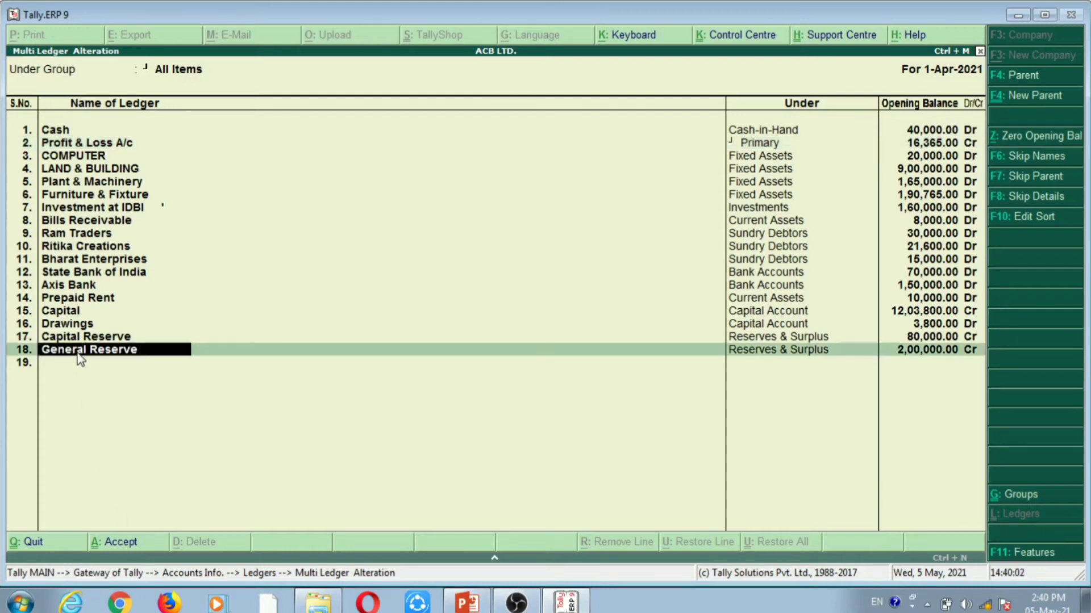
{"action": "key", "text": "Return"}
{"action": "key", "text": "Return"}
{"action": "key", "text": "Return"}
{"action": "key", "text": "Return"}
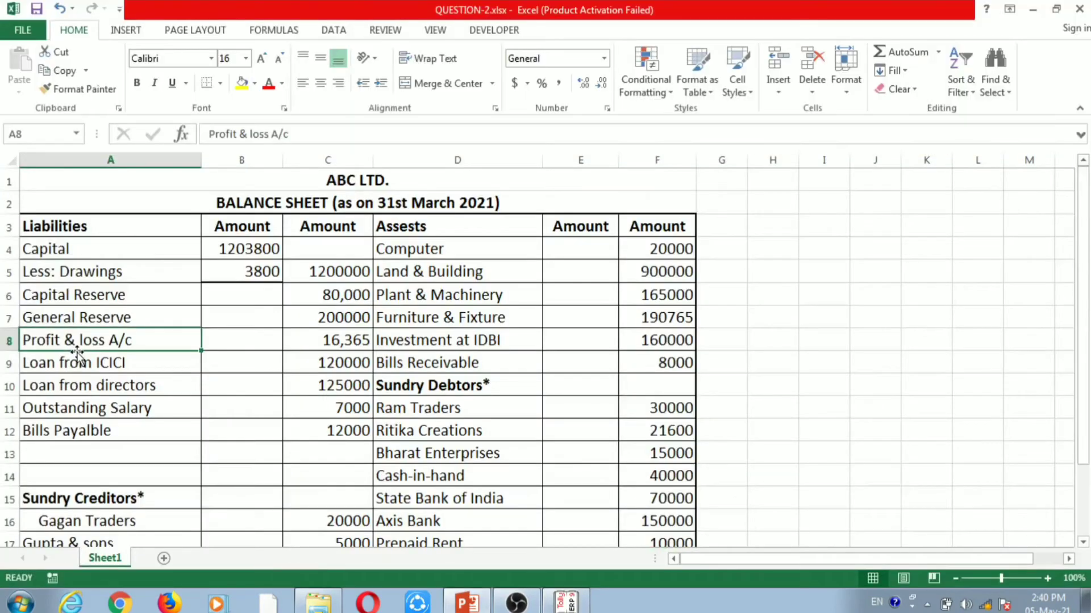
{"action": "left_click", "coordinate": [94, 368]}
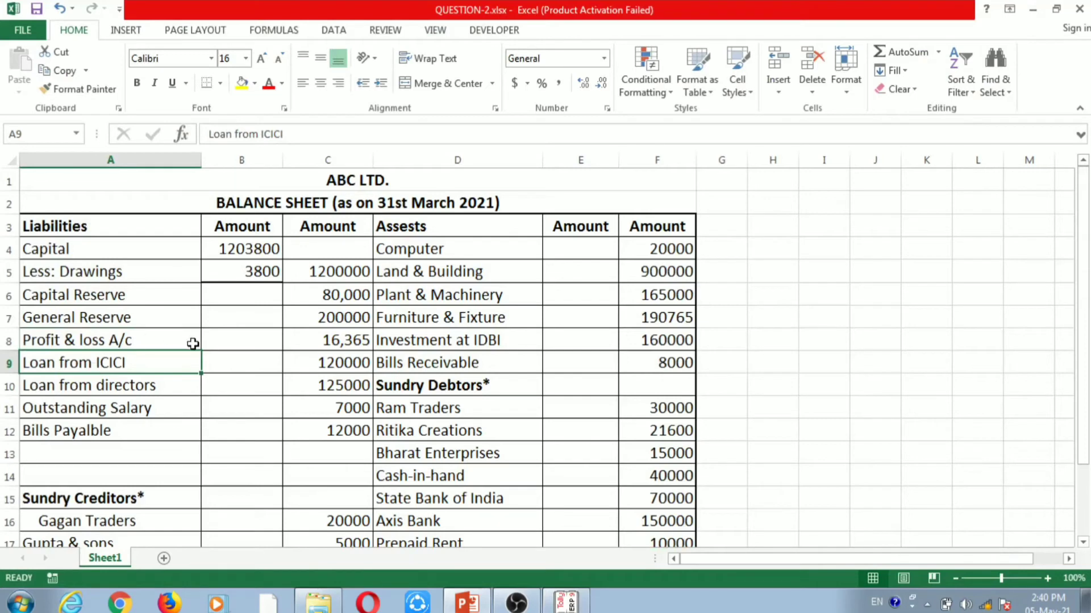
{"action": "key", "text": "alt+Tab"}
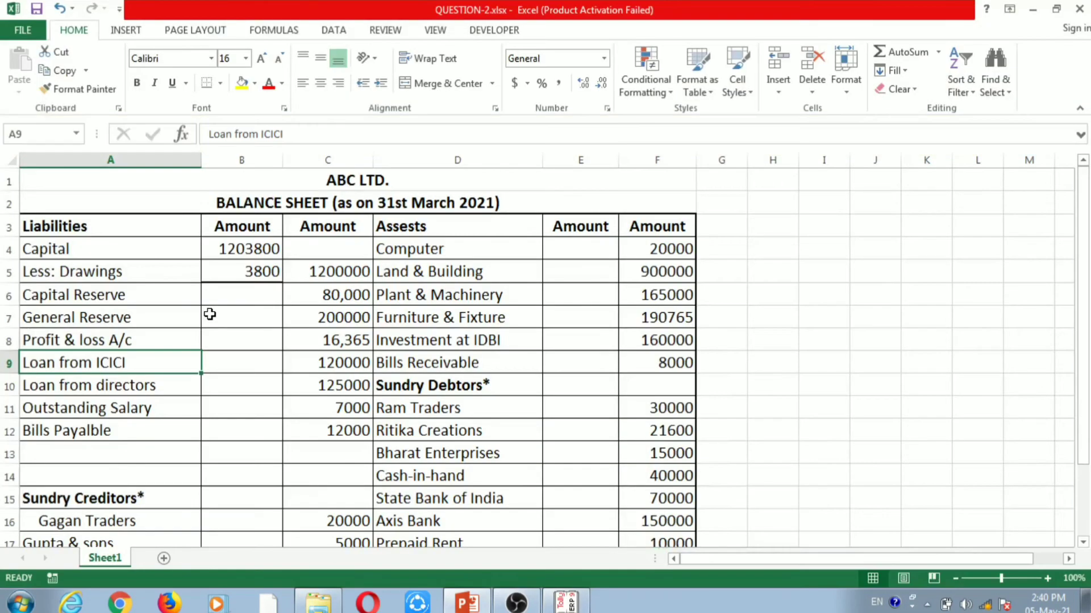
{"action": "key", "text": "alt+Tab"}
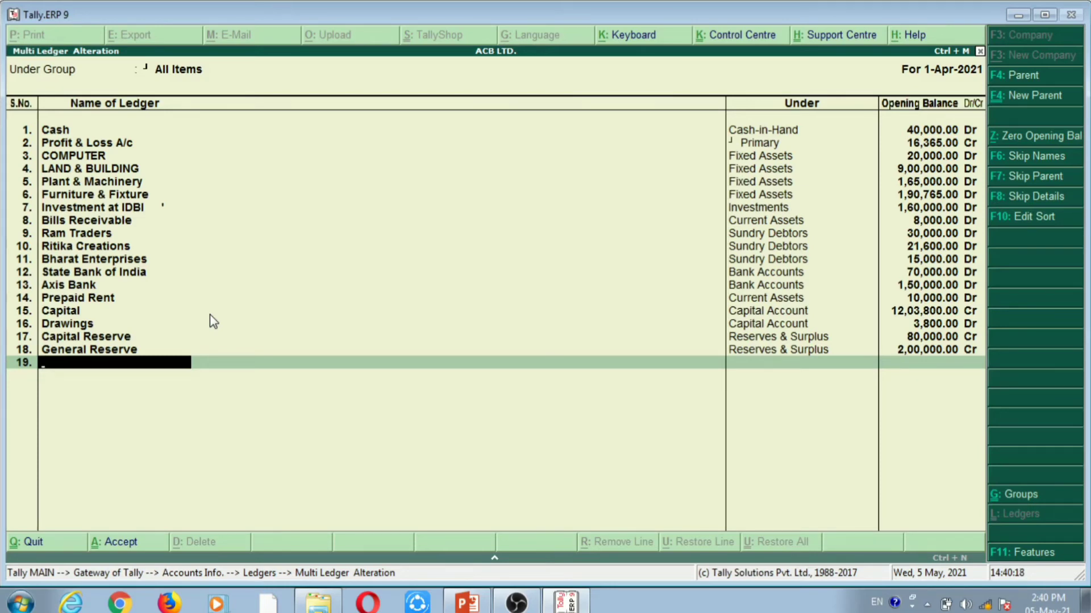
{"action": "key", "text": "alt+Tab"}
{"action": "left_click", "coordinate": [209, 314]}
{"action": "key", "text": "alt+Tab"}
{"action": "key", "text": "ctrl+alt+v"}
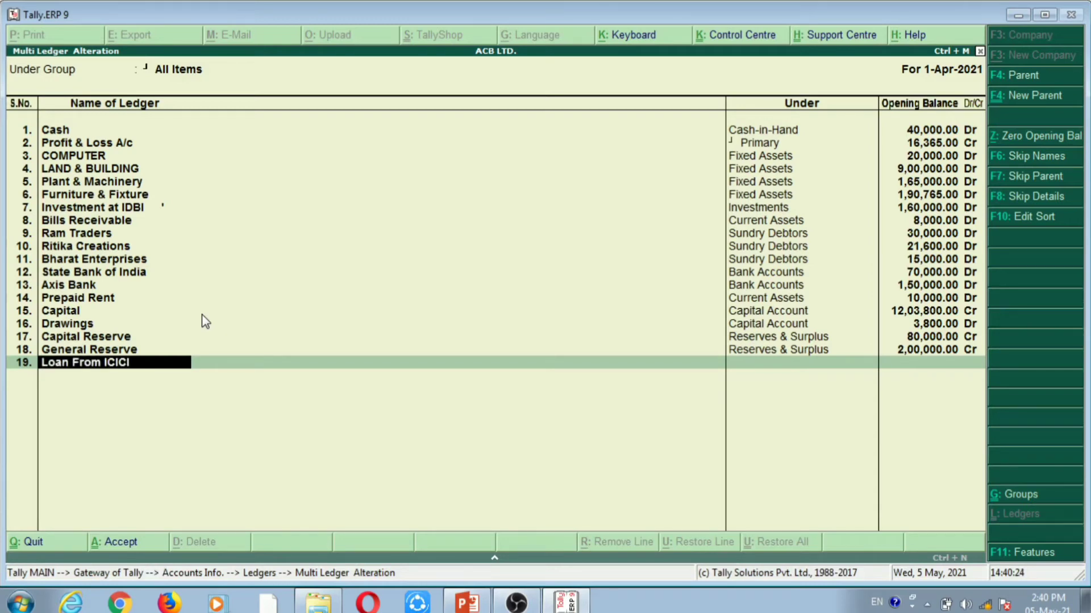
- Place the Loan From ICICI ledger under the Secured Loans group
{"action": "key", "text": "Return"}
{"action": "key", "text": "alt+Tab"}
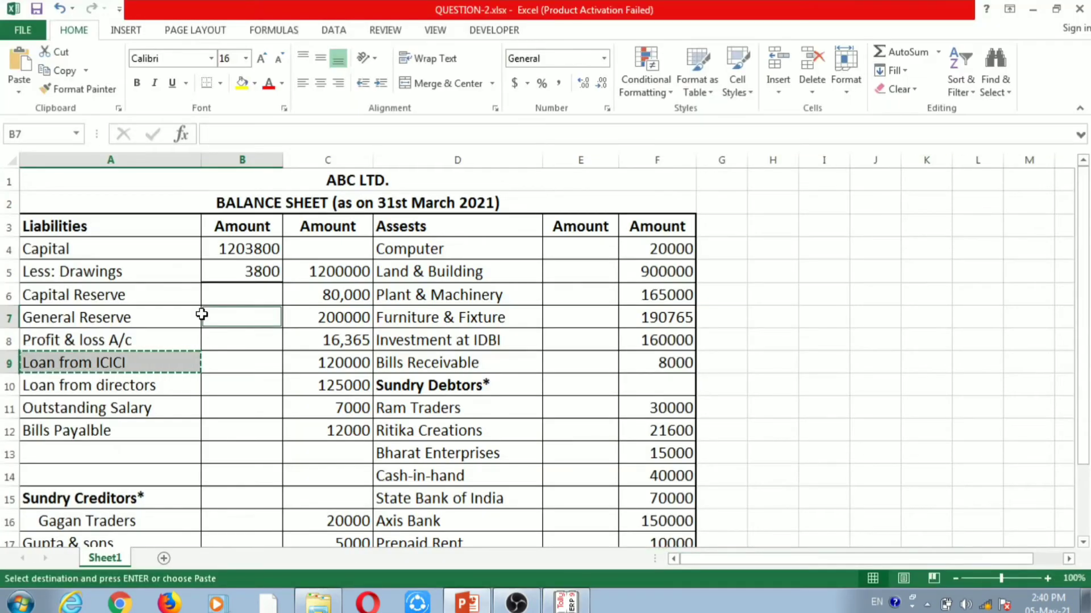
{"action": "key", "text": "alt+Tab"}
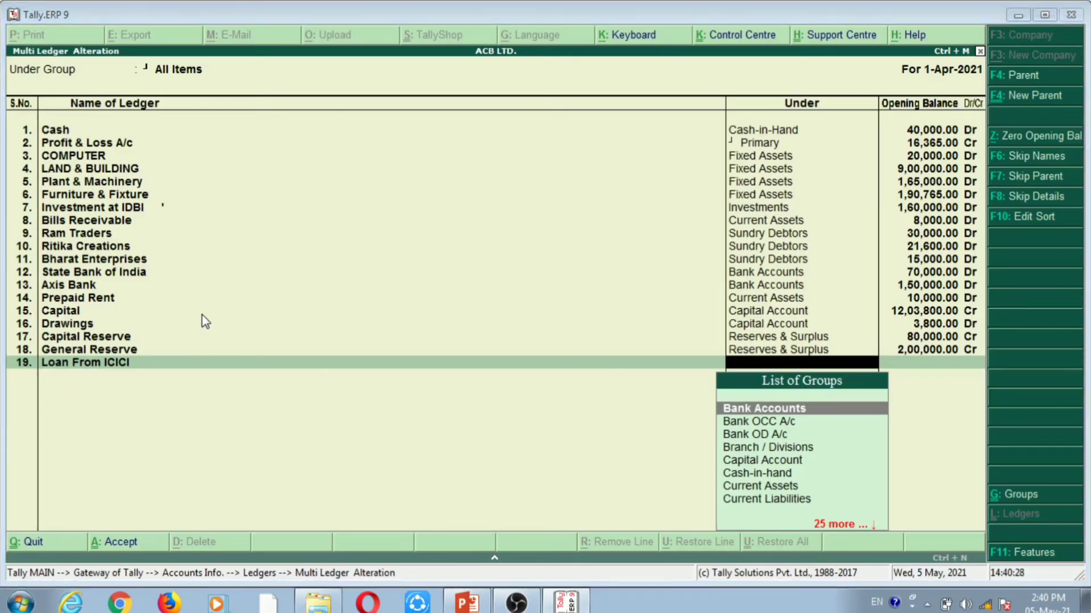
{"action": "key", "text": "alt+Tab"}
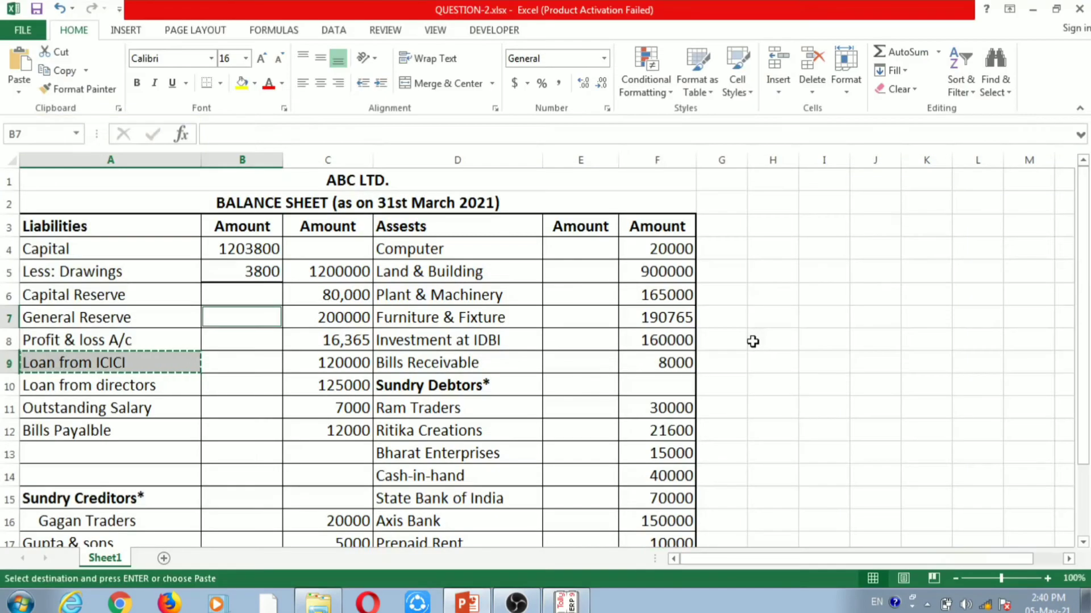
{"action": "key", "text": "alt+Tab"}
{"action": "type", "text": "Sec"}
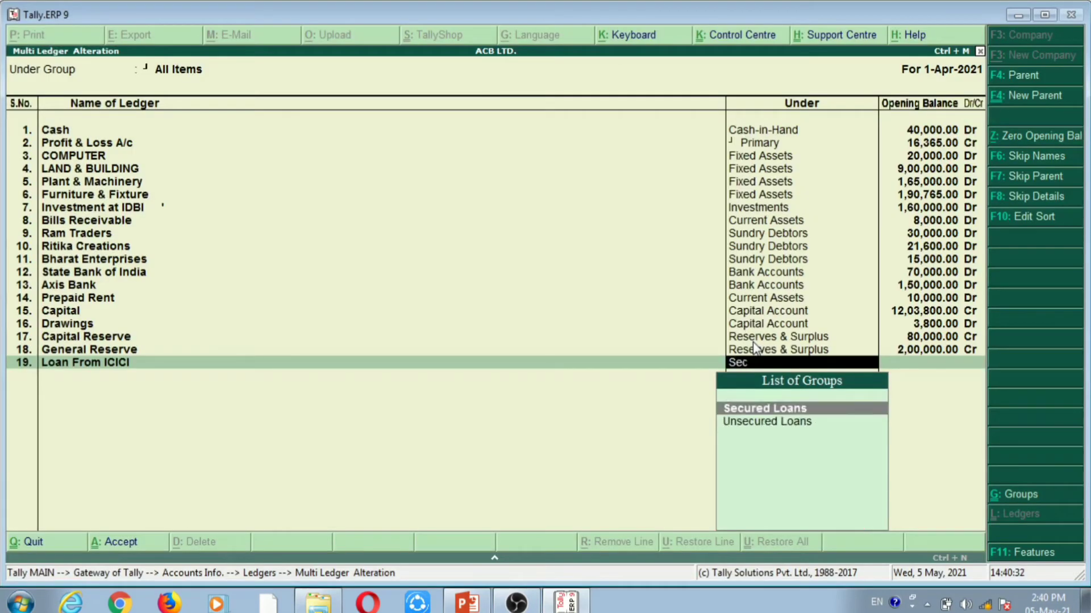
{"action": "key", "text": "Return"}
- Set the Loan From ICICI ledger's opening balance to 120000 Cr from the Excel balance sheet
{"action": "key", "text": "alt+Tab"}
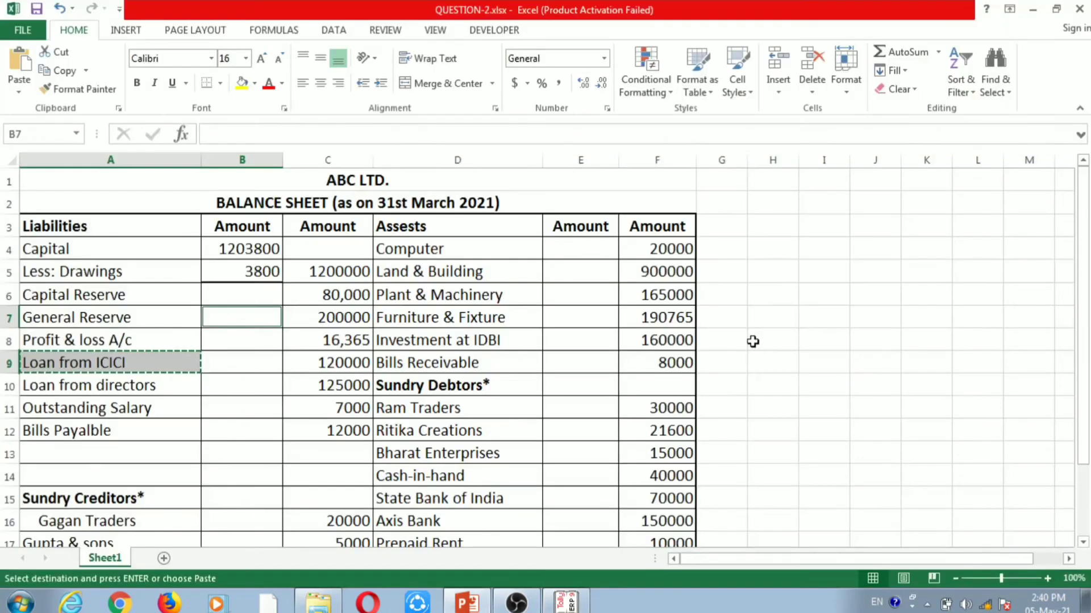
{"action": "key", "text": "alt+Tab"}
{"action": "type", "text": "1,20,00"}
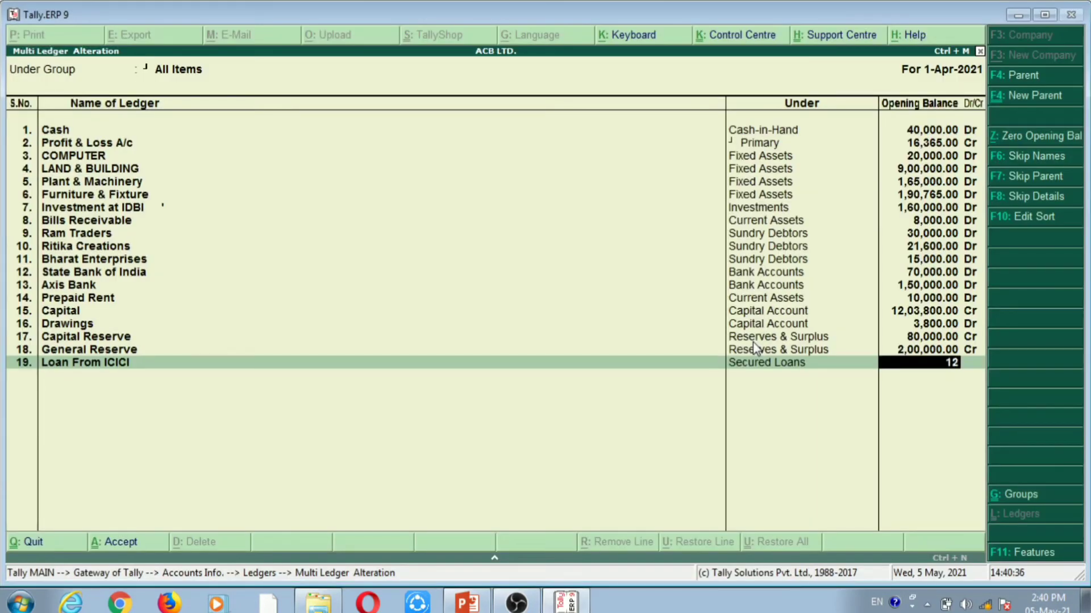
{"action": "type", "text": "0000"}
{"action": "key", "text": "Return"}
{"action": "key", "text": "Return"}
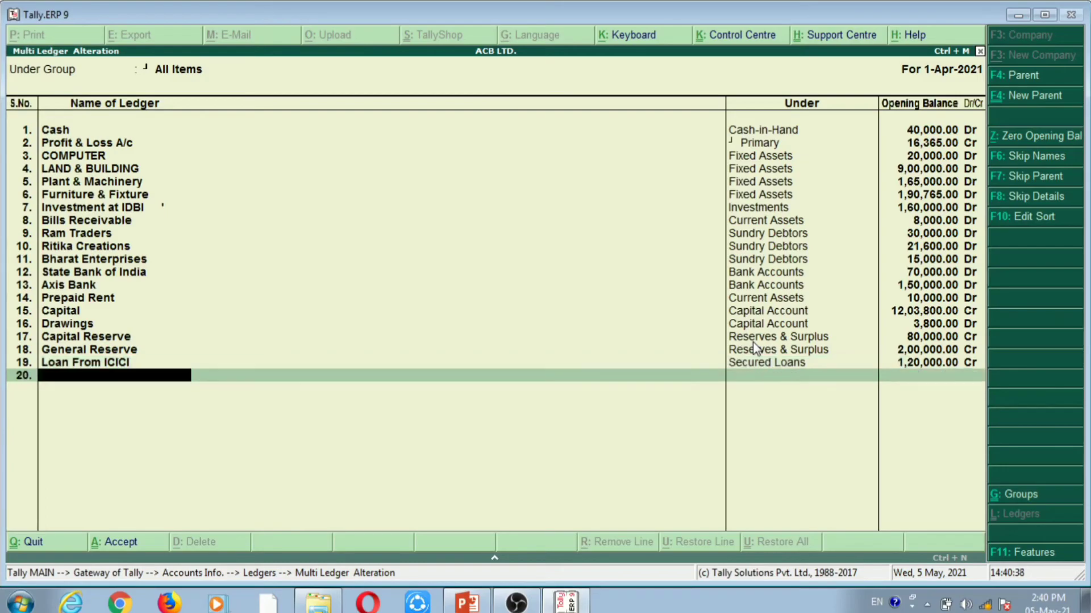
- Copy the name Loan from directors from the Excel balance sheet and paste it as the twentieth ledger's name in Tally.ERP 9
{"action": "key", "text": "alt+Tab"}
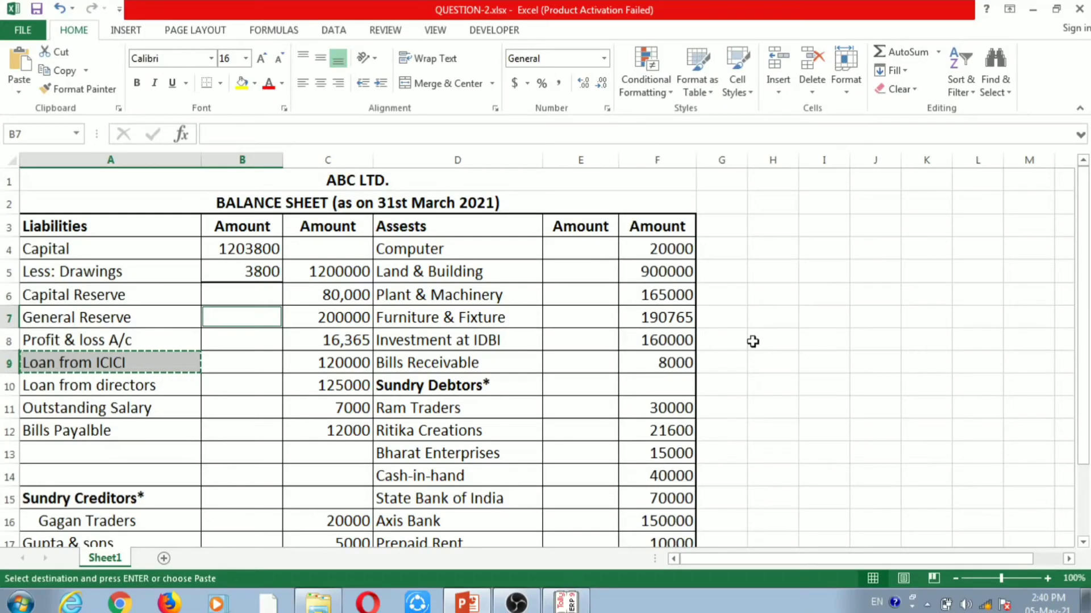
{"action": "key", "text": "alt+Tab"}
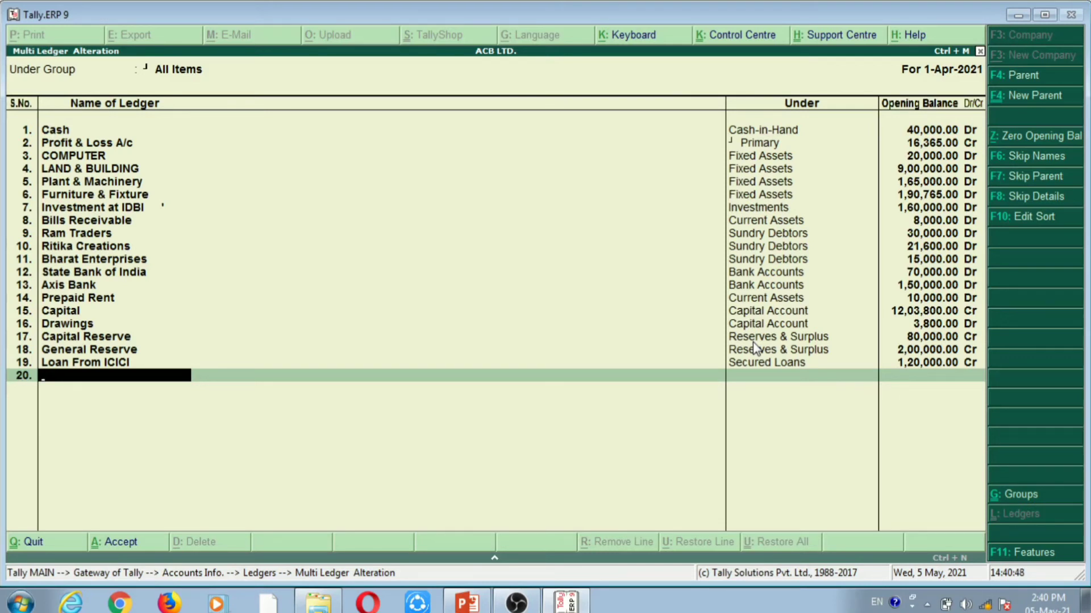
{"action": "key", "text": "alt+Tab"}
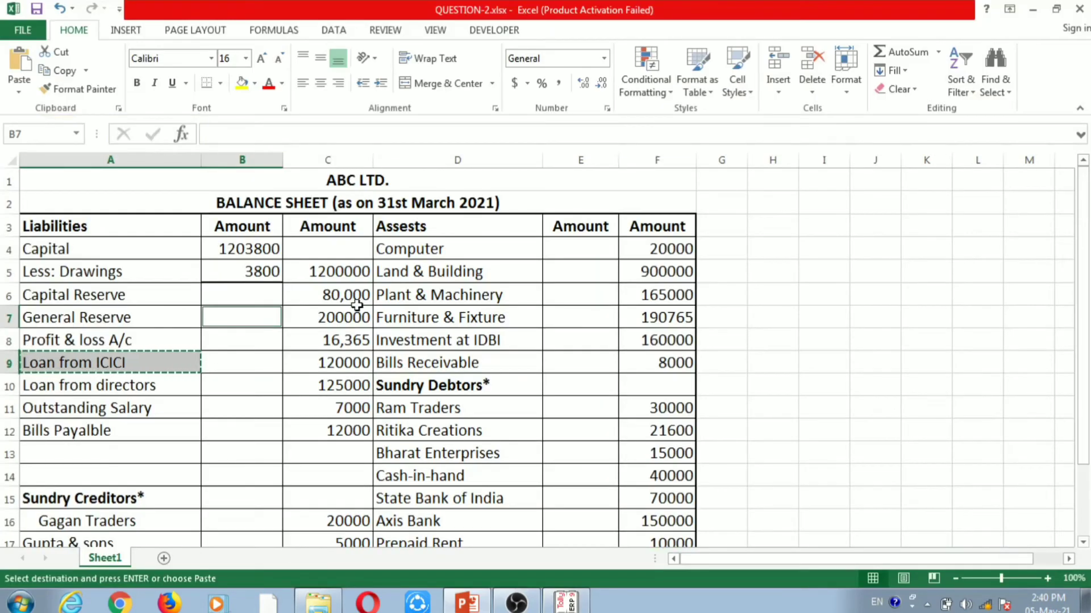
{"action": "left_click", "coordinate": [182, 395]}
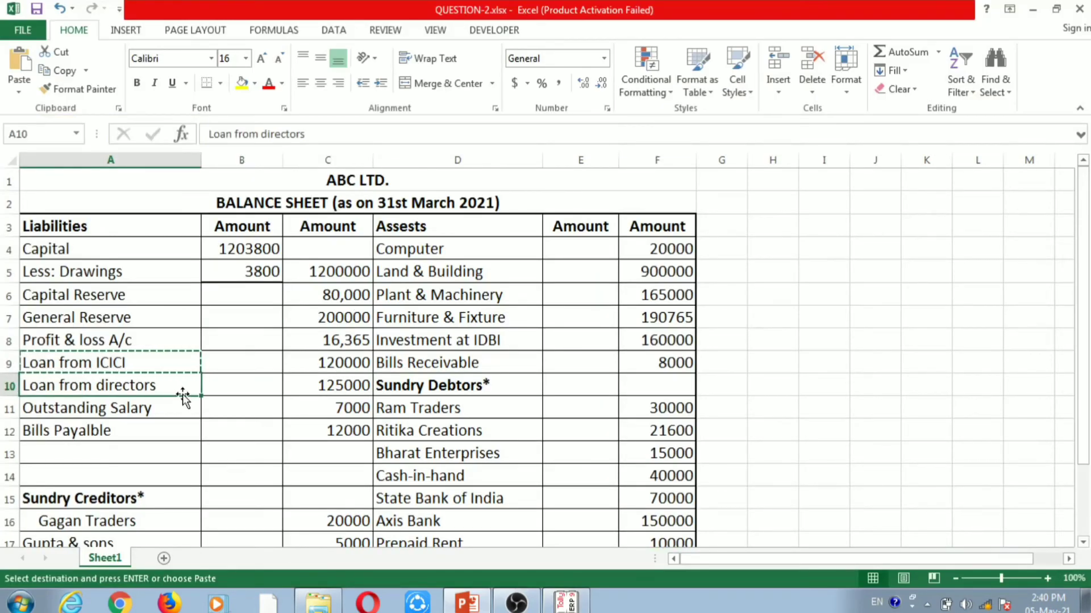
{"action": "key", "text": "ctrl+c"}
{"action": "key", "text": "alt+Tab"}
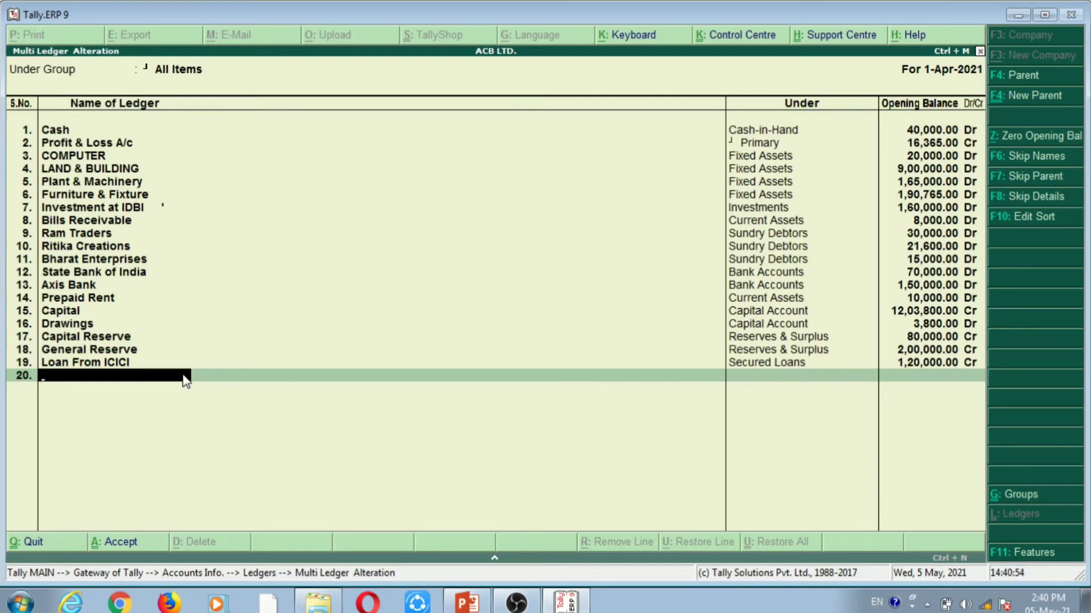
{"action": "key", "text": "ctrl+alt+v"}
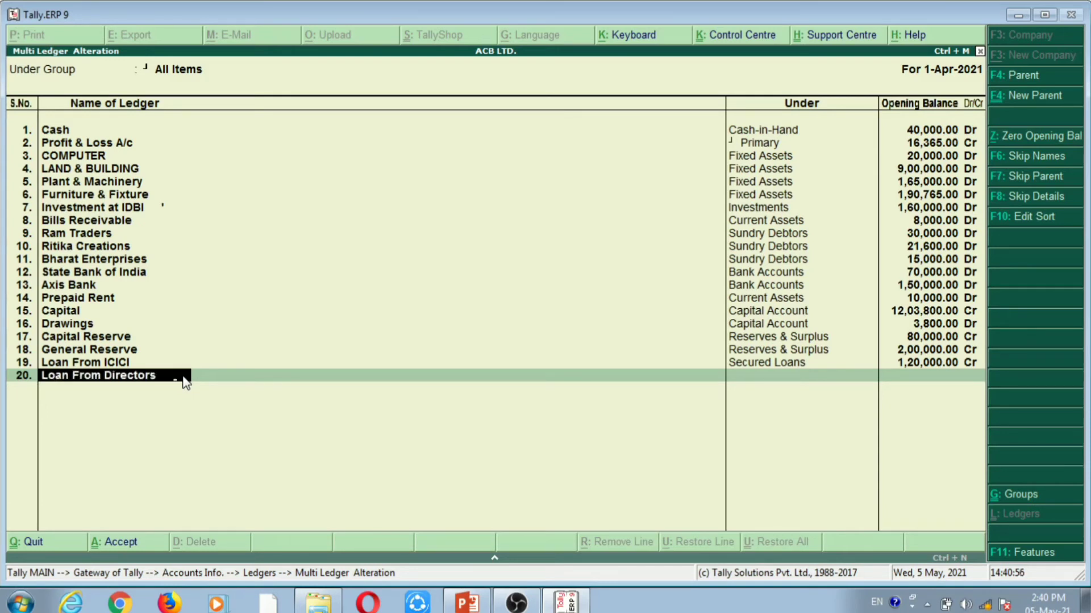
- Place the Loan From Directors ledger under Unsecured Loans with the opening balance 125000 Cr from the Excel balance sheet
{"action": "key", "text": "Return"}
{"action": "type", "text": "Uns"}
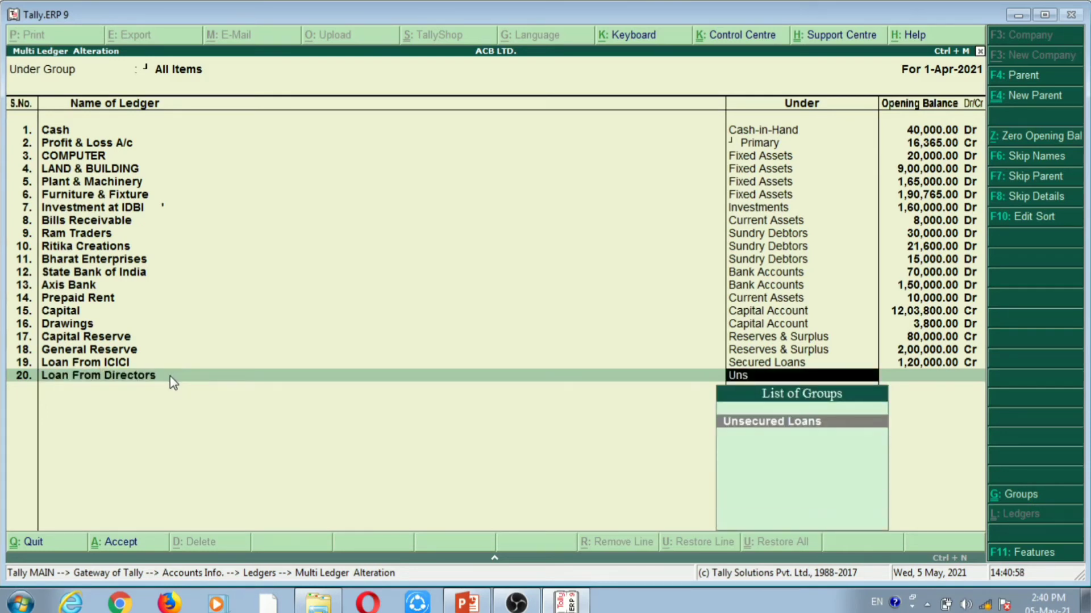
{"action": "key", "text": "Return"}
{"action": "key", "text": "alt+Tab"}
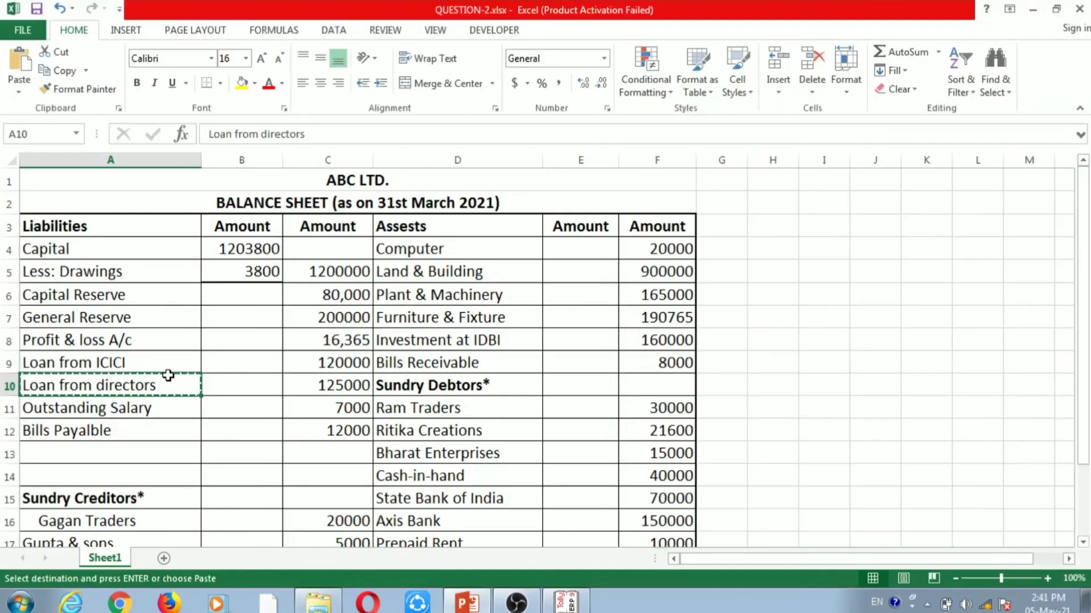
{"action": "key", "text": "alt+Tab"}
{"action": "type", "text": "1,25,0"}
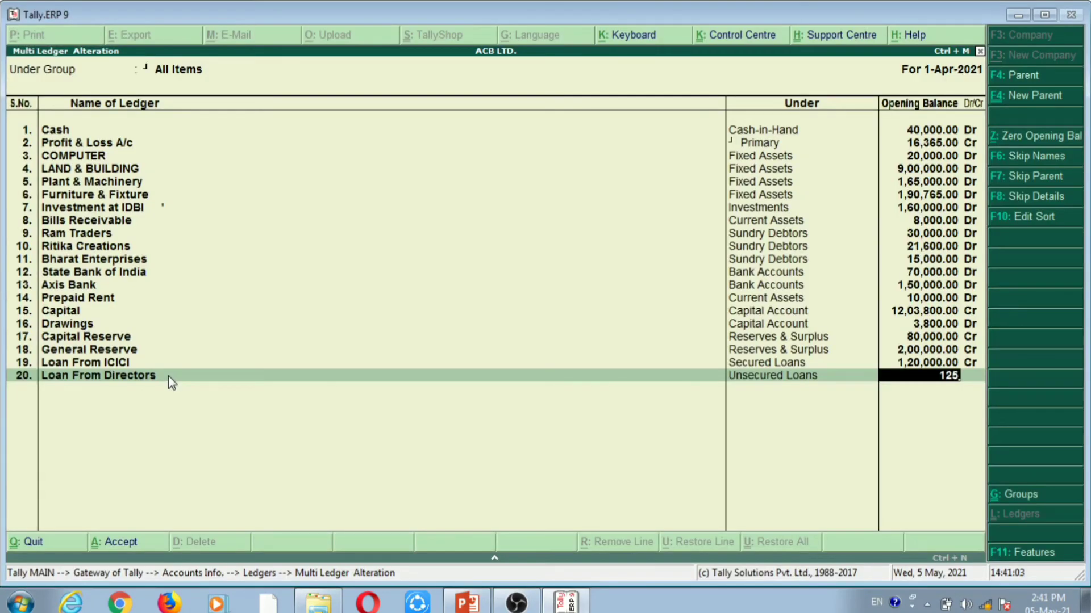
{"action": "type", "text": "000"}
{"action": "key", "text": "Return"}
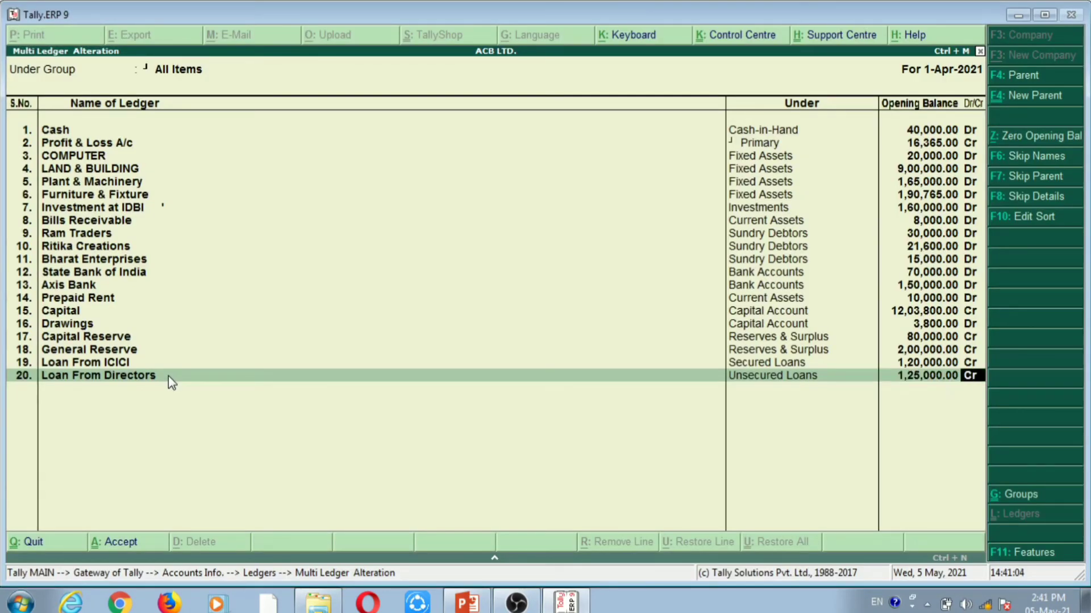
{"action": "key", "text": "Return"}
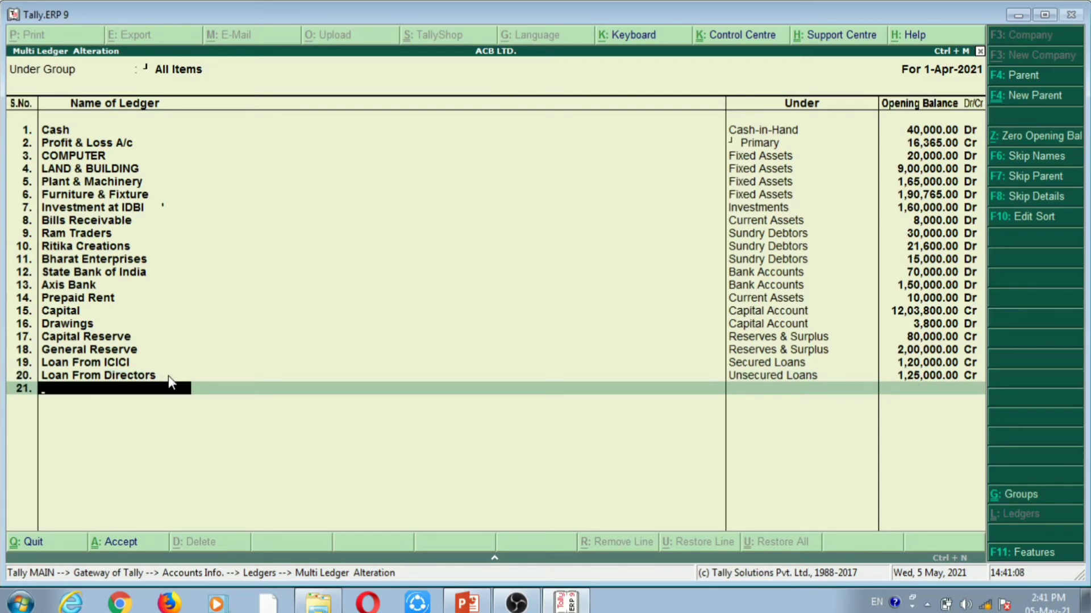
- Copy the name Outstanding Salary from the Excel balance sheet and paste it as the twenty-first ledger's name in Tally.ERP 9
{"action": "key", "text": "alt+Tab"}
{"action": "left_click", "coordinate": [126, 405]}
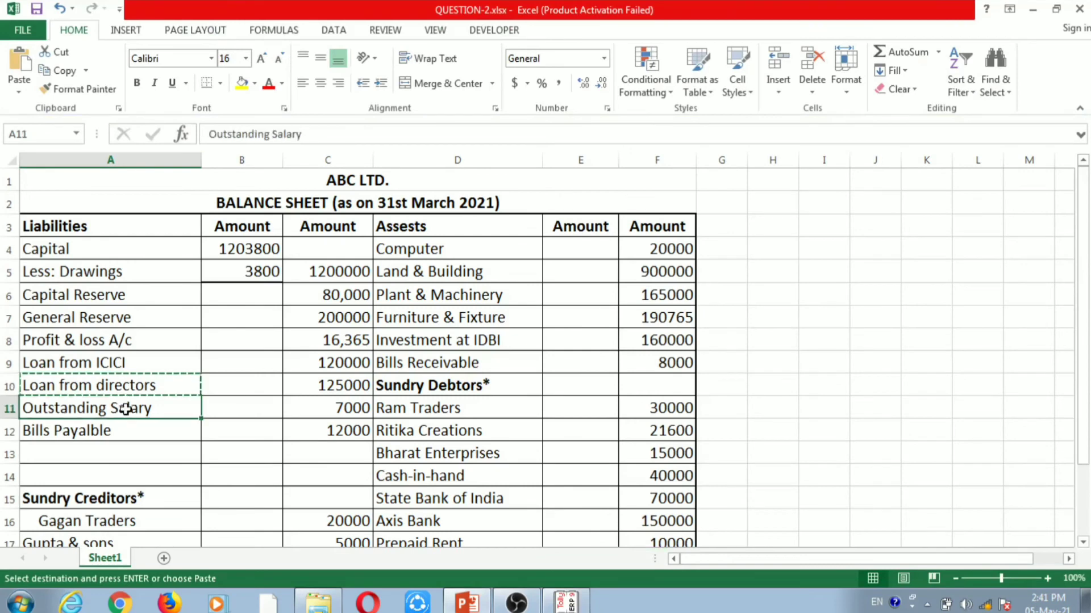
{"action": "key", "text": "alt+Tab"}
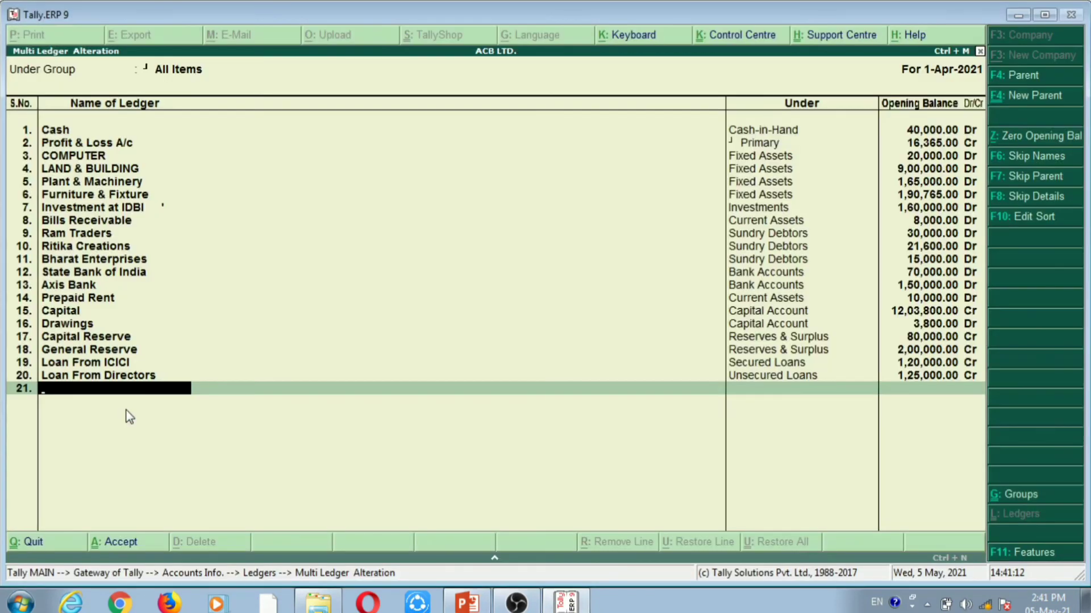
{"action": "key", "text": "ctrl+alt+v"}
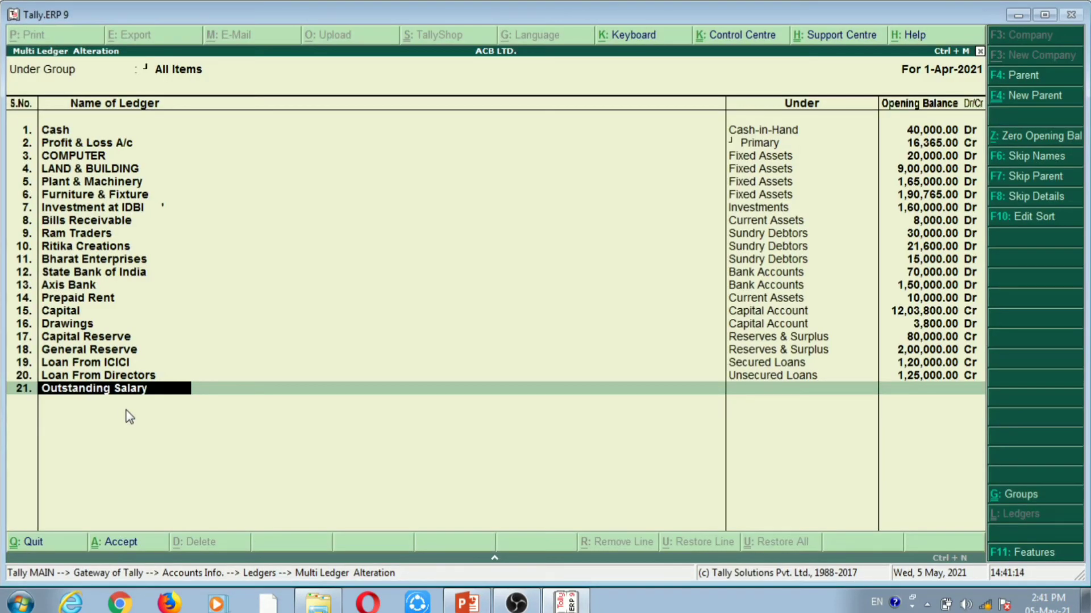
- Place the Outstanding Salary ledger under Current Liabilities with the opening balance 7000 Cr from the Excel balance sheet
{"action": "key", "text": "Return"}
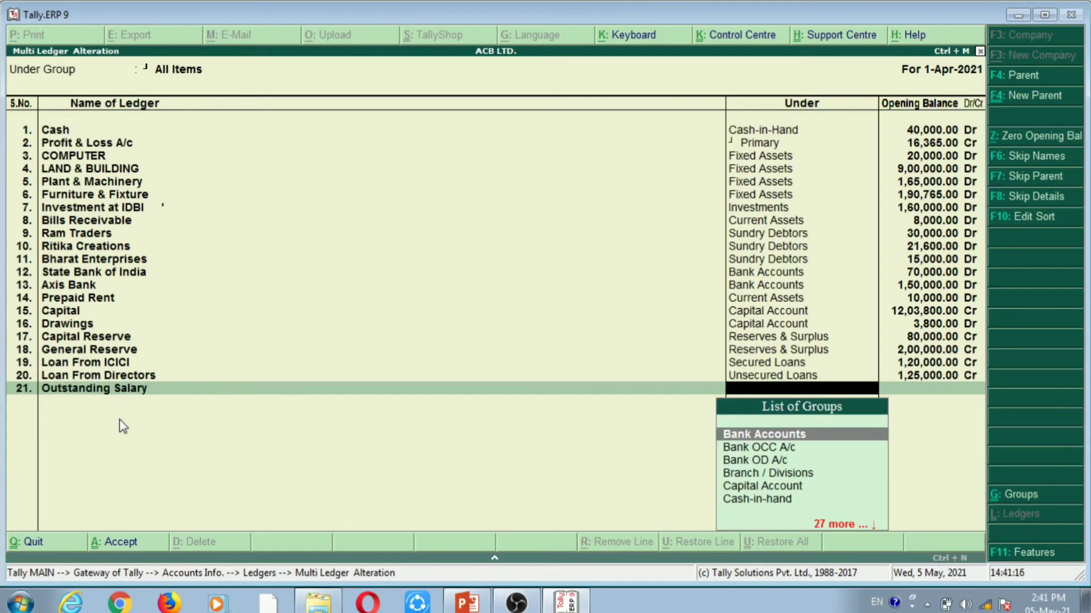
{"action": "type", "text": "Cur"}
{"action": "key", "text": "Down"}
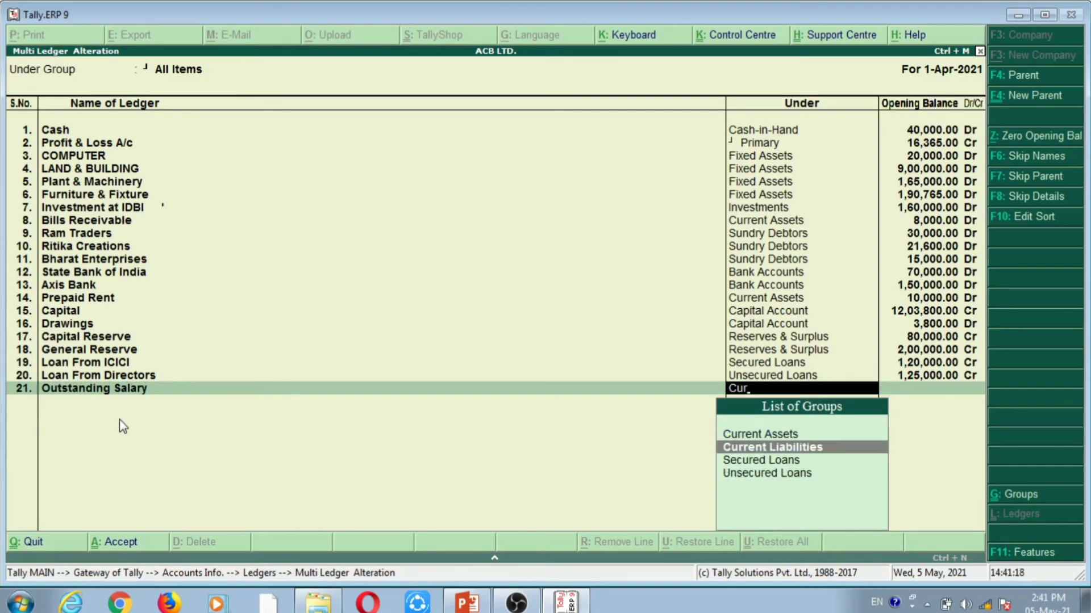
{"action": "key", "text": "Return"}
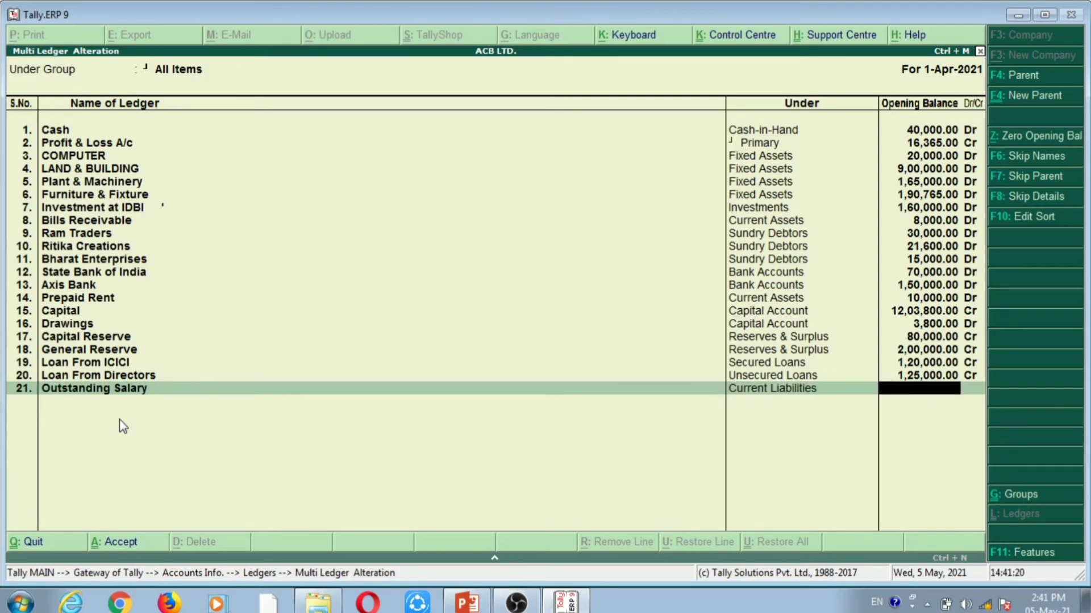
{"action": "key", "text": "alt+Tab"}
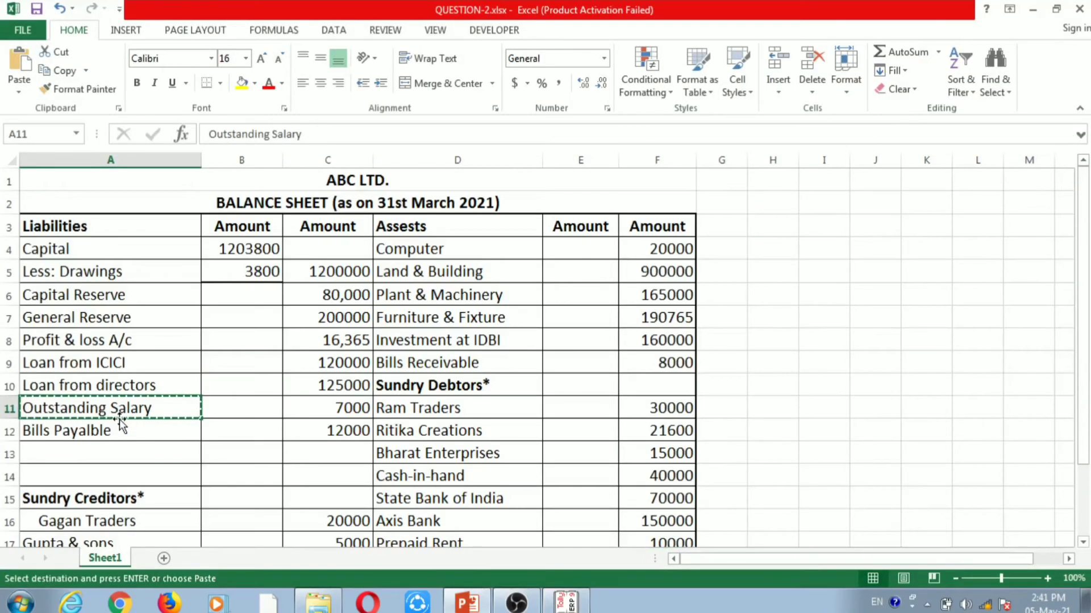
{"action": "key", "text": "alt+Tab"}
{"action": "type", "text": "7000"}
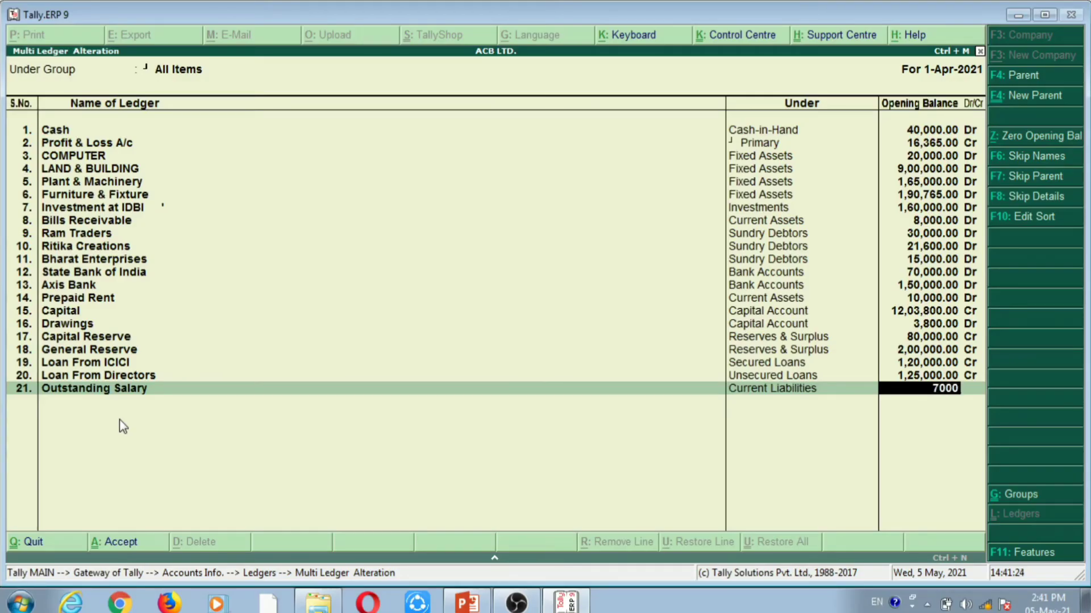
{"action": "key", "text": "Return"}
{"action": "key", "text": "Return"}
- Copy the name Bills Payalble from the Excel balance sheet and paste it as the twenty-second ledger's name in Tally.ERP 9
{"action": "key", "text": "alt+Tab"}
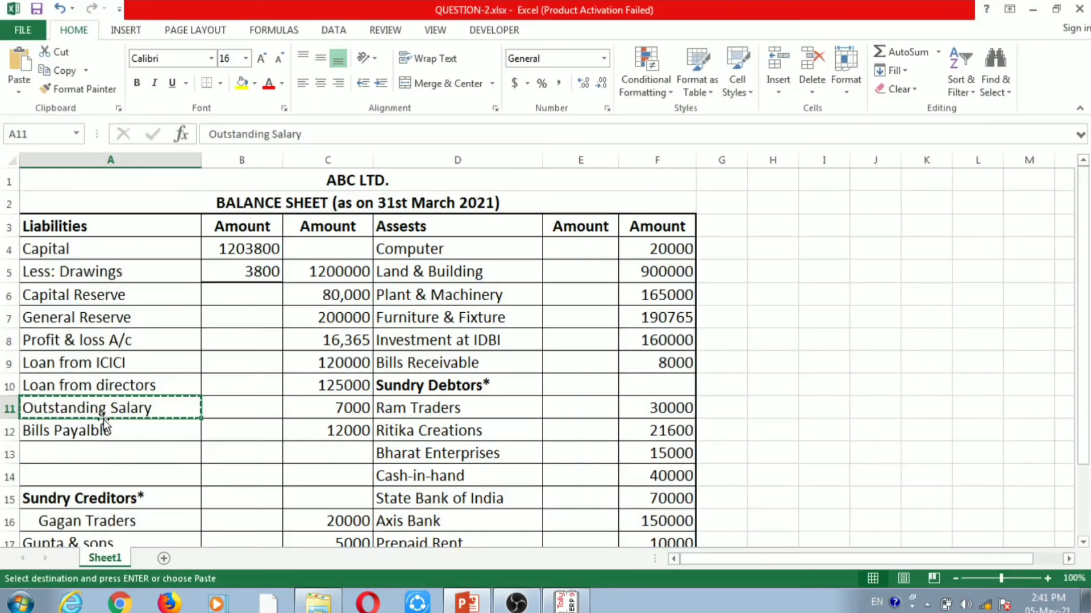
{"action": "left_click", "coordinate": [87, 430]}
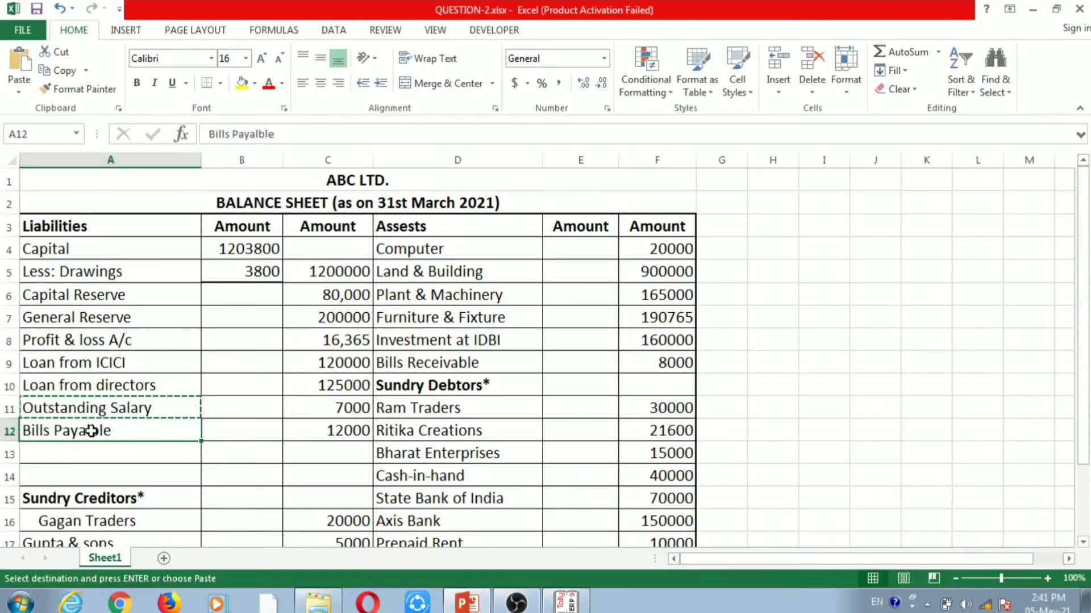
{"action": "key", "text": "ctrl+c"}
{"action": "key", "text": "alt+Tab"}
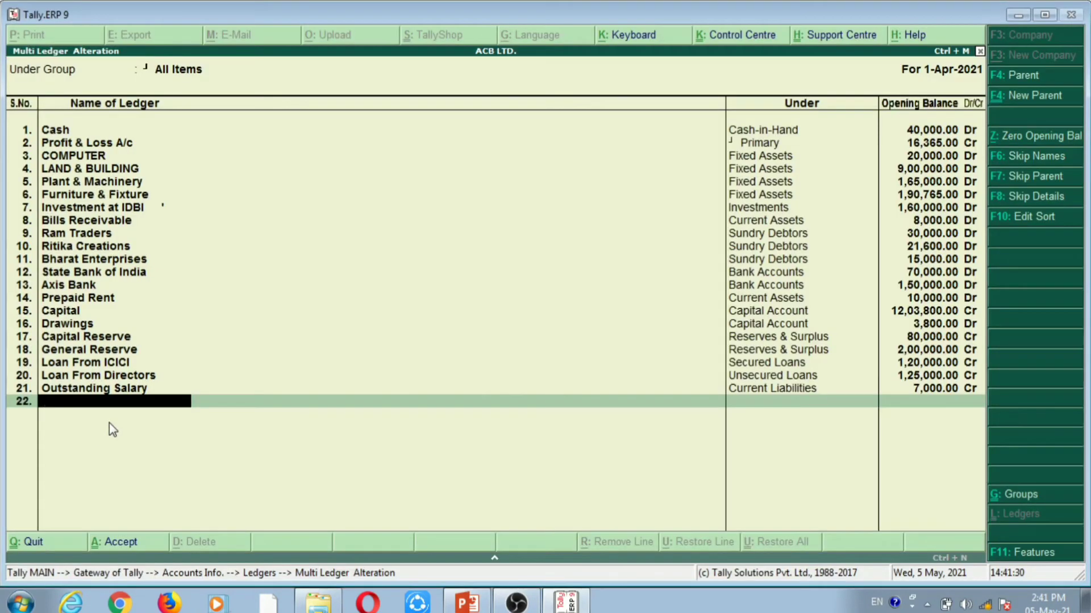
{"action": "key", "text": "ctrl+alt+v"}
{"action": "key", "text": "Up"}
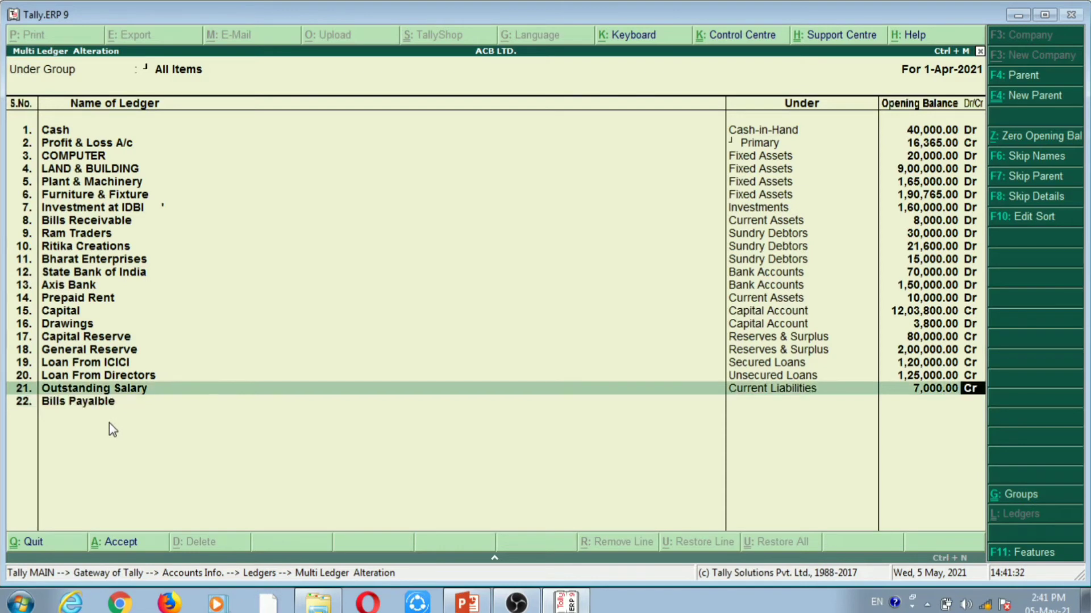
- Place the Bills Payalble ledger under Current Liabilities with the opening balance 12000 Cr from the Excel balance sheet
{"action": "key", "text": "Return"}
{"action": "key", "text": "Return"}
{"action": "type", "text": "Cur"}
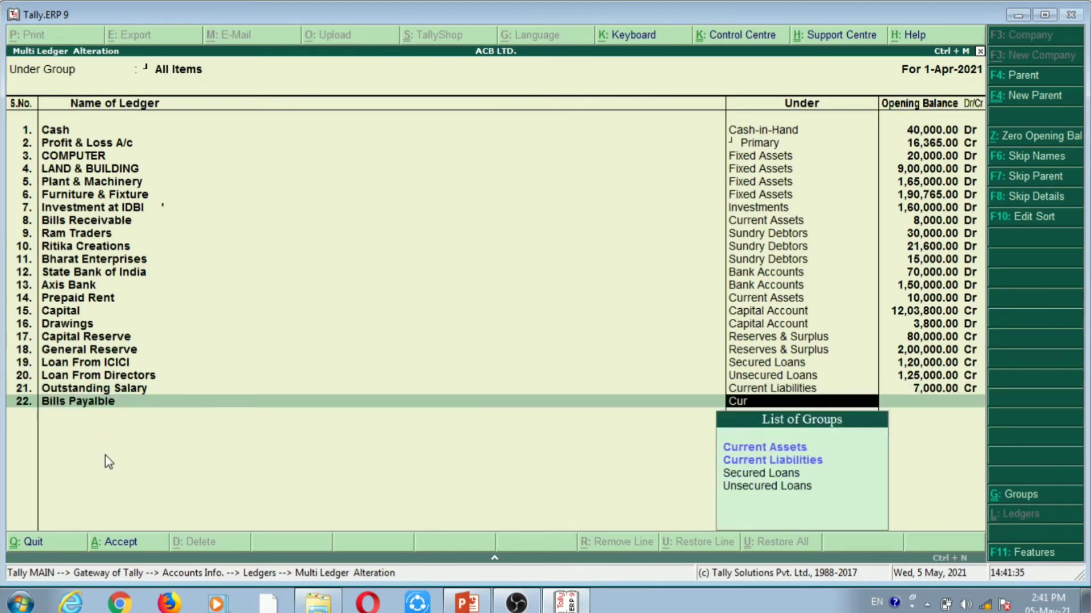
{"action": "key", "text": "Down"}
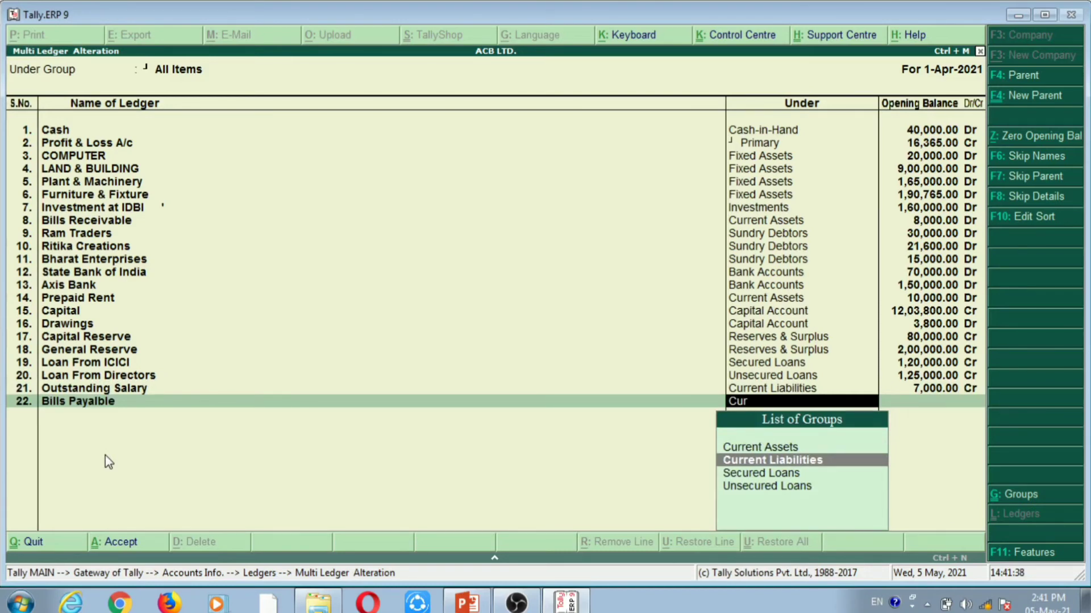
{"action": "key", "text": "Return"}
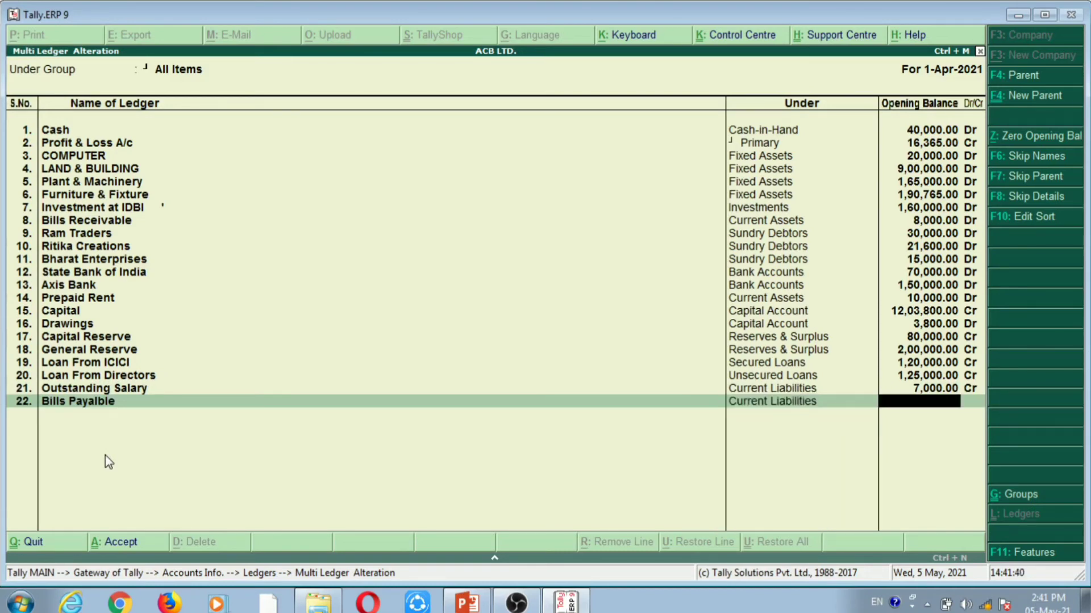
{"action": "key", "text": "alt+Tab"}
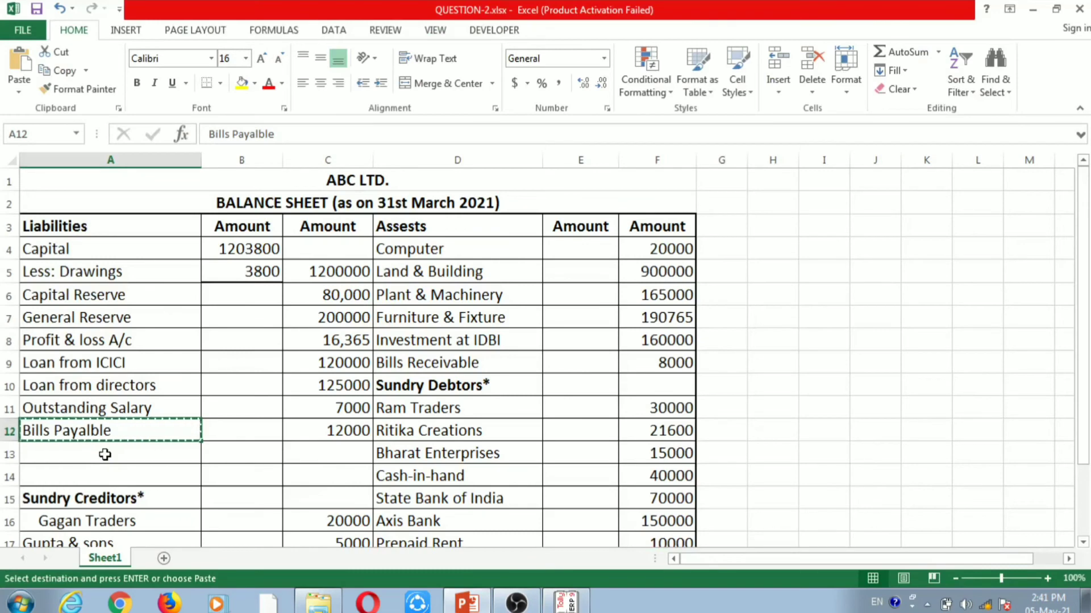
{"action": "key", "text": "alt+Tab"}
{"action": "type", "text": "12000"}
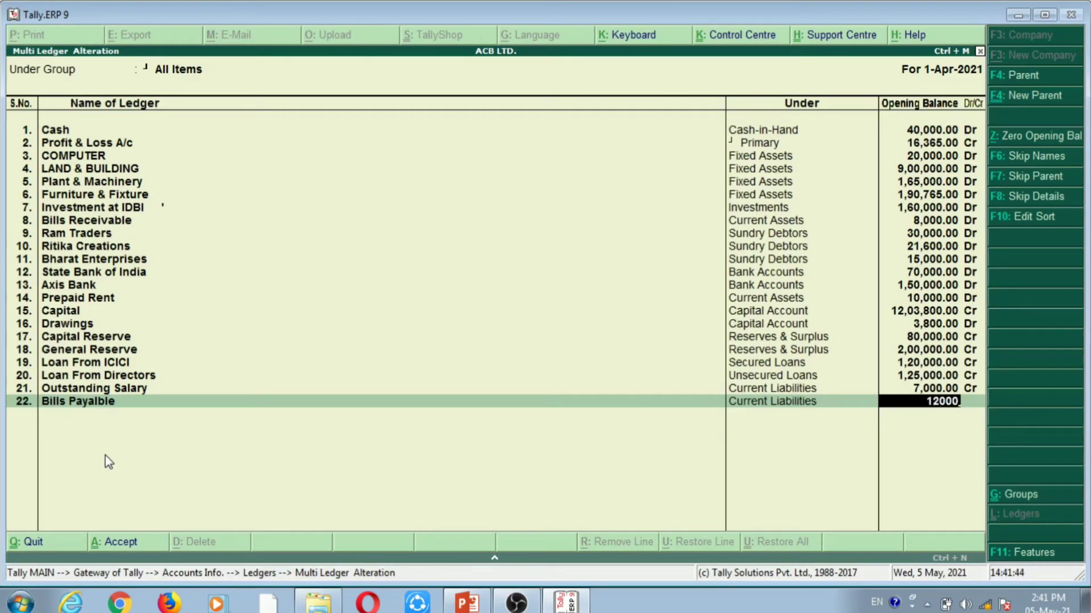
{"action": "key", "text": "Return"}
{"action": "key", "text": "Return"}
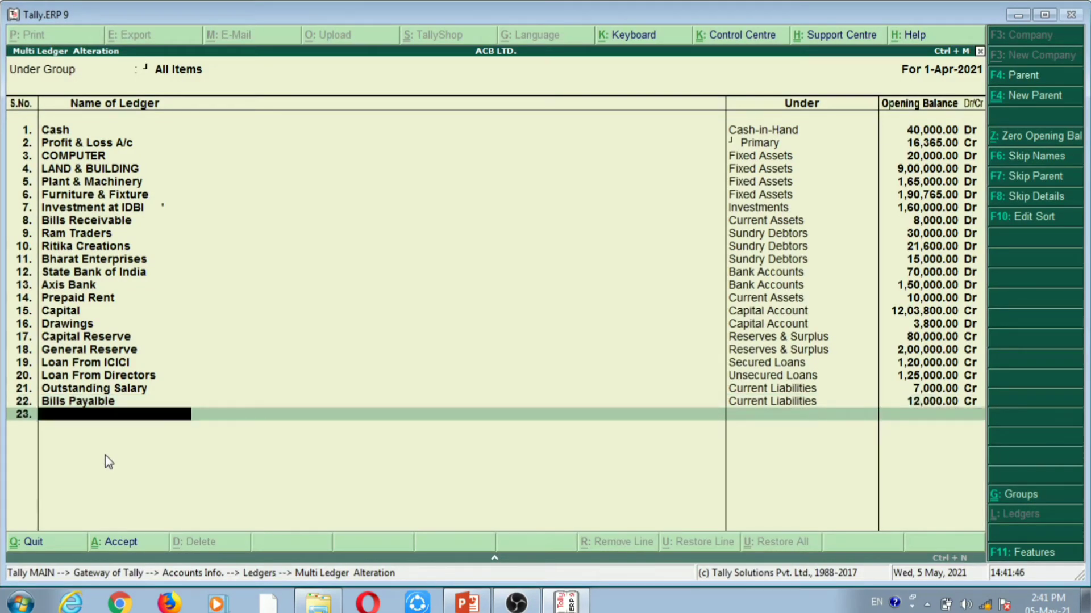
- Examine the Sundry Creditors entries and their amounts in the Excel balance sheet
{"action": "key", "text": "alt+Tab"}
{"action": "left_click", "coordinate": [100, 498]}
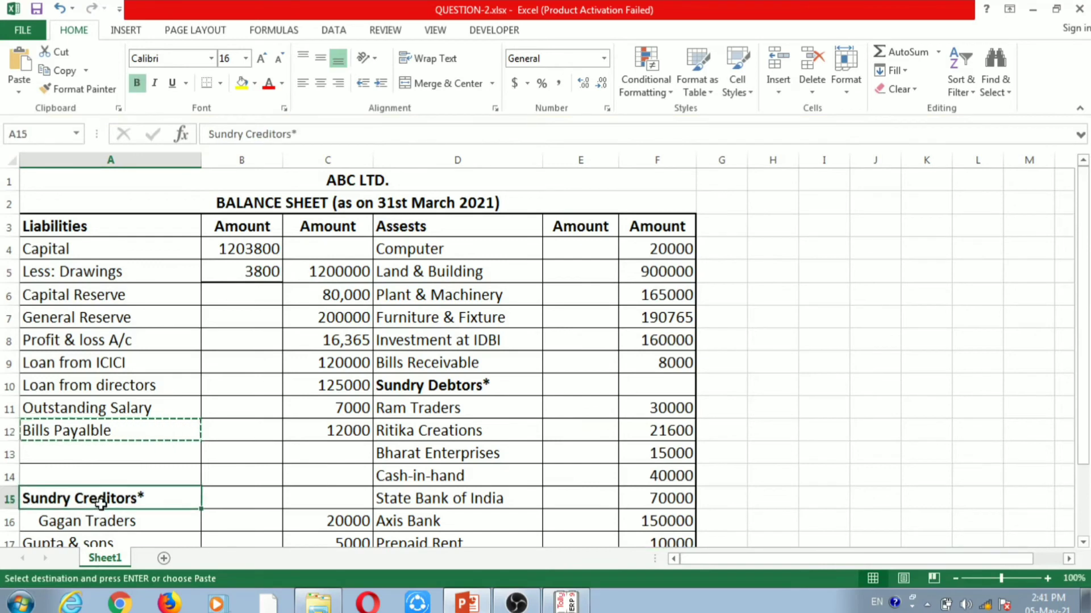
{"action": "key", "text": "Down"}
{"action": "key", "text": "Down"}
{"action": "key", "text": "Down"}
{"action": "key", "text": "Down"}
{"action": "key", "text": "Down"}
{"action": "key", "text": "Down"}
{"action": "key", "text": "Down"}
{"action": "key", "text": "Down"}
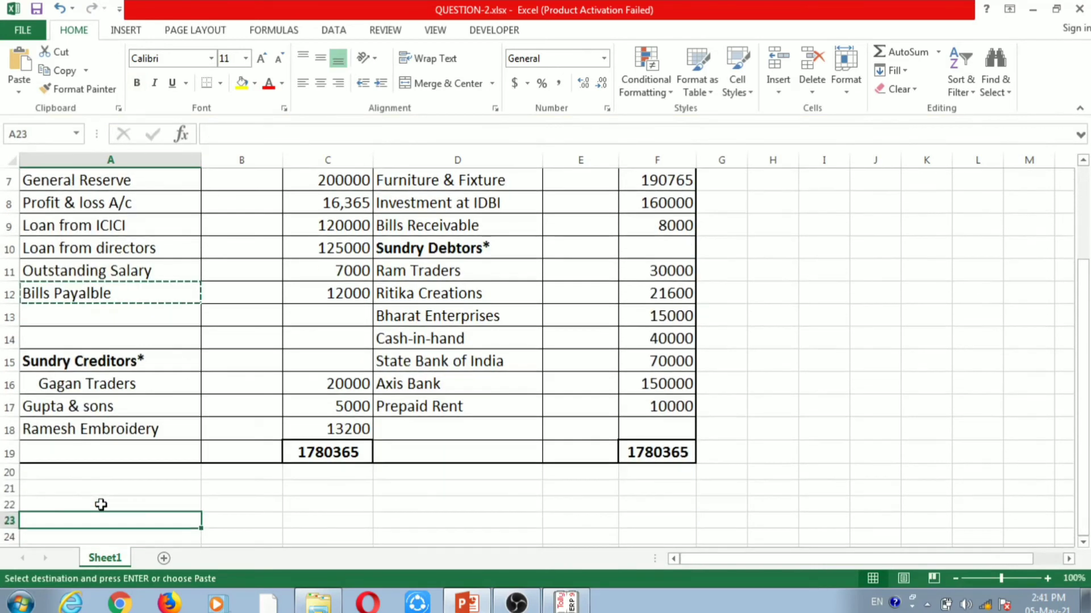
{"action": "key", "text": "Up"}
{"action": "key", "text": "Up"}
{"action": "key", "text": "Up"}
{"action": "key", "text": "Up"}
{"action": "key", "text": "Up"}
{"action": "key", "text": "Up"}
{"action": "key", "text": "Up"}
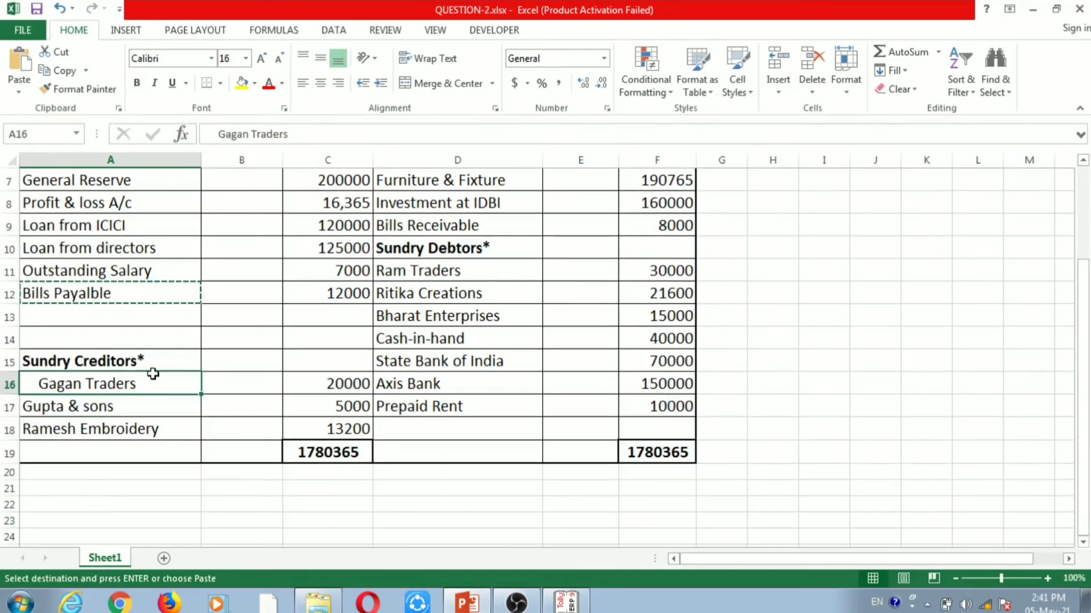
{"action": "key", "text": "Escape"}
{"action": "left_click", "coordinate": [140, 405]}
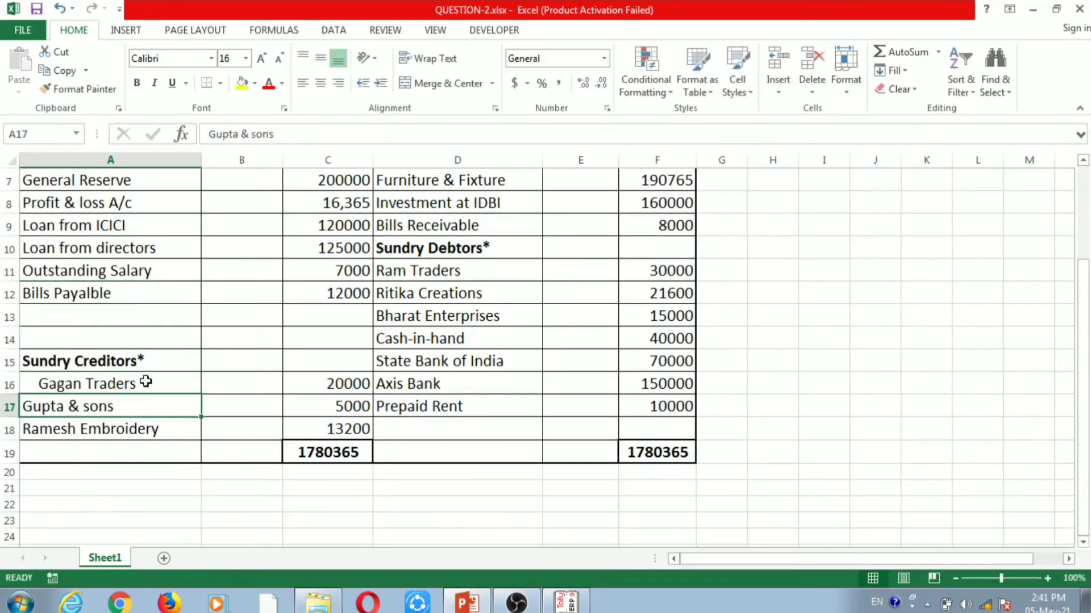
- Copy the name Gagan Traders from the Excel balance sheet and enter it as the twenty-third ledger's name in Tally.ERP 9
{"action": "left_click", "coordinate": [146, 382]}
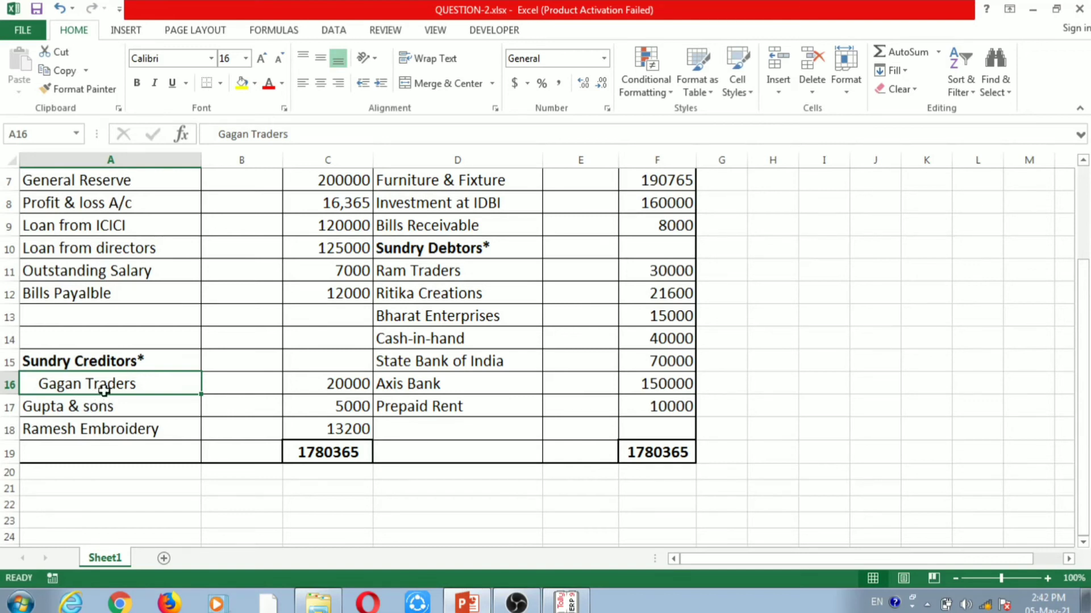
{"action": "key", "text": "alt+Tab"}
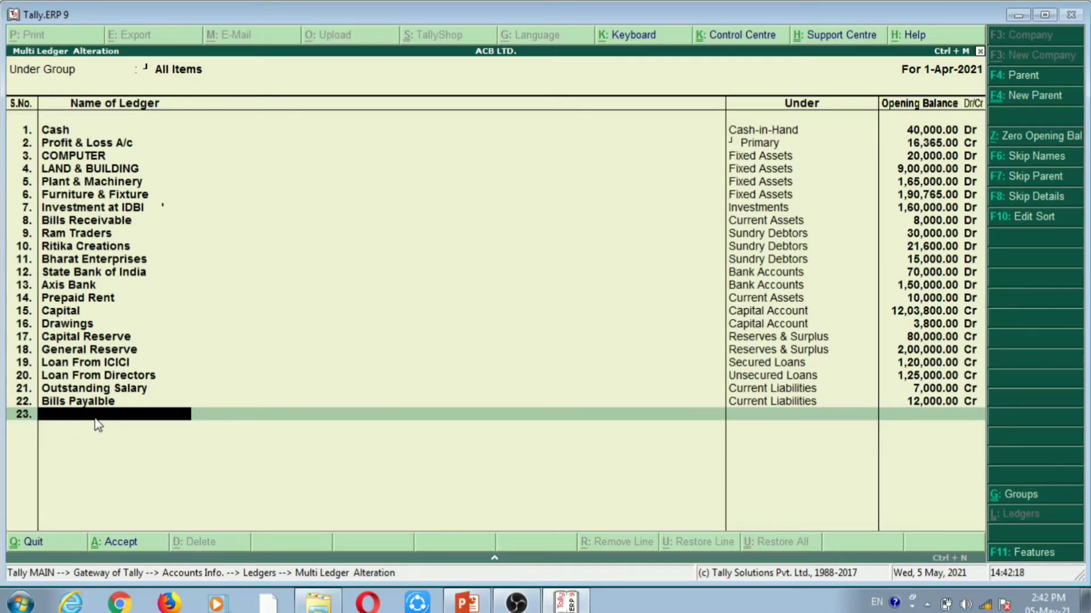
{"action": "key", "text": "alt+Tab"}
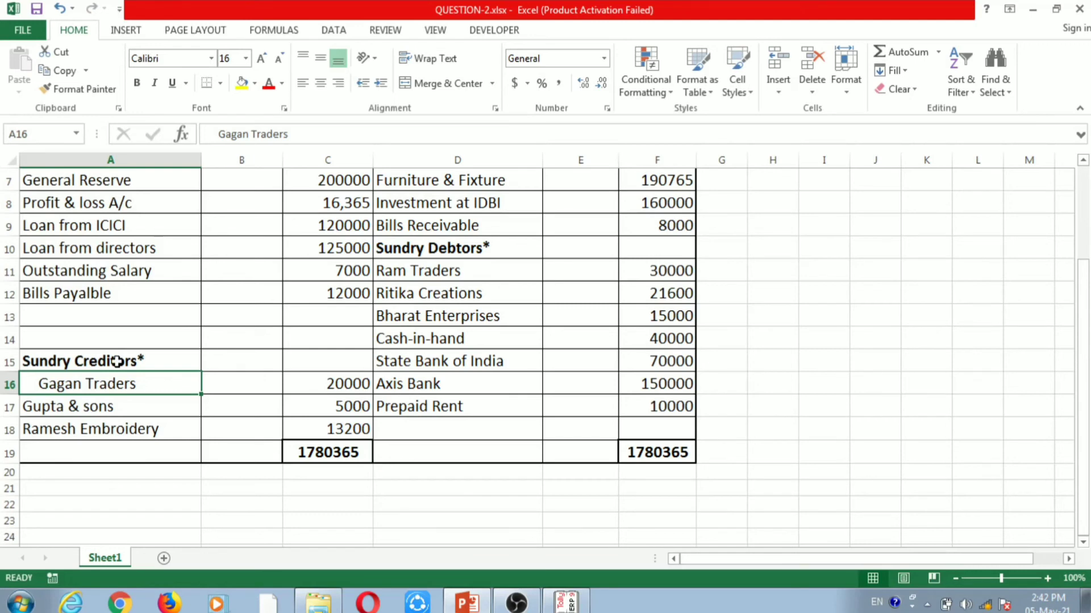
{"action": "key", "text": "ctrl+c"}
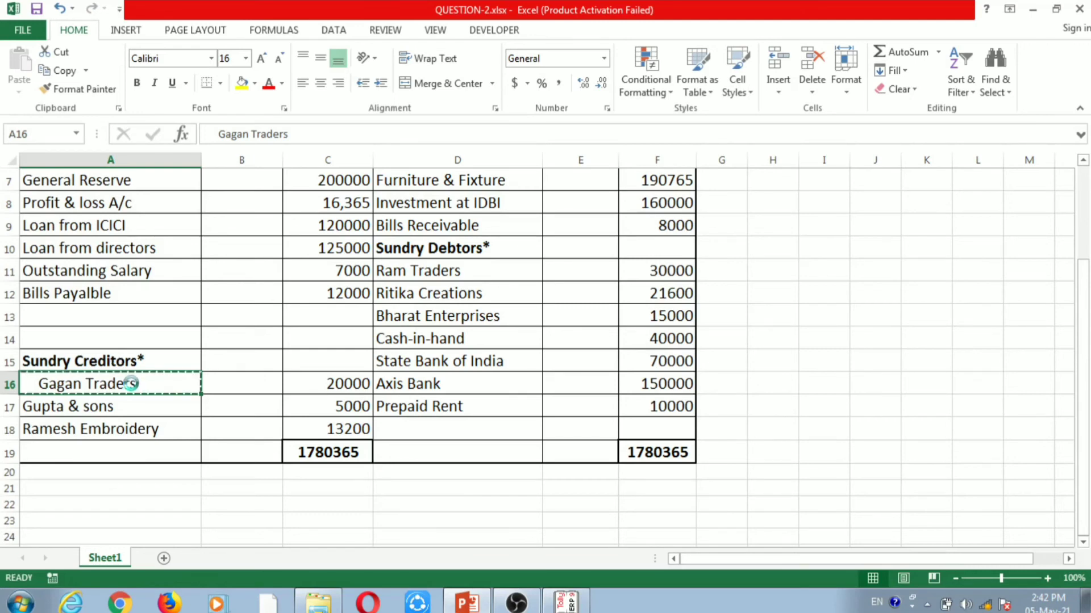
{"action": "key", "text": "alt+Tab"}
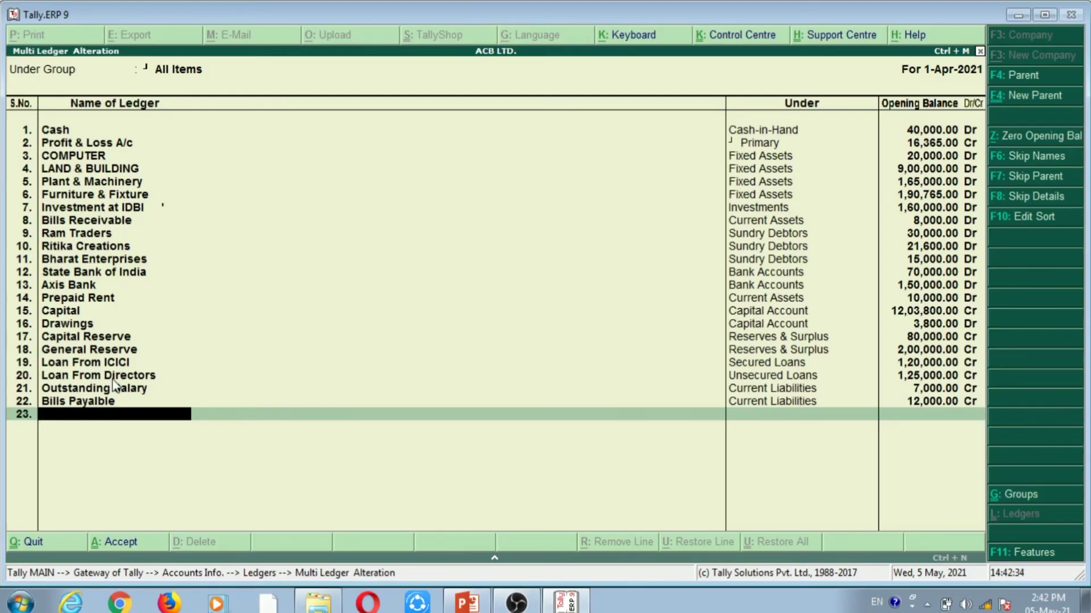
{"action": "left_click", "coordinate": [114, 381]}
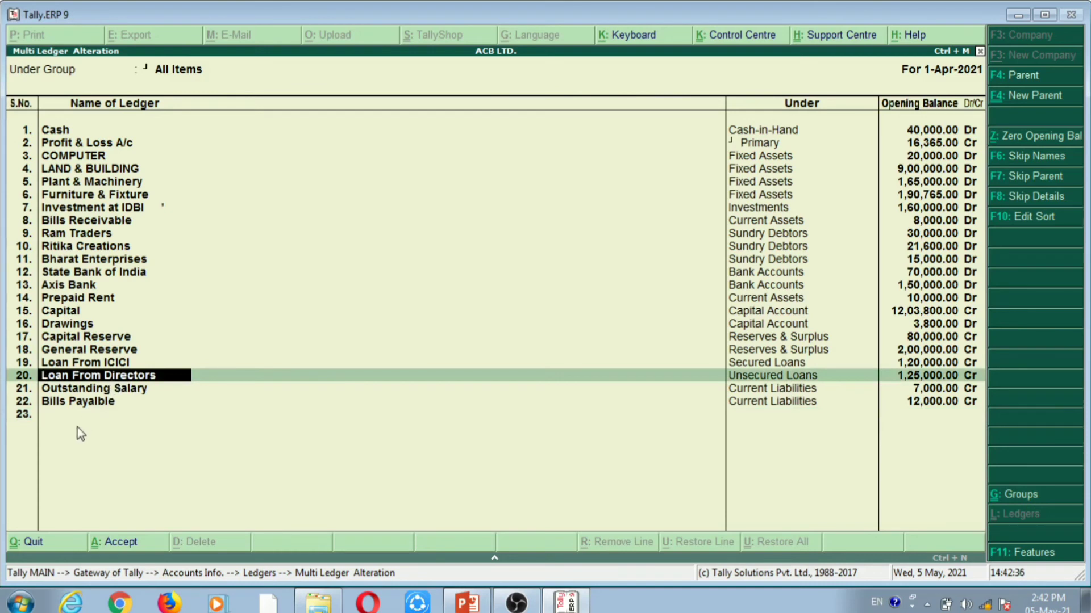
{"action": "key", "text": "Return"}
{"action": "key", "text": "Return"}
{"action": "key", "text": "Return"}
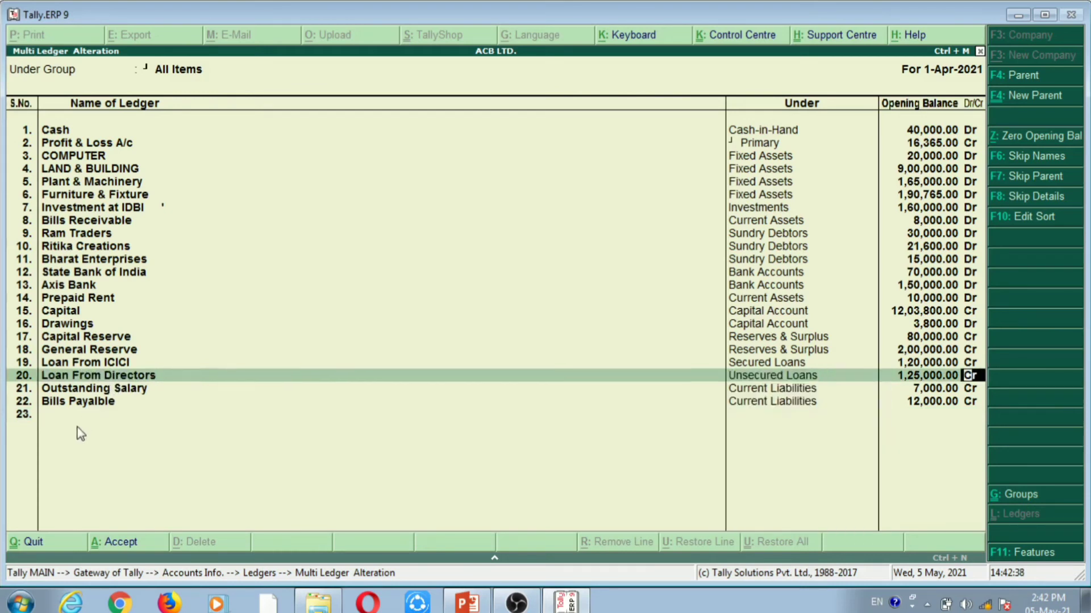
{"action": "key", "text": "Return"}
{"action": "key", "text": "Return"}
{"action": "key", "text": "Return"}
{"action": "key", "text": "Return"}
{"action": "key", "text": "Return"}
{"action": "key", "text": "Return"}
{"action": "key", "text": "Return"}
{"action": "key", "text": "Return"}
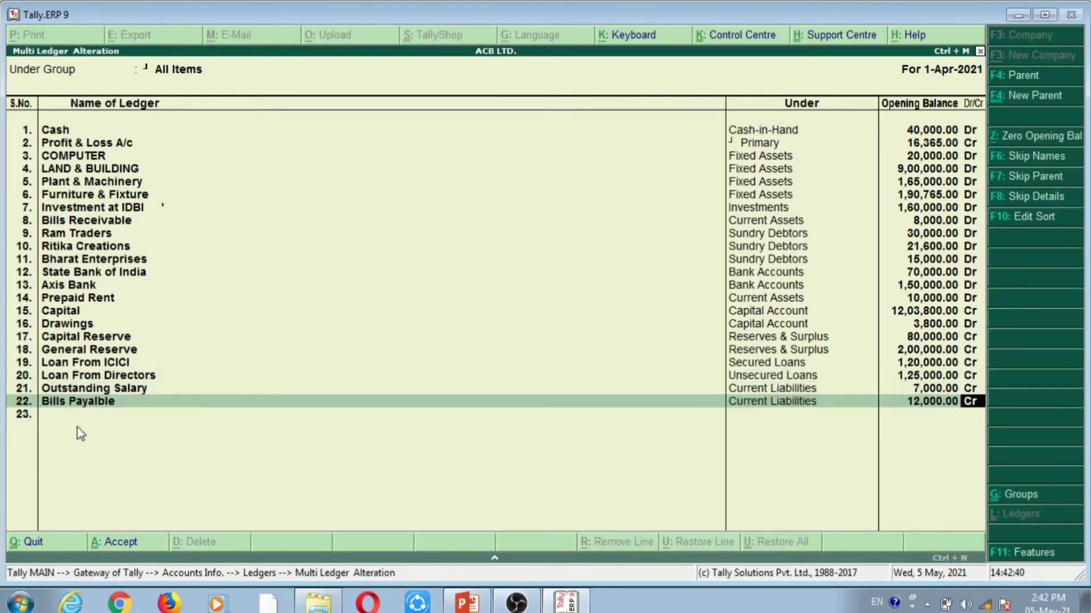
{"action": "key", "text": "Return"}
{"action": "type", "text": "Gagan Traders"}
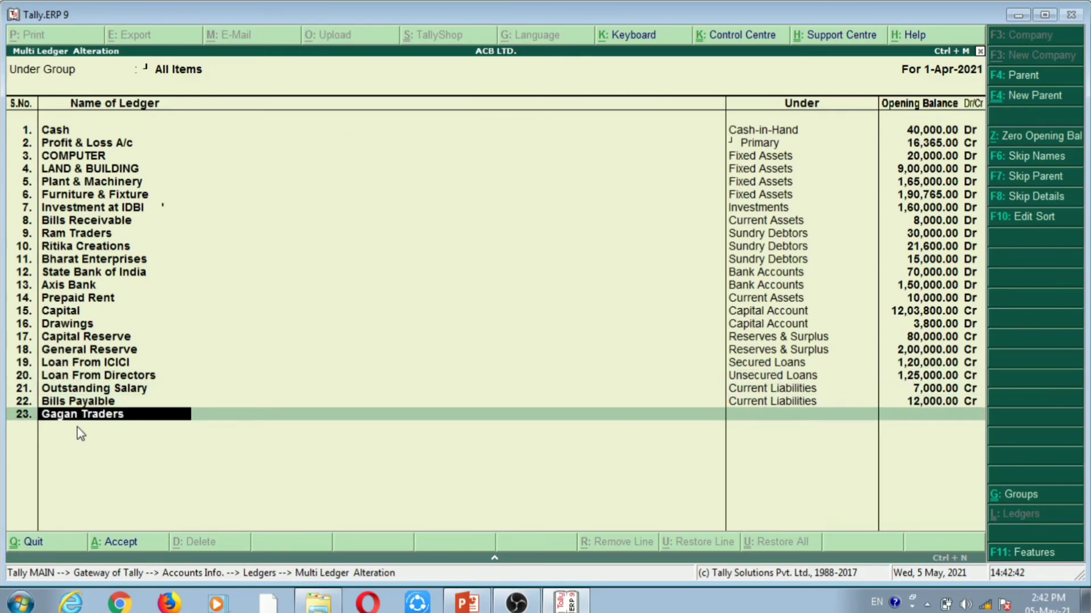
- Place the Gagan Traders ledger under Sundry Creditors with the opening balance 20000 Cr from the Excel balance sheet
{"action": "key", "text": "Return"}
{"action": "type", "text": "cre"}
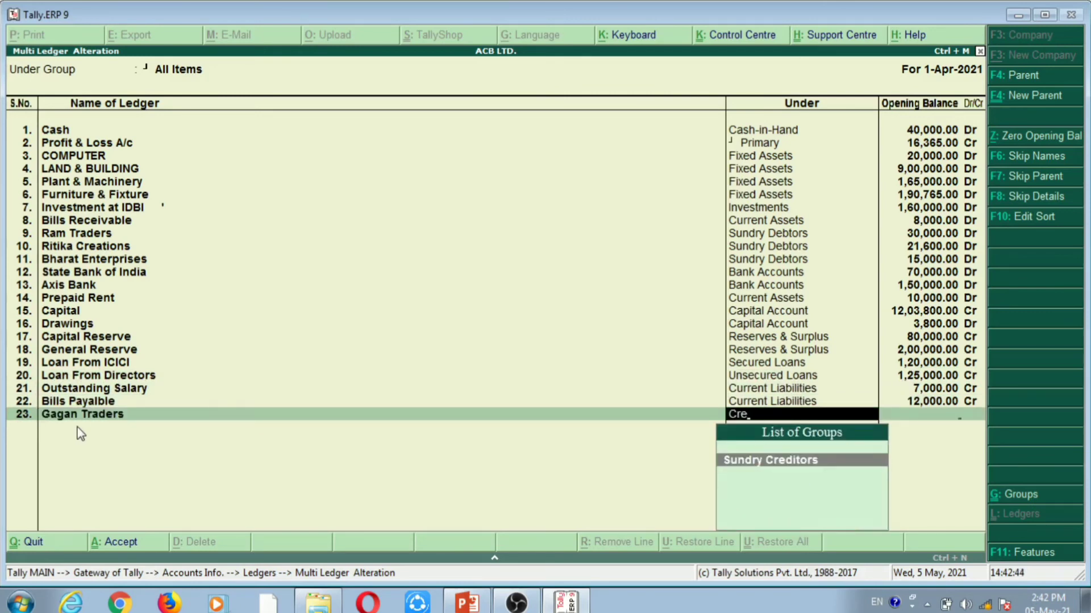
{"action": "key", "text": "Return"}
{"action": "key", "text": "alt+Tab"}
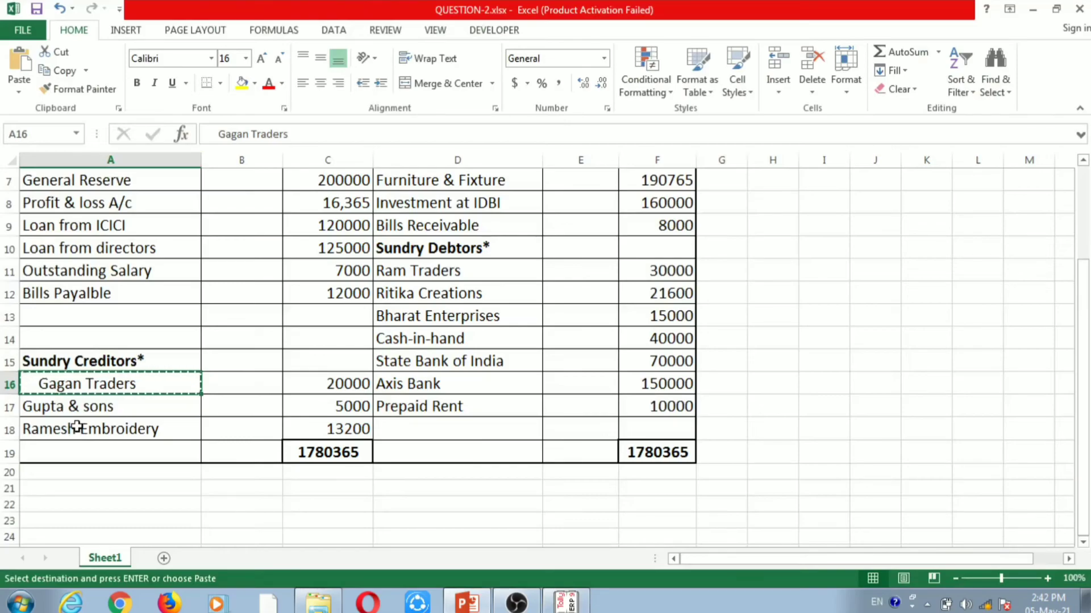
{"action": "key", "text": "alt+Tab"}
{"action": "type", "text": "20000"}
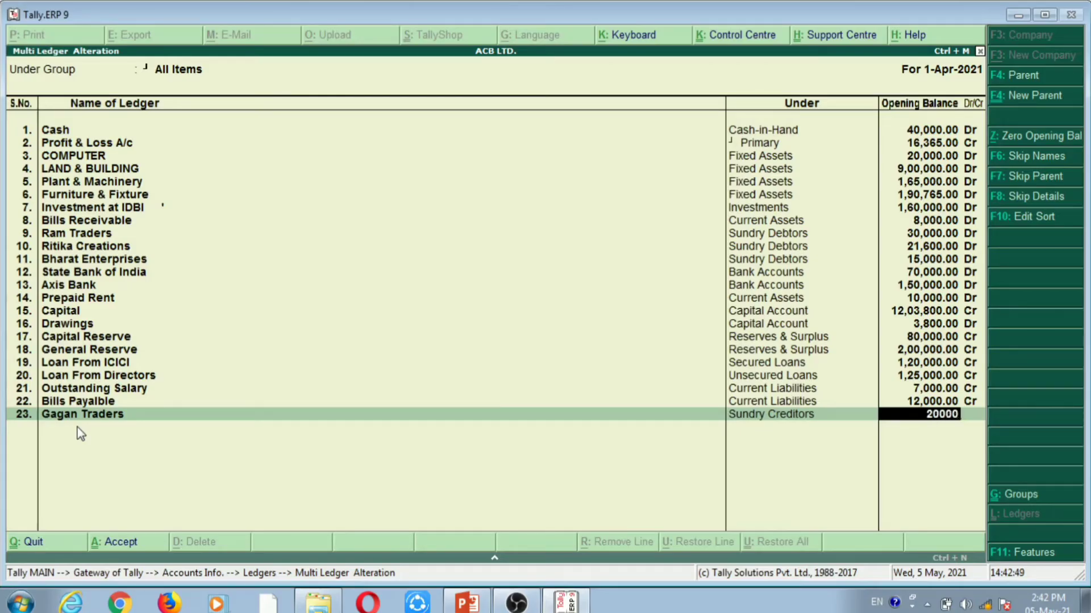
{"action": "key", "text": "Return"}
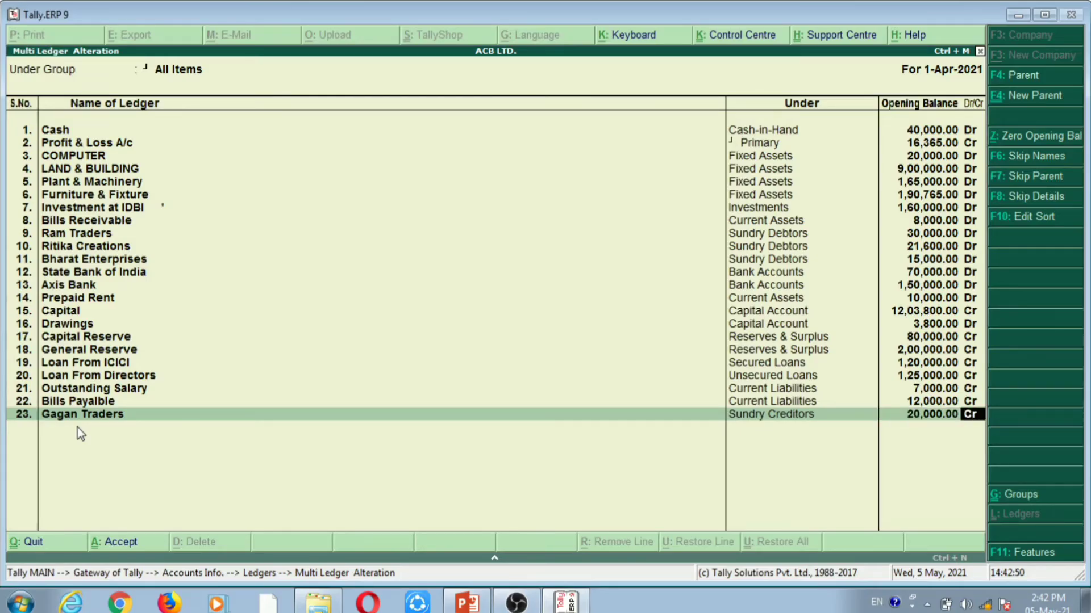
{"action": "key", "text": "Return"}
{"action": "key", "text": "Return"}
{"action": "key", "text": "Return"}
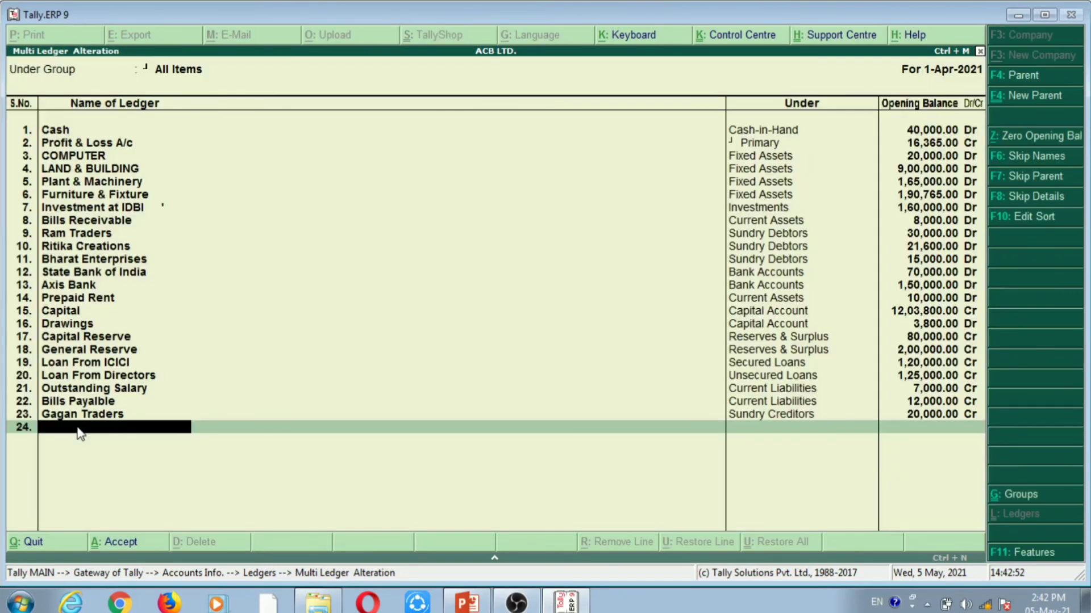
- Copy the name Gupta & sons from the Excel balance sheet and paste it as the twenty-fourth ledger's name in Tally.ERP 9
{"action": "key", "text": "alt+Tab"}
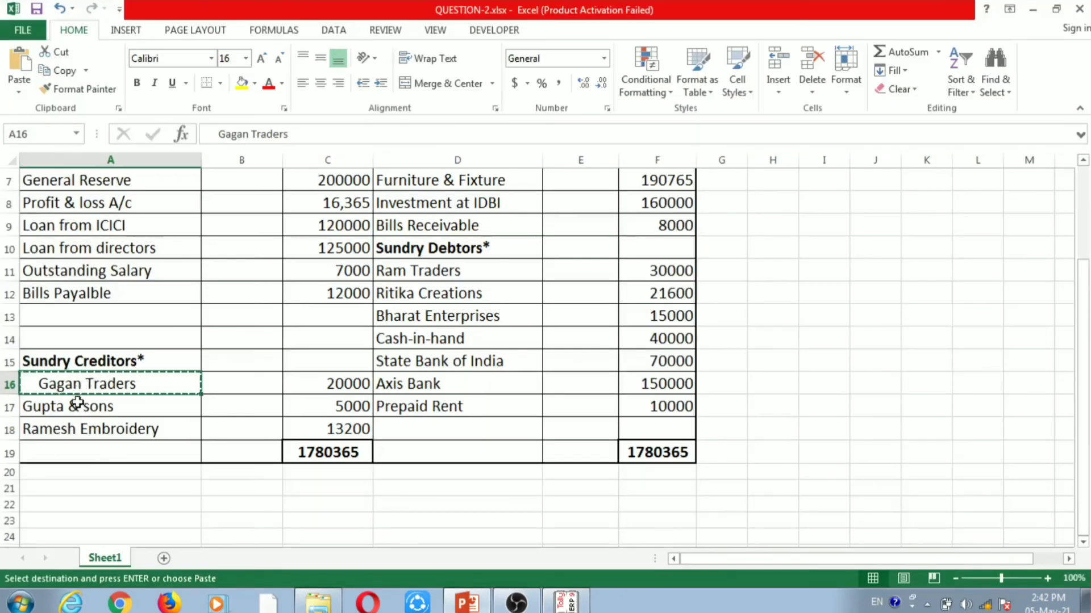
{"action": "left_click", "coordinate": [78, 402]}
{"action": "key", "text": "ctrl+c"}
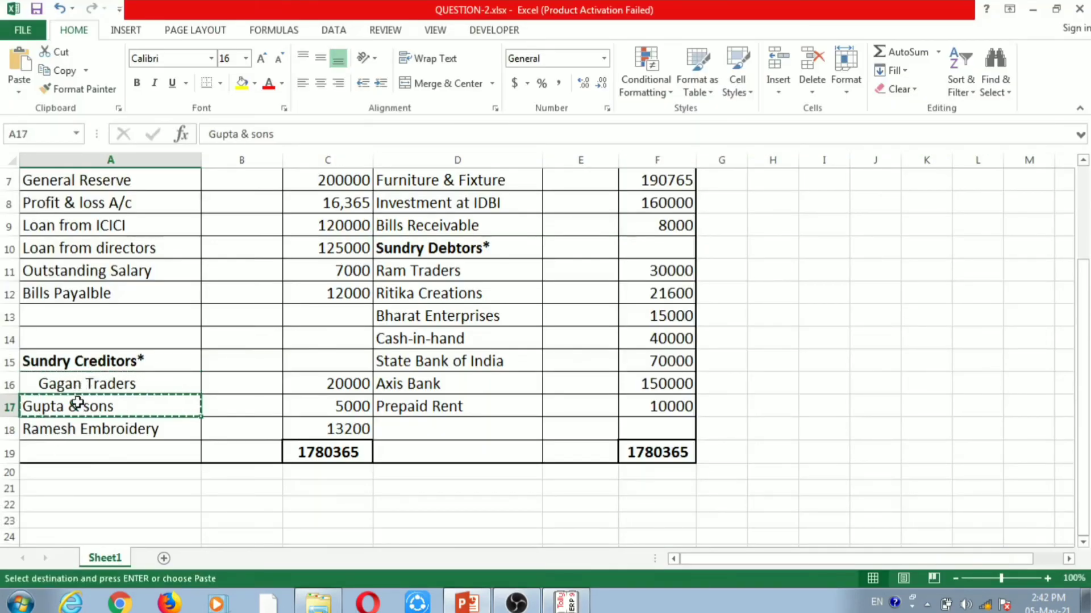
{"action": "key", "text": "alt+Tab"}
{"action": "key", "text": "ctrl+alt+v"}
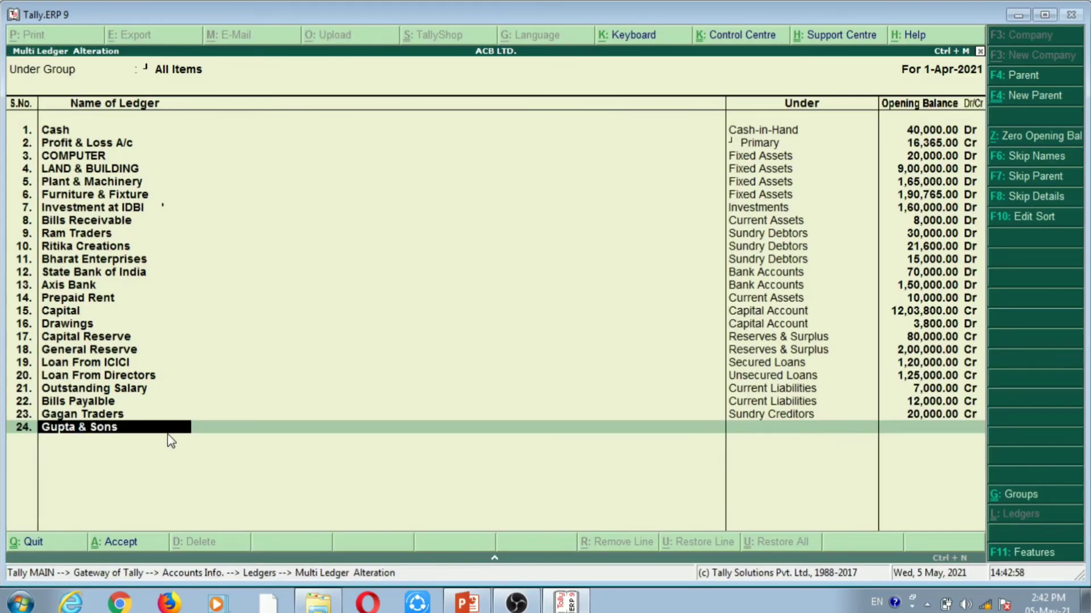
- Place the Gupta & Sons ledger under Sundry Creditors with the opening balance 5000 Cr from the Excel balance sheet
{"action": "key", "text": "Return"}
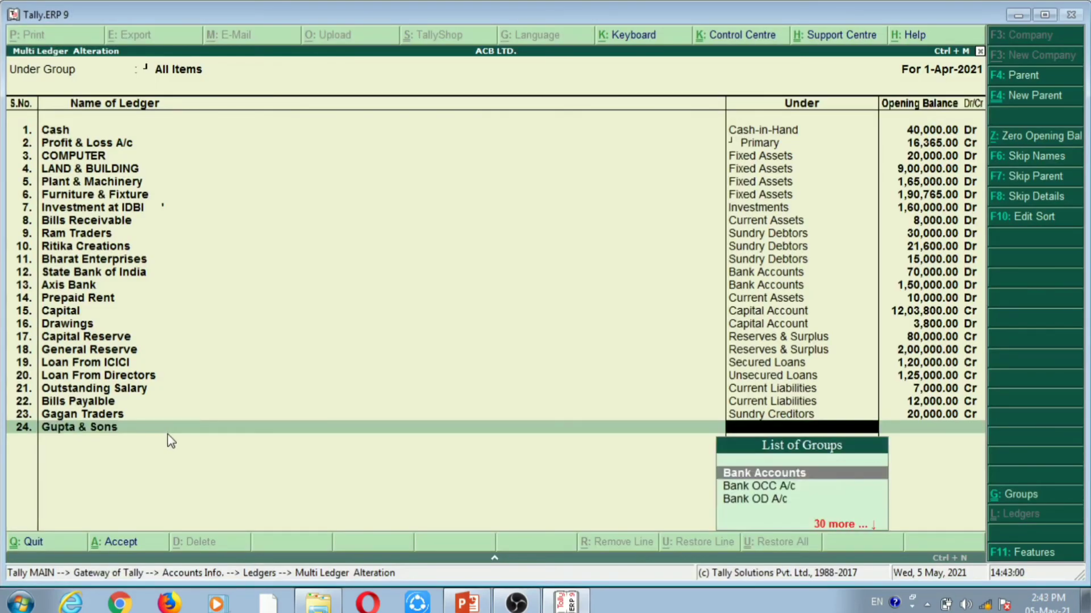
{"action": "type", "text": "Cred"}
{"action": "key", "text": "Return"}
{"action": "key", "text": "Return"}
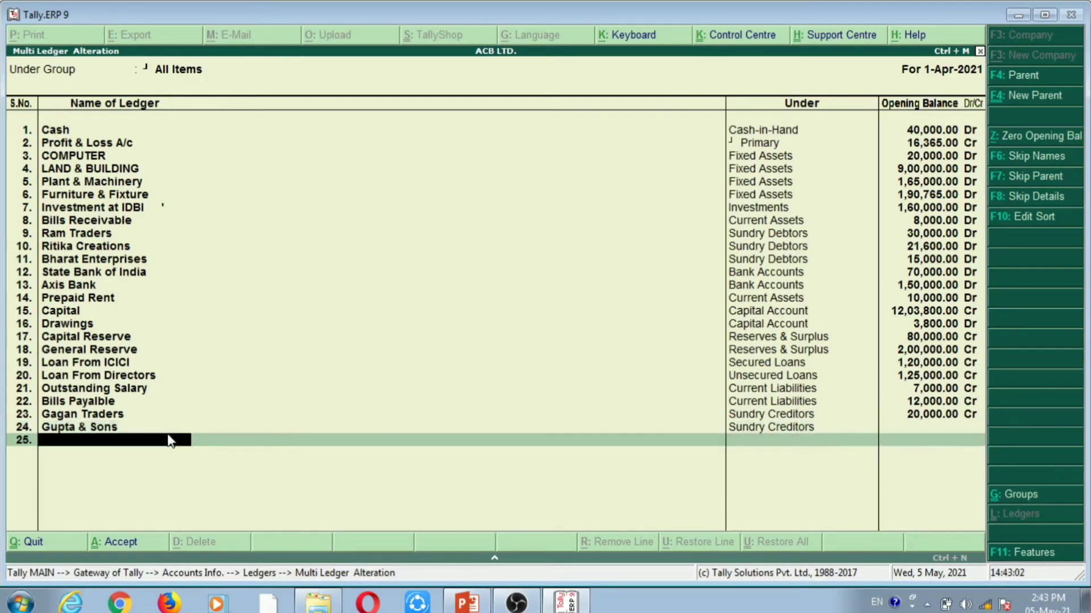
{"action": "key", "text": "alt+Tab"}
{"action": "key", "text": "alt+Tab"}
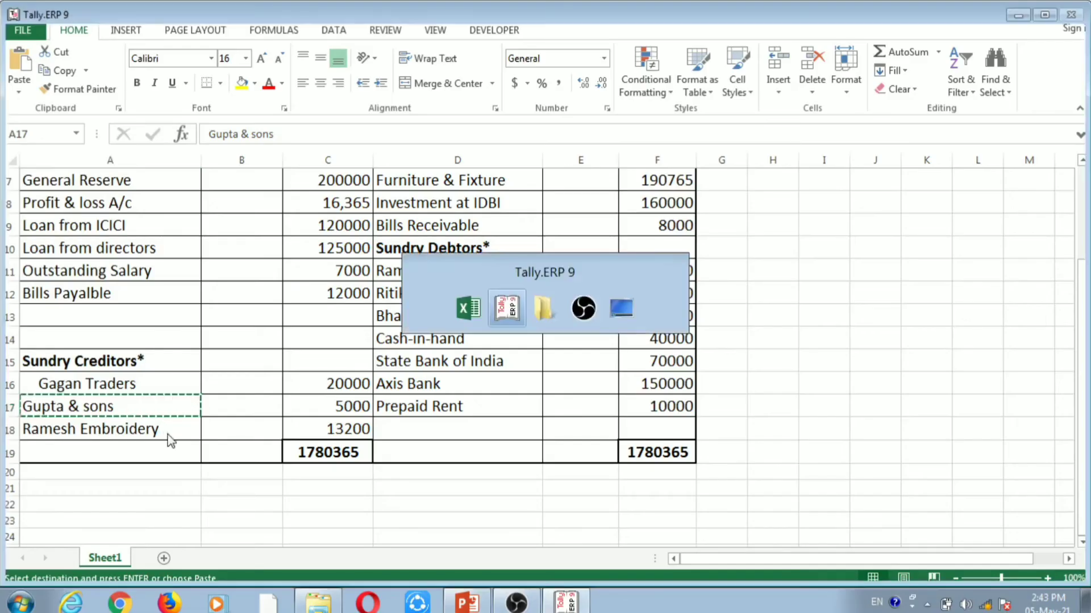
{"action": "type", "text": "5,000"}
{"action": "key", "text": "Return"}
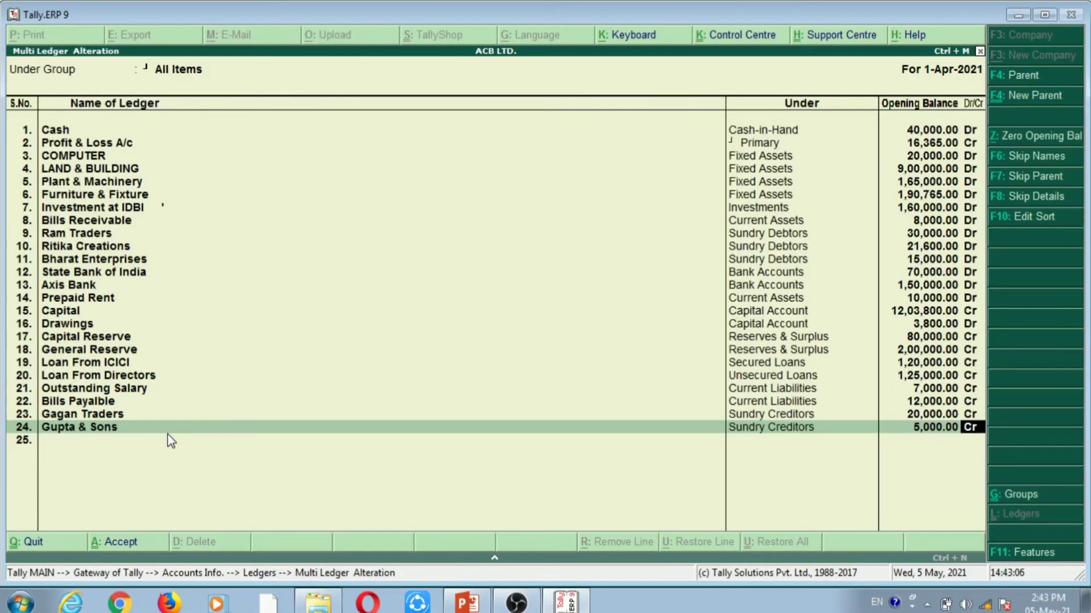
- Copy the name Ramesh Embroidery from the Excel balance sheet and paste it as the twenty-fifth ledger's name in Tally.ERP 9
{"action": "key", "text": "Return"}
{"action": "key", "text": "Return"}
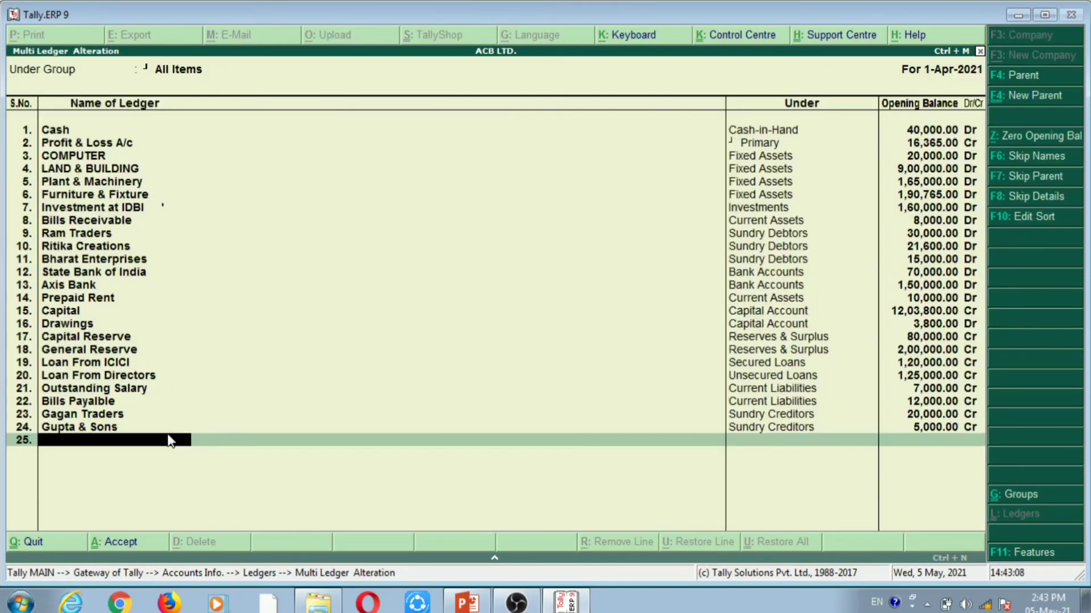
{"action": "key", "text": "alt+Tab"}
{"action": "double_click", "coordinate": [133, 432]}
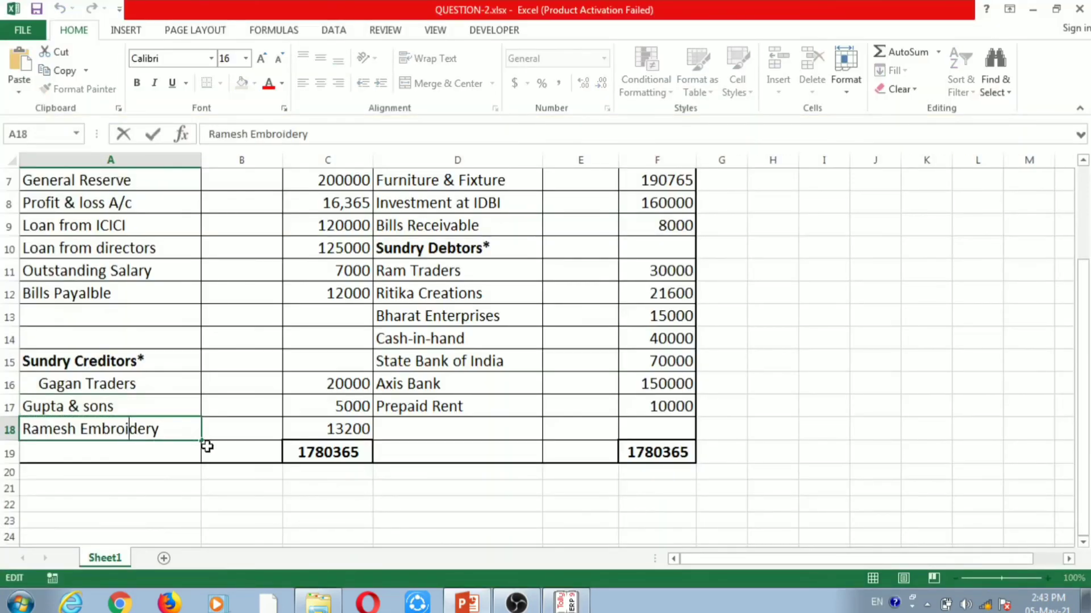
{"action": "left_click_drag", "start_coordinate": [146, 469], "coordinate": [155, 433]}
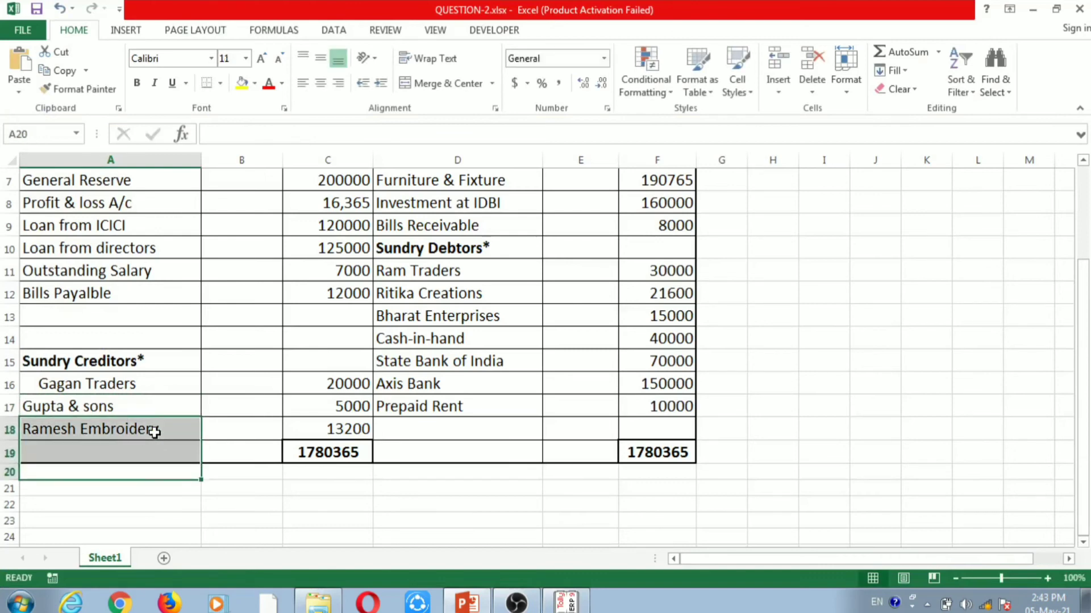
{"action": "left_click", "coordinate": [140, 461]}
{"action": "left_click", "coordinate": [138, 431]}
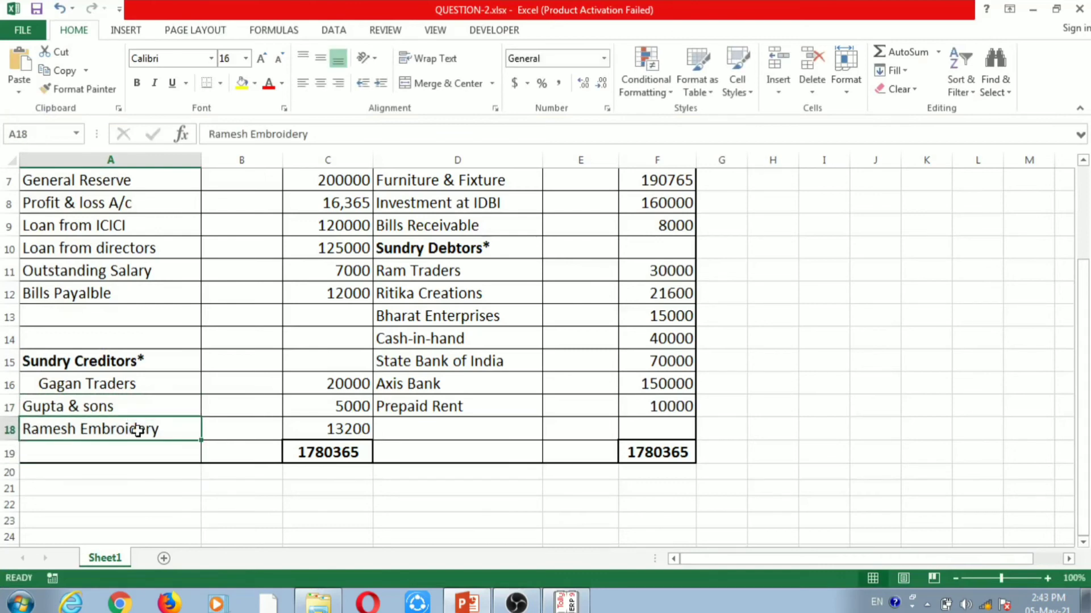
{"action": "key", "text": "ctrl+c"}
{"action": "key", "text": "alt+Tab"}
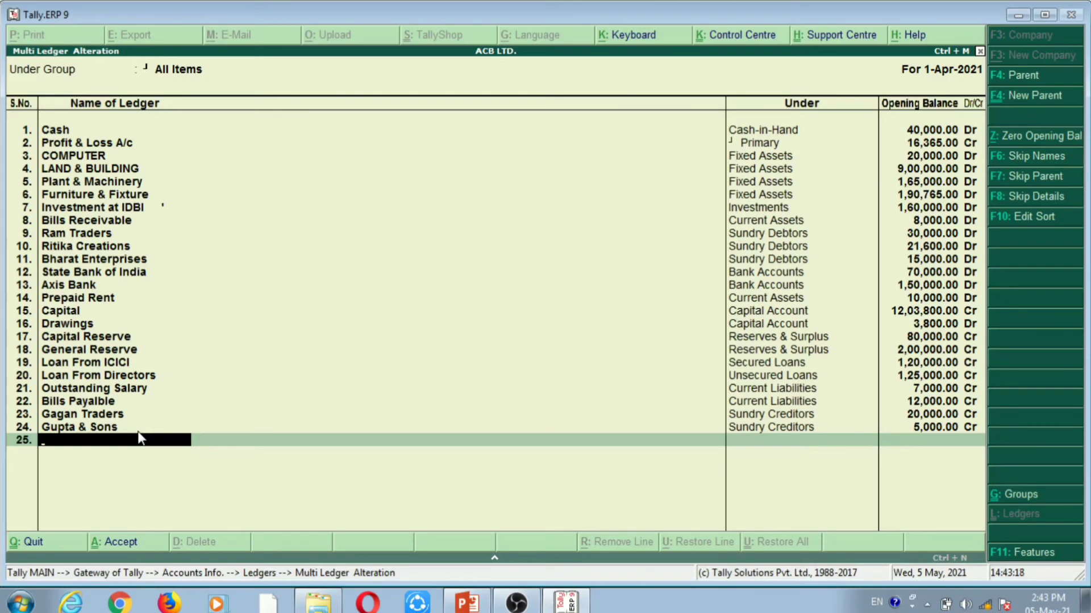
{"action": "key", "text": "ctrl+alt+v"}
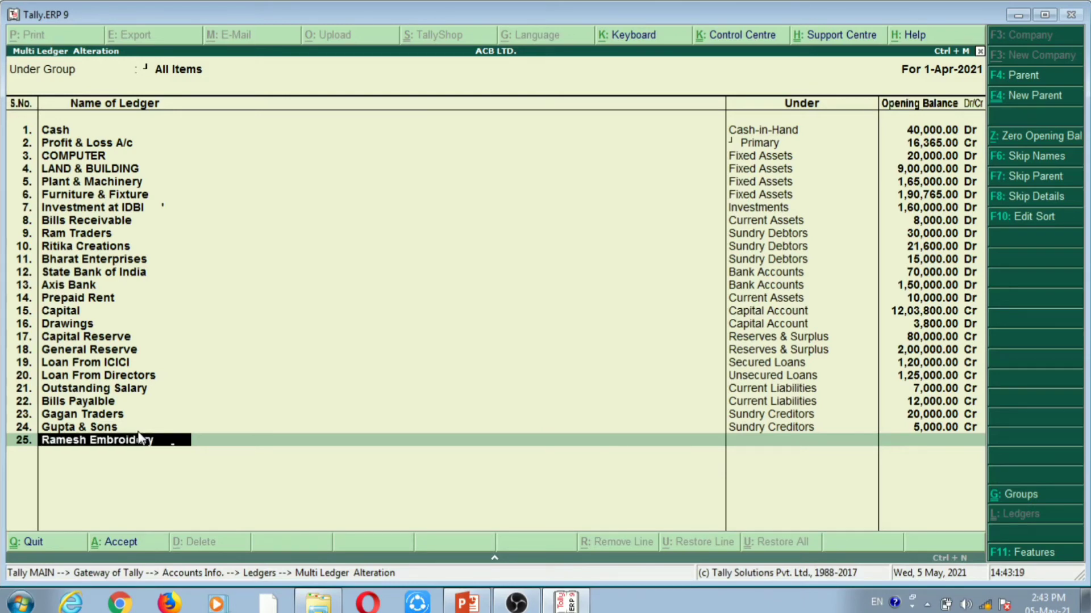
- Place the Ramesh Embroidery ledger under Sundry Creditors with the opening balance 13200 Cr from the Excel balance sheet
{"action": "key", "text": "Return"}
{"action": "type", "text": "Cre"}
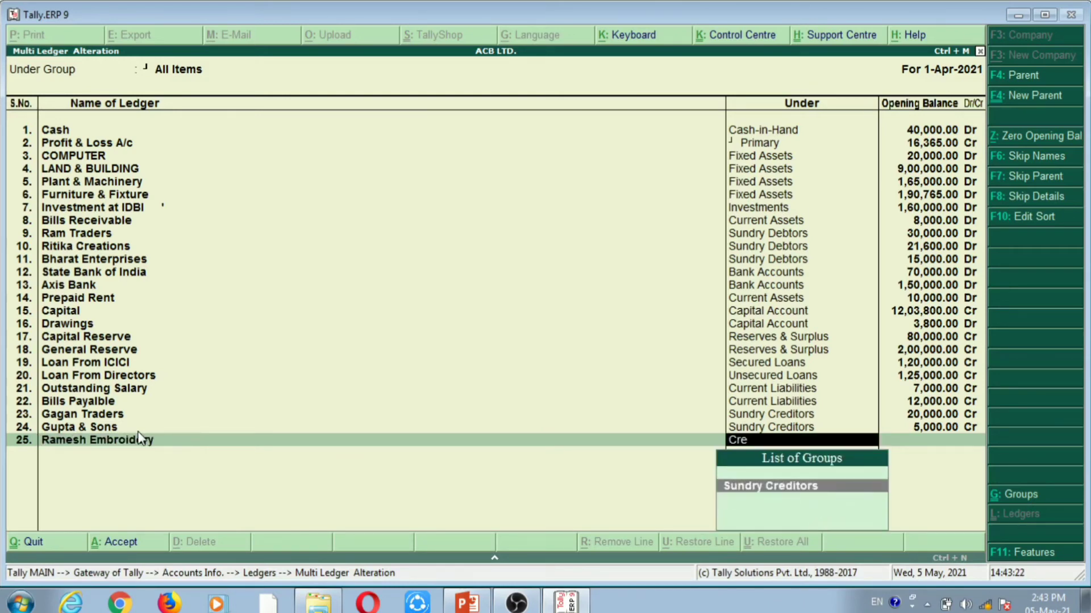
{"action": "key", "text": "Return"}
{"action": "key", "text": "alt+Tab"}
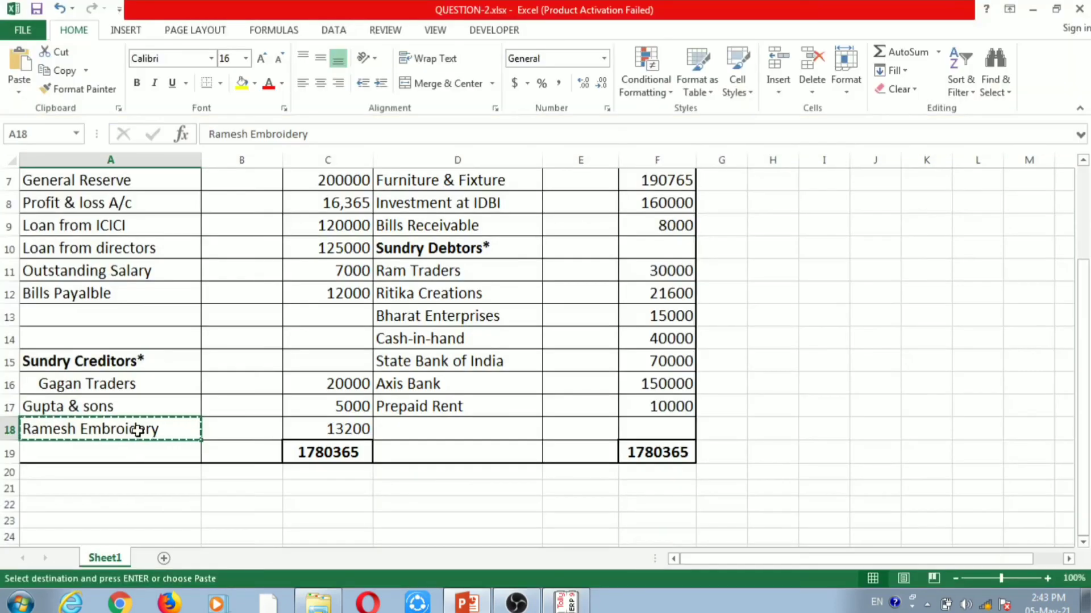
{"action": "key", "text": "alt+Tab"}
{"action": "type", "text": "13200"}
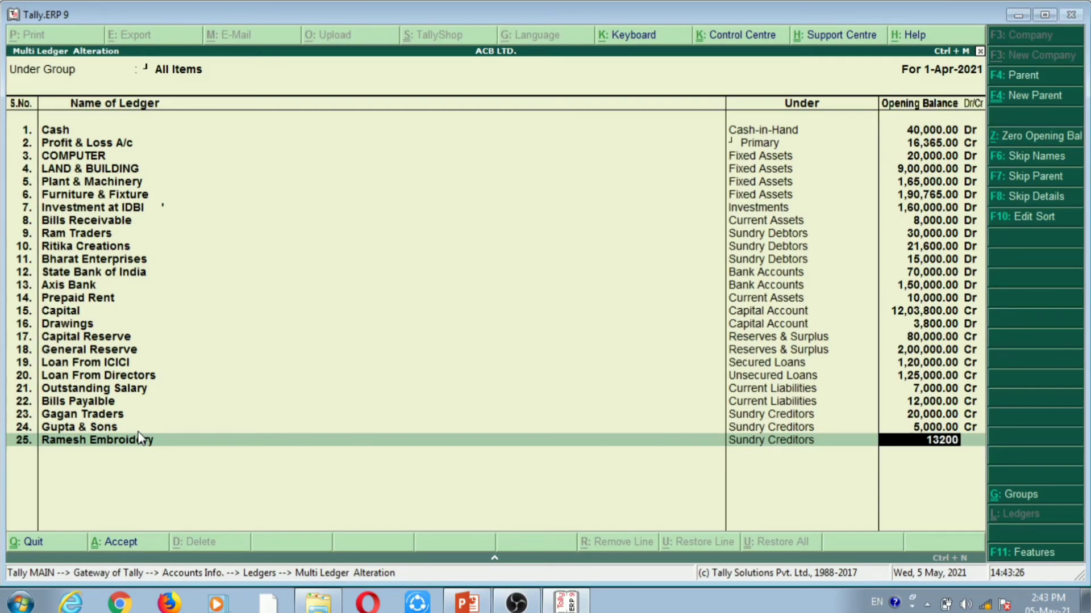
{"action": "key", "text": "Return"}
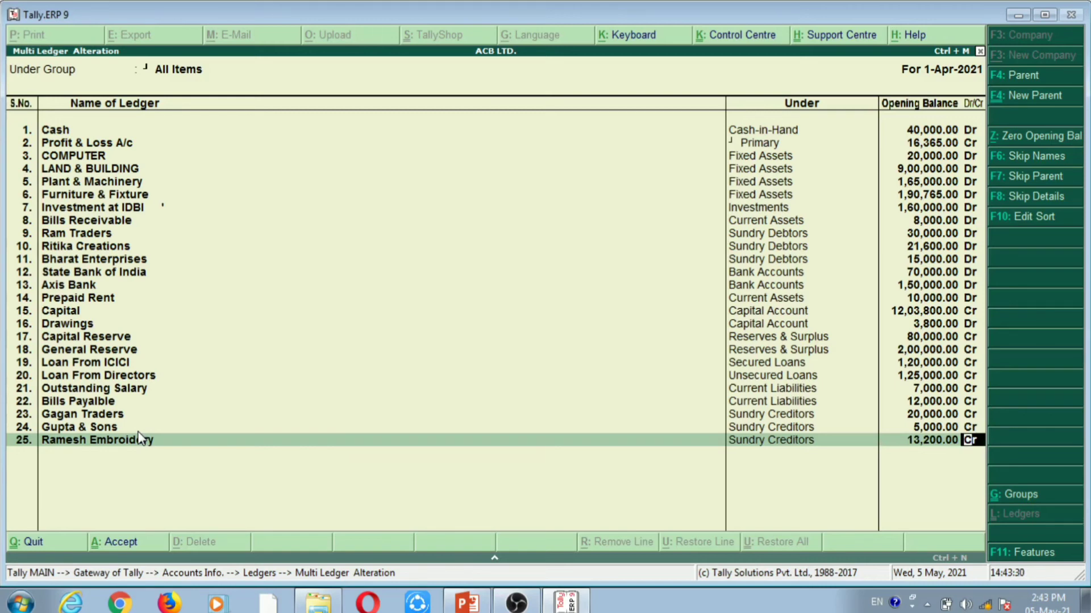
- Finish the ledger list after the Ramesh Embroidery entry and accept the multi-ledger alteration
{"action": "key", "text": "Return"}
{"action": "key", "text": "Return"}
{"action": "key", "text": "Return"}
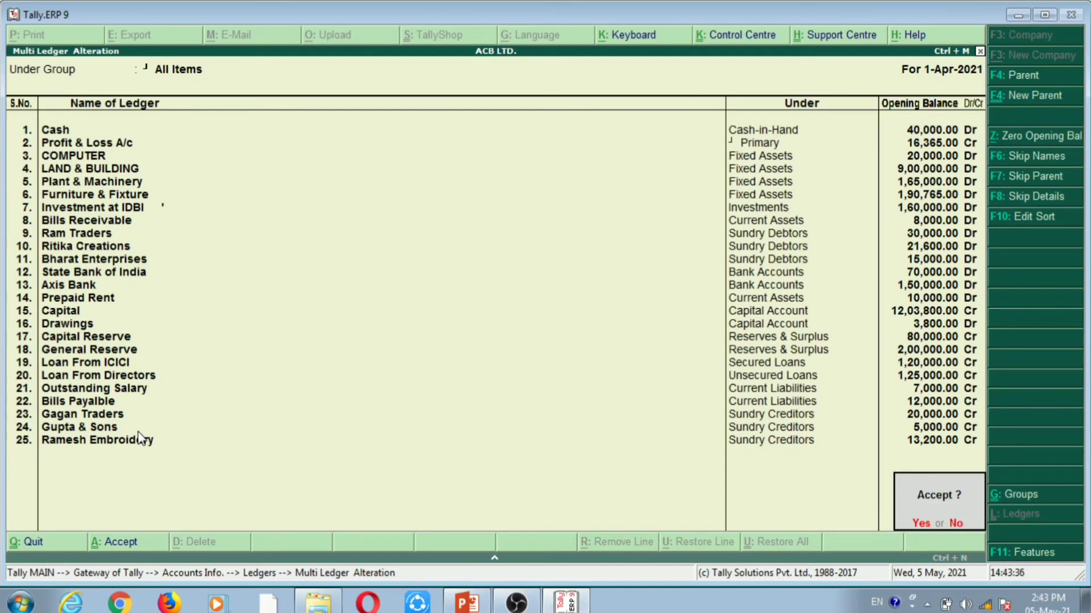
{"action": "left_click", "coordinate": [920, 523]}
{"action": "key", "text": "Escape"}
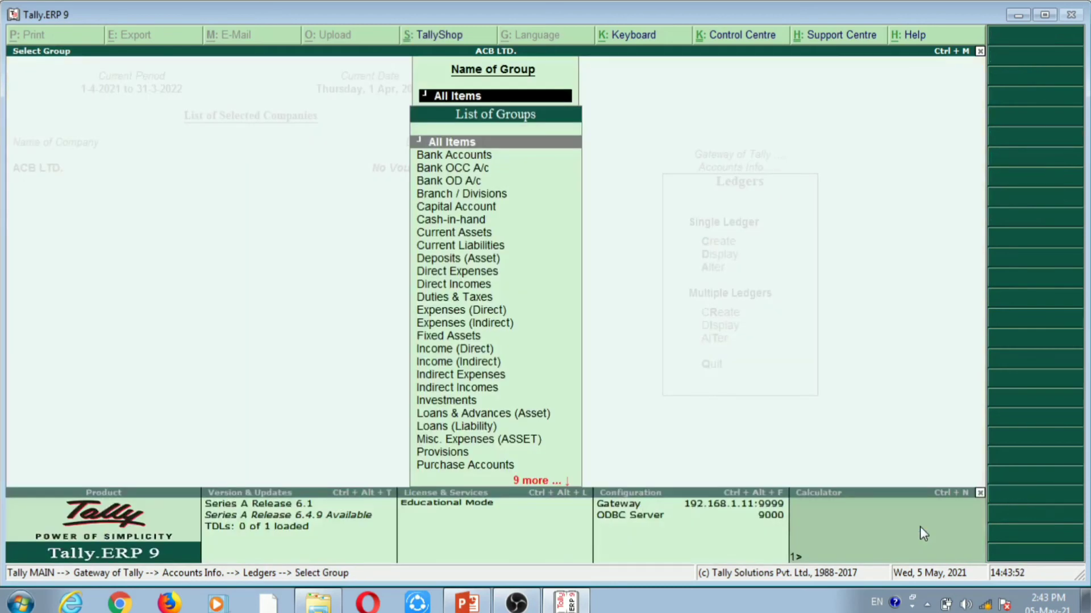
- Return to the Gateway of Tally without quitting and open the Balance Sheet report of ACB LTD
{"action": "key", "text": "Escape"}
{"action": "key", "text": "Escape"}
{"action": "key", "text": "Escape"}
{"action": "key", "text": "Escape"}
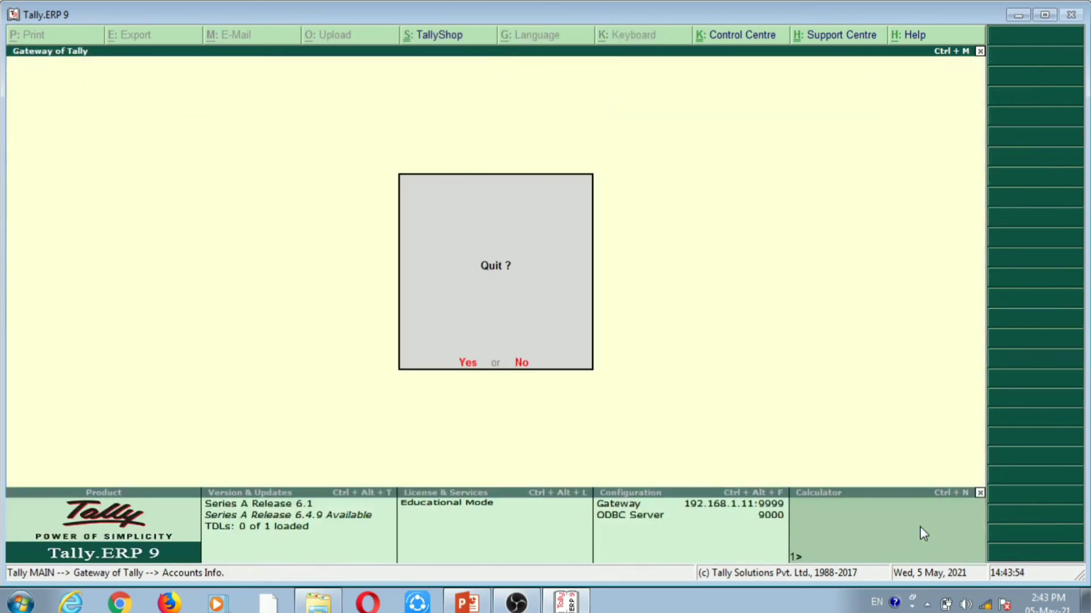
{"action": "key", "text": "n"}
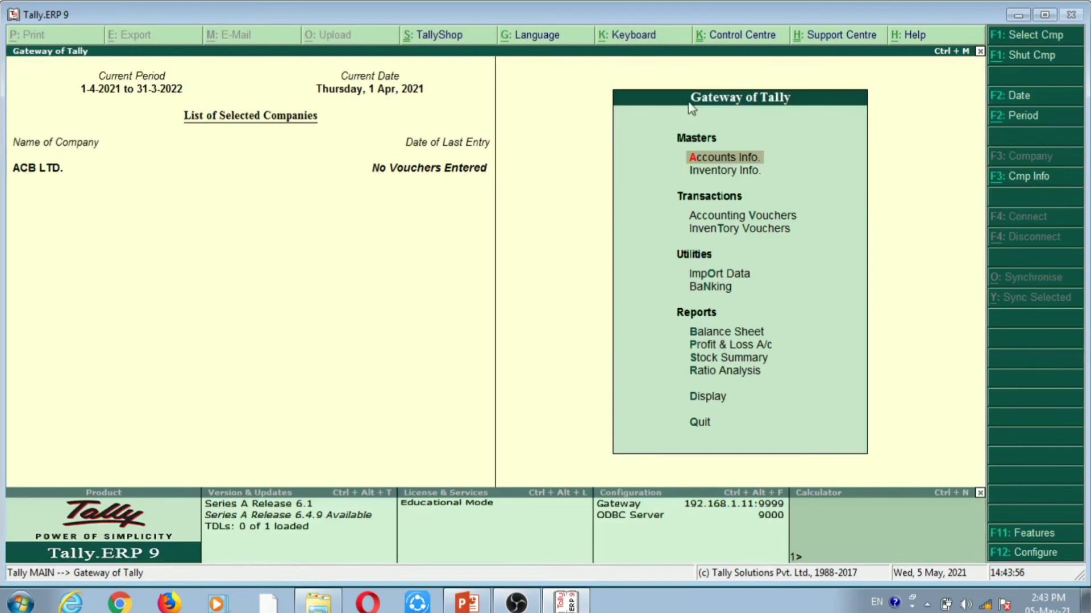
{"action": "left_click", "coordinate": [710, 338]}
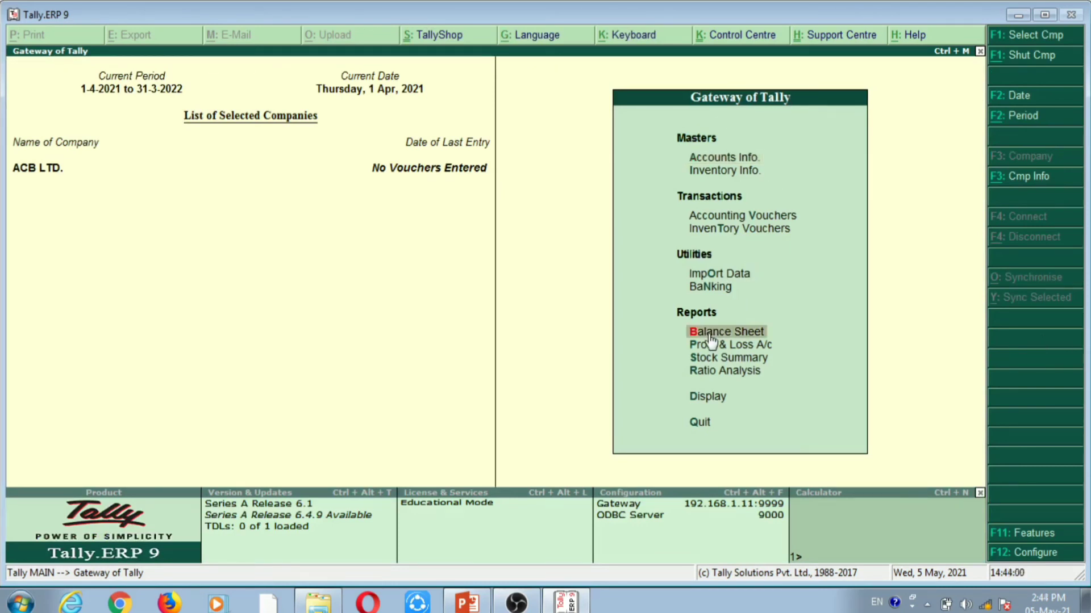
{"action": "left_click", "coordinate": [711, 339]}
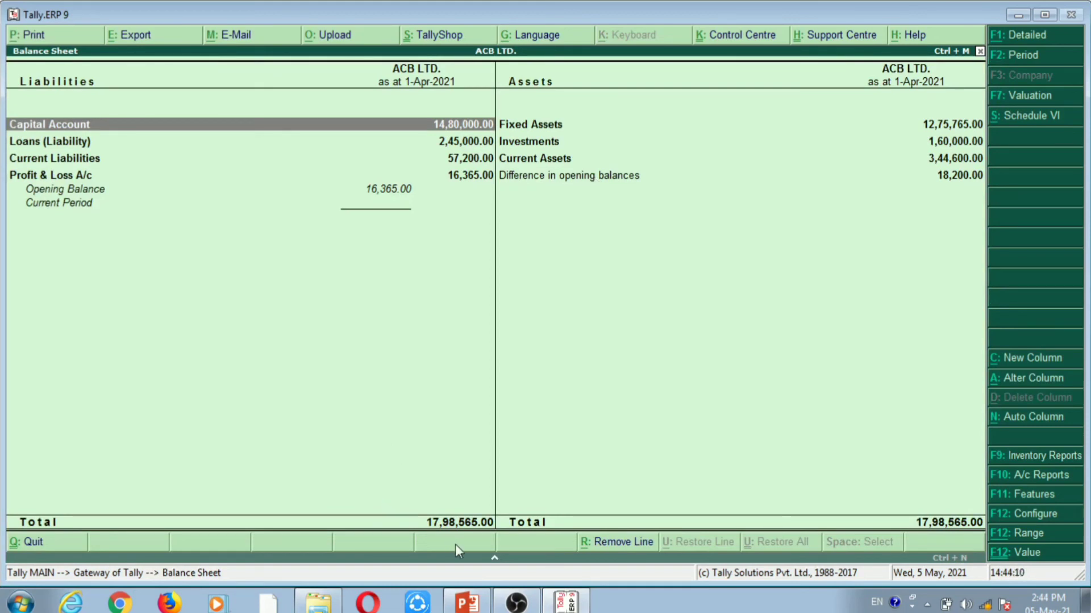
- Compare the totals and the difference in opening balances in Tally.ERP 9 with the entries of the Excel balance sheet
{"action": "key", "text": "alt+Tab"}
{"action": "key", "text": "alt+Tab"}
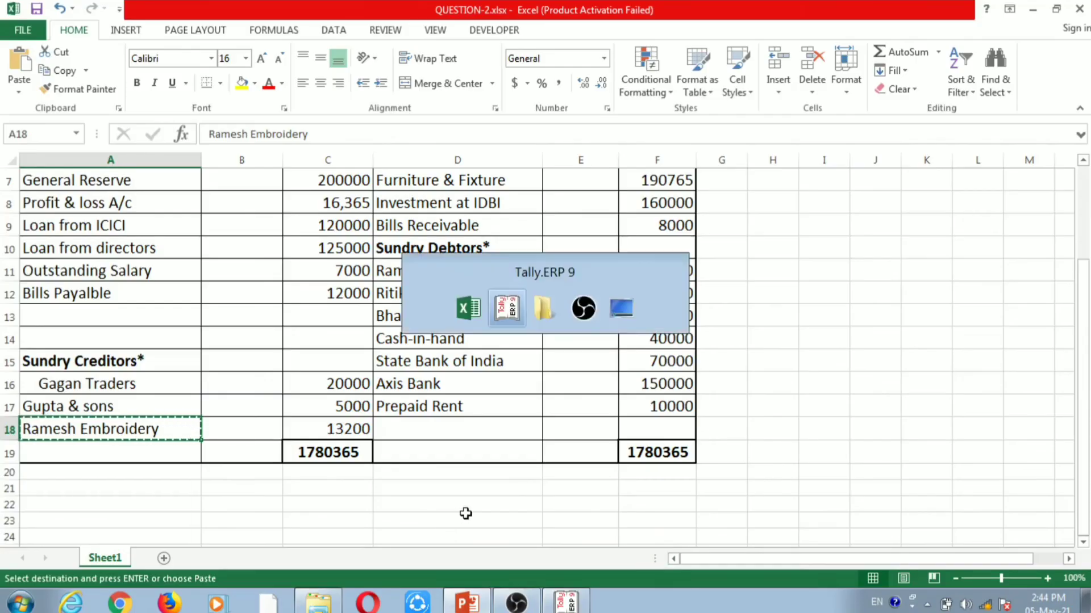
{"action": "key", "text": "alt+Tab"}
{"action": "key", "text": "alt+Tab"}
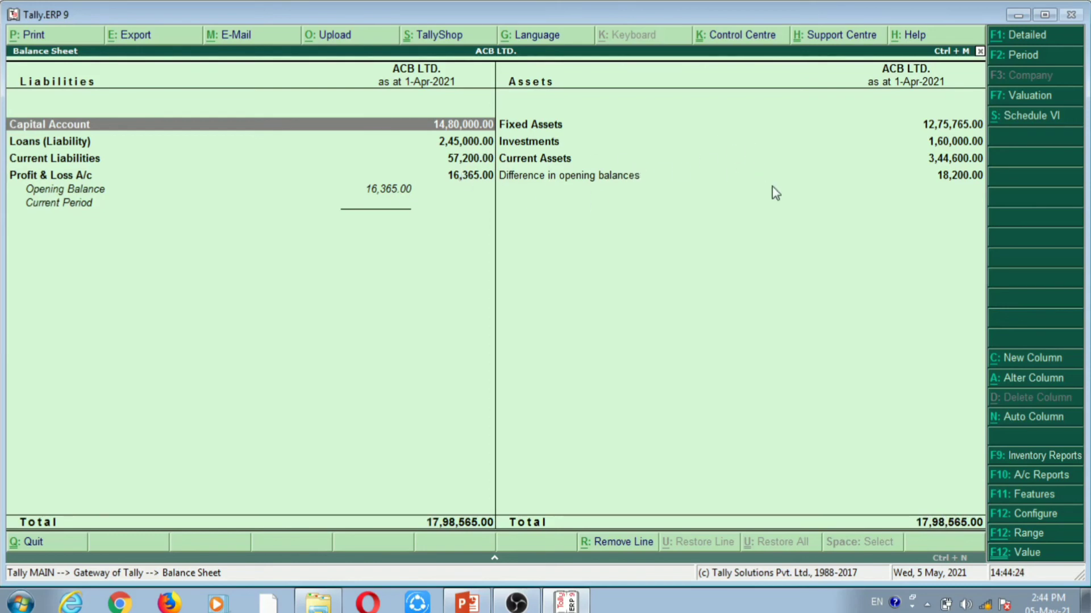
{"action": "key", "text": "alt+Tab"}
{"action": "left_click", "coordinate": [595, 295]}
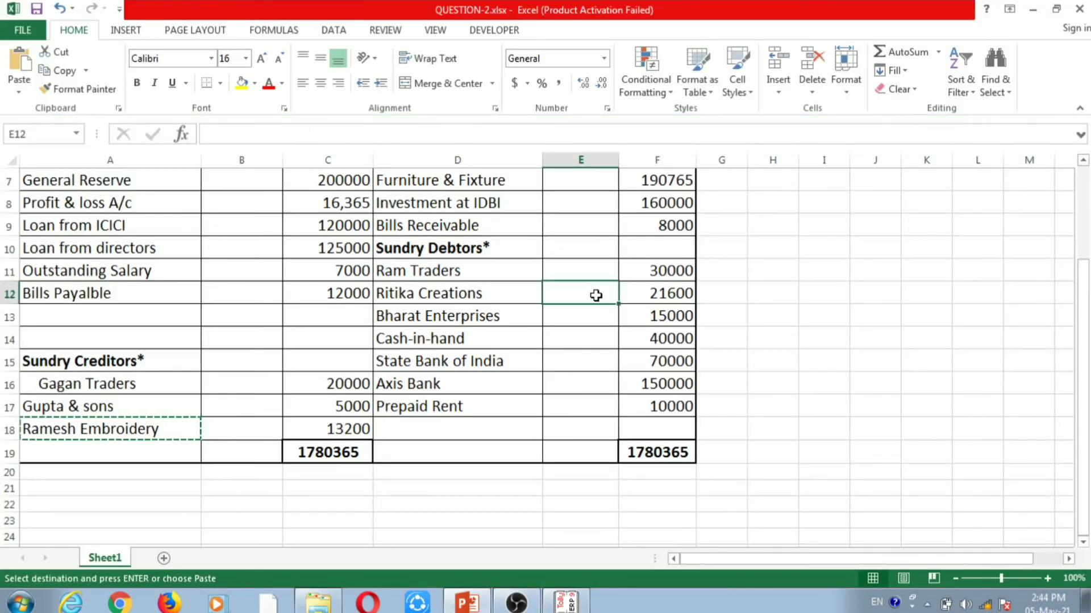
{"action": "key", "text": "Up"}
{"action": "key", "text": "Up"}
{"action": "key", "text": "Up"}
{"action": "key", "text": "Up"}
{"action": "key", "text": "Up"}
{"action": "key", "text": "Up"}
{"action": "key", "text": "Up"}
{"action": "key", "text": "Up"}
{"action": "key", "text": "Up"}
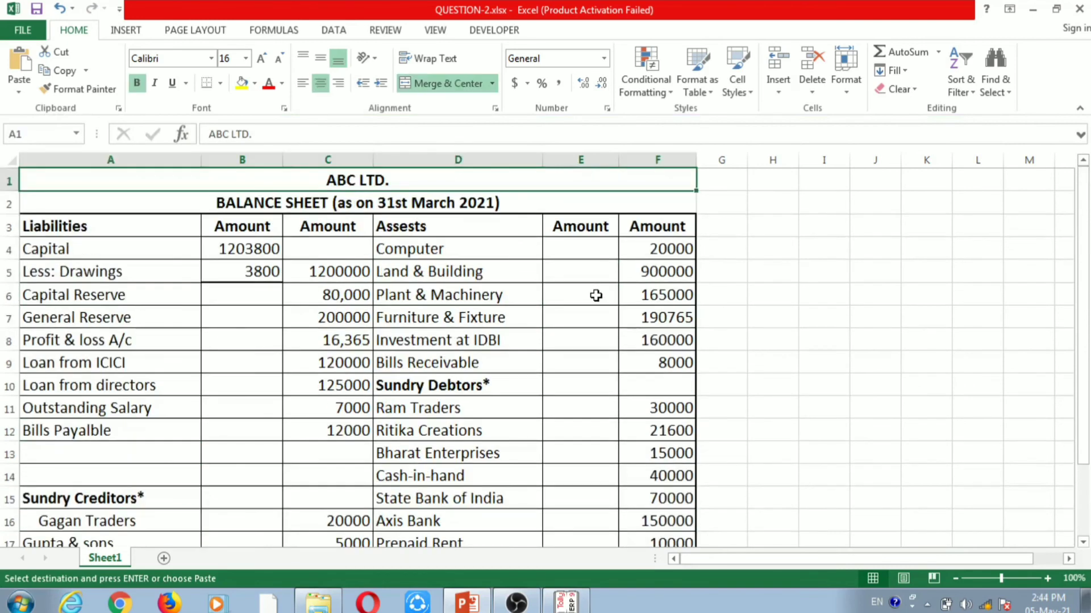
{"action": "key", "text": "Down"}
{"action": "key", "text": "Down"}
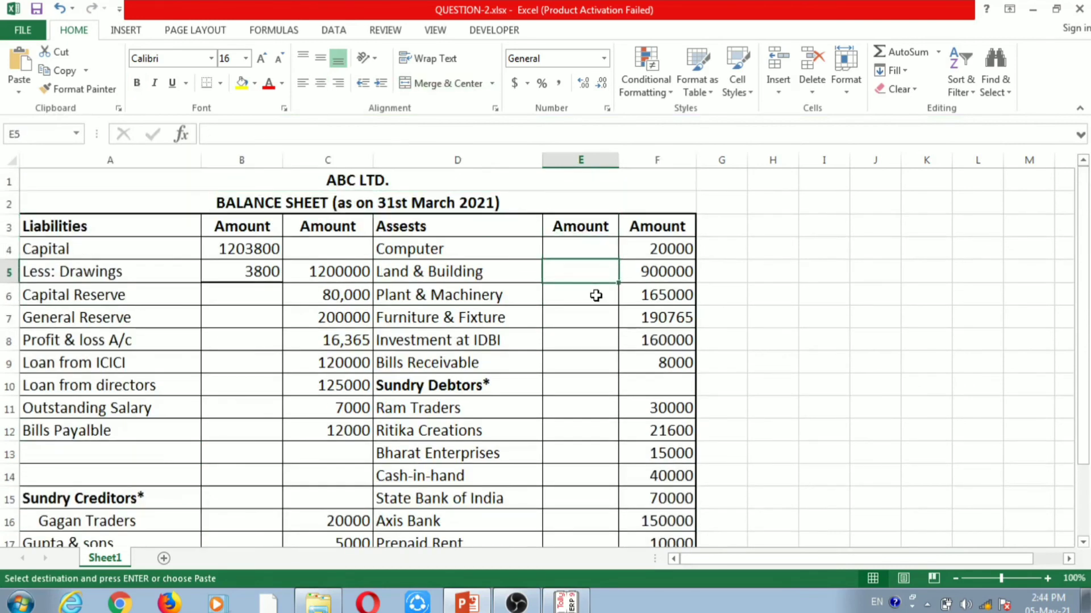
{"action": "left_click", "coordinate": [713, 304]}
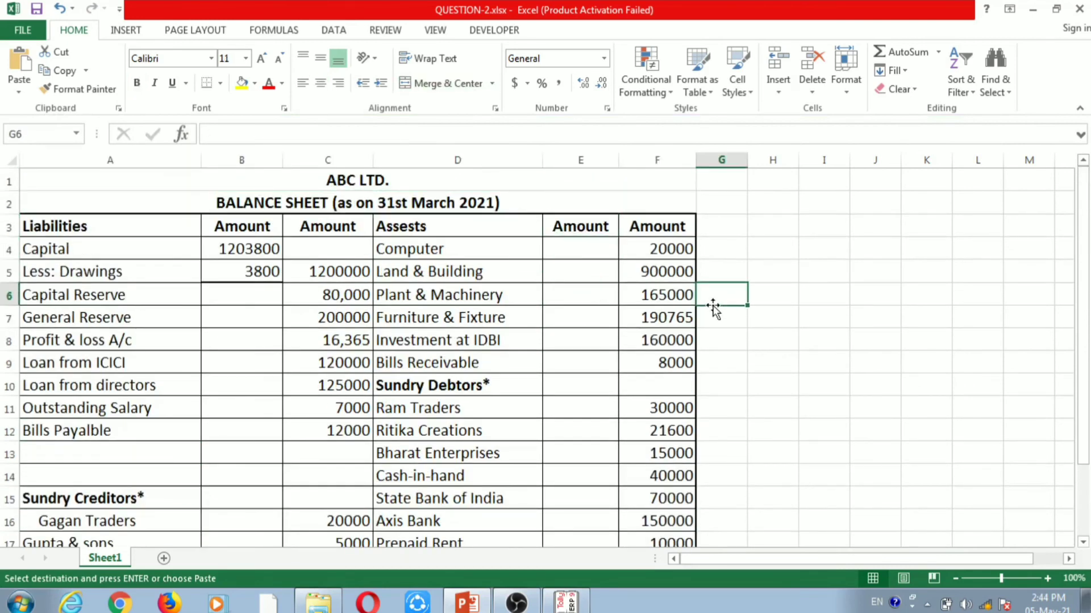
{"action": "left_click", "coordinate": [646, 314]}
{"action": "key", "text": "alt+Tab"}
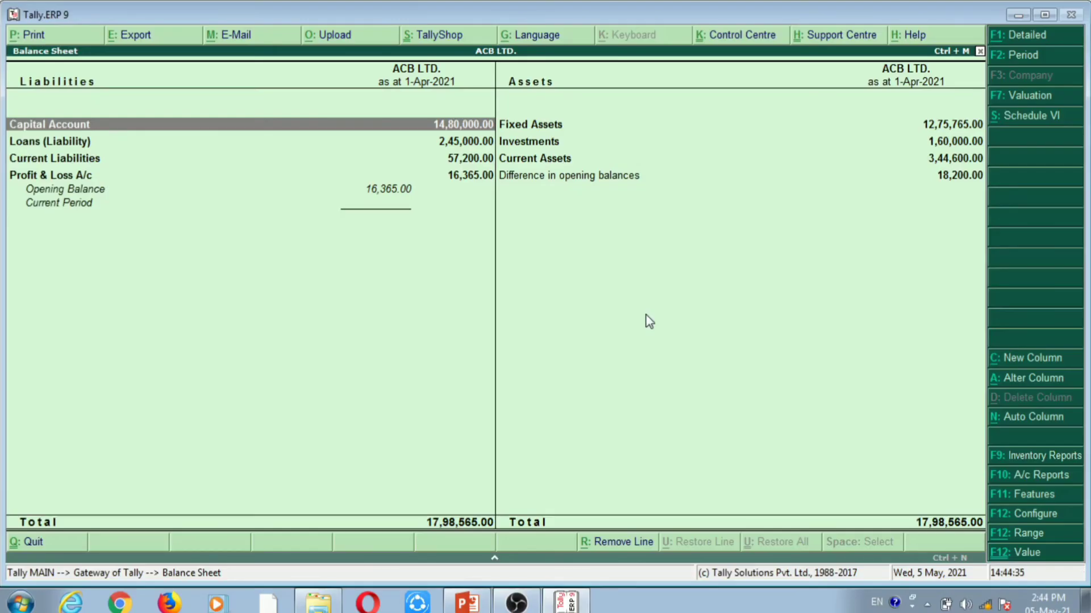
- Check the General Reserve amount in the Excel balance sheet against the opening balance difference in Tally.ERP 9
{"action": "left_click", "coordinate": [454, 181]}
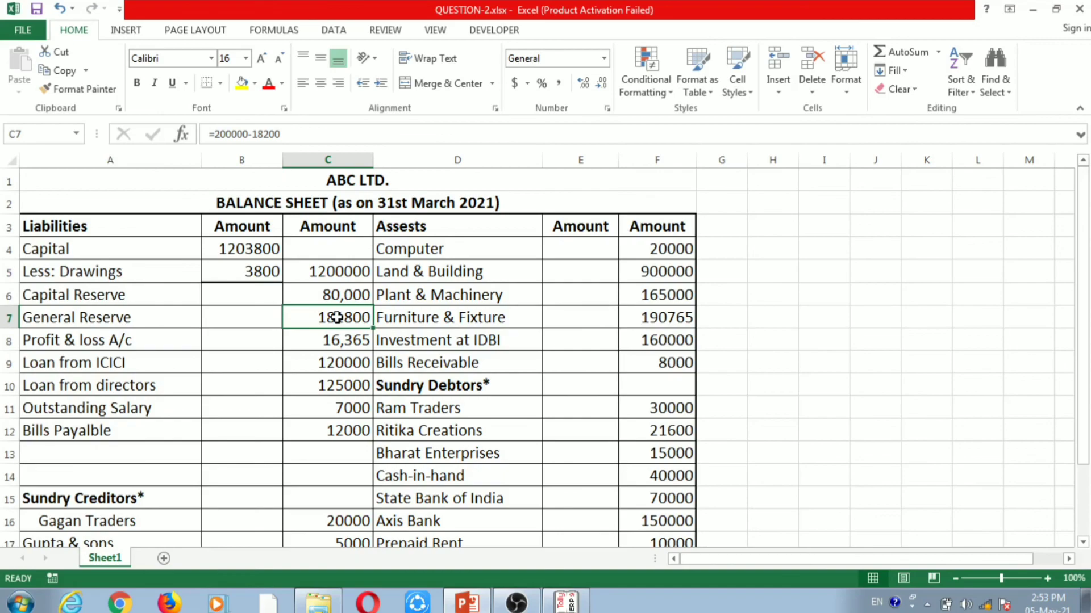
{"action": "key", "text": "alt+Tab"}
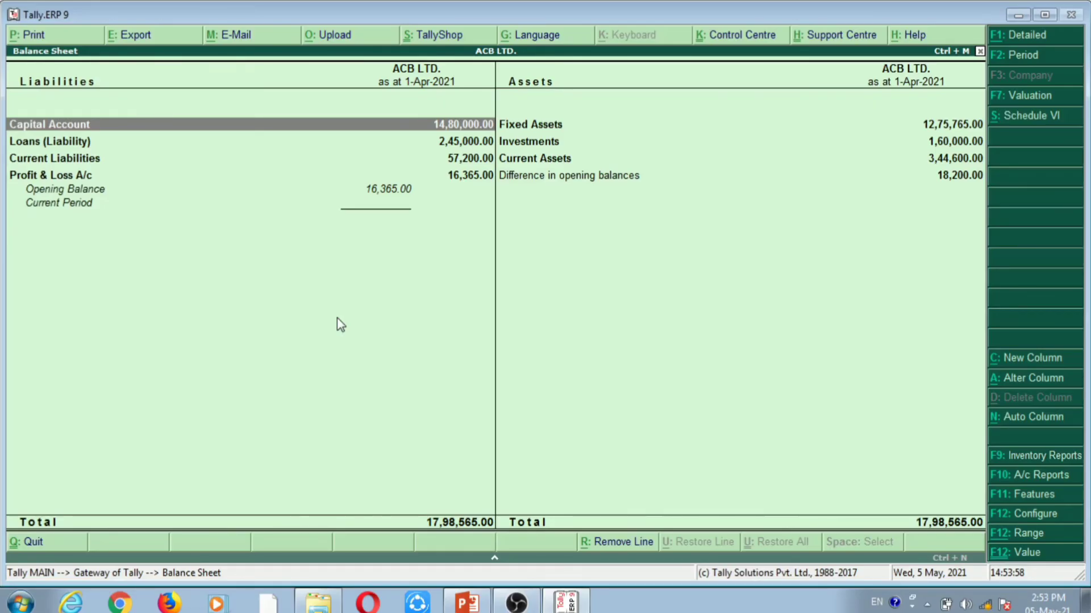
{"action": "key", "text": "alt+Tab"}
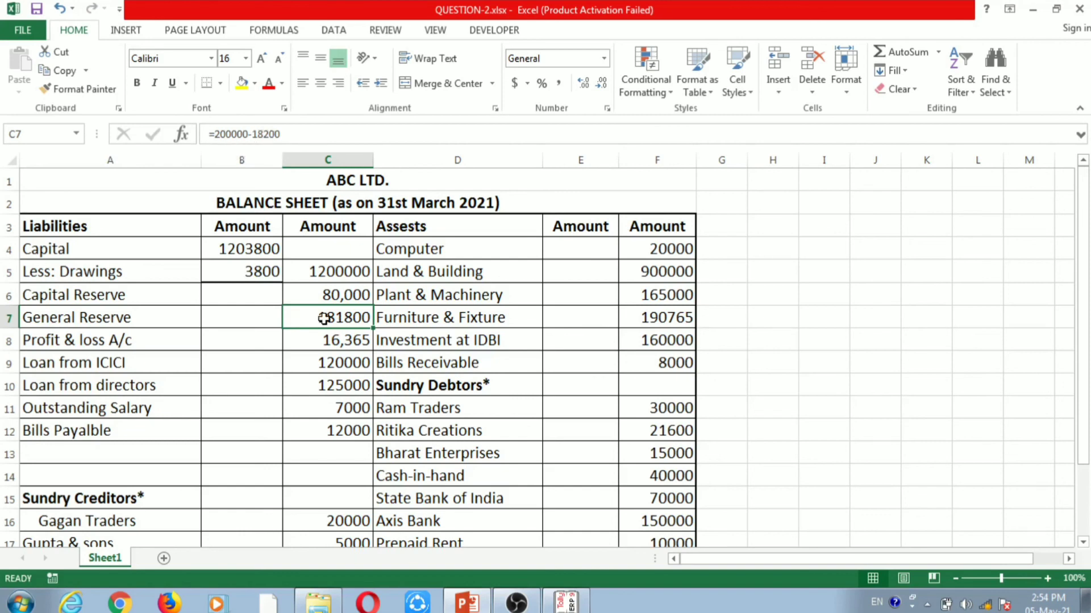
{"action": "key", "text": "alt+Tab"}
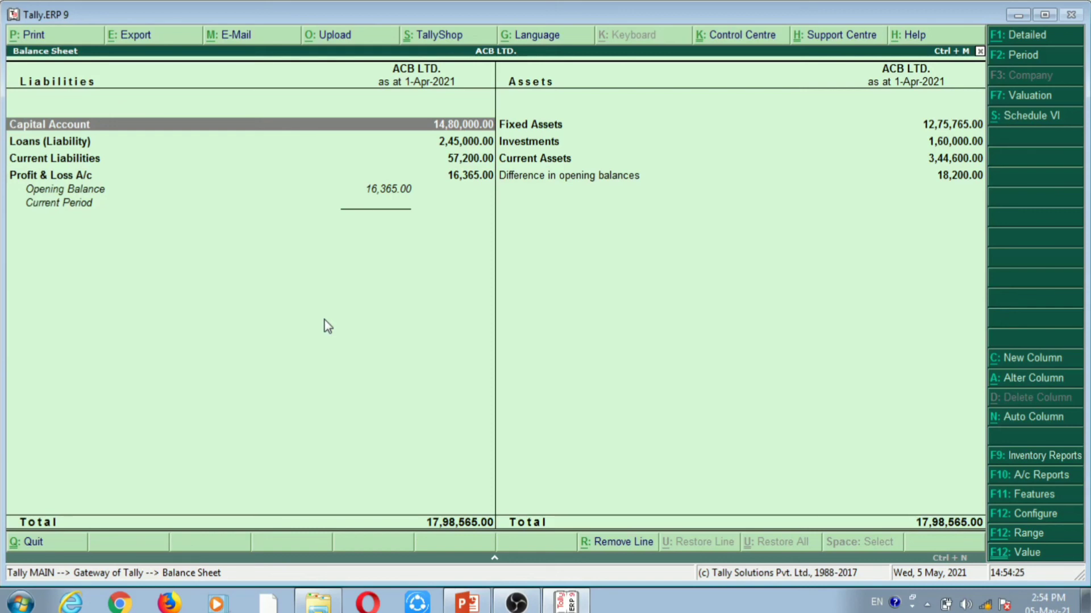
- Leave the Balance Sheet report and open the General Reserve ledger for single-ledger alteration
{"action": "key", "text": "Escape"}
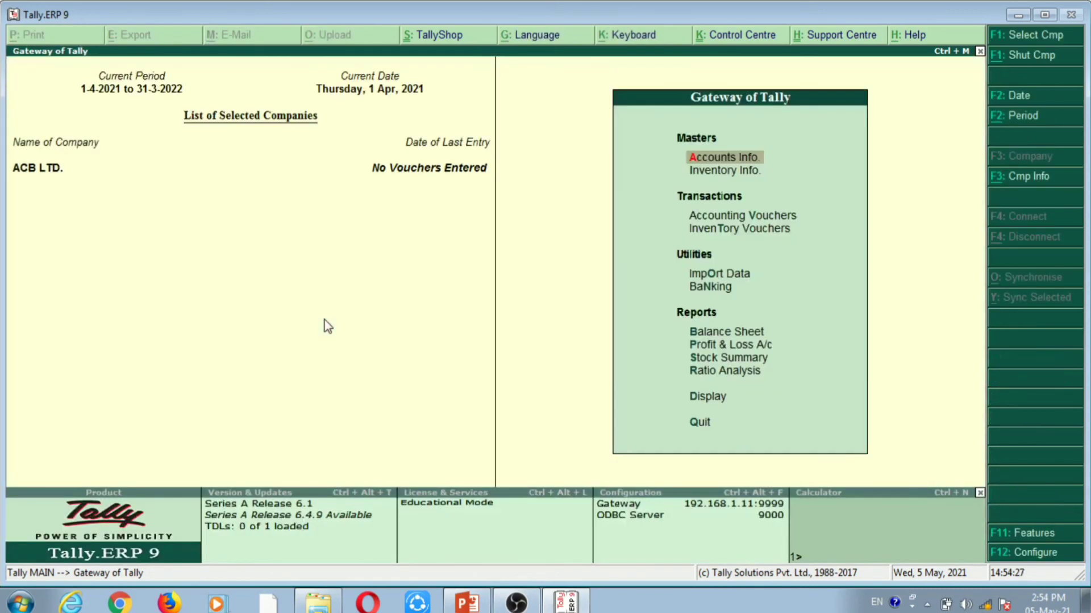
{"action": "key", "text": "Return"}
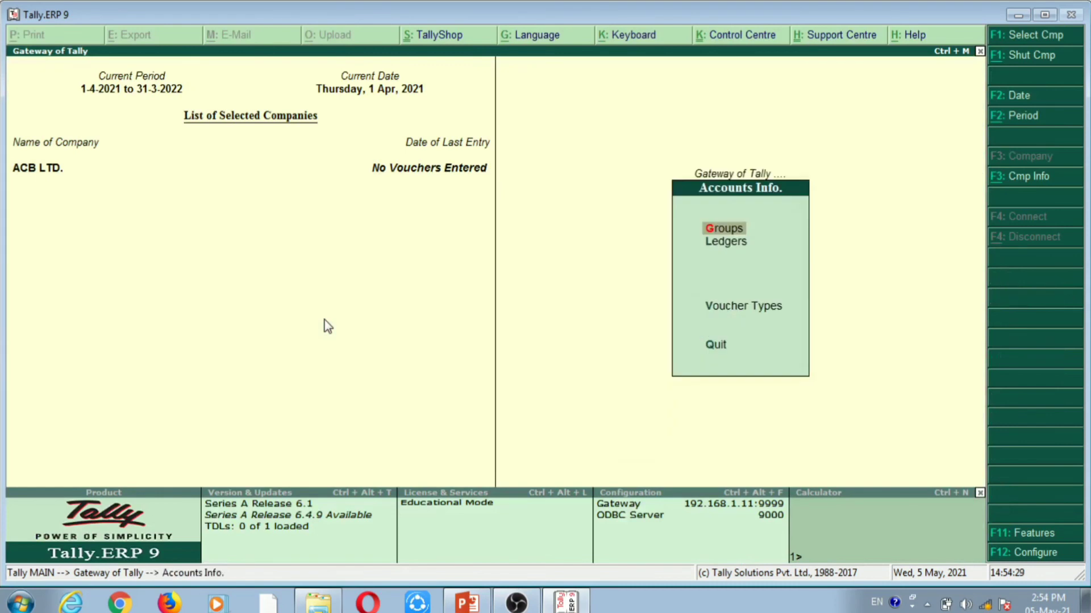
{"action": "key", "text": "Down"}
{"action": "key", "text": "Return"}
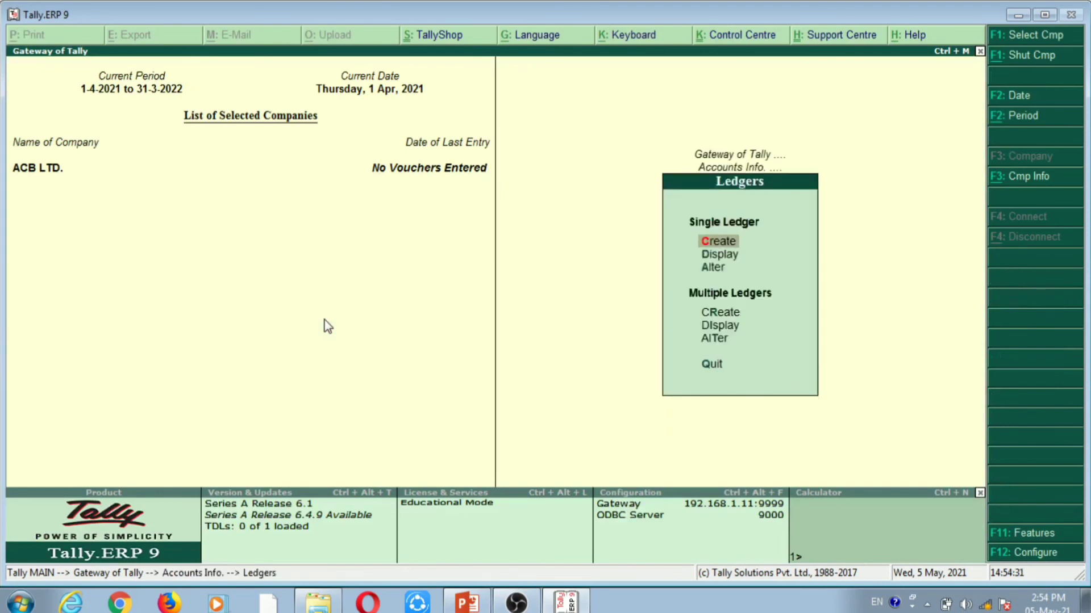
{"action": "key", "text": "Down"}
{"action": "key", "text": "Down"}
{"action": "key", "text": "Down"}
{"action": "key", "text": "Down"}
{"action": "key", "text": "Down"}
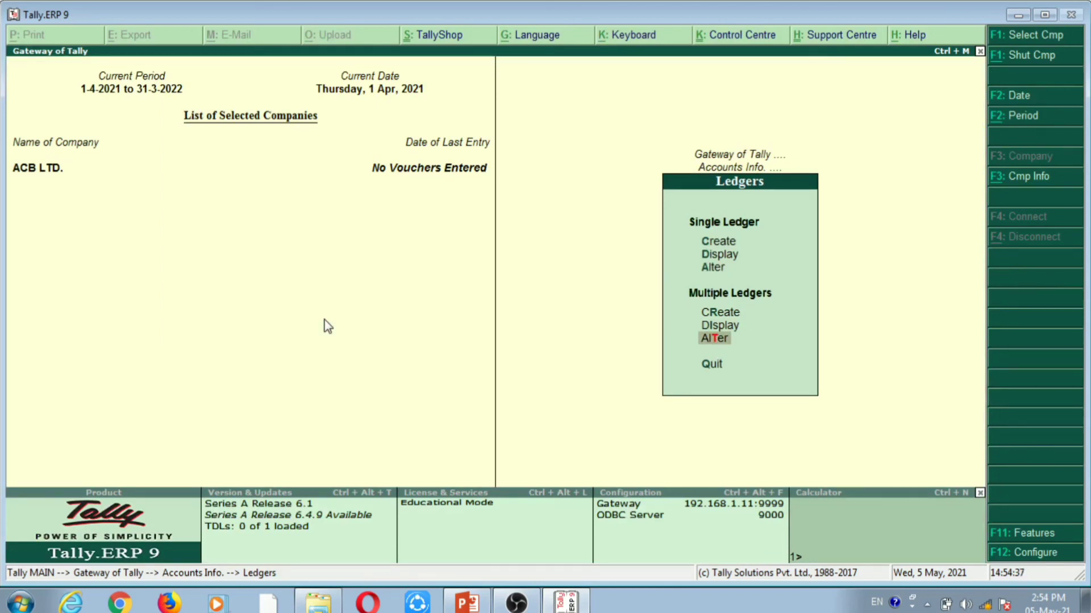
{"action": "key", "text": "Up"}
{"action": "key", "text": "Up"}
{"action": "key", "text": "Up"}
{"action": "key", "text": "Up"}
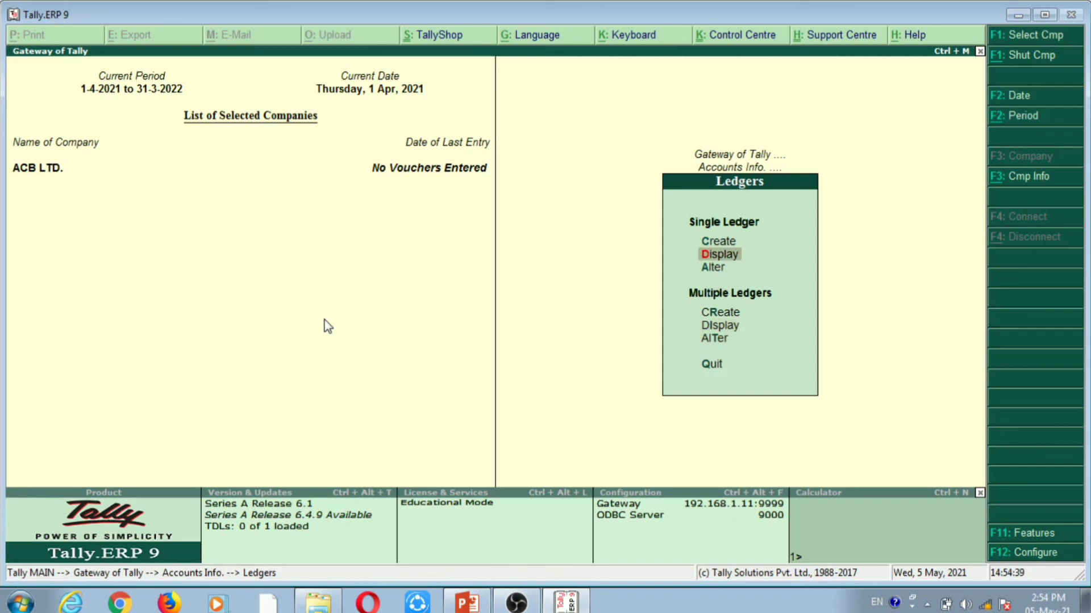
{"action": "key", "text": "Down"}
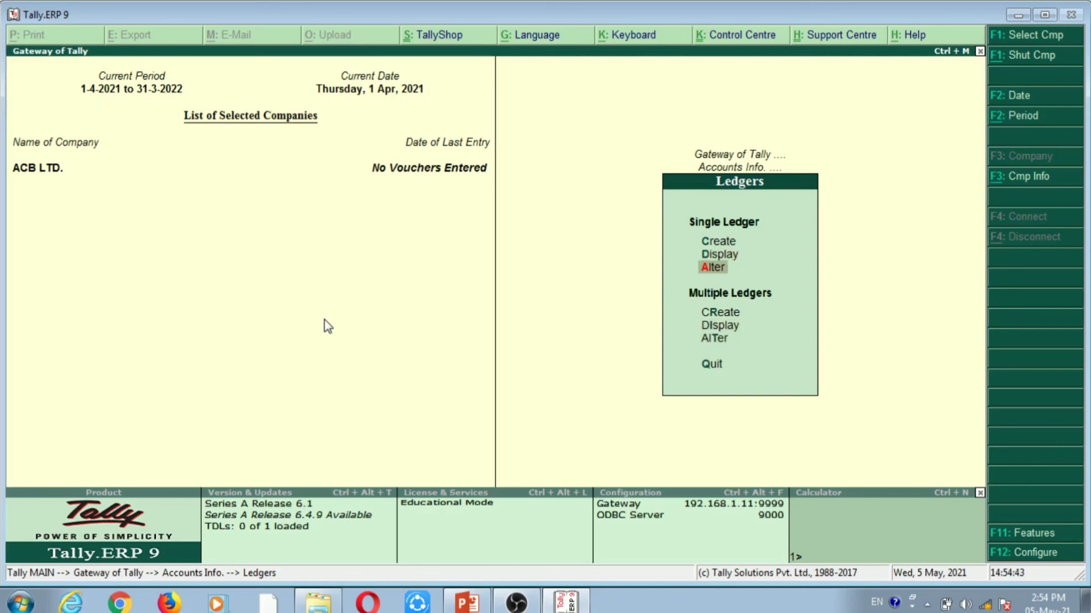
{"action": "key", "text": "Return"}
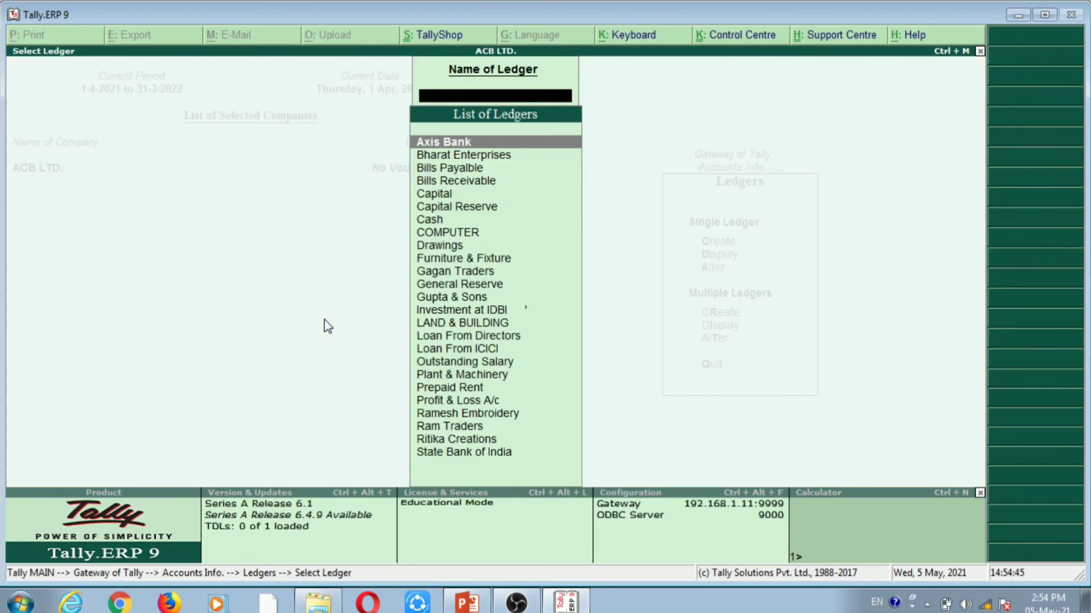
{"action": "type", "text": "Gen"}
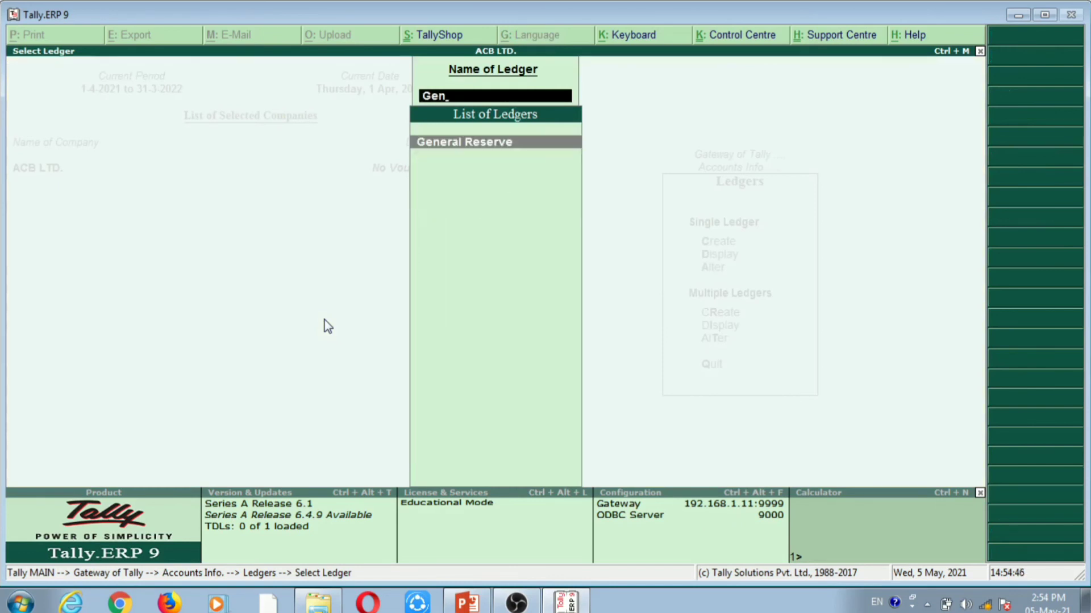
{"action": "key", "text": "Return"}
- Set General Reserve's opening balance to 1,81,200.00 Cr and accept the ledger alteration
{"action": "key", "text": "Return"}
{"action": "key", "text": "Return"}
{"action": "key", "text": "Return"}
{"action": "key", "text": "Return"}
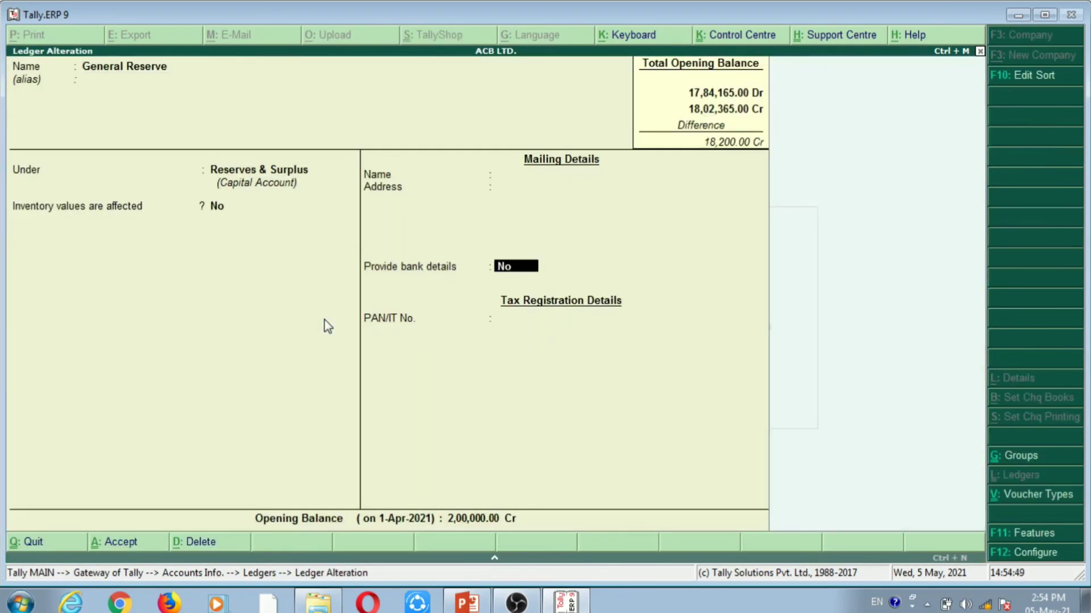
{"action": "key", "text": "Return"}
{"action": "key", "text": "Return"}
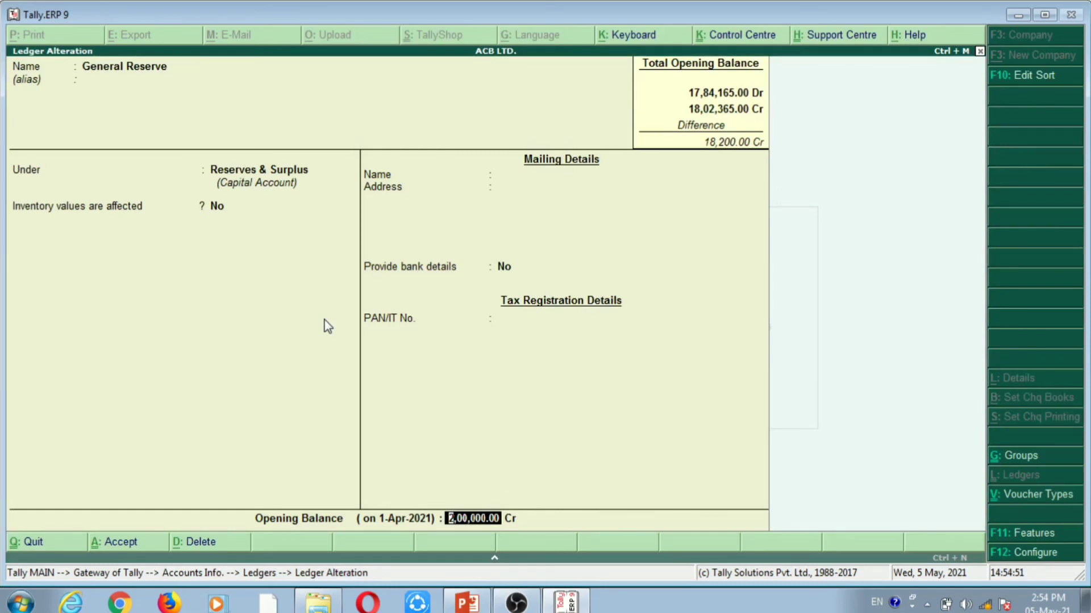
{"action": "type", "text": "1,81,2"}
{"action": "type", "text": "00"}
{"action": "key", "text": "Return"}
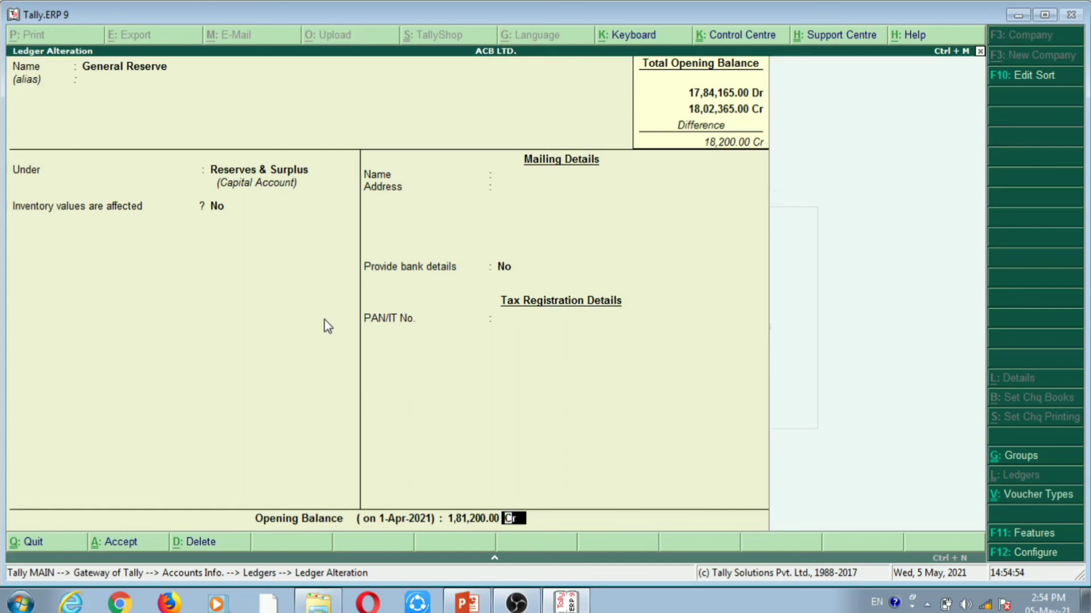
{"action": "key", "text": "Return"}
{"action": "key", "text": "Return"}
- Open the Balance Sheet report again and check the opening balance difference against General Reserve in the Excel balance sheet
{"action": "key", "text": "Escape"}
{"action": "key", "text": "Escape"}
{"action": "key", "text": "Escape"}
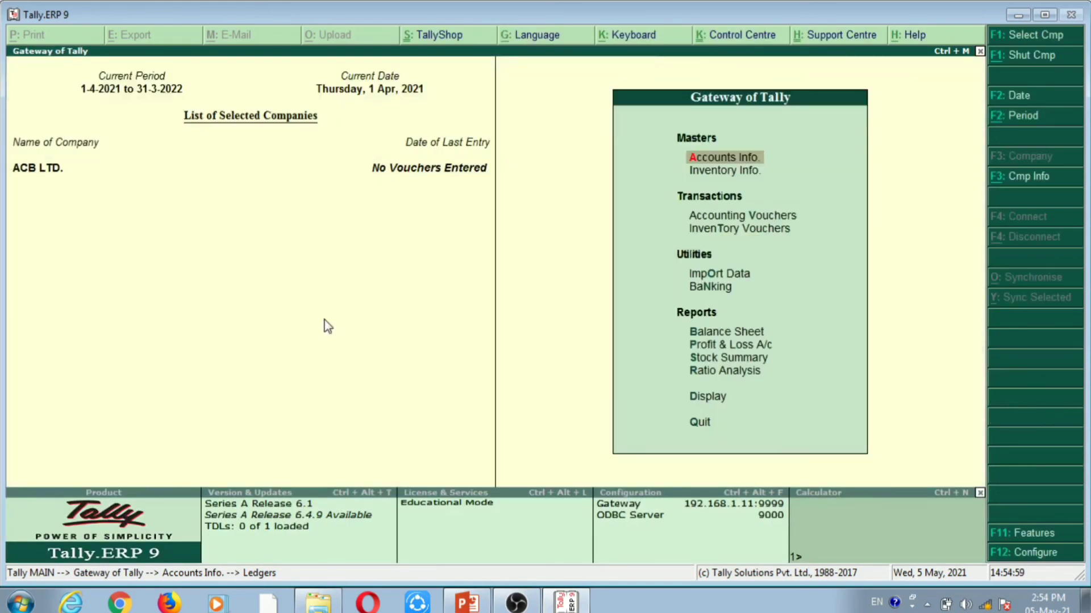
{"action": "key", "text": "Escape"}
{"action": "key", "text": "Escape"}
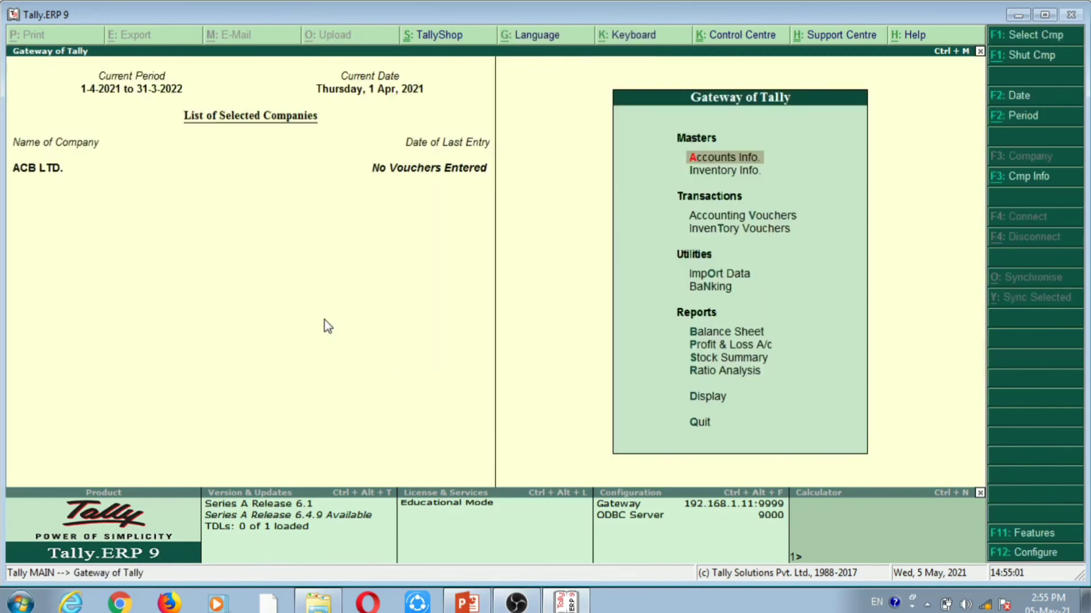
{"action": "key", "text": "b"}
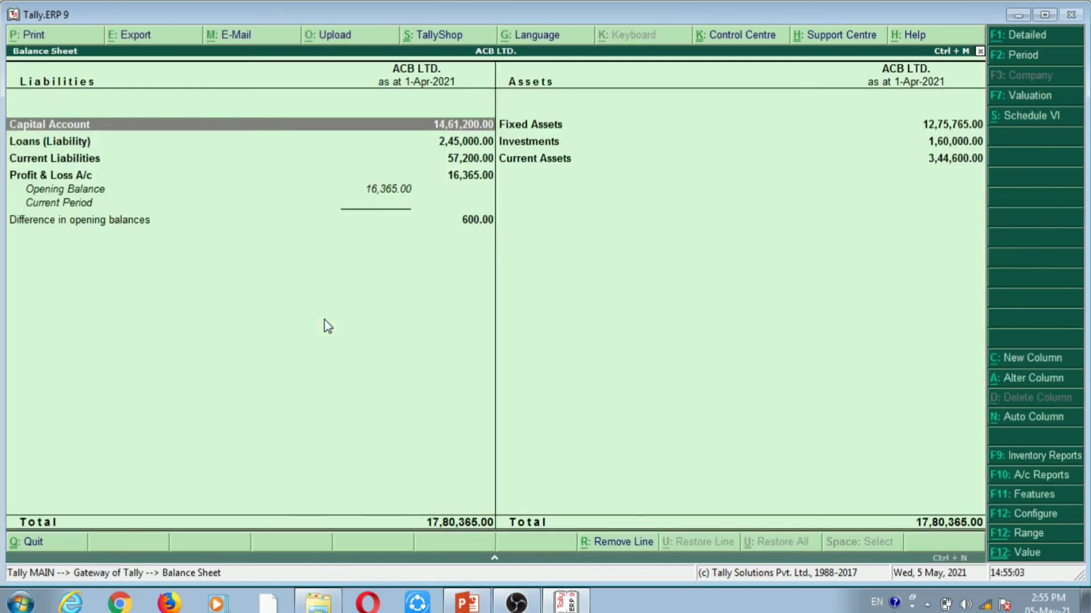
{"action": "key", "text": "alt+Tab"}
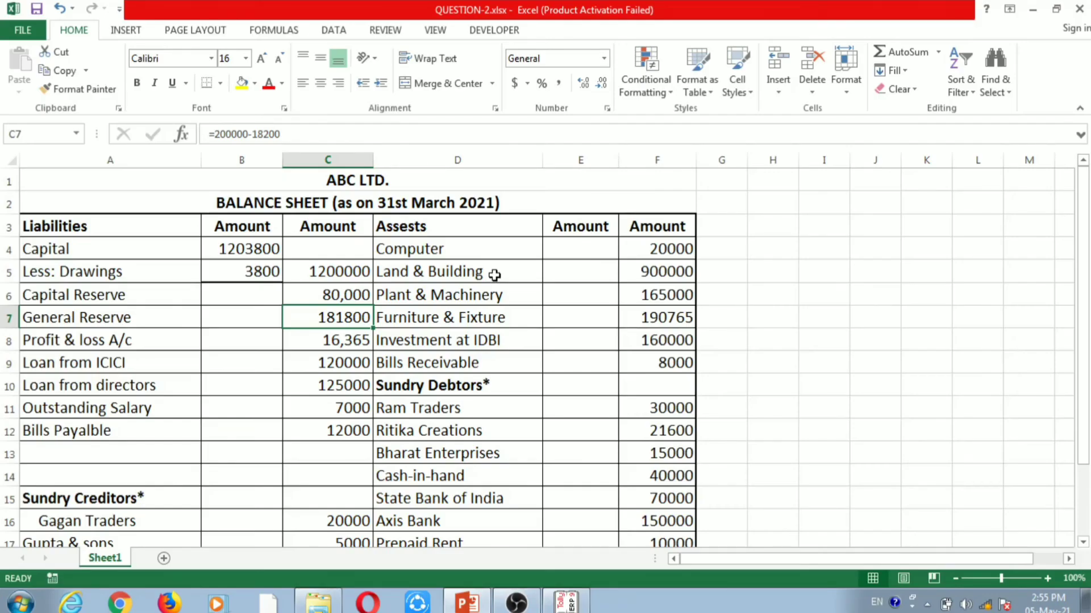
{"action": "key", "text": "alt+Tab"}
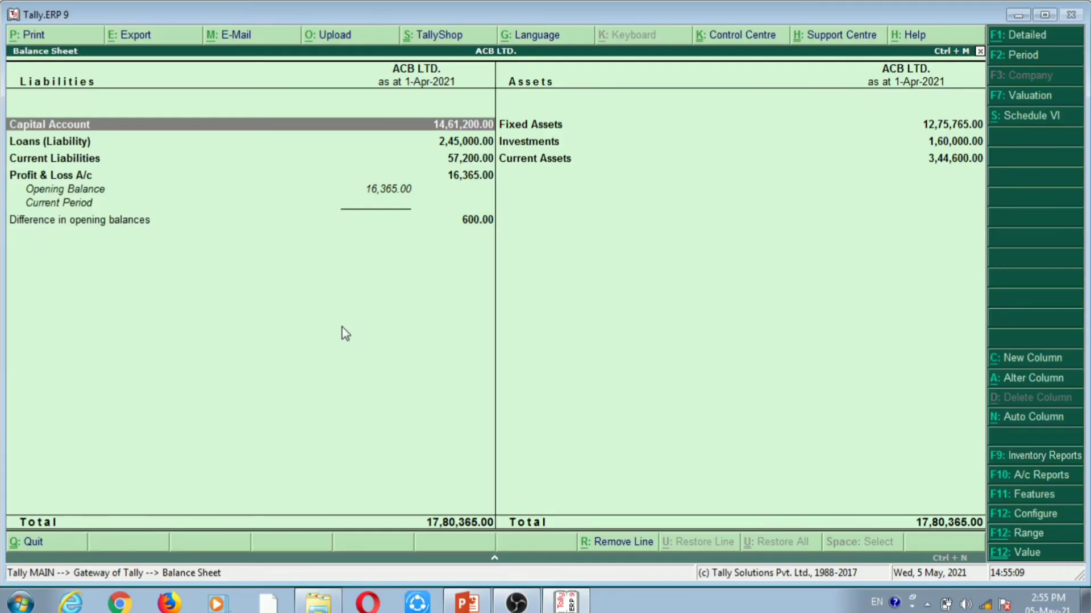
- Return to the ledger masters and reopen the General Reserve ledger for single-ledger alteration
{"action": "key", "text": "Escape"}
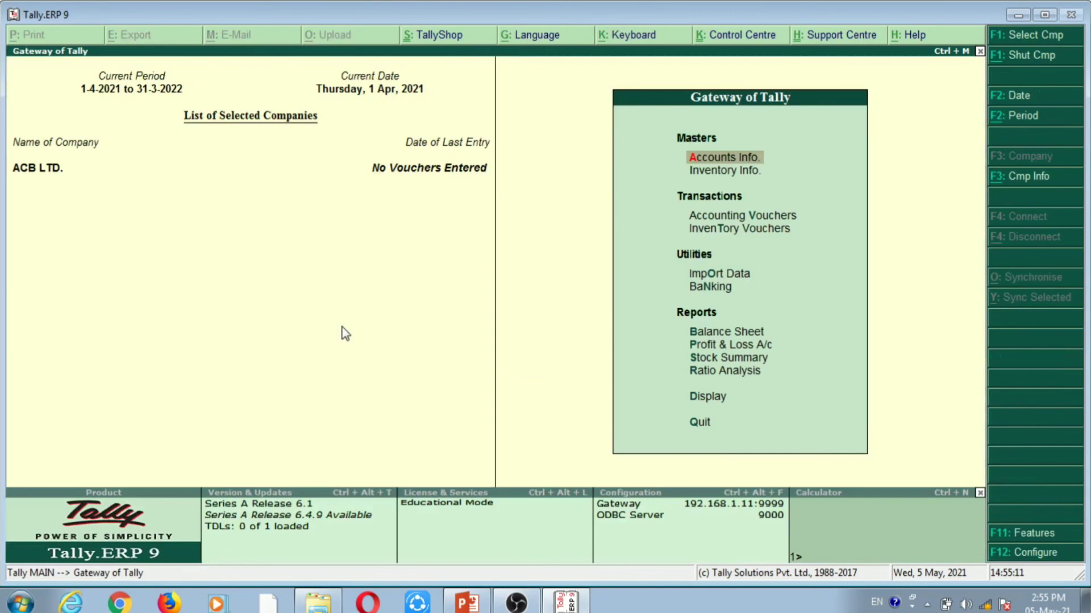
{"action": "key", "text": "Return"}
{"action": "key", "text": "Down"}
{"action": "key", "text": "Return"}
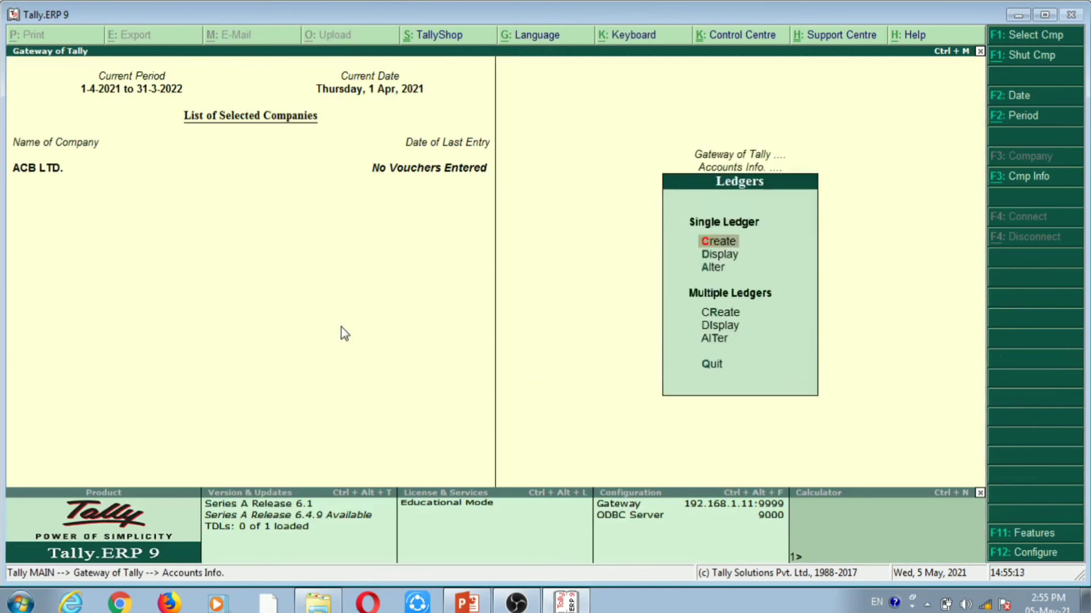
{"action": "key", "text": "Down"}
{"action": "key", "text": "Down"}
{"action": "key", "text": "Return"}
{"action": "type", "text": "Gene"}
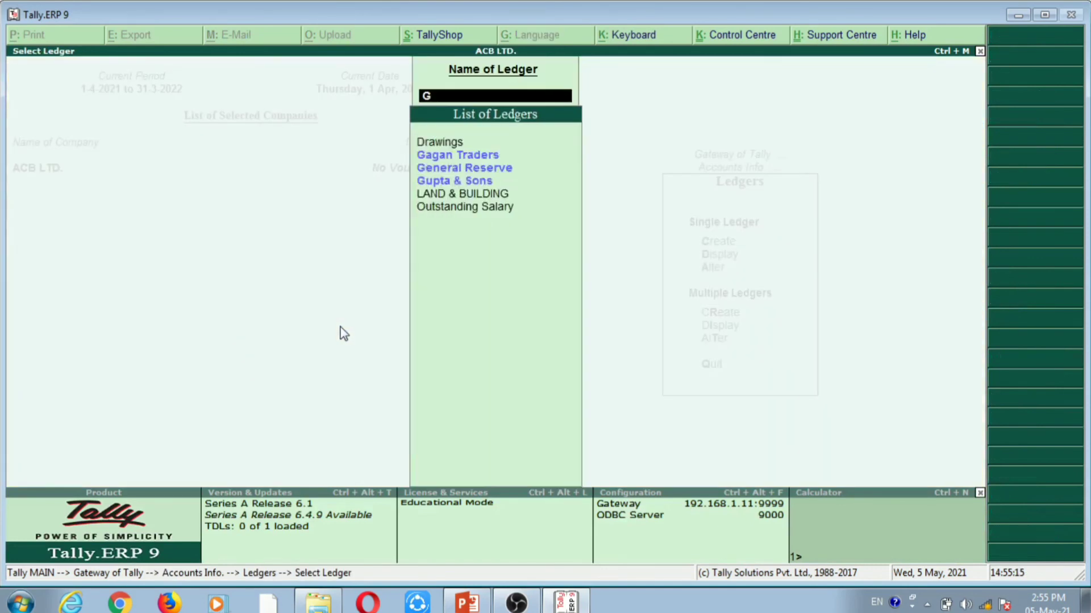
{"action": "key", "text": "Return"}
- Correct General Reserve's opening balance to 1,81,800.00 Cr and accept the ledger alteration
{"action": "key", "text": "Return"}
{"action": "key", "text": "Return"}
{"action": "key", "text": "Return"}
{"action": "key", "text": "Return"}
{"action": "key", "text": "Return"}
{"action": "key", "text": "Return"}
{"action": "key", "text": "Return"}
{"action": "key", "text": "Return"}
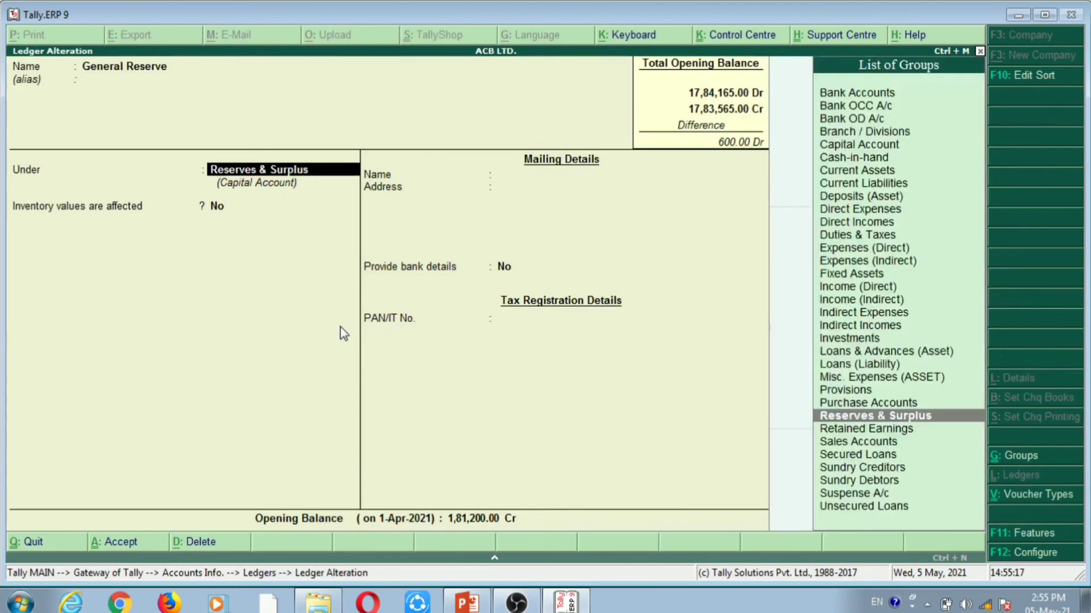
{"action": "type", "text": "1"}
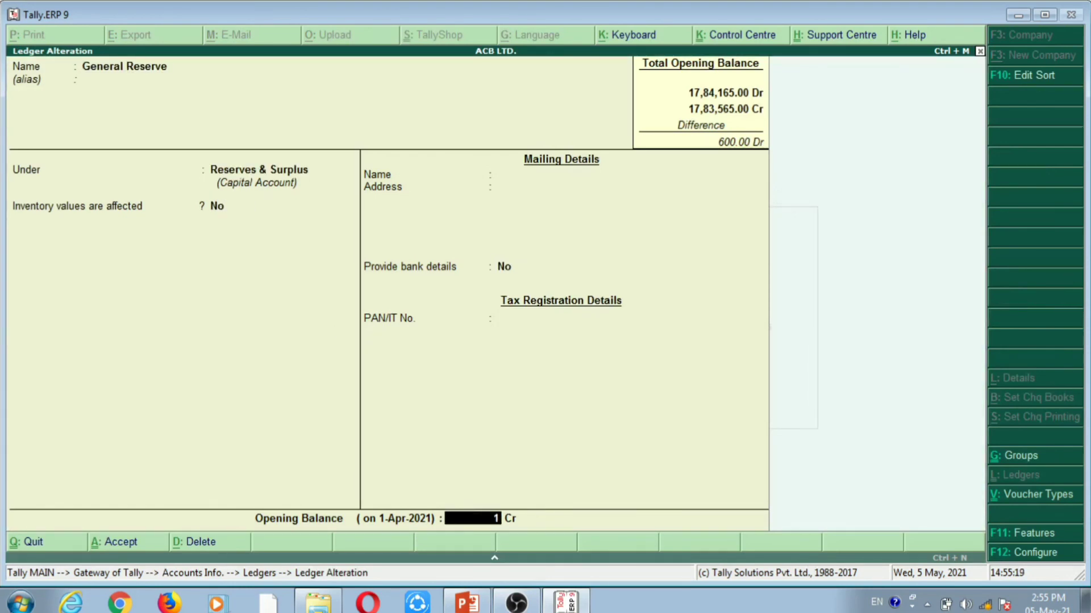
{"action": "type", "text": ",81,800"}
{"action": "key", "text": "Return"}
{"action": "key", "text": "Return"}
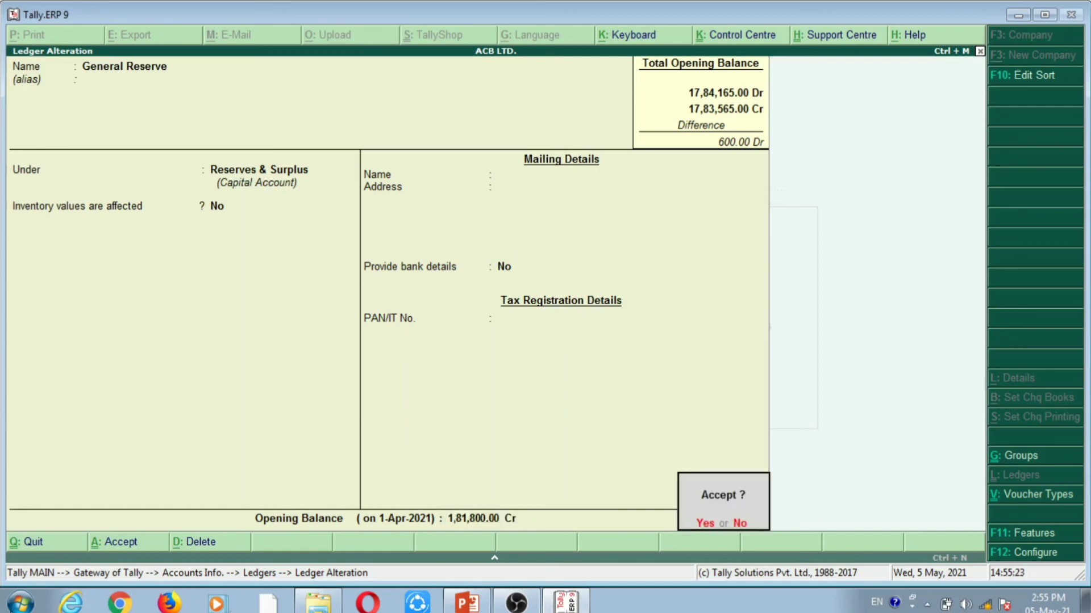
{"action": "key", "text": "Return"}
- Return to the Gateway of Tally and open the Balance Sheet report to review its liabilities, assets and totals
{"action": "key", "text": "Escape"}
{"action": "key", "text": "Escape"}
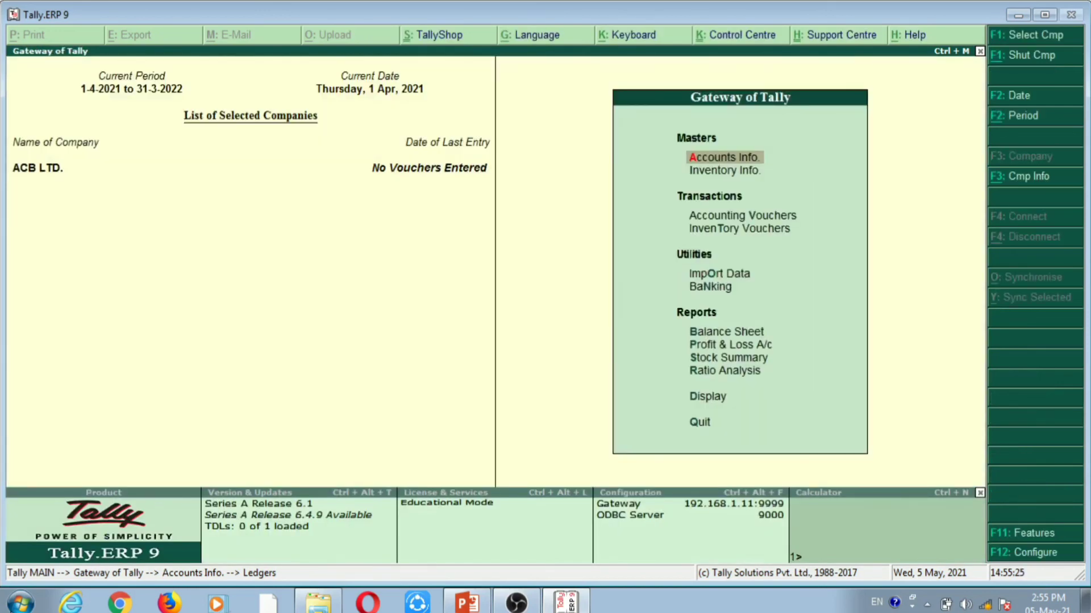
{"action": "key", "text": "Escape"}
{"action": "key", "text": "Escape"}
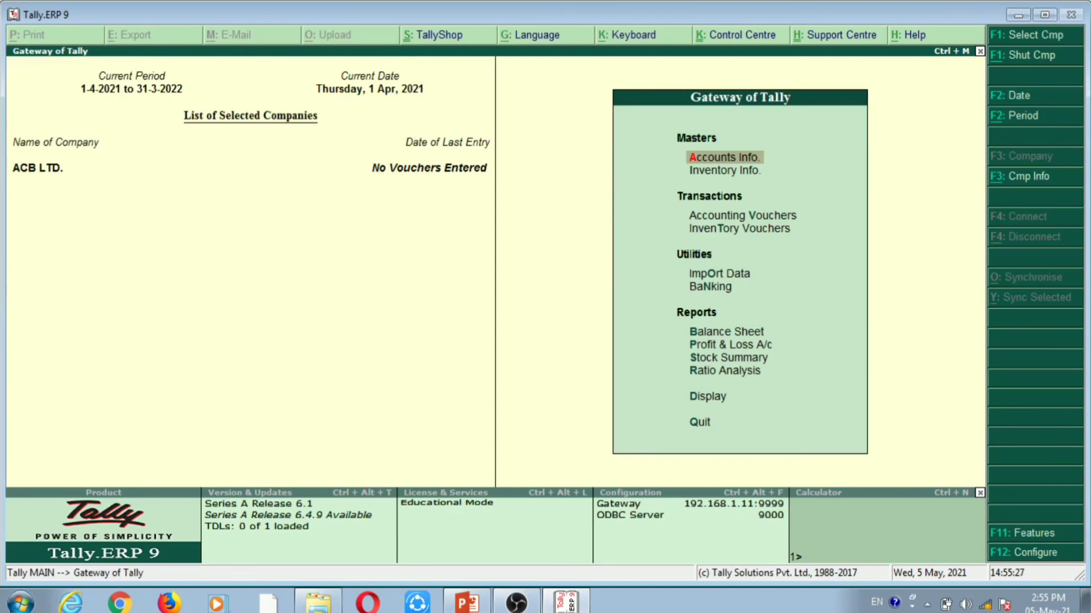
{"action": "key", "text": "Down"}
{"action": "key", "text": "Down"}
{"action": "key", "text": "Down"}
{"action": "key", "text": "Down"}
{"action": "key", "text": "Down"}
{"action": "key", "text": "Down"}
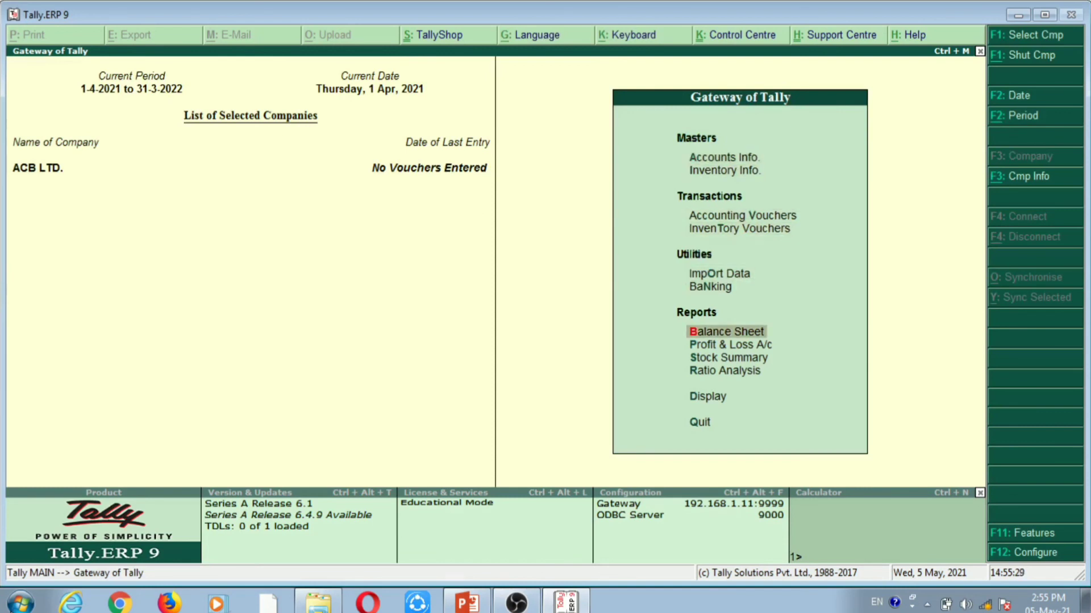
{"action": "key", "text": "Return"}
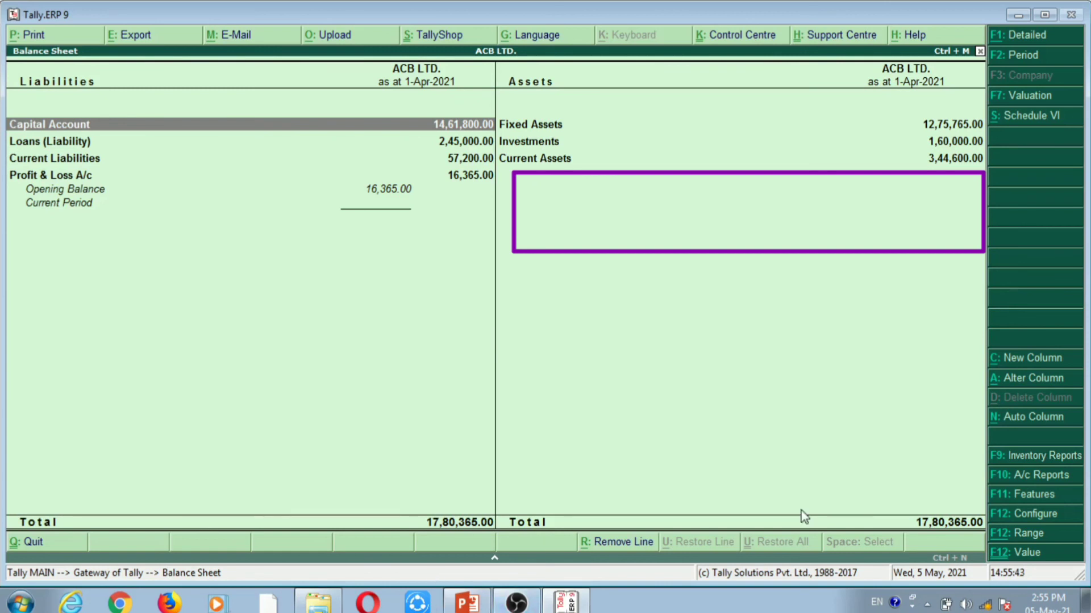
{"action": "key", "text": "Right"}
{"action": "key", "text": "Down"}
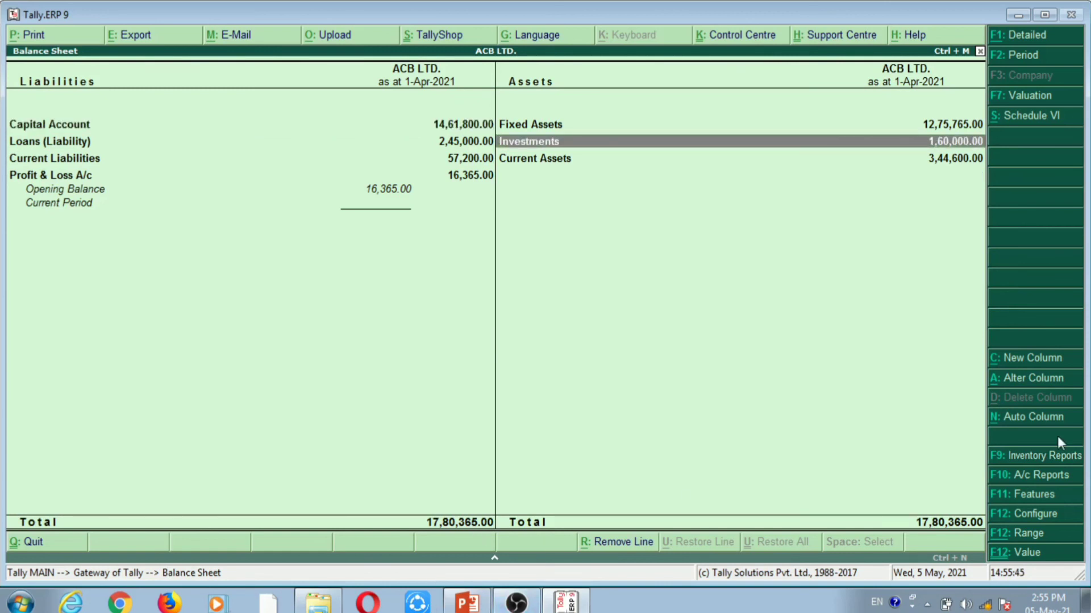